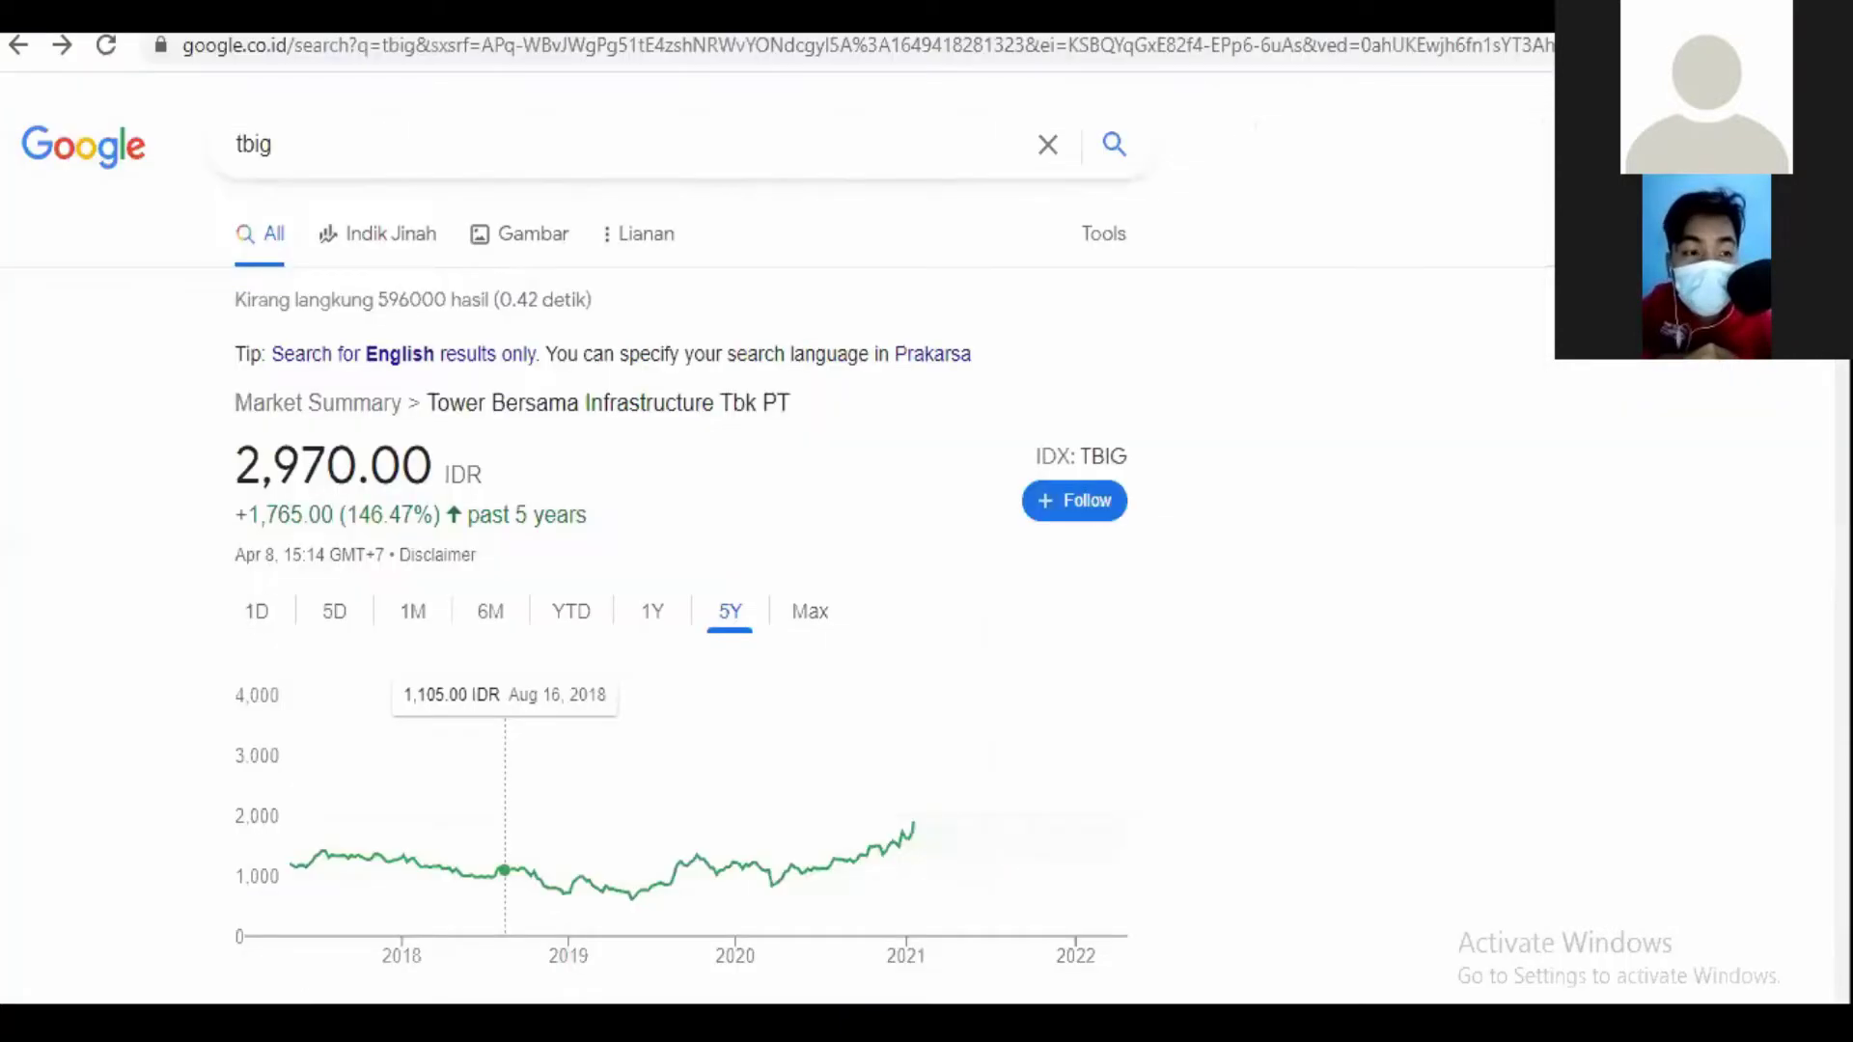
Step: Replace the current search query with "dmas" and run the search
double_click(364, 158)
text(d)
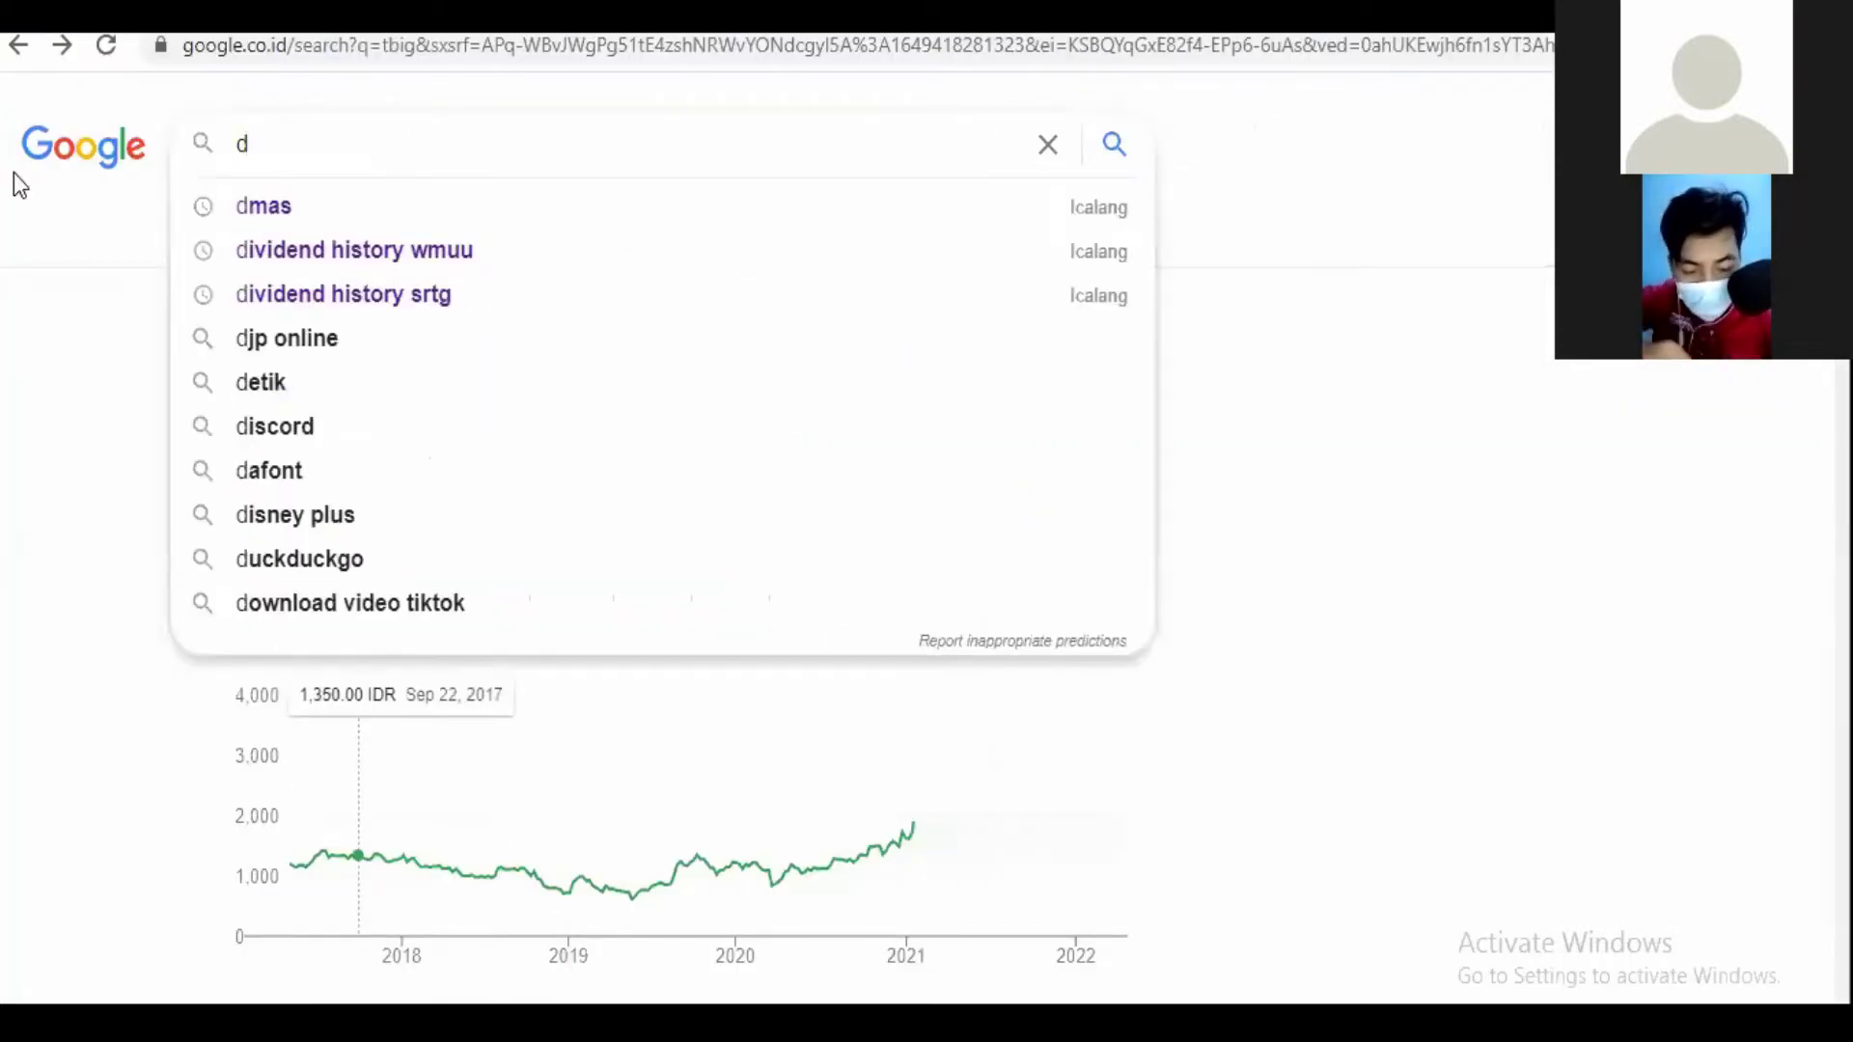
text(mas)
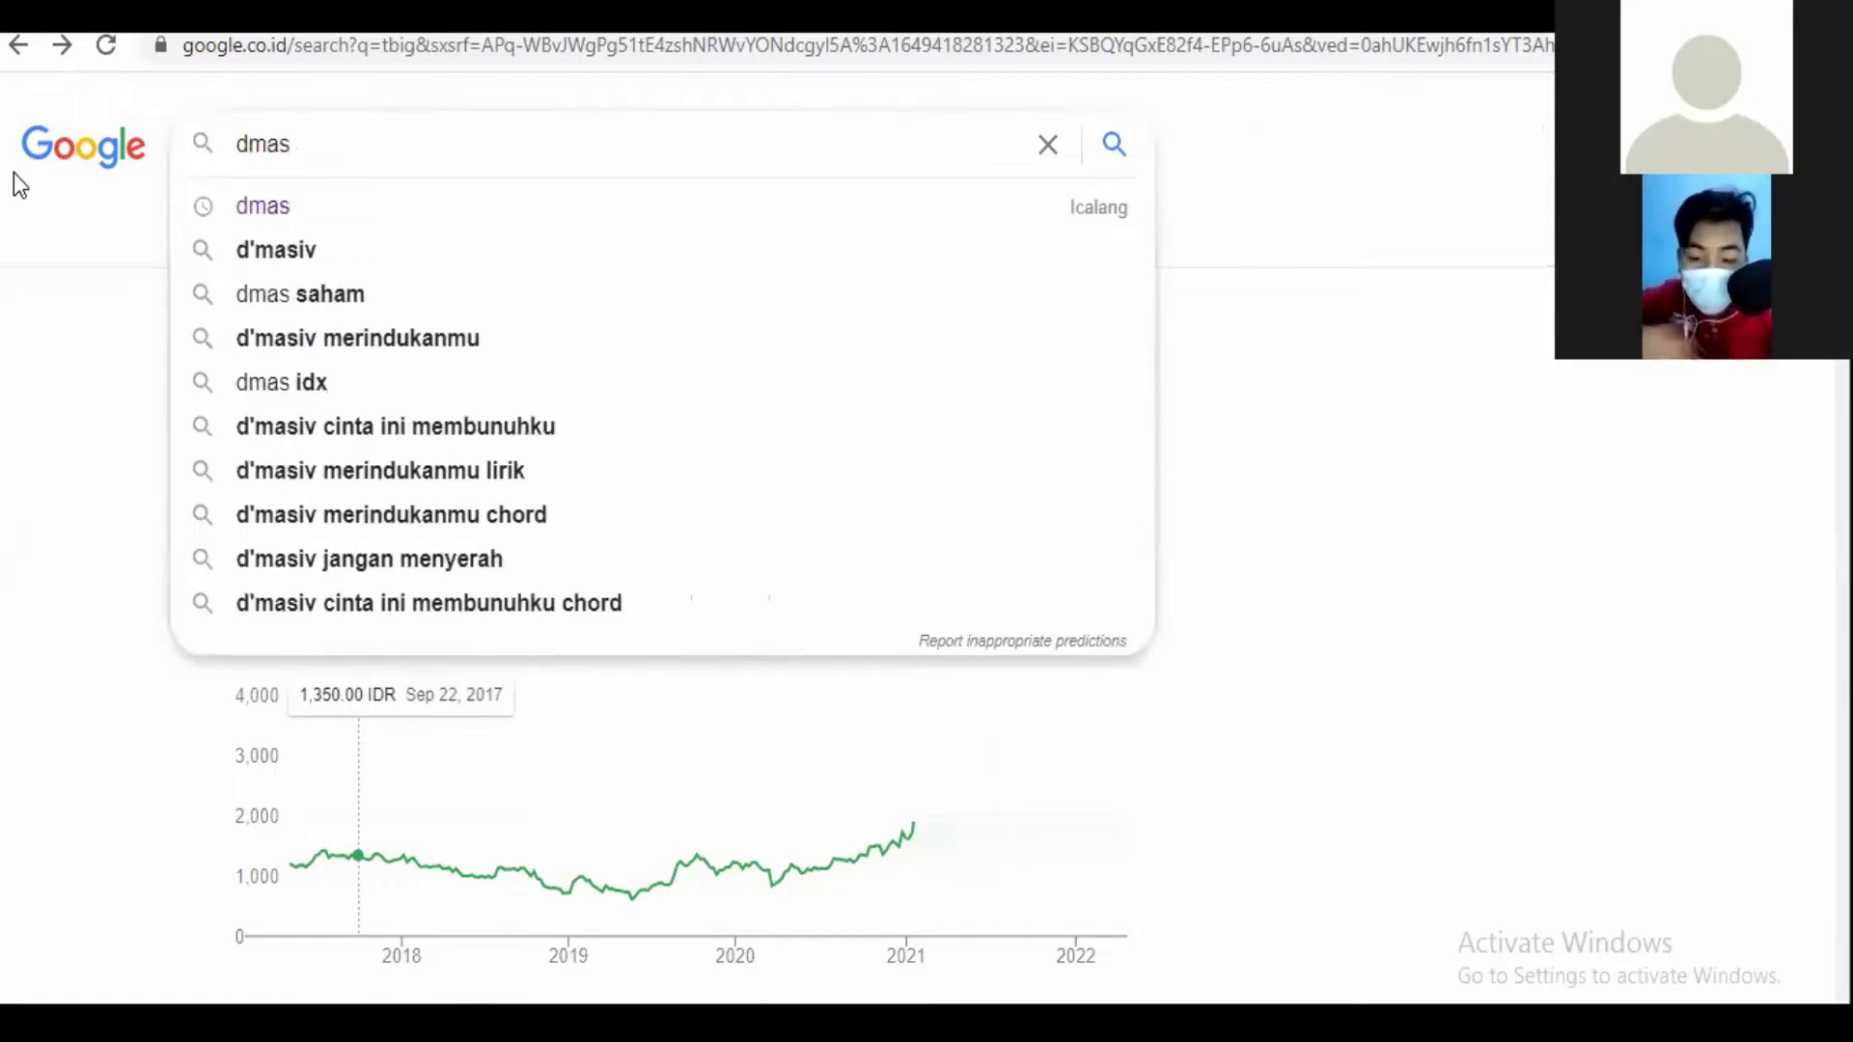
key(Return)
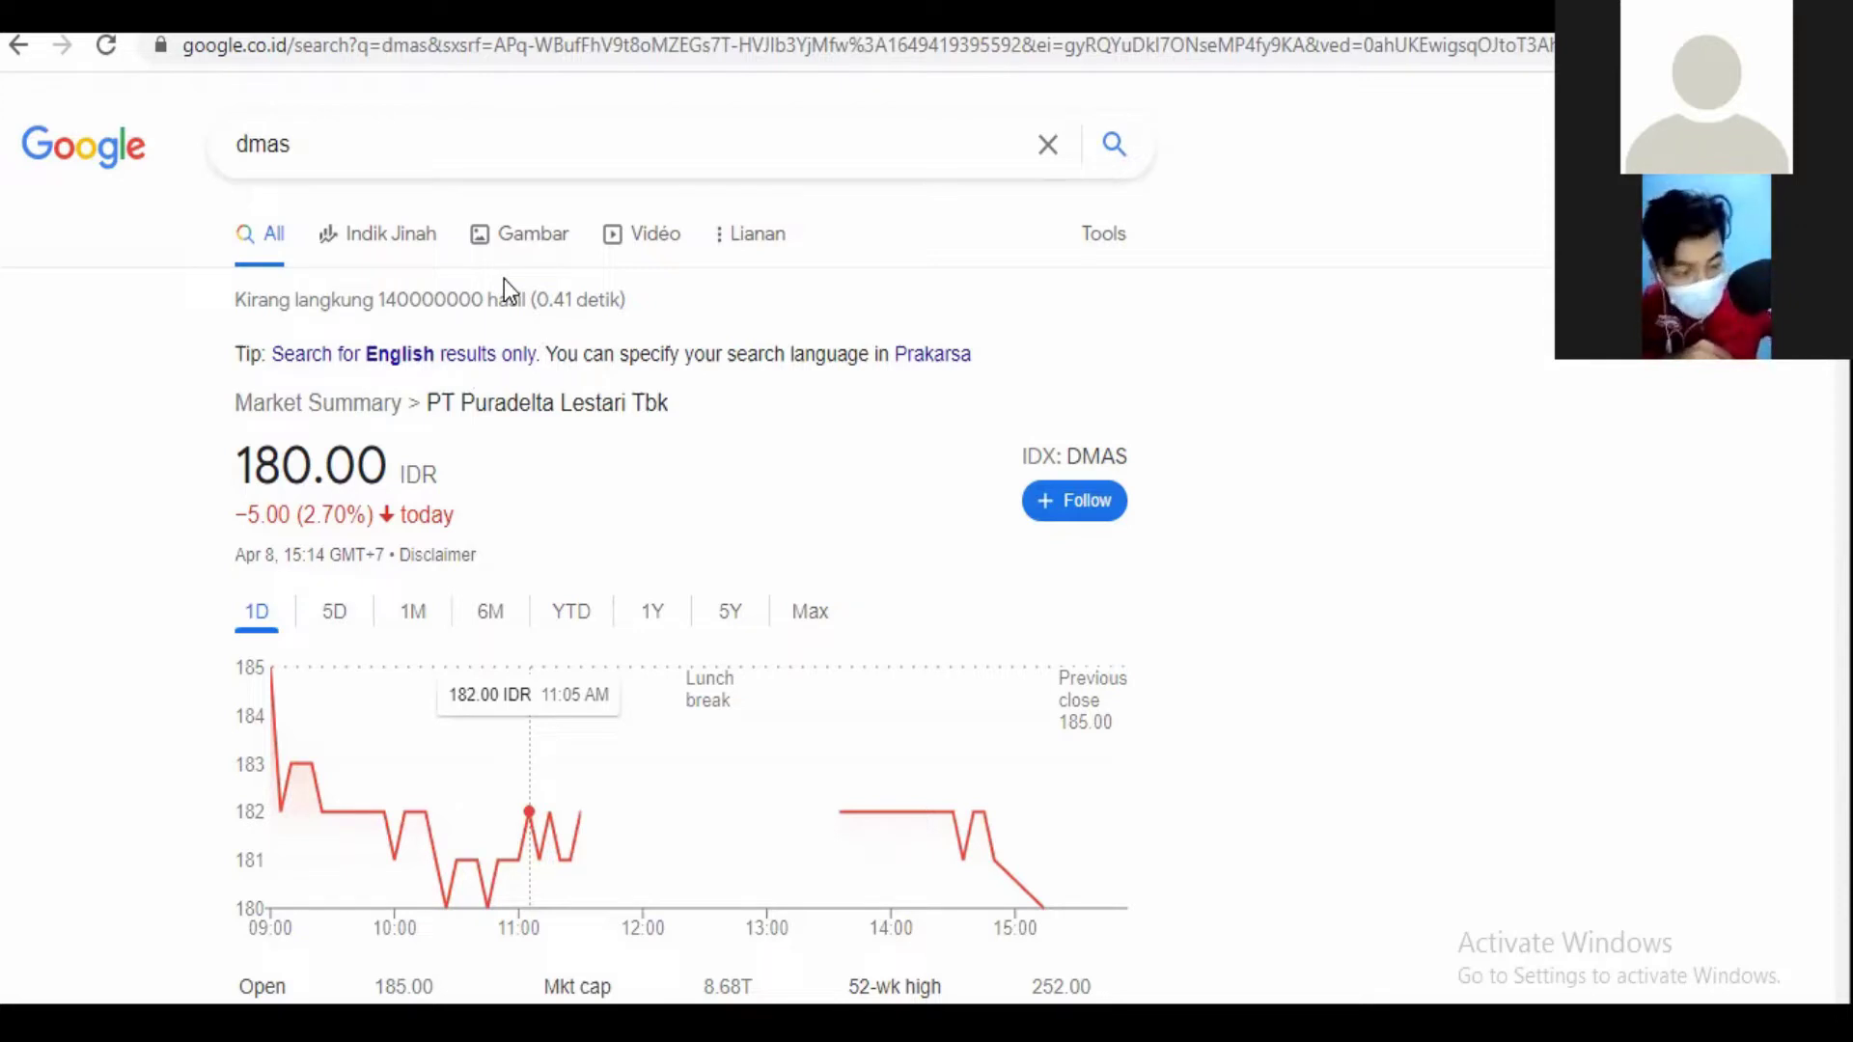
Step: Search for "dmas bergerak dibidang apa" and read the result describing the company's line of business
click(377, 155)
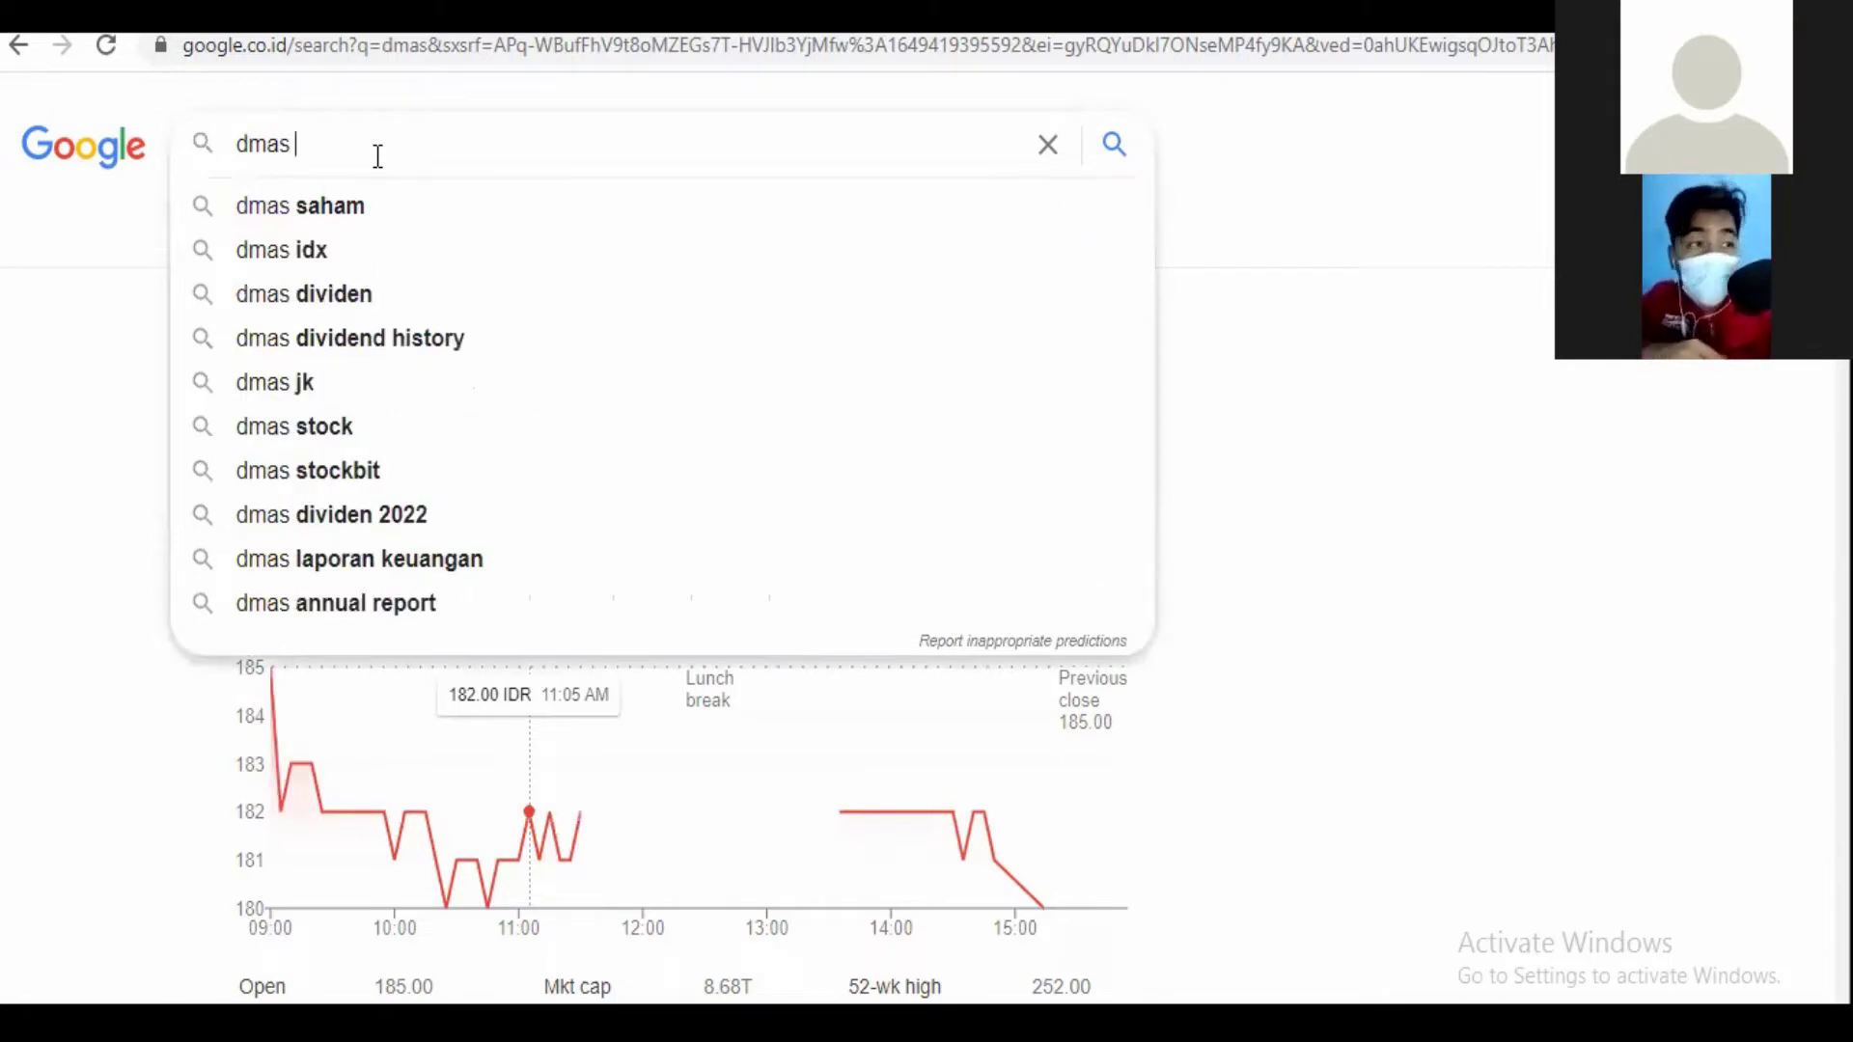
text(berger)
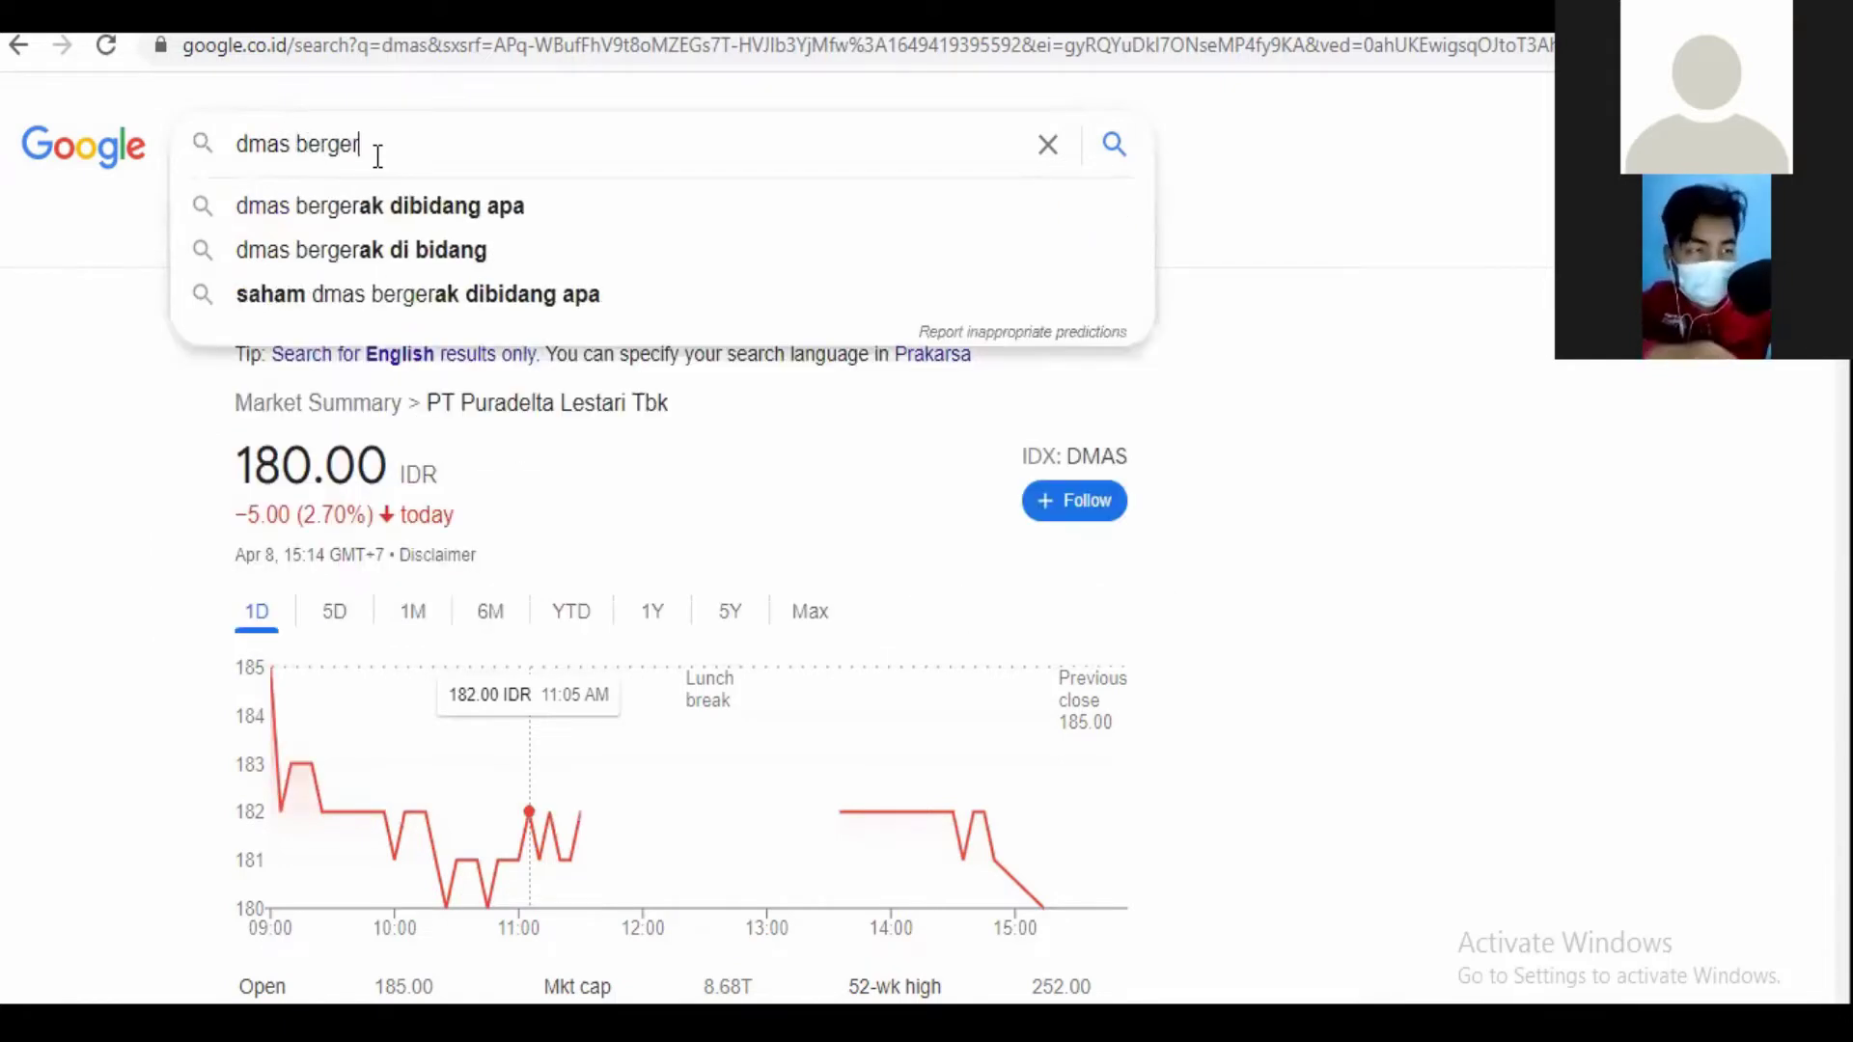
click(403, 203)
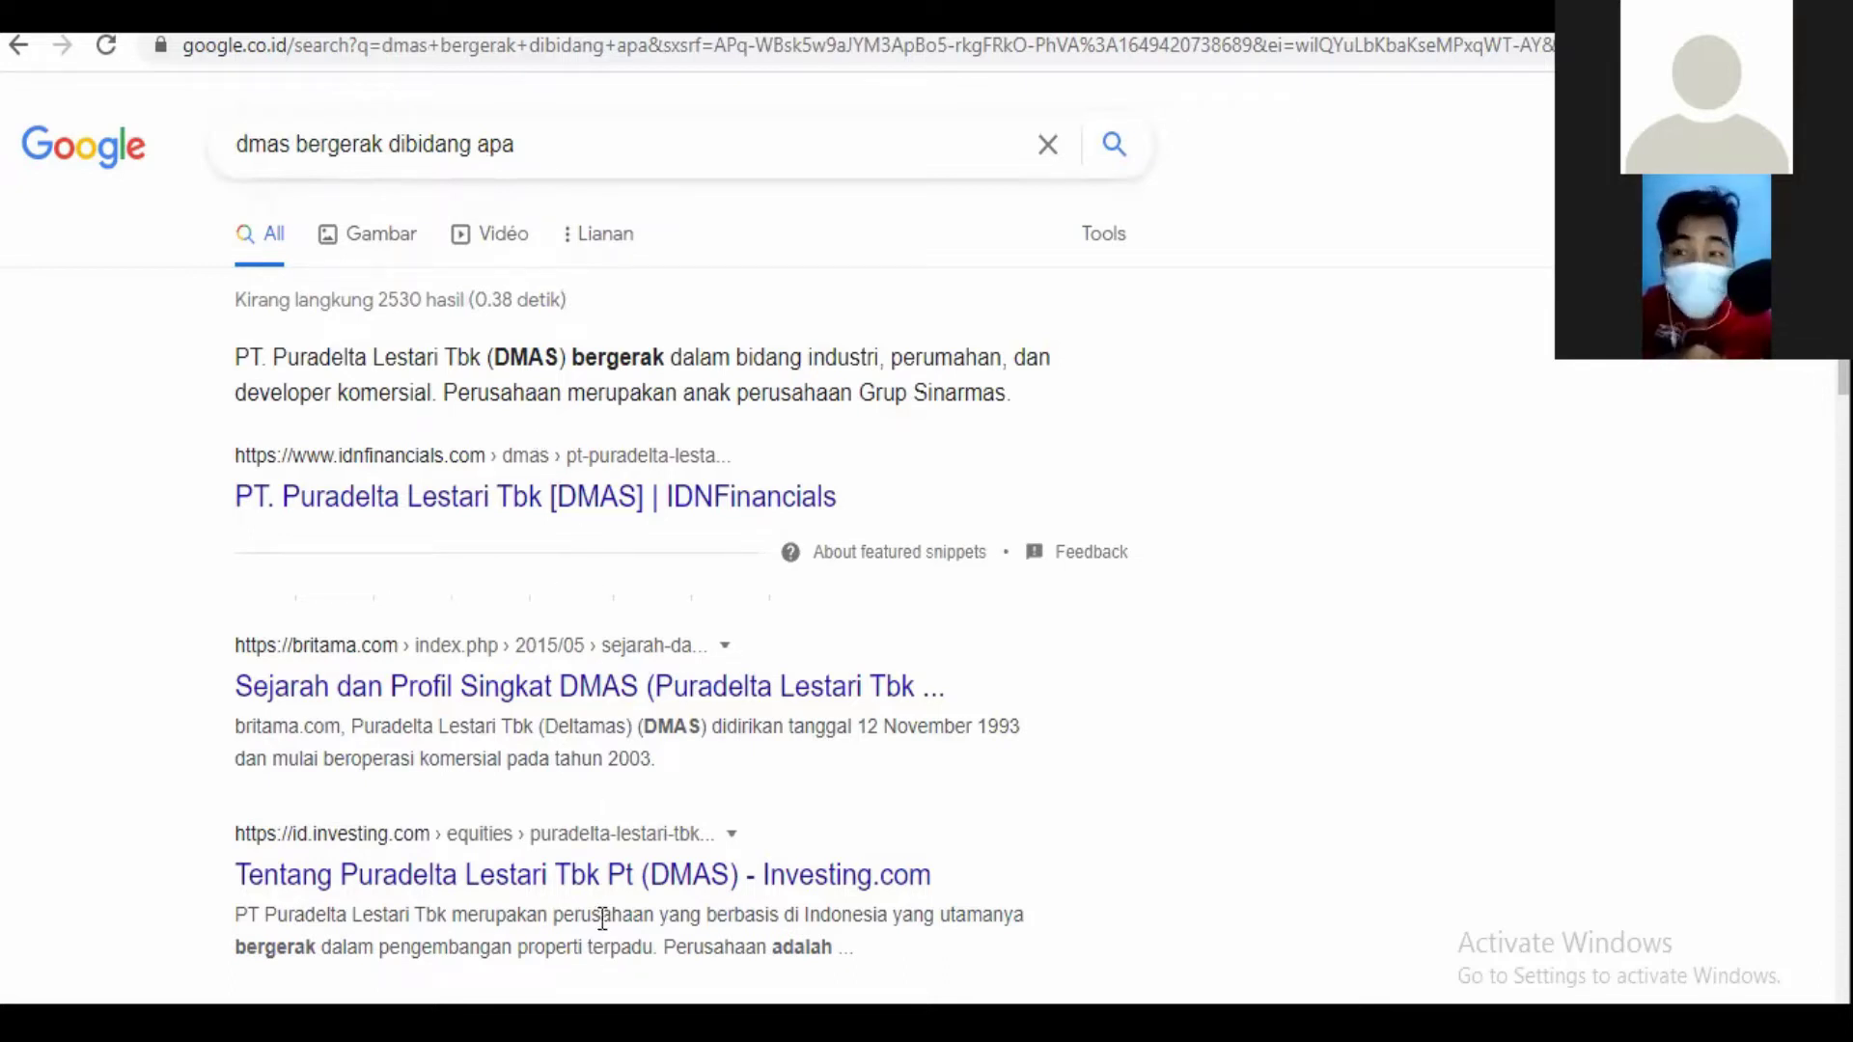
click(26, 57)
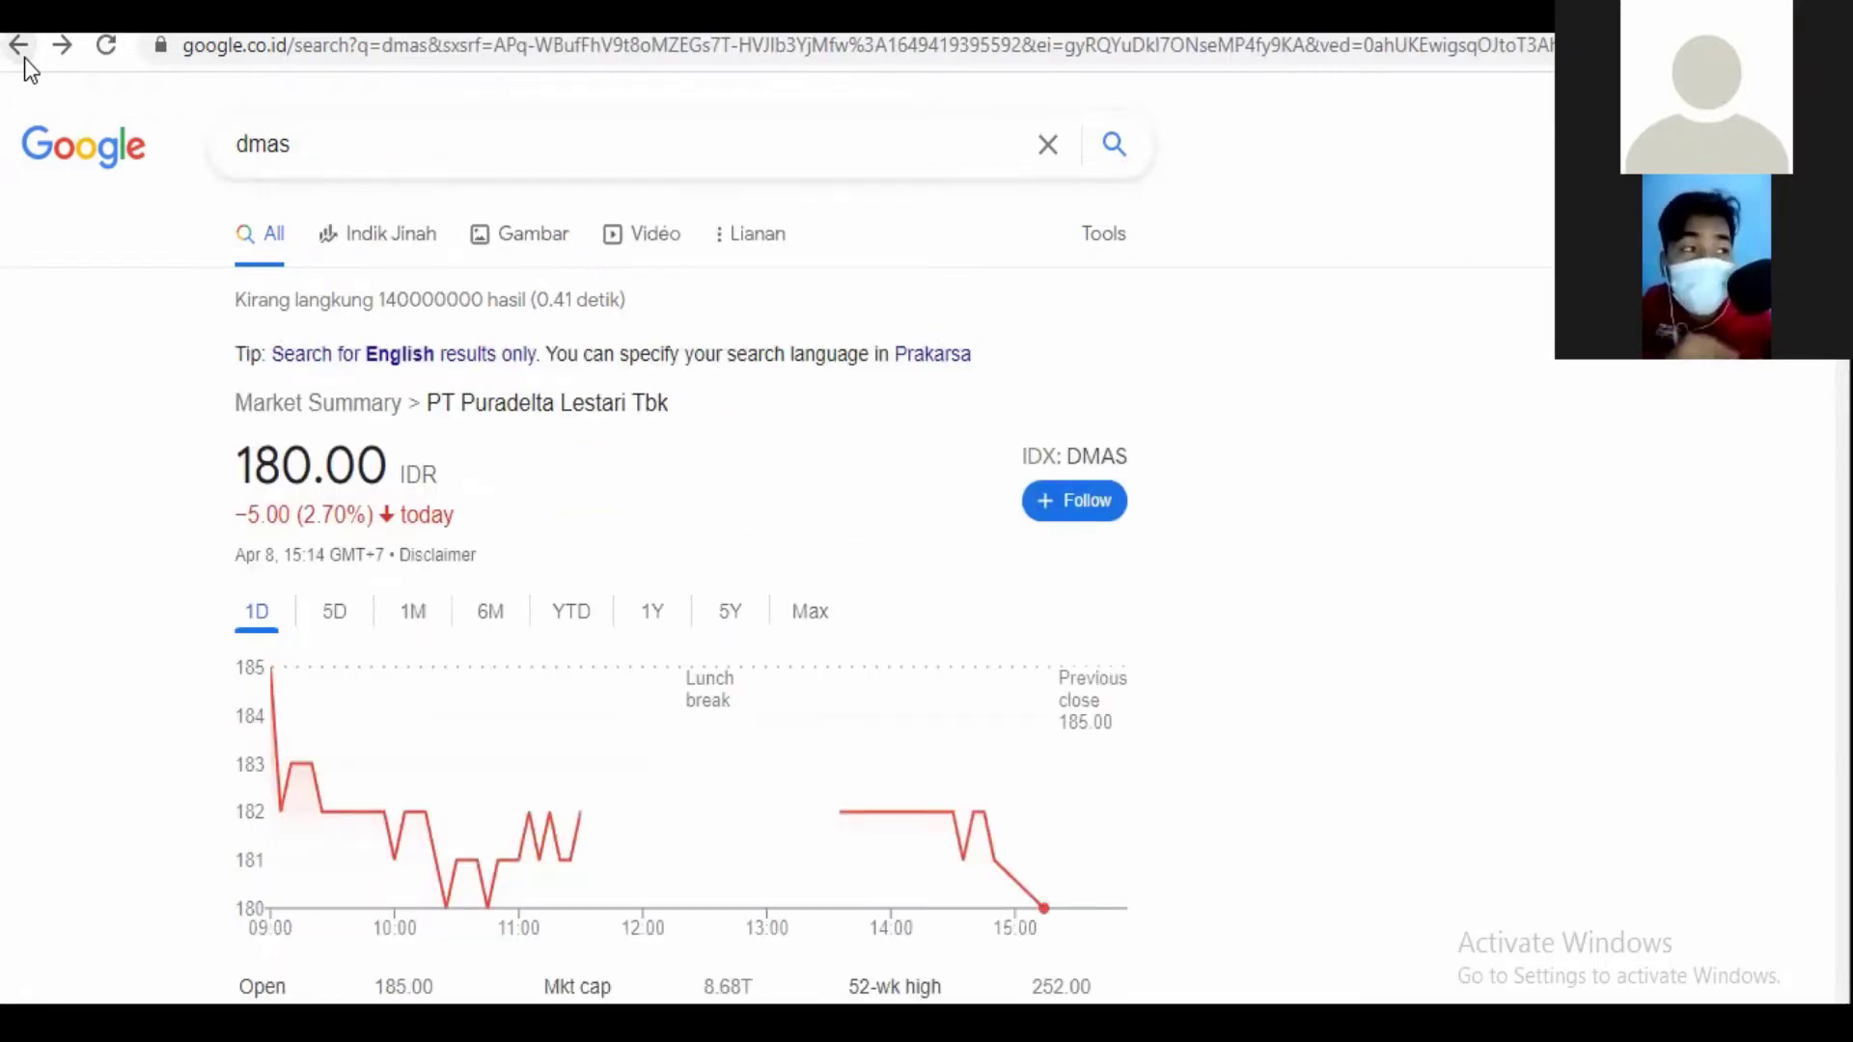
click(57, 46)
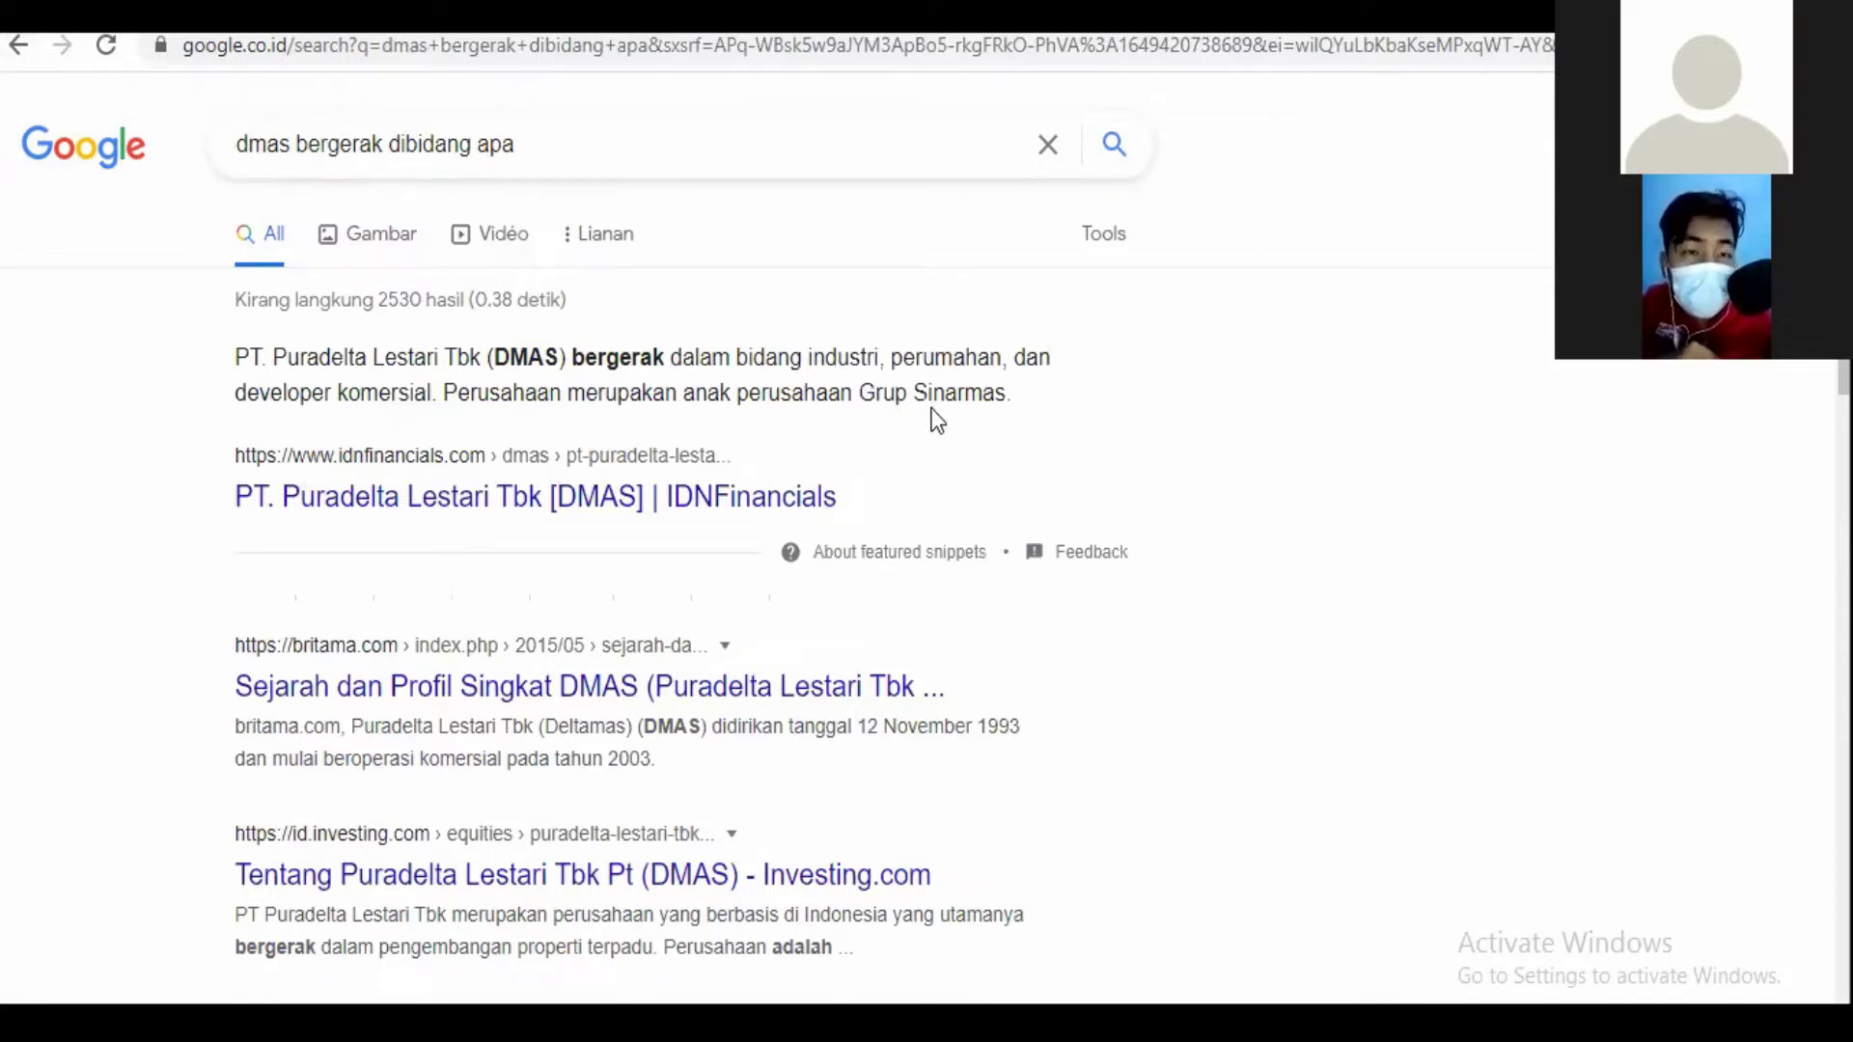
Step: Return to the "dmas" search results and show the share price chart over the Max period
click(18, 48)
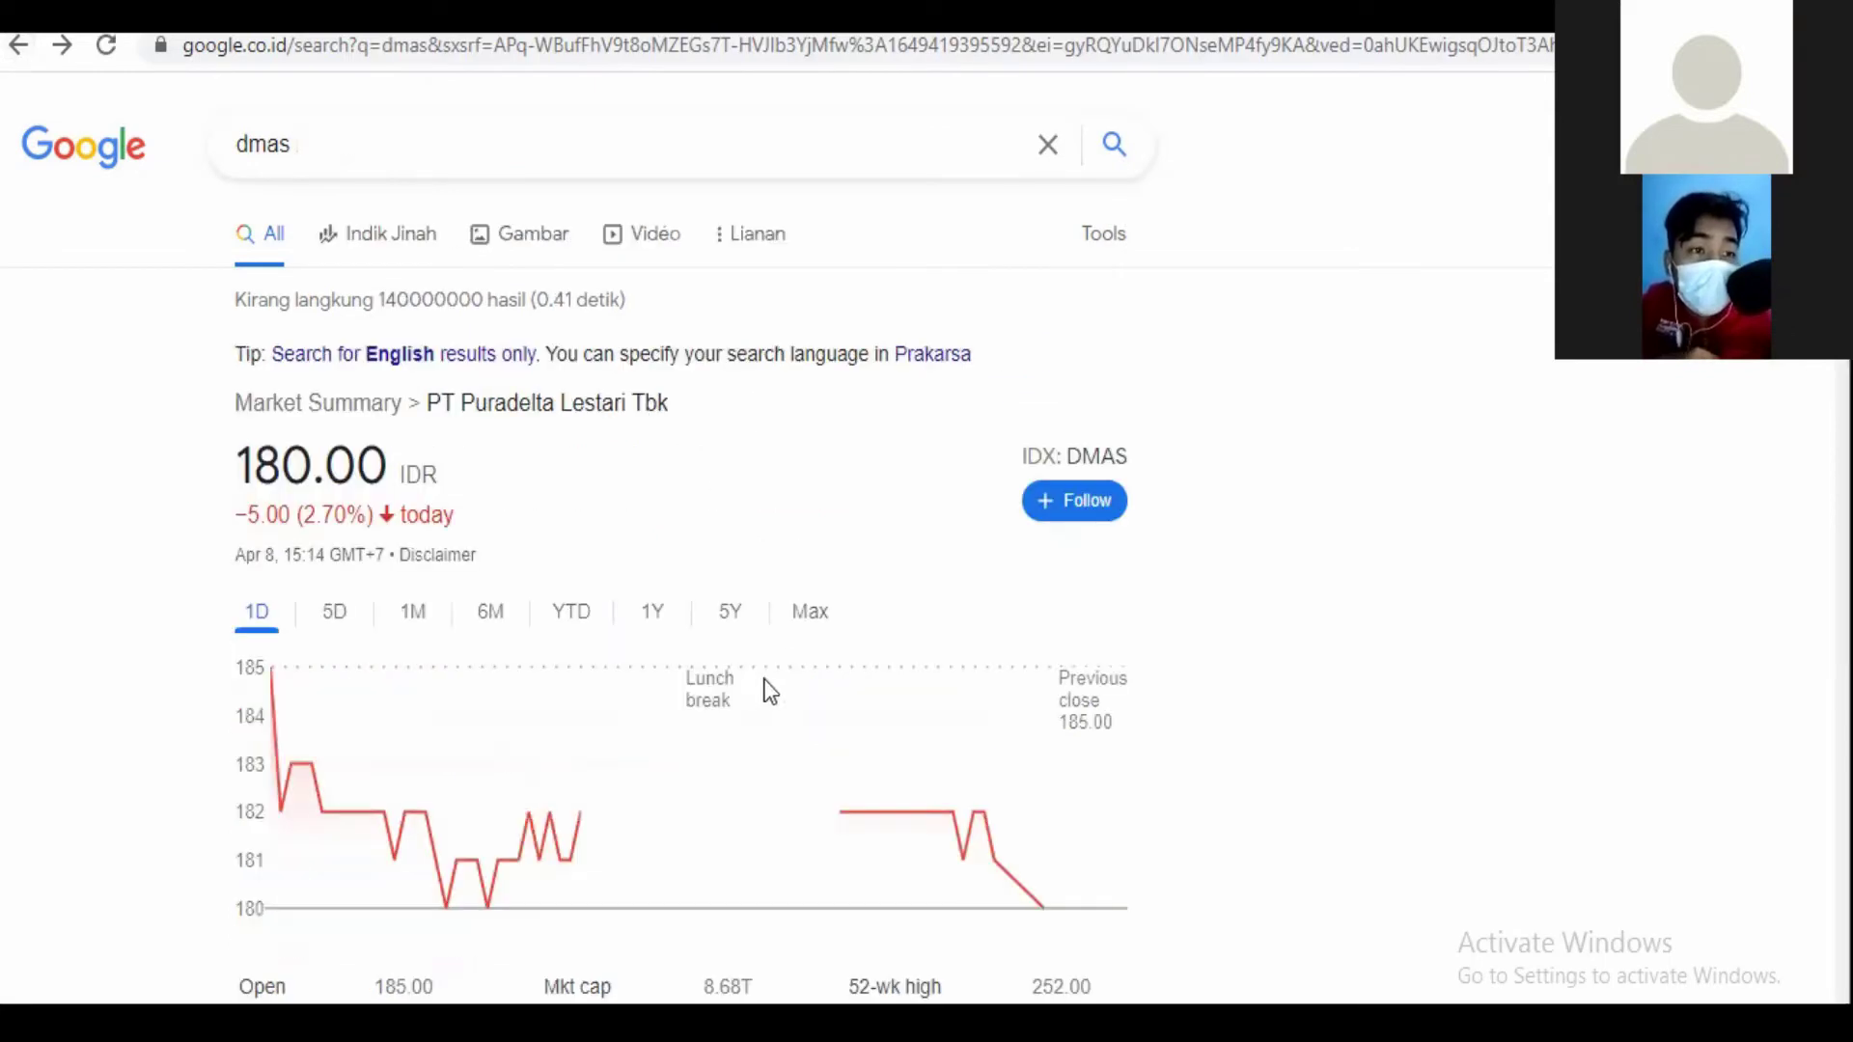
click(810, 611)
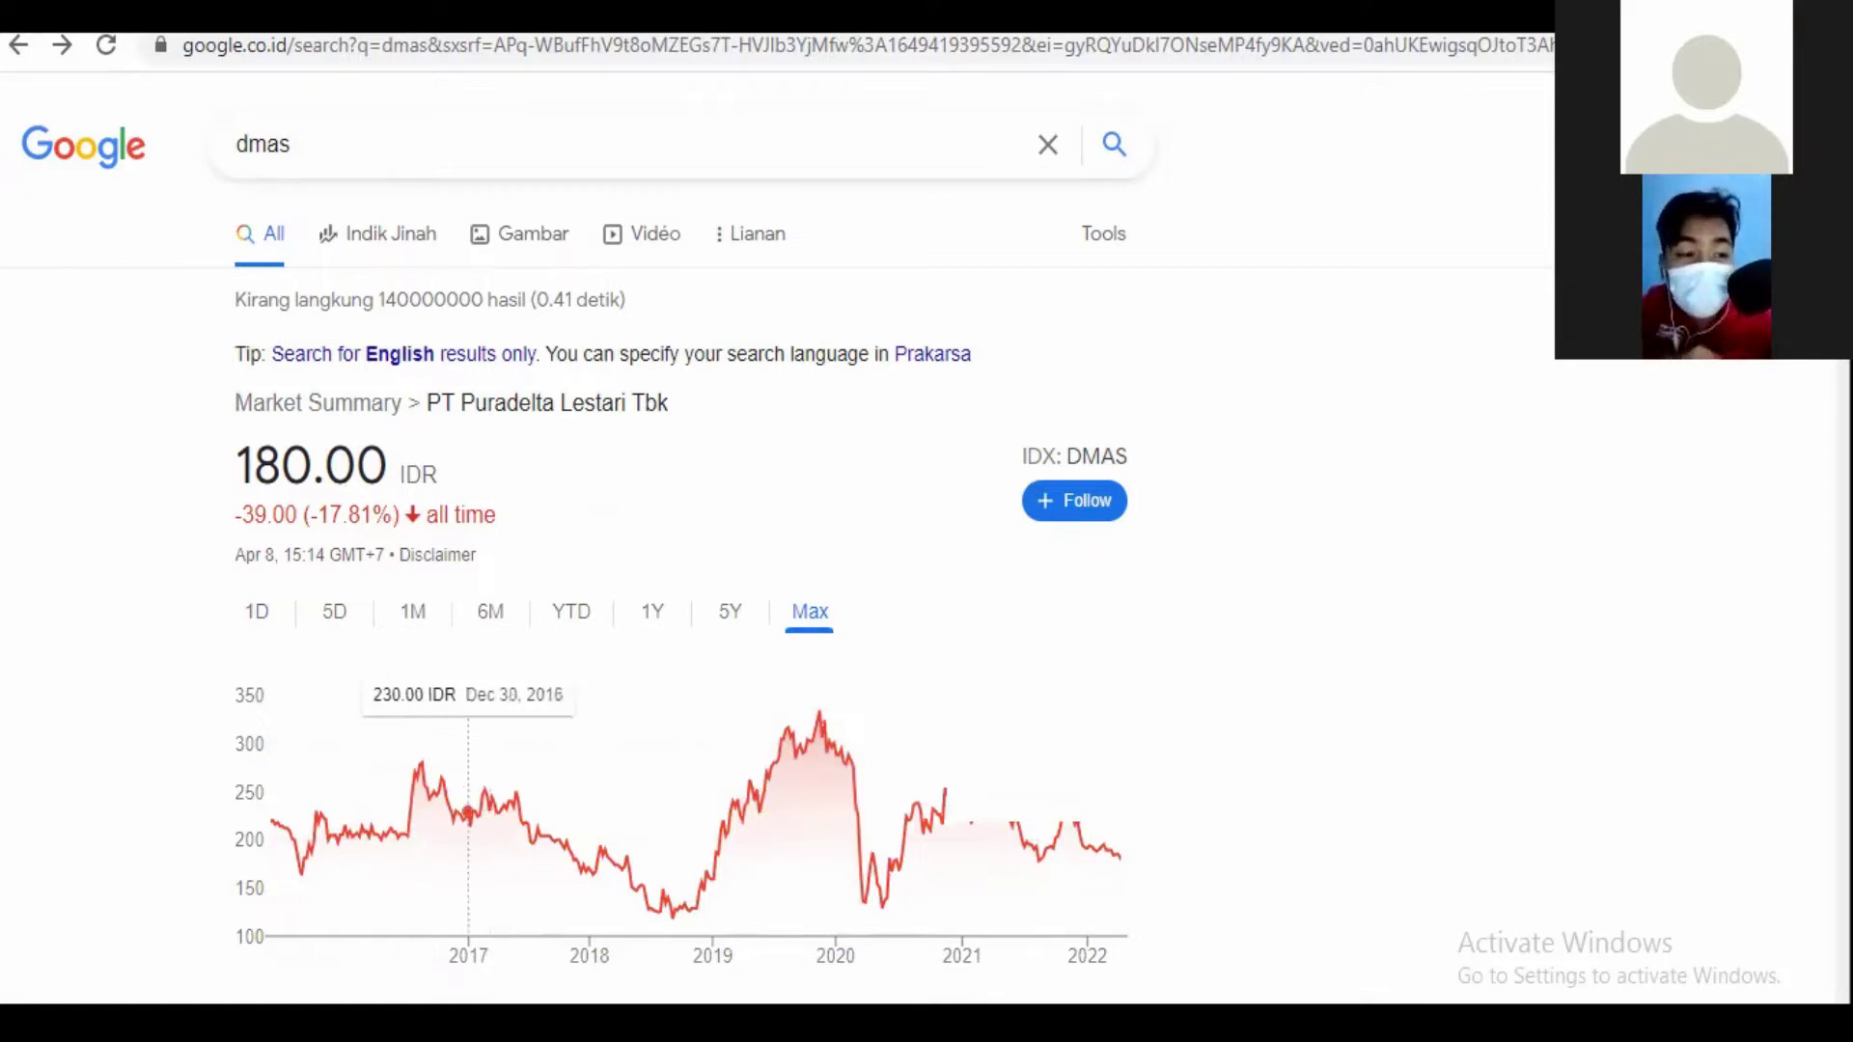
Step: Switch to the Excel workbook's DMAS sheet and examine the Ekuitas values for 2018 to 2020 with their yearly percentage changes
key(alt+Tab)
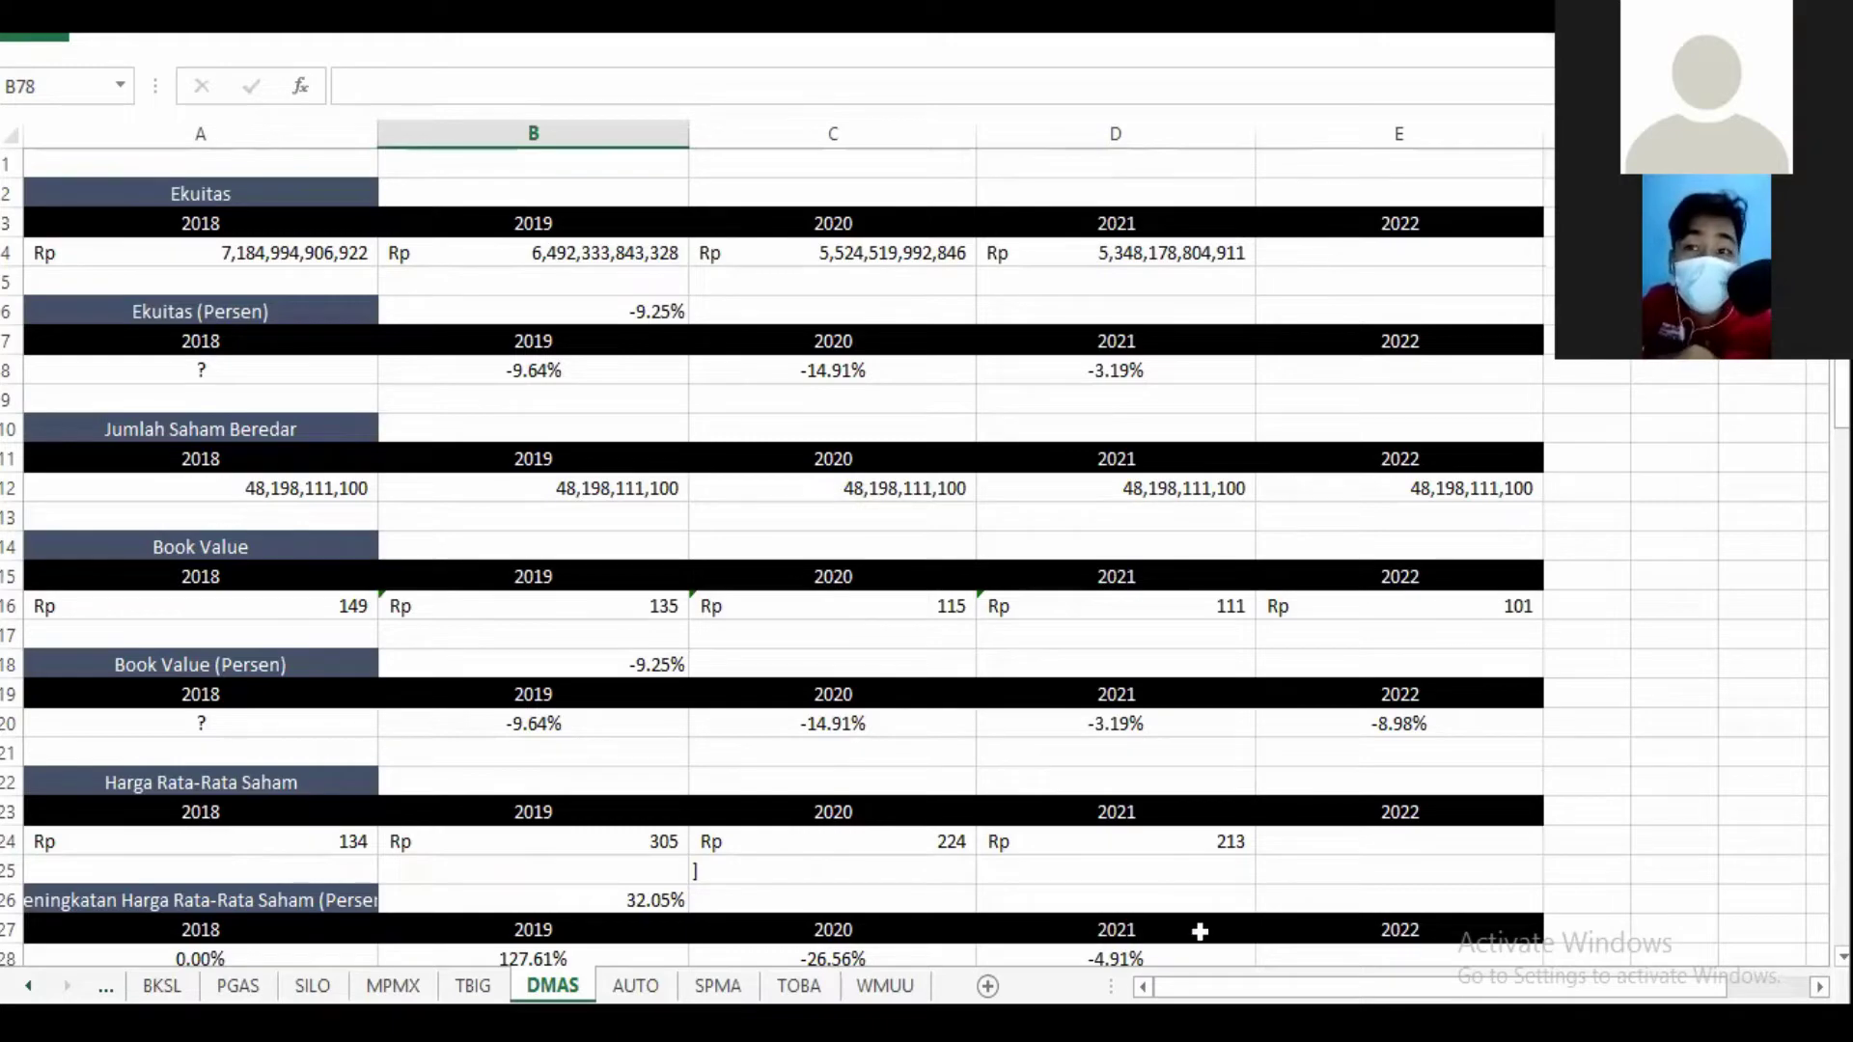
mouse_move(1841, 395)
mouse_down()
mouse_move(1840, 671)
mouse_move(1840, 396)
mouse_up()
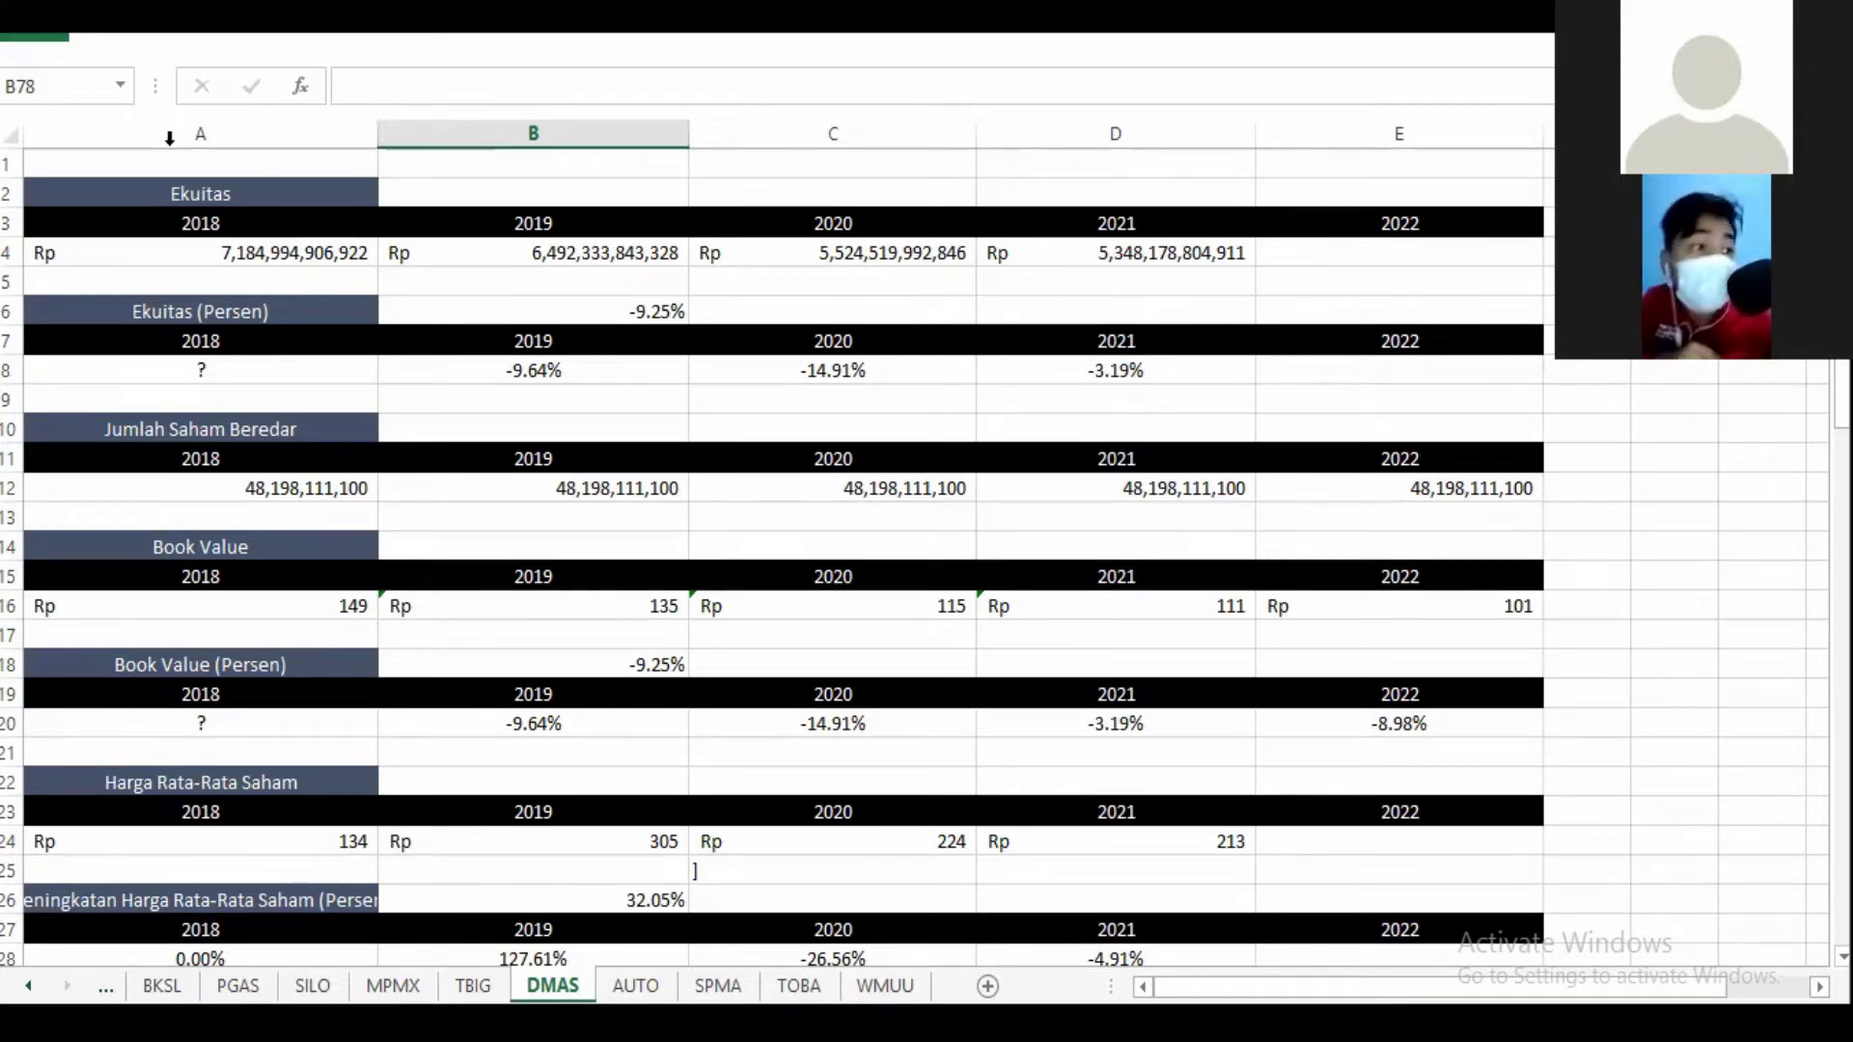
click(241, 257)
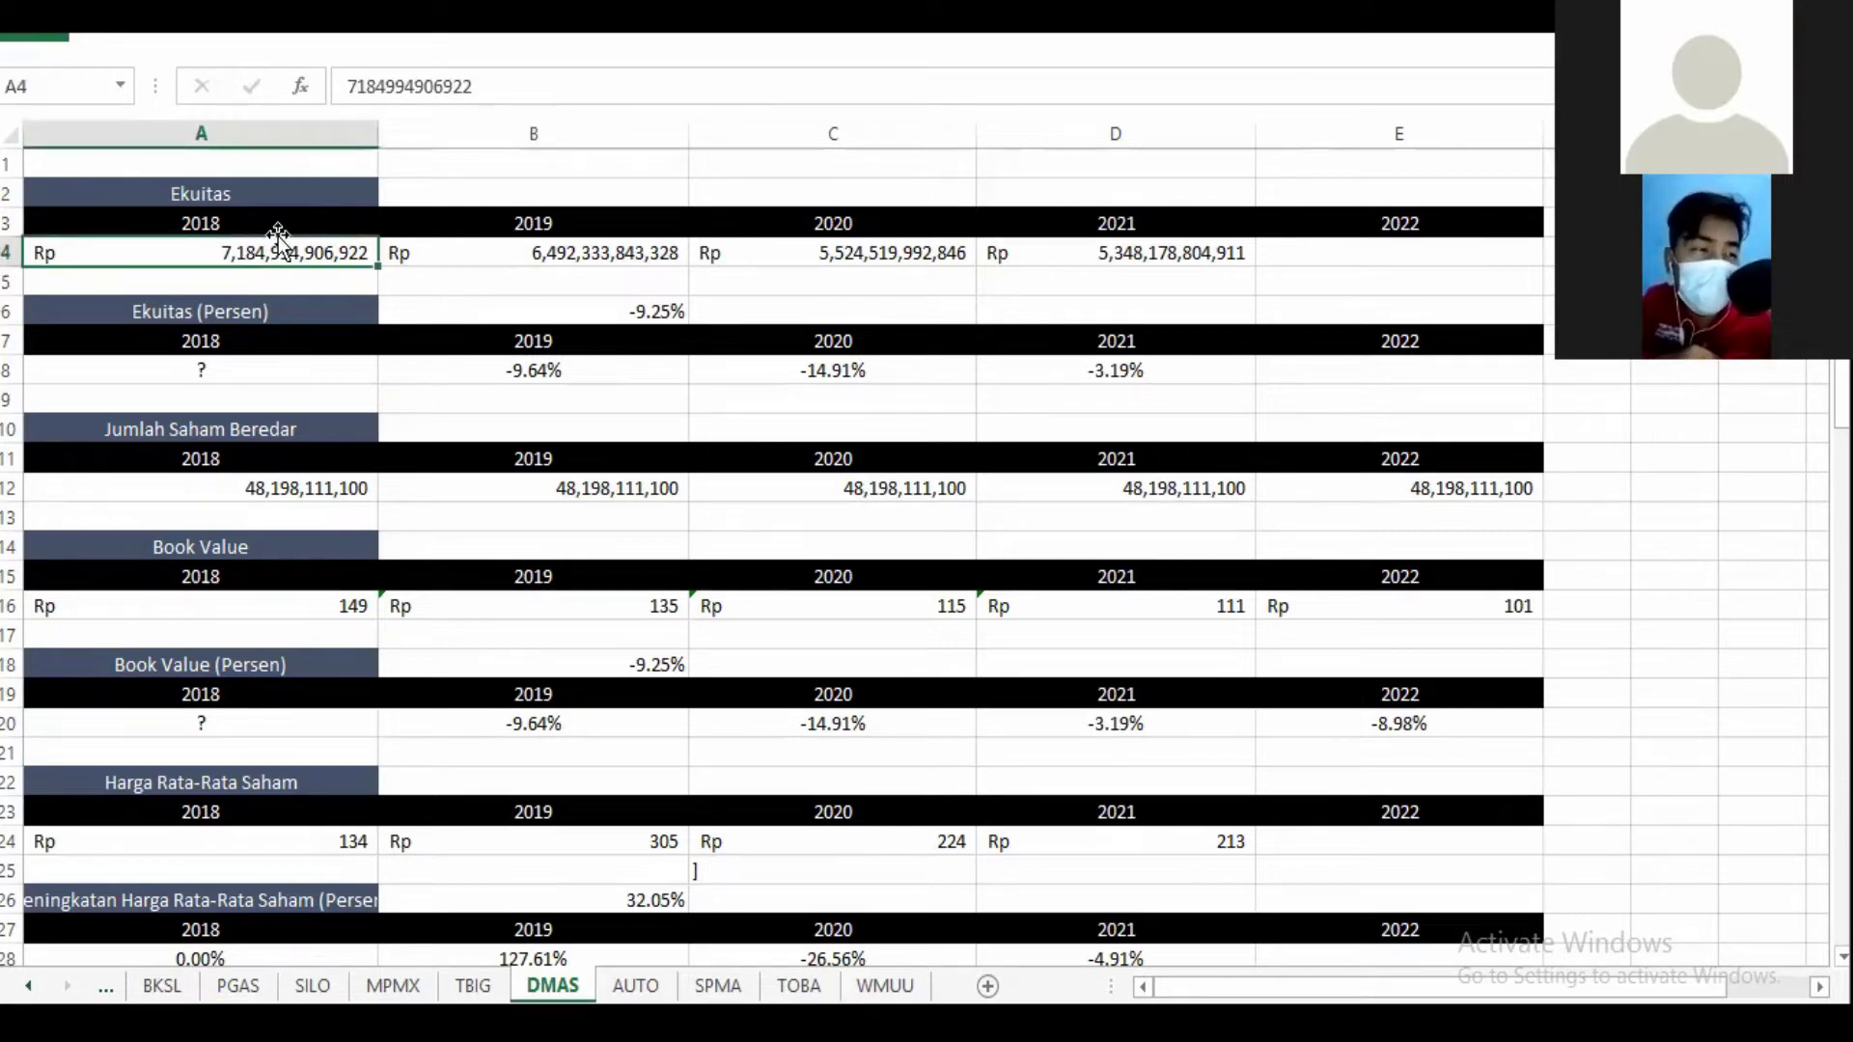
click(494, 263)
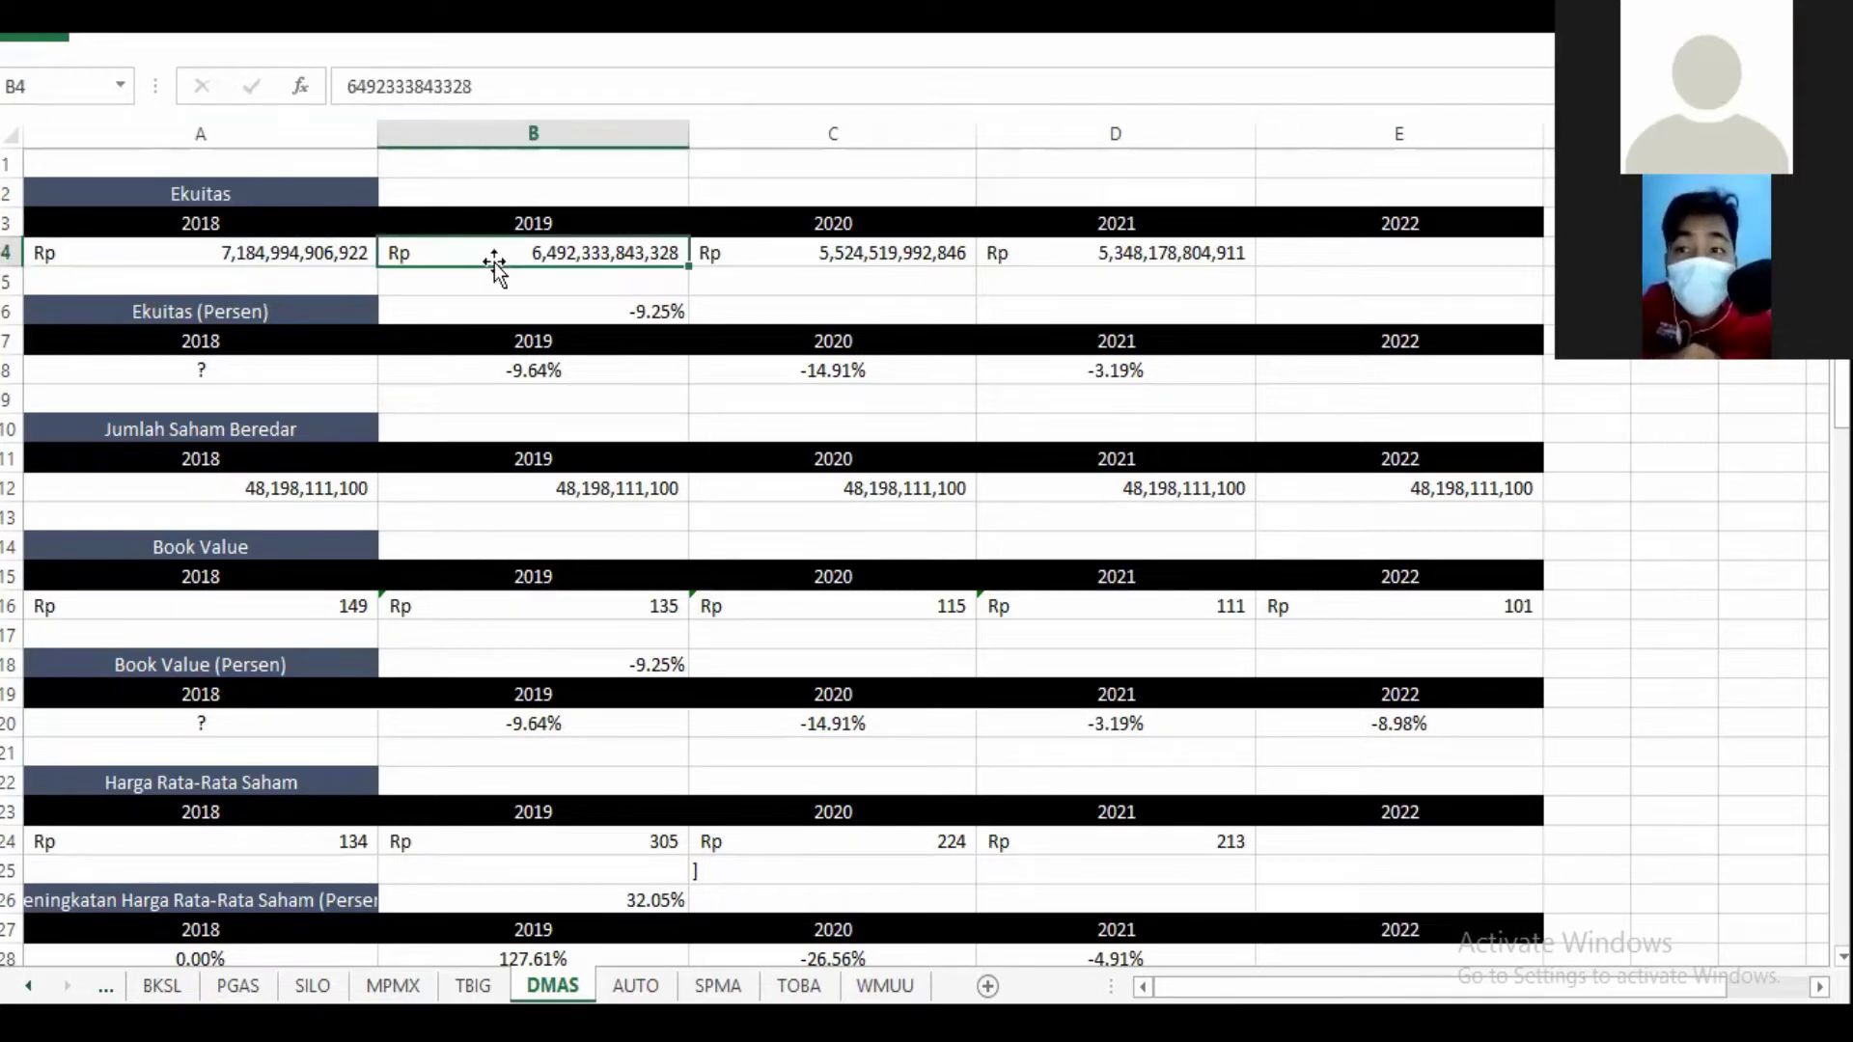
click(565, 377)
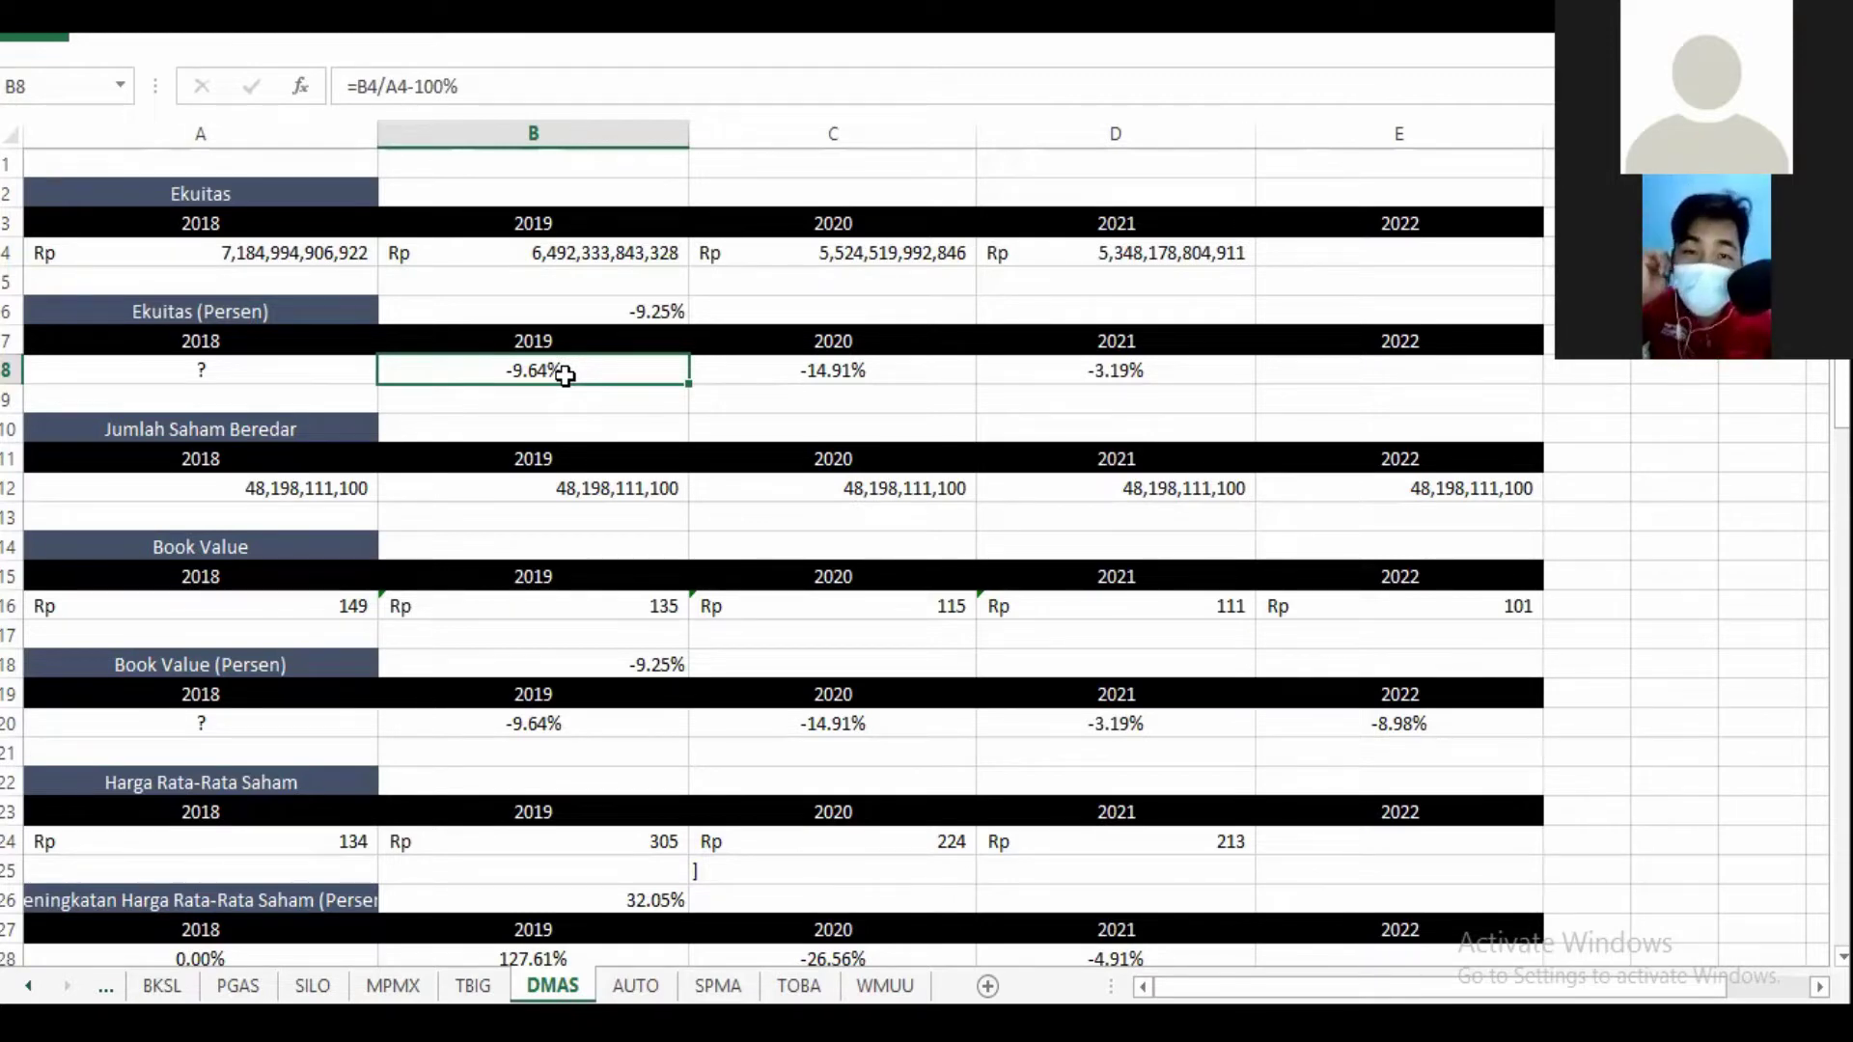
click(612, 263)
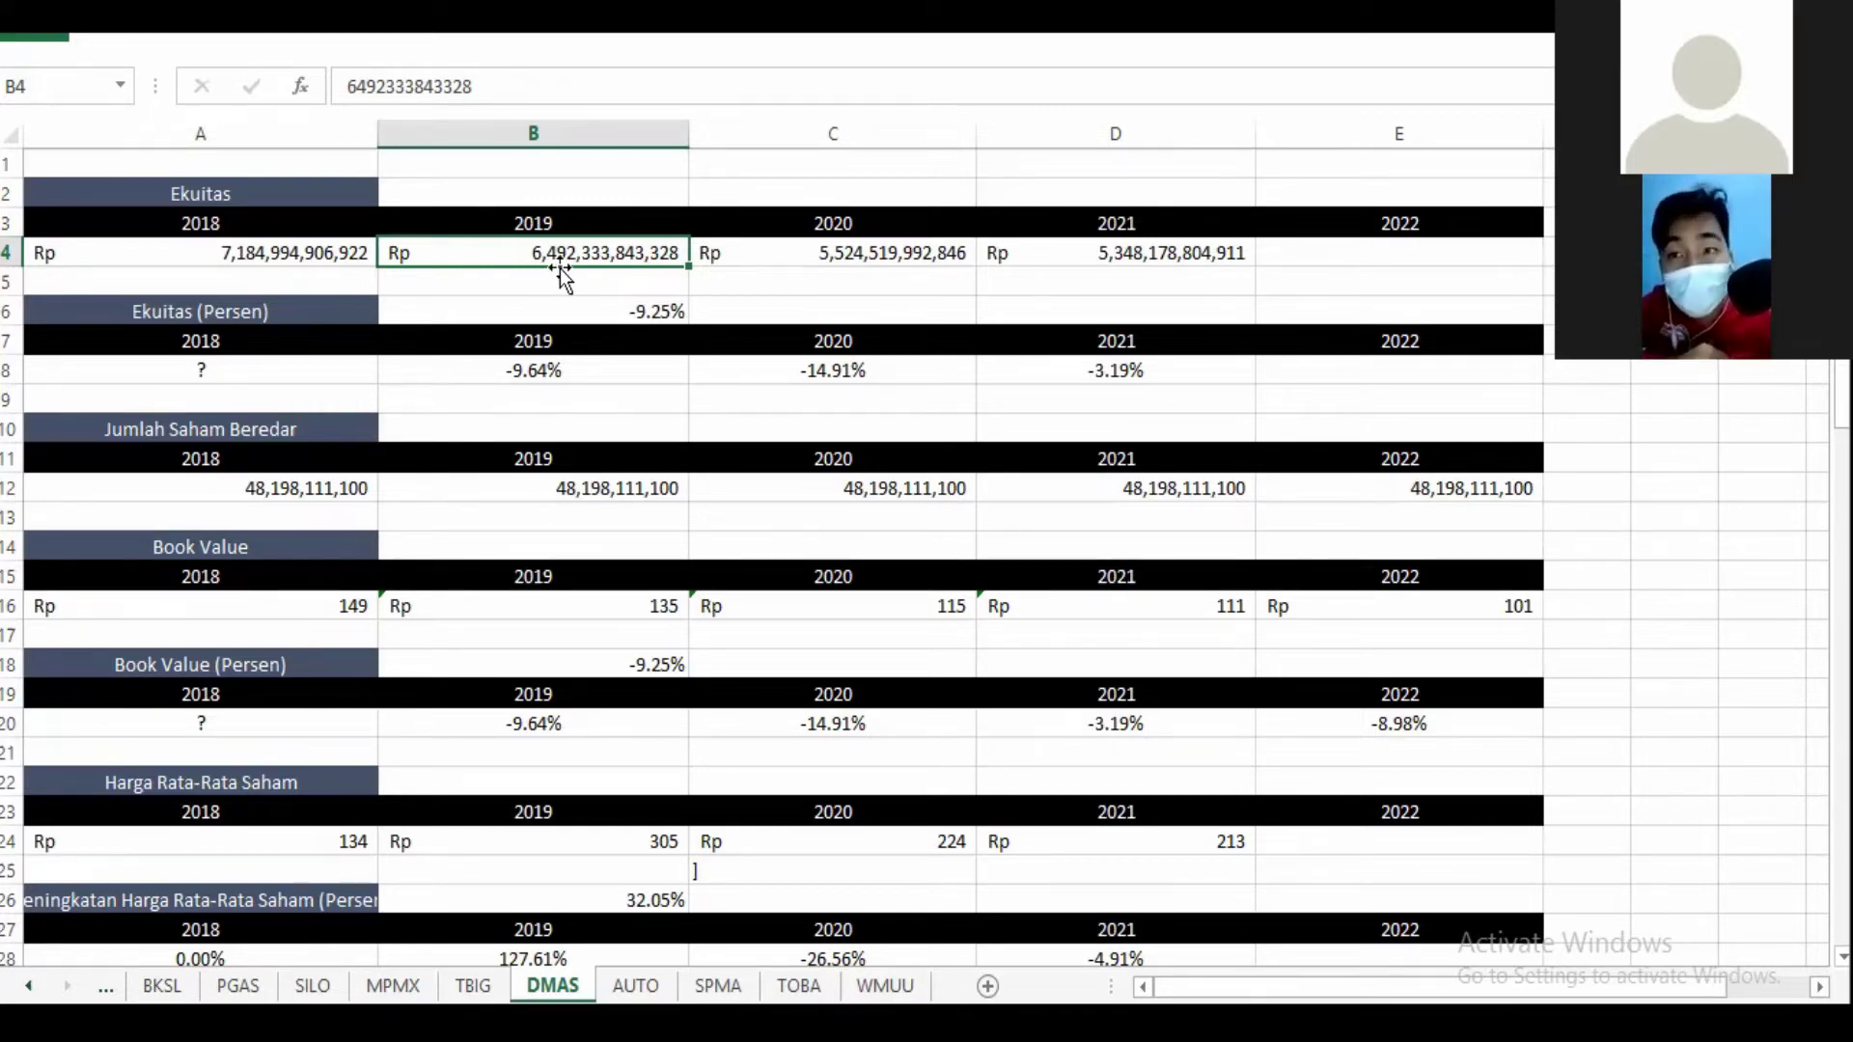
click(831, 253)
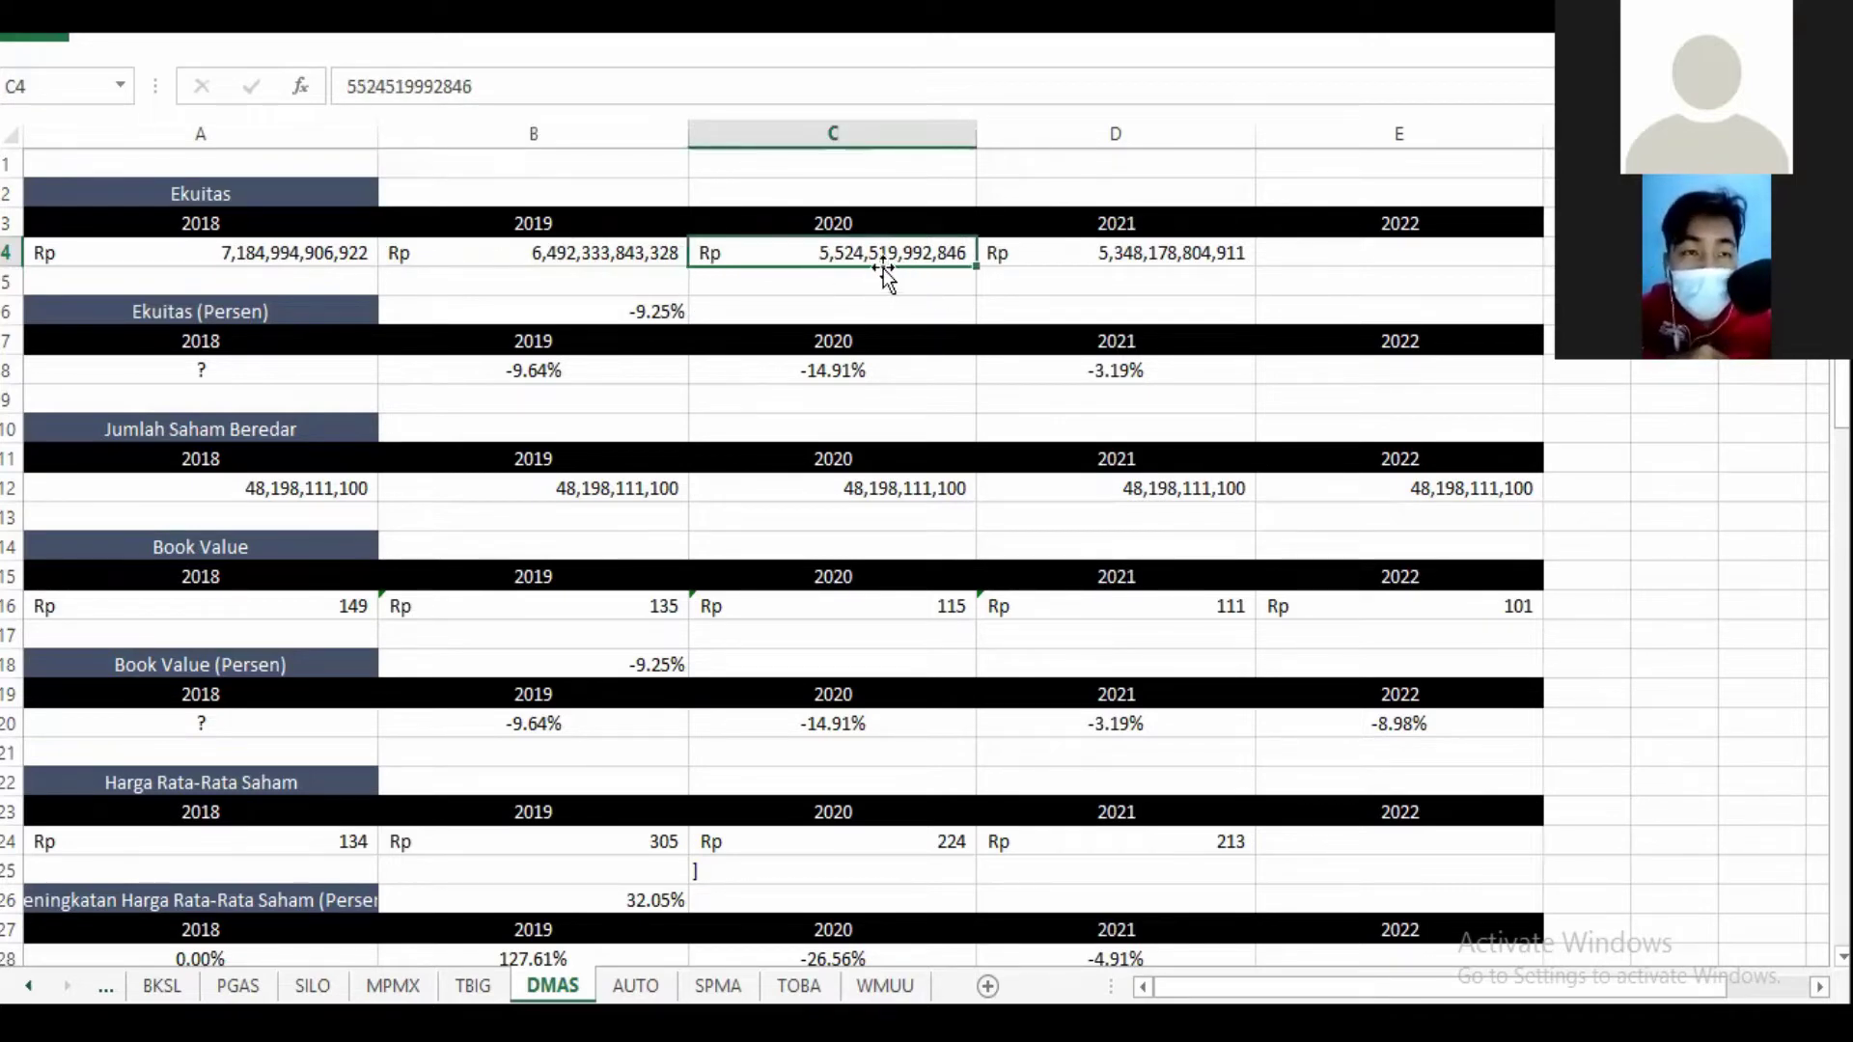
click(854, 365)
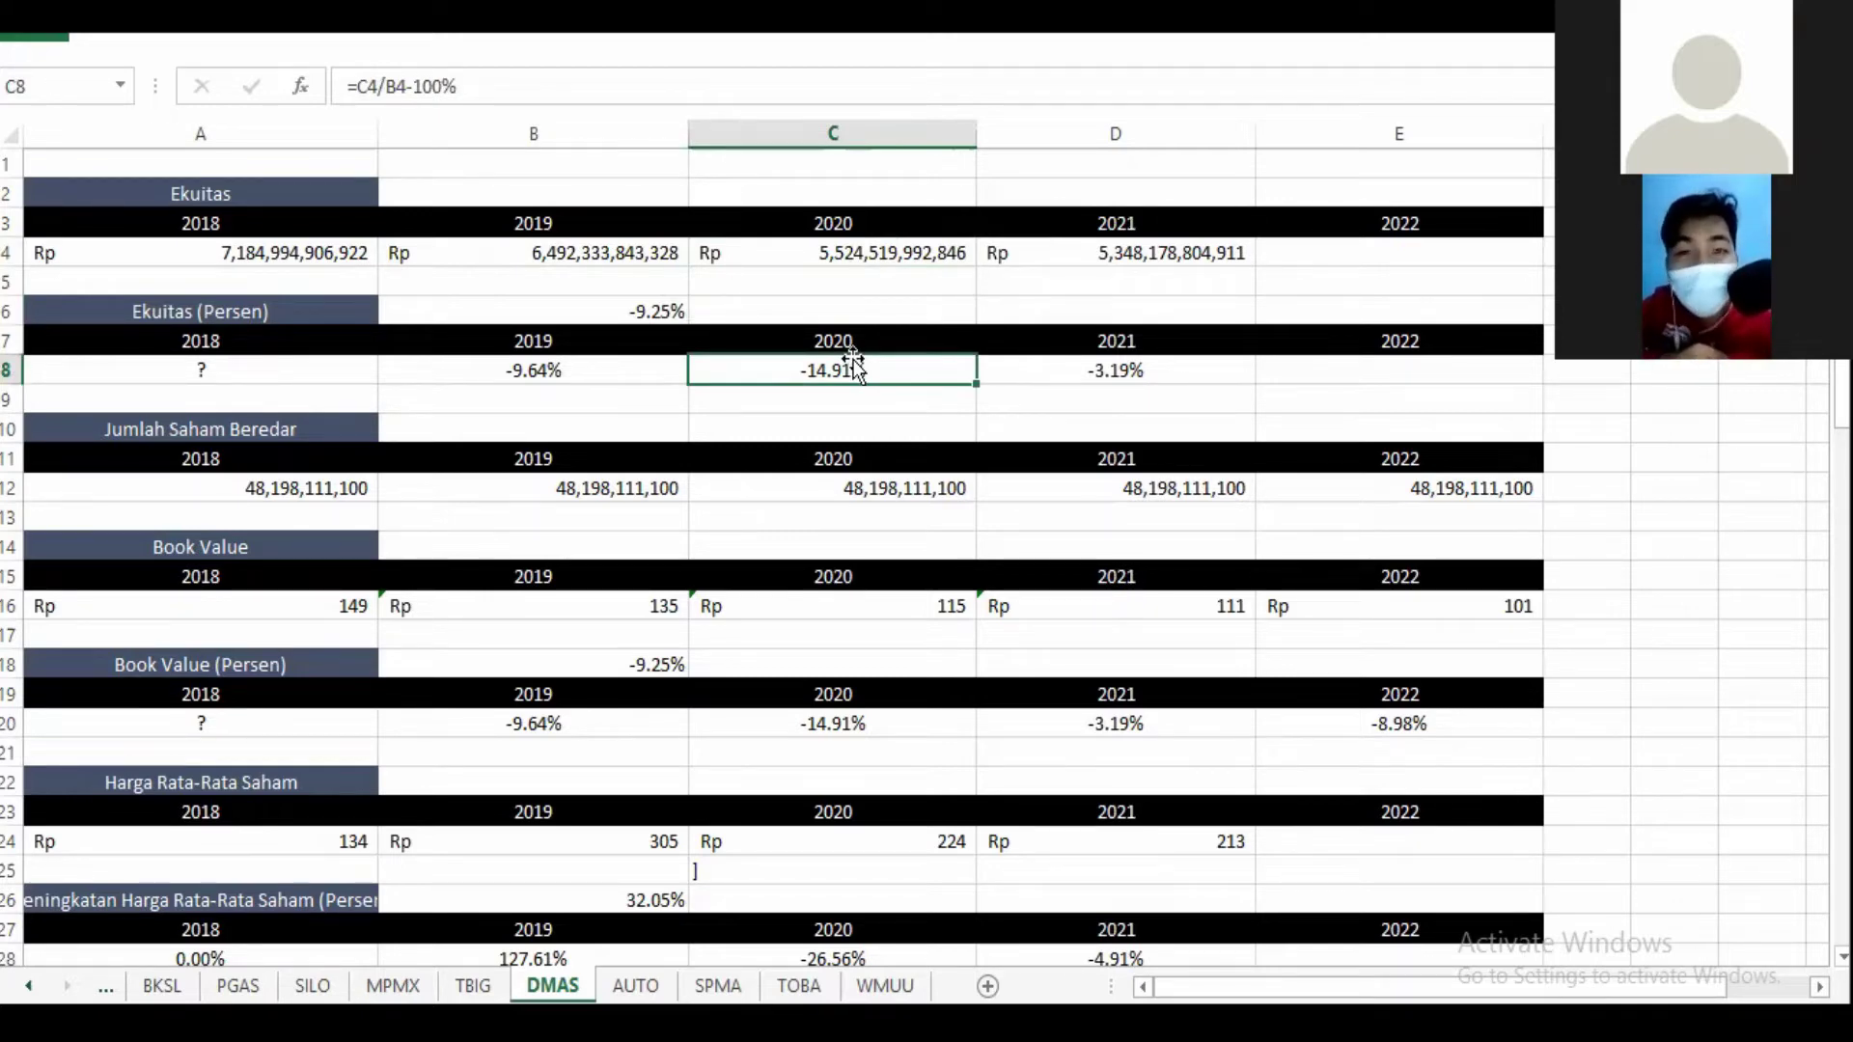
Step: Compare the Ekuitas values from 2019 to 2021, then inspect the 2021 percentage change and the average Ekuitas (Persen) formula
click(1081, 251)
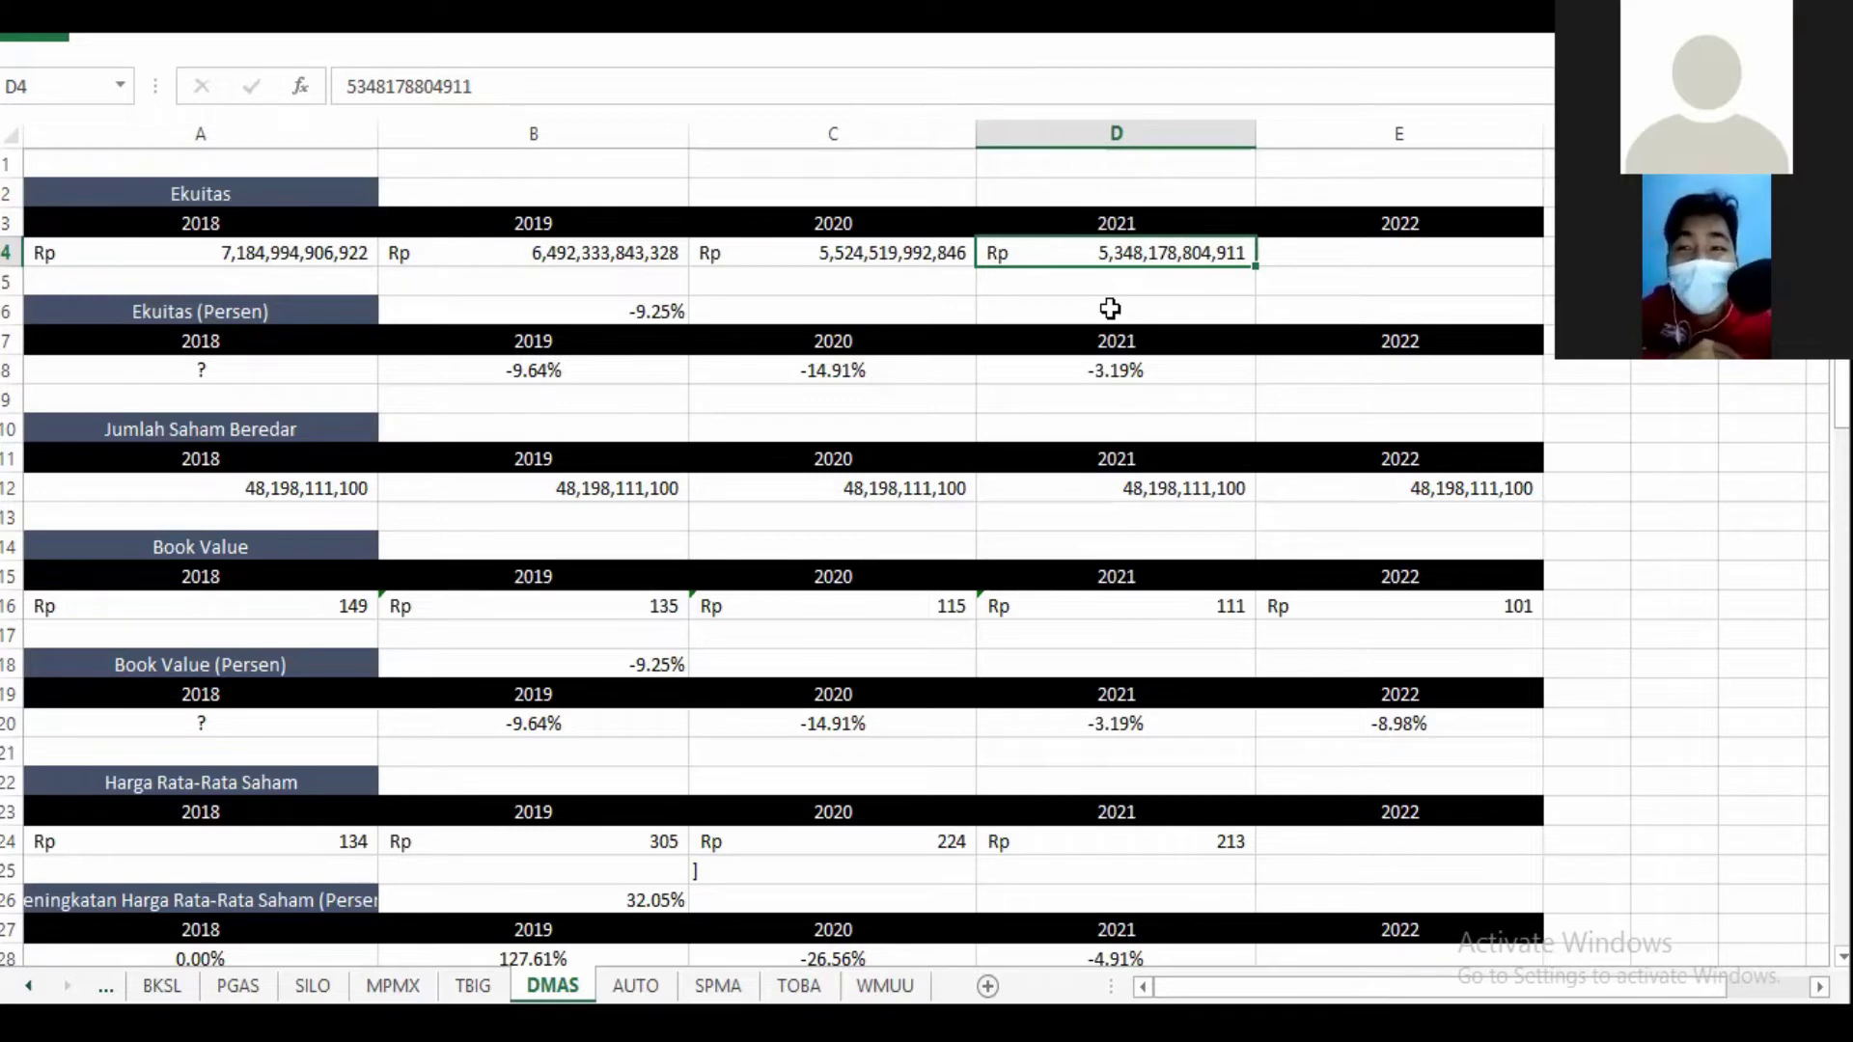
click(541, 253)
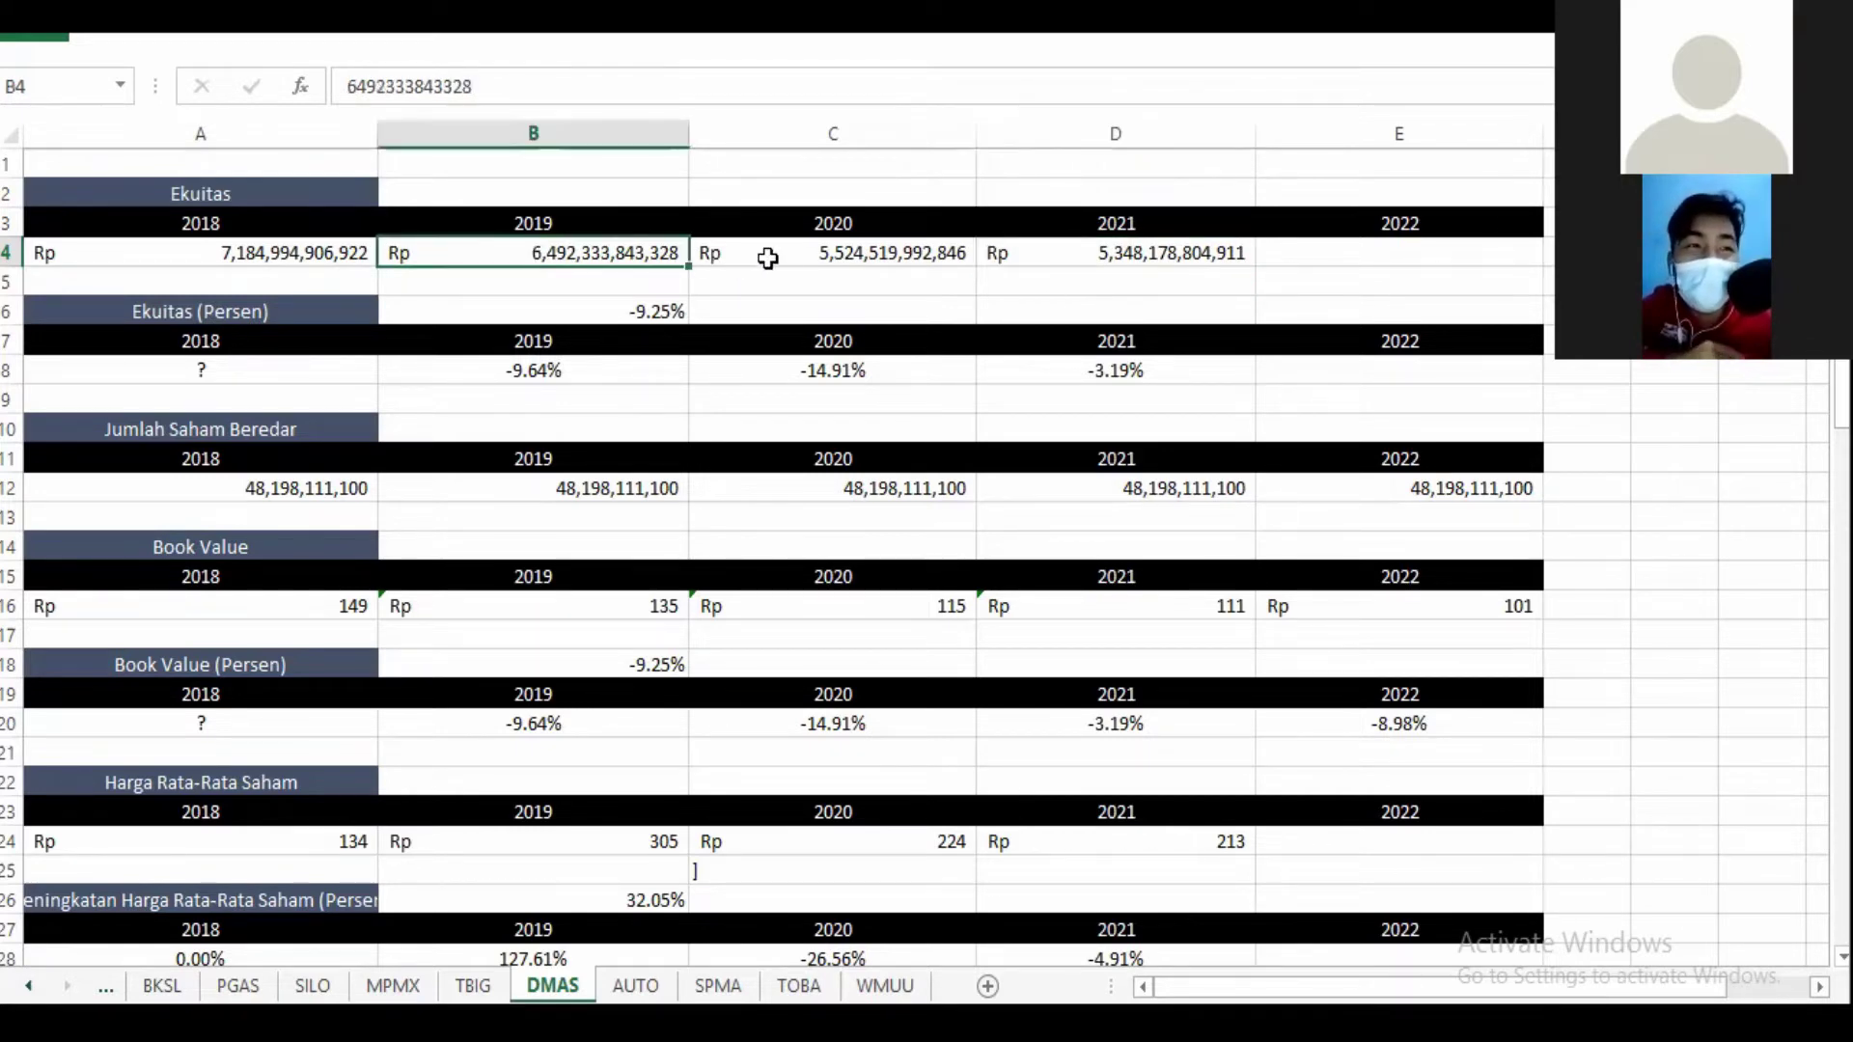
click(794, 254)
click(1042, 272)
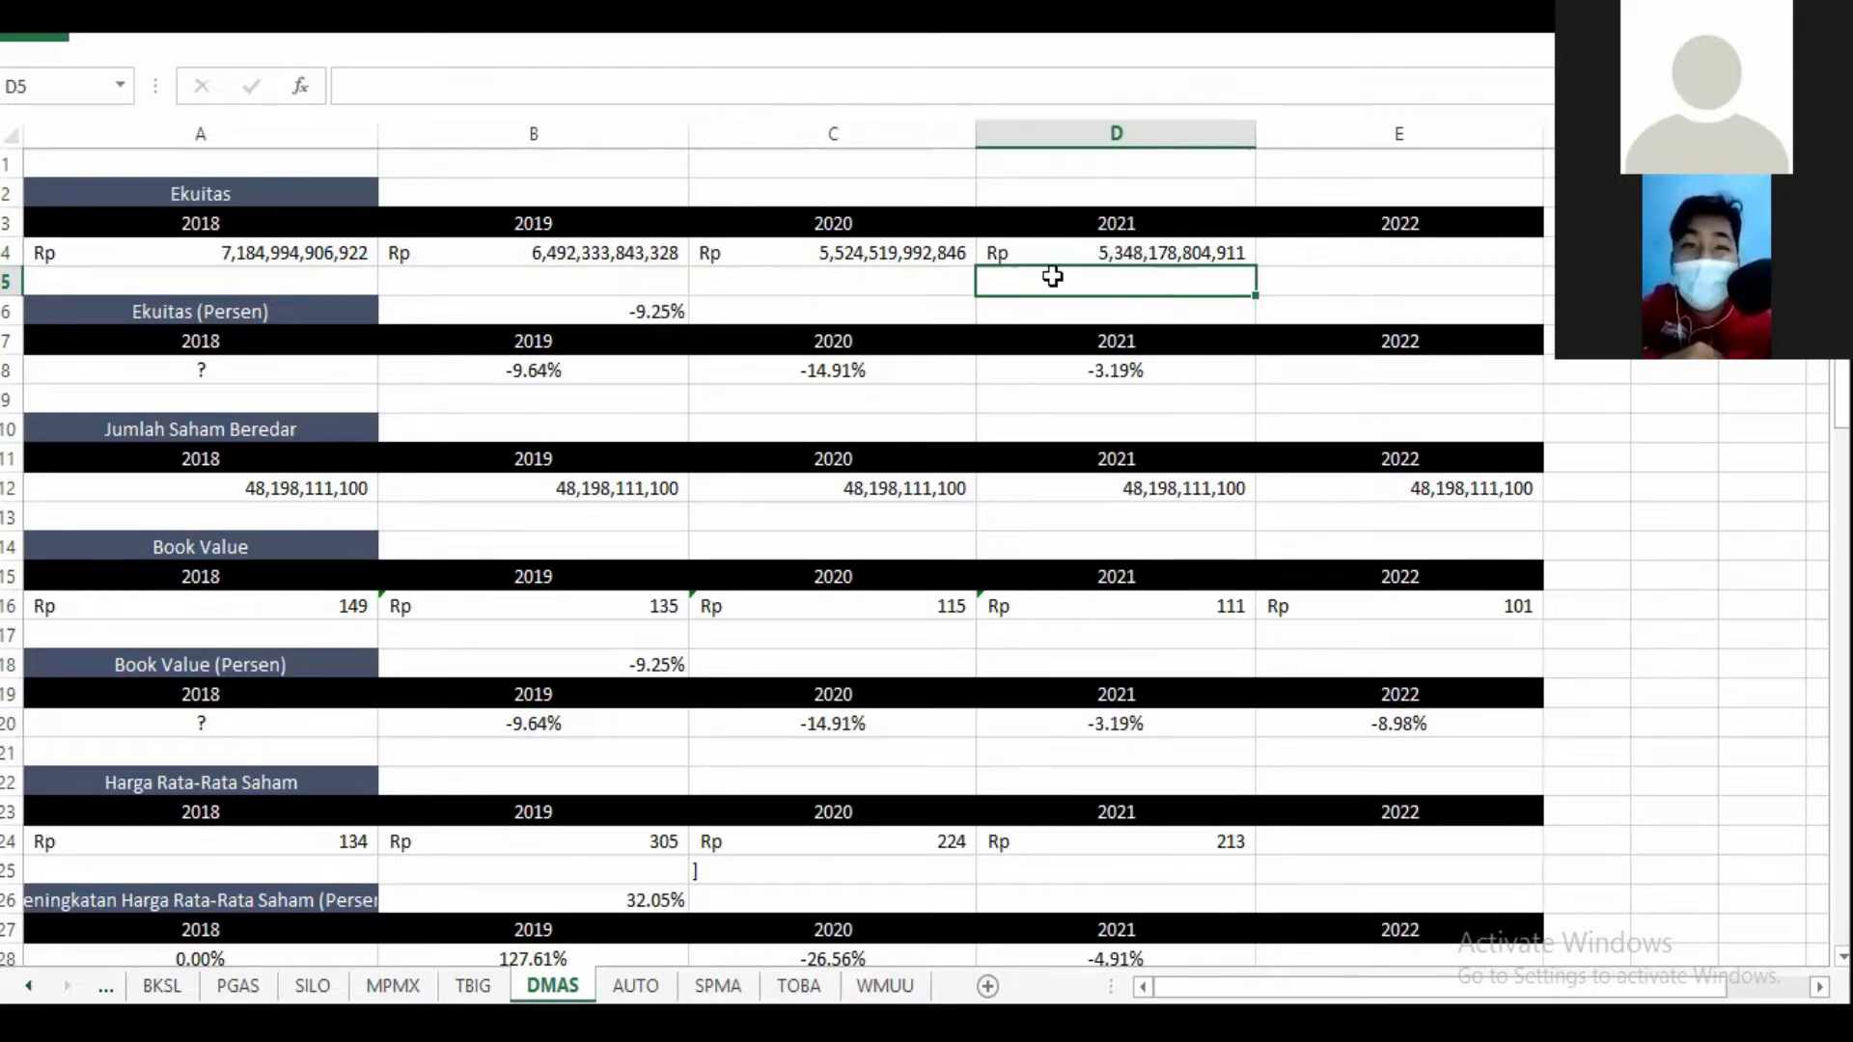
click(526, 251)
click(801, 255)
click(1035, 376)
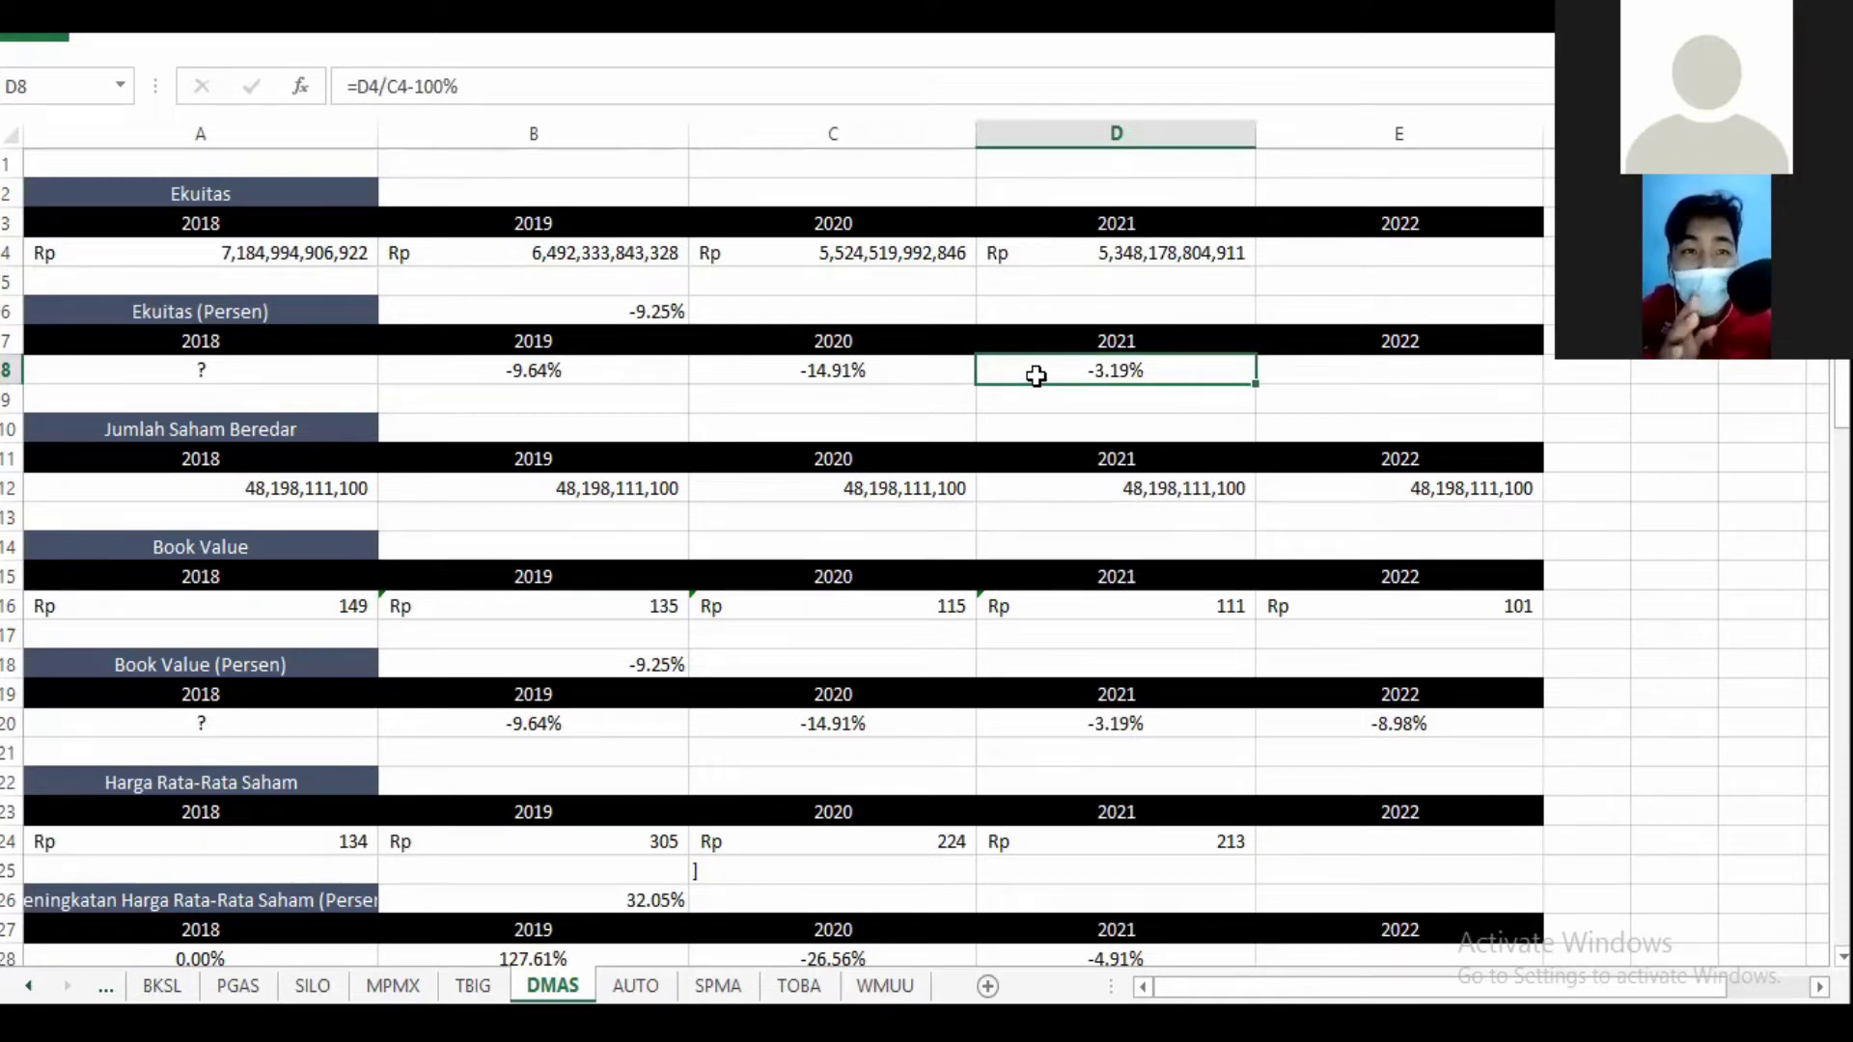
click(619, 307)
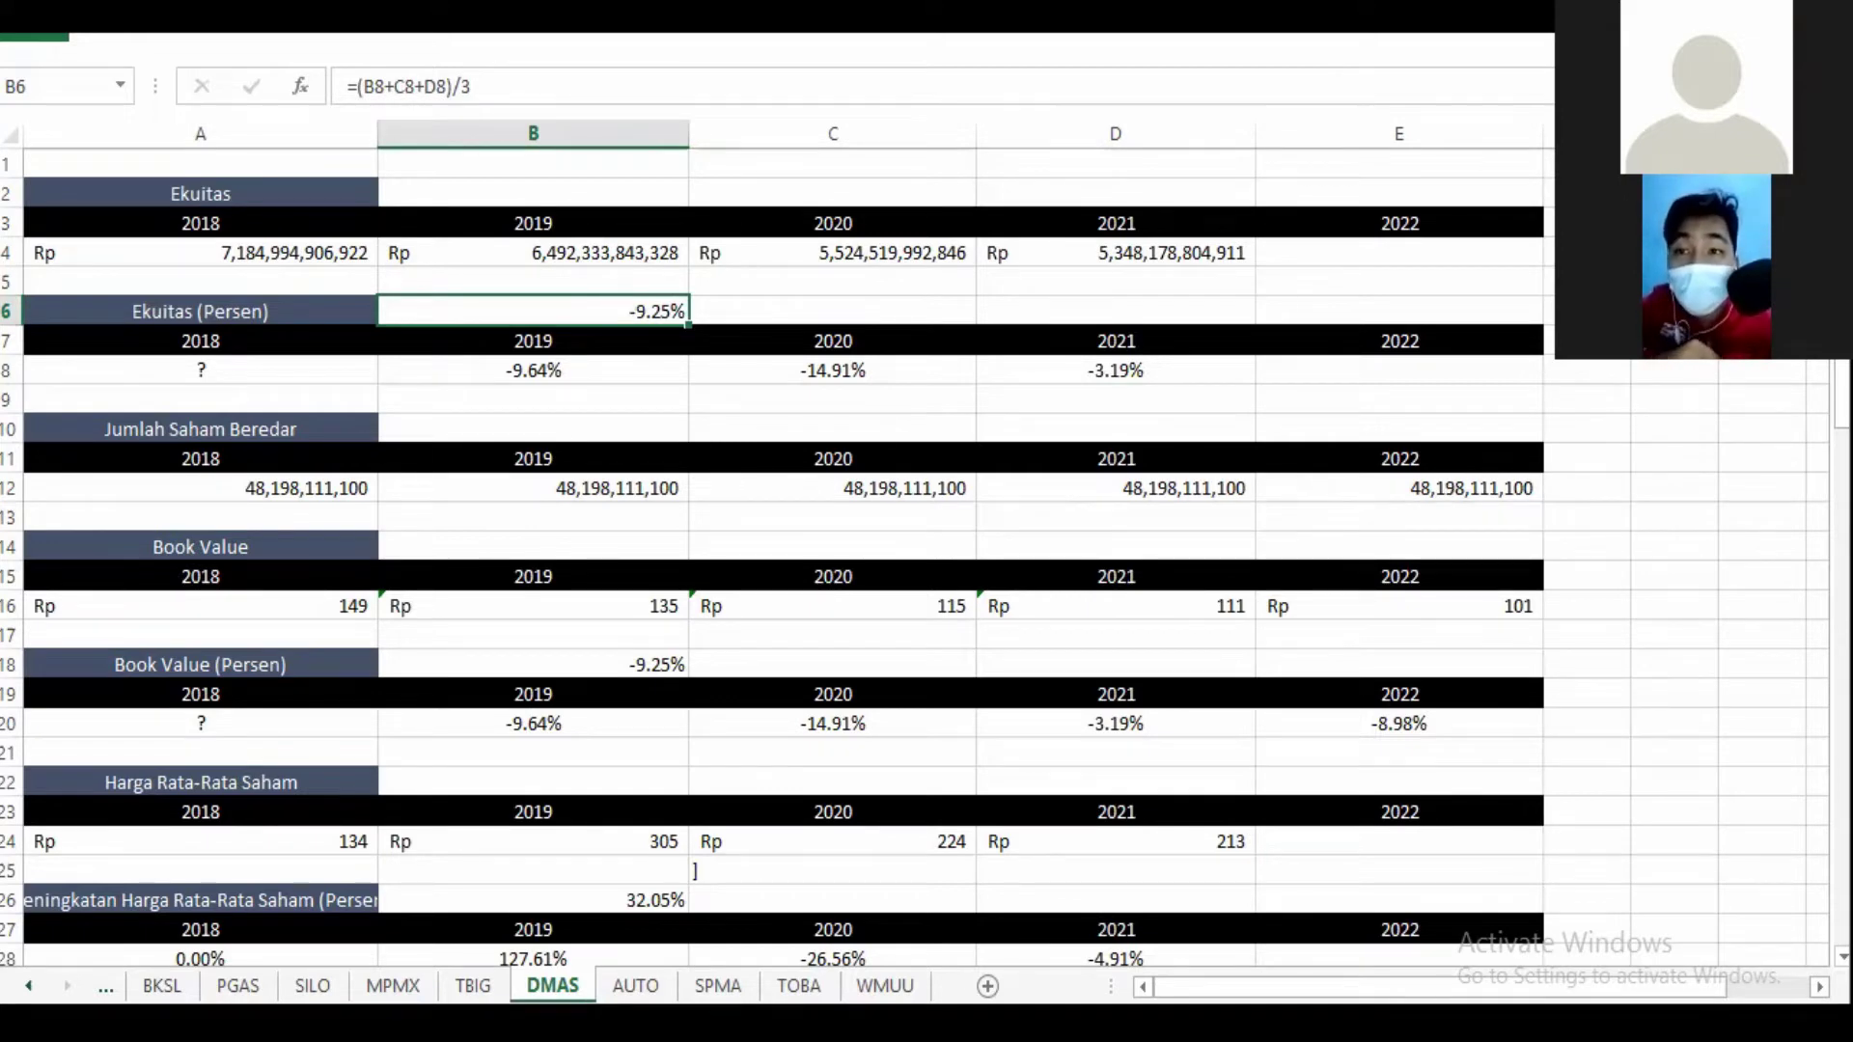
Step: Check the 2021 figure in the Jumlah Saham Beredar section
mouse_move(1840, 396)
mouse_down()
mouse_move(1841, 439)
mouse_move(1841, 395)
mouse_up()
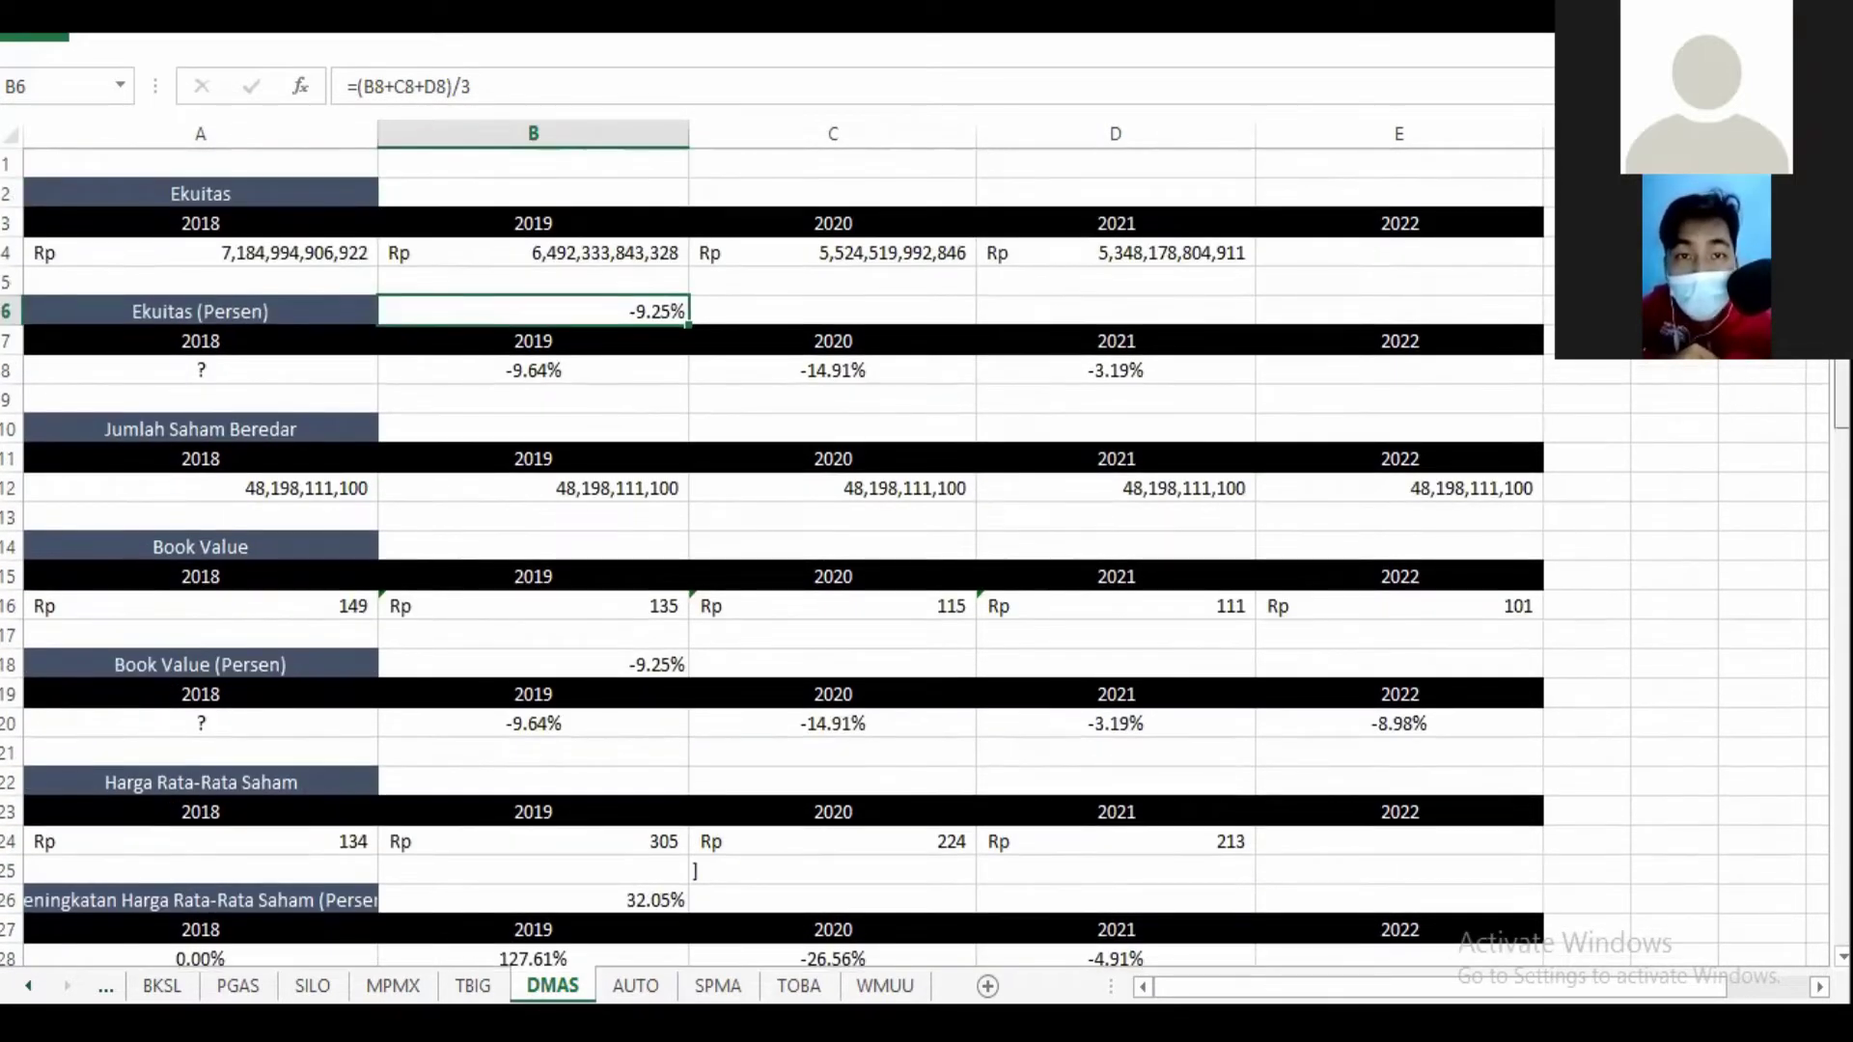
scroll(915, 557, down, 1)
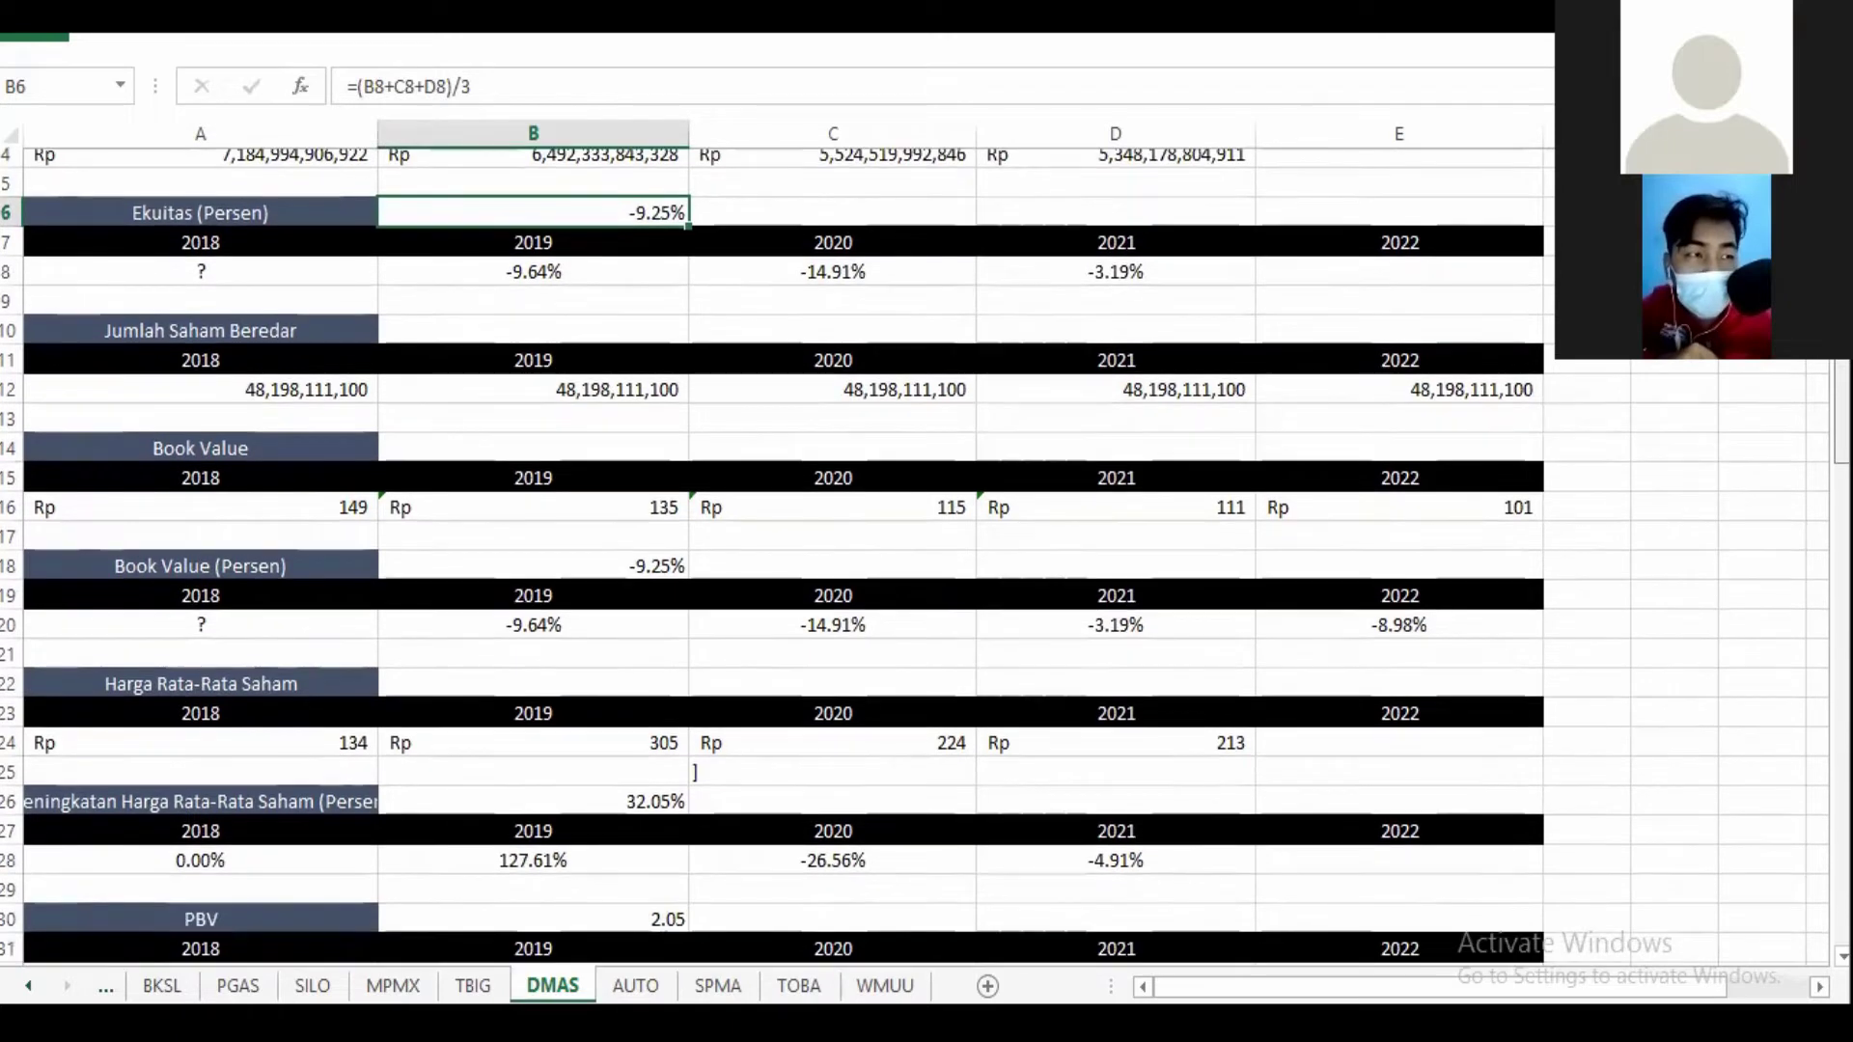
scroll(915, 557, down, 2)
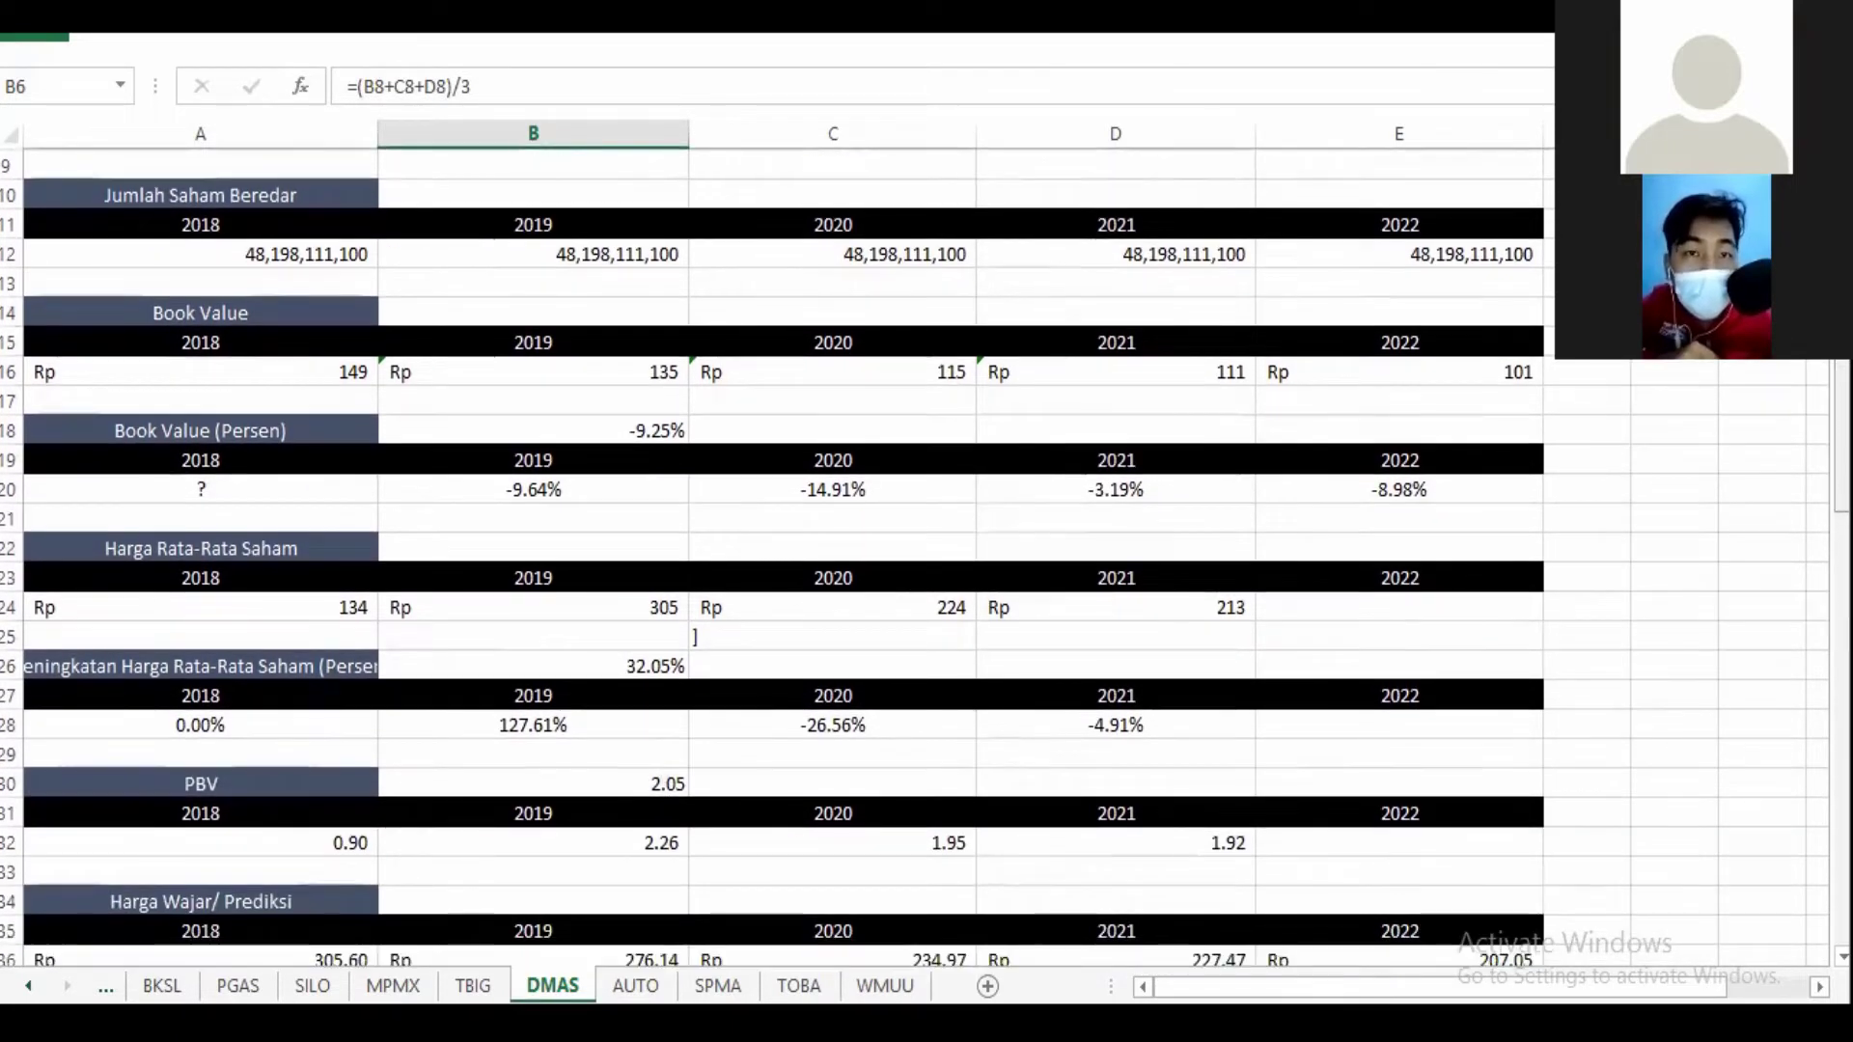
click(1145, 255)
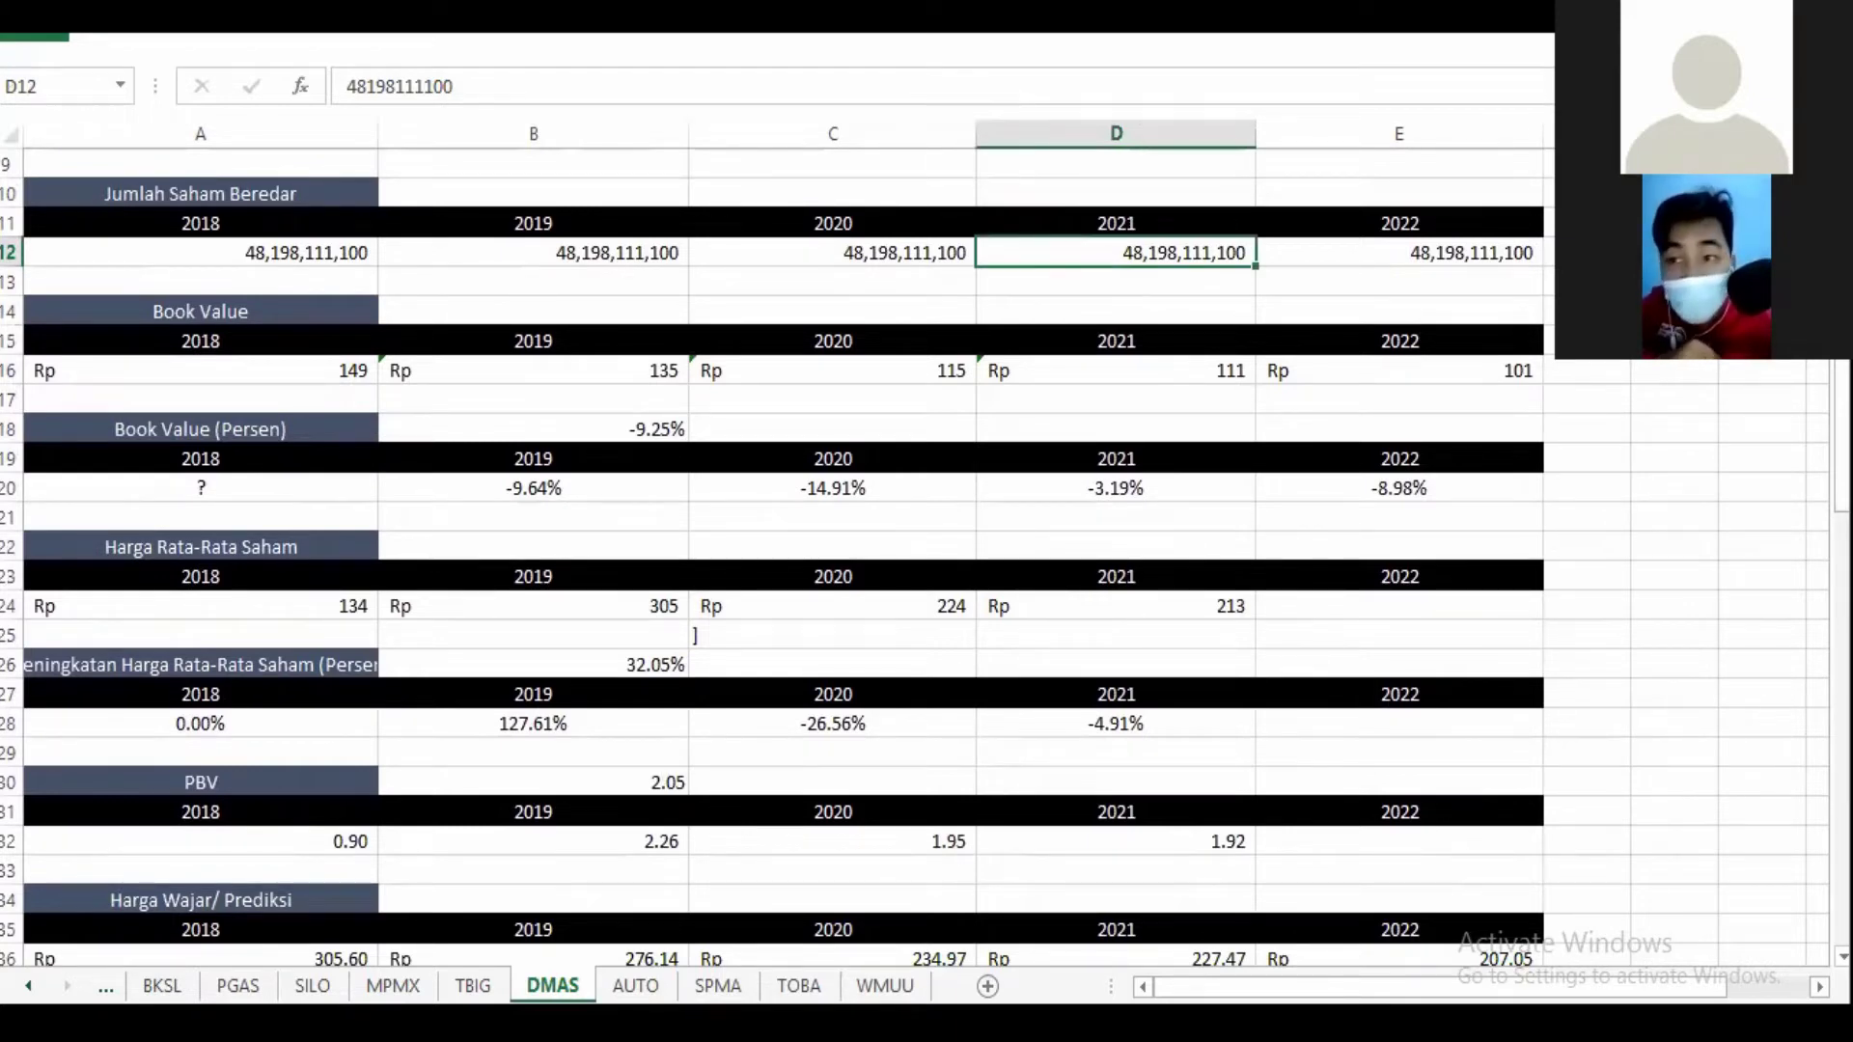
Step: Examine the Book Value figures for 2018 to 2022 and the average Book Value (Persen) formula
drag(1840, 482, 1841, 492)
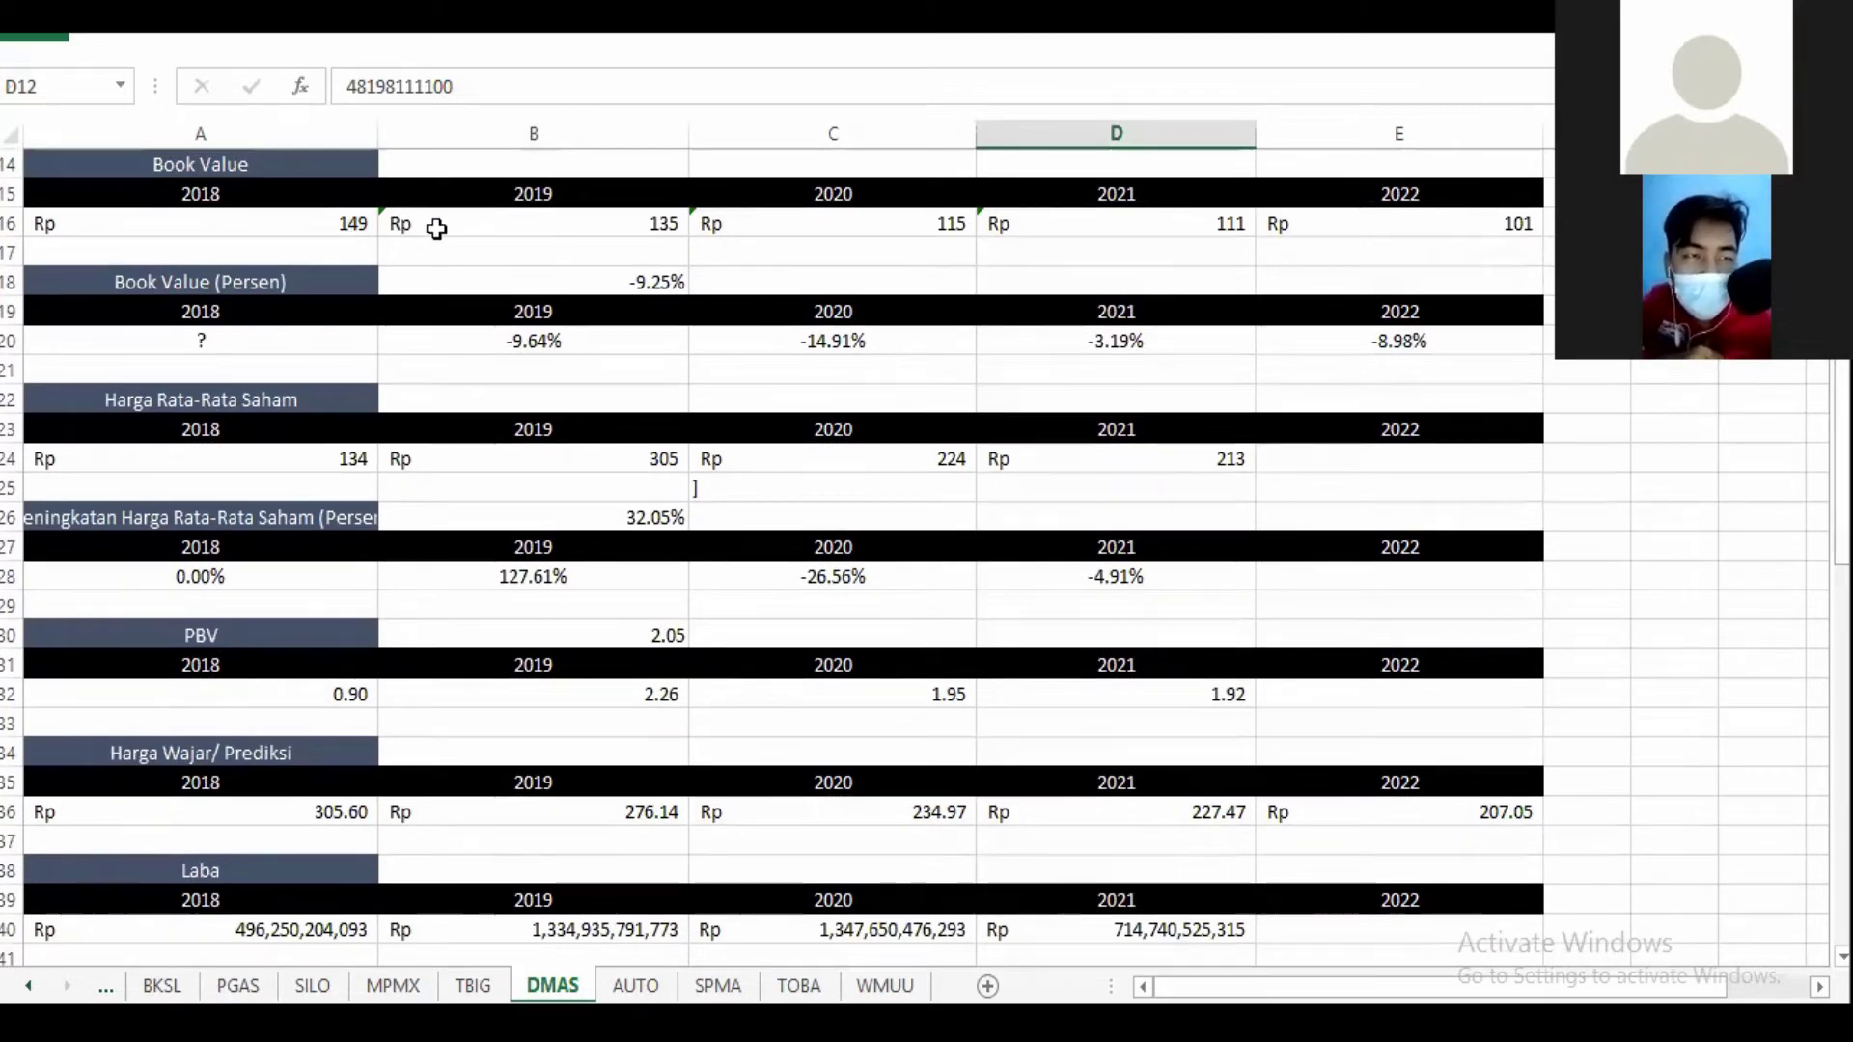
click(350, 230)
click(560, 216)
click(902, 228)
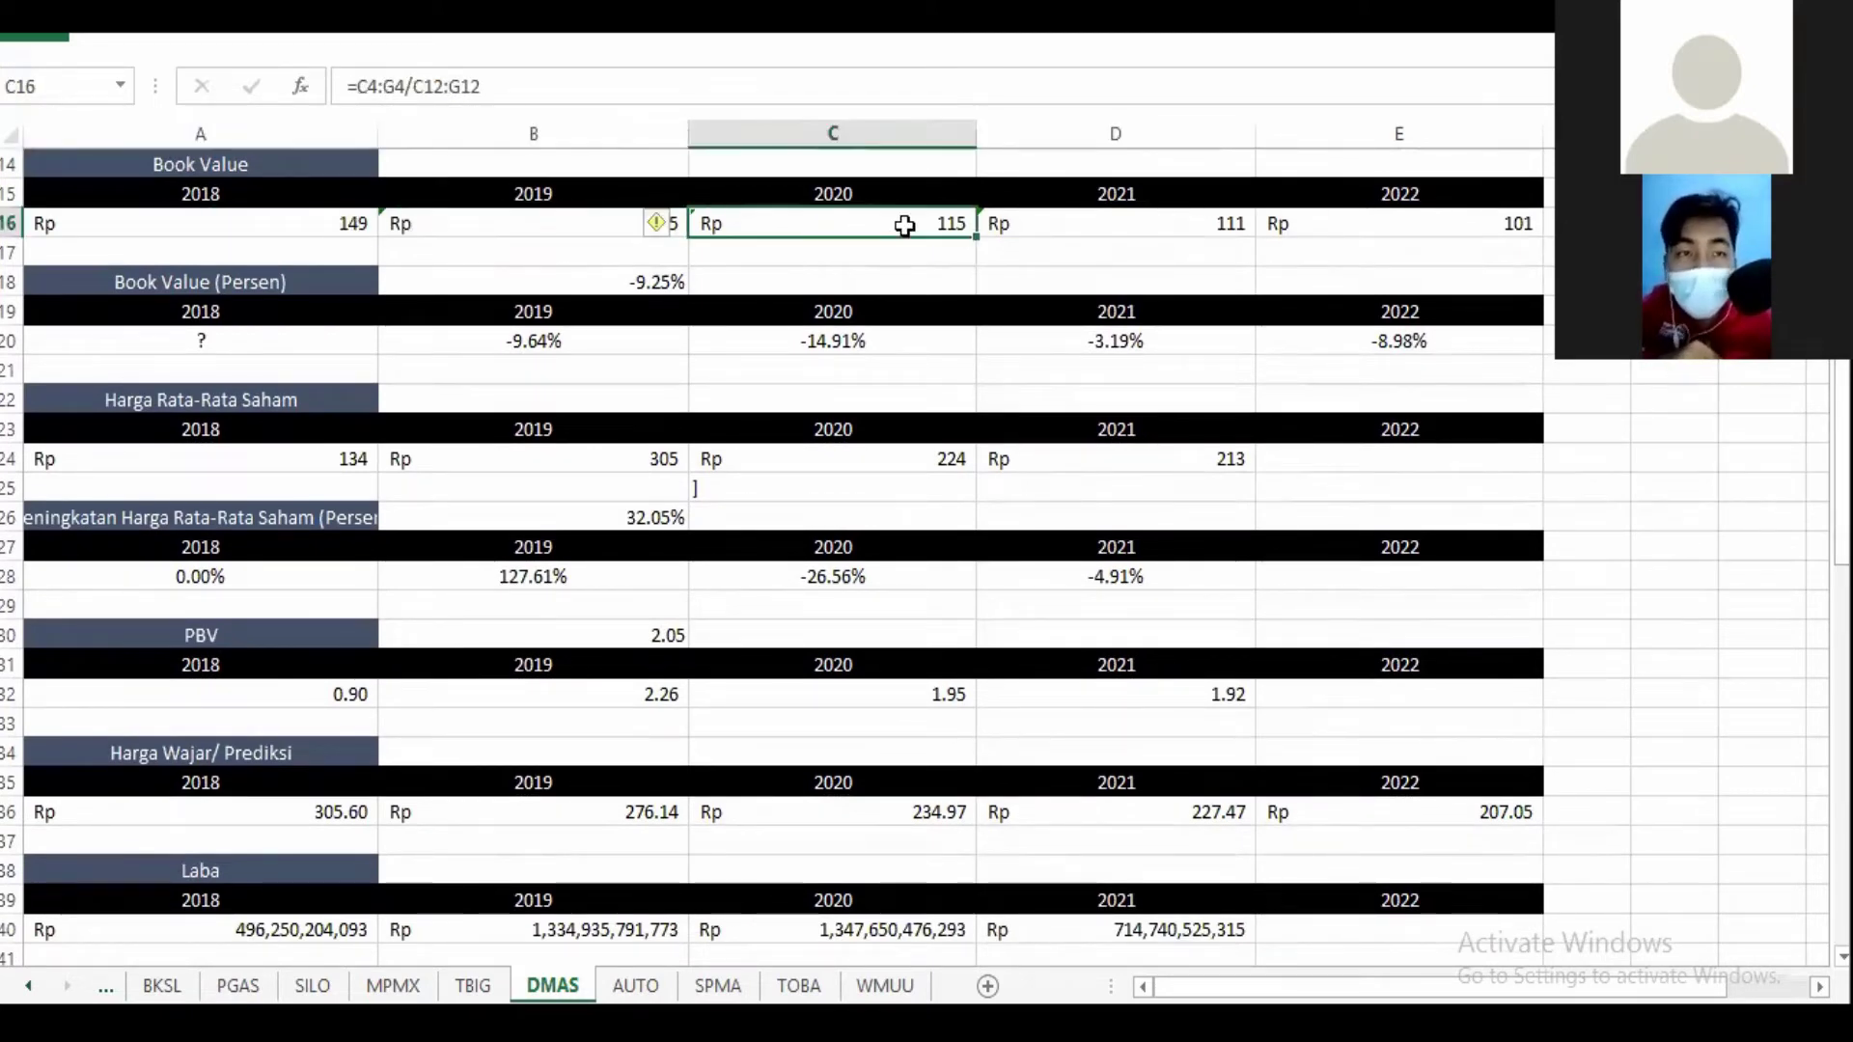
click(1178, 232)
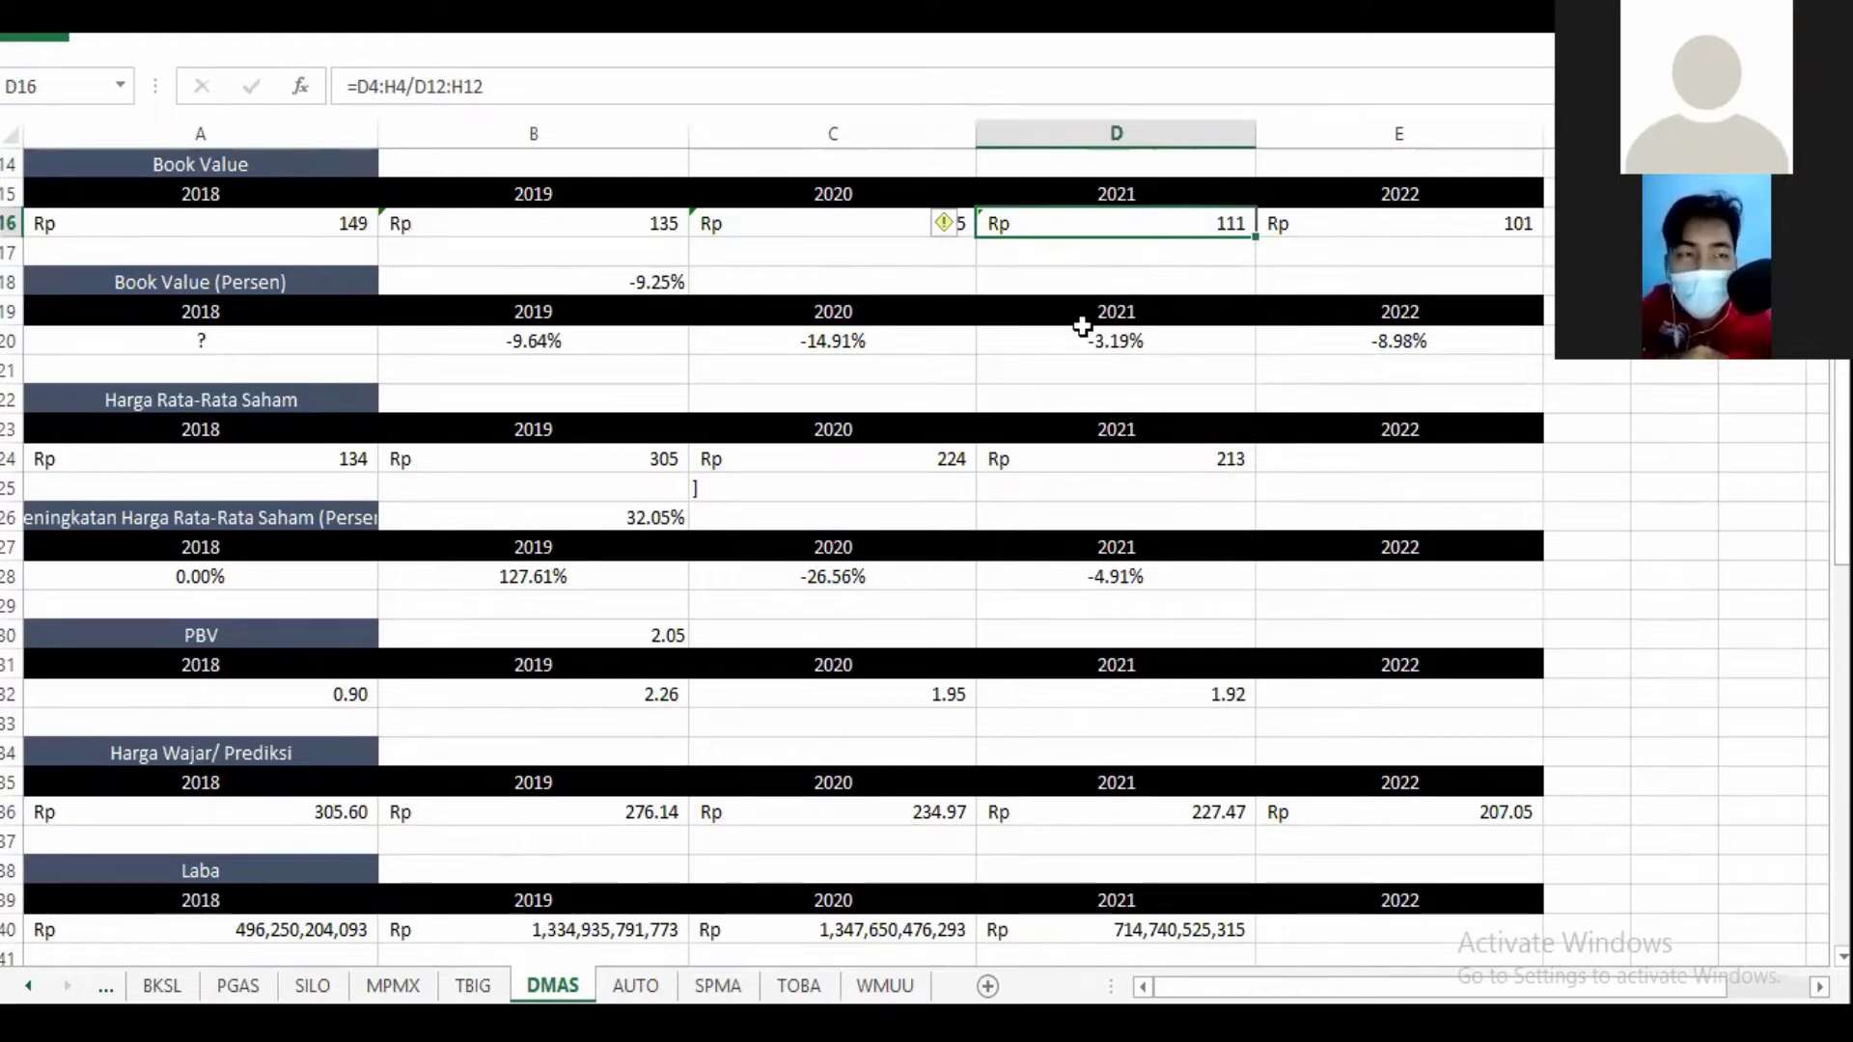
click(620, 284)
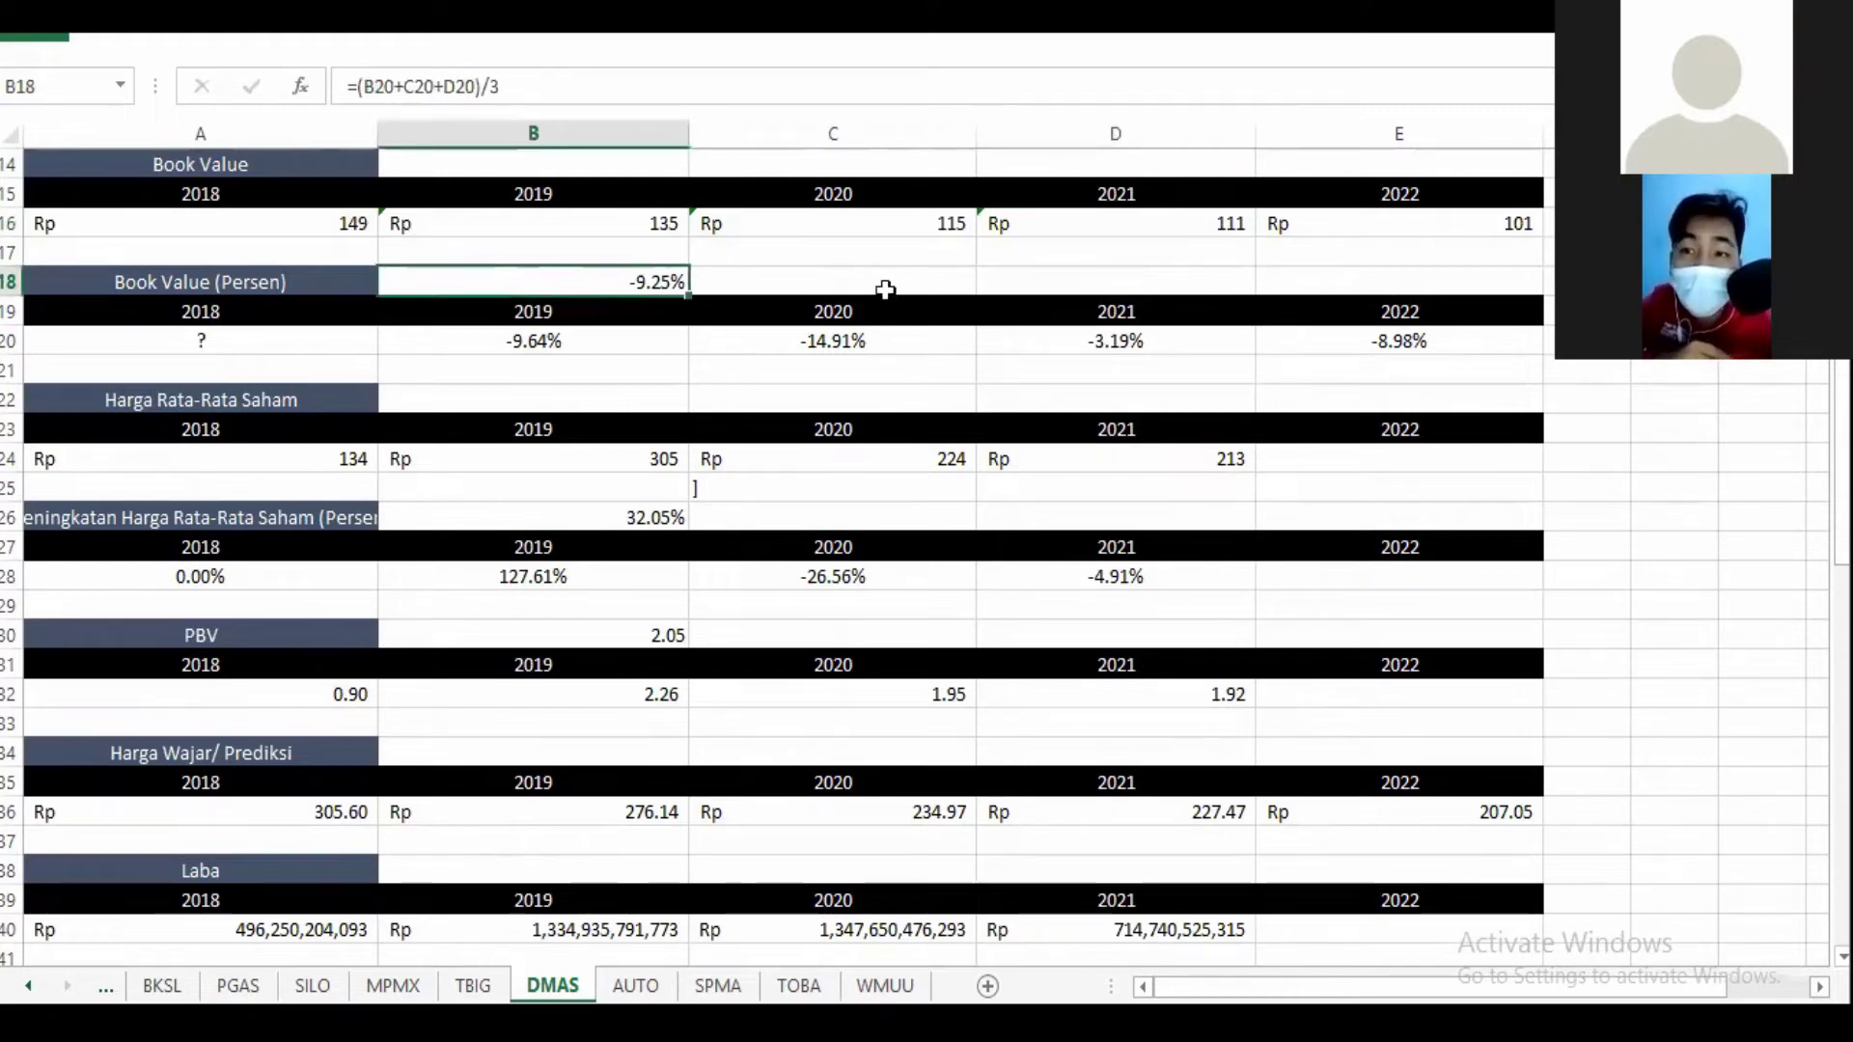
click(1430, 223)
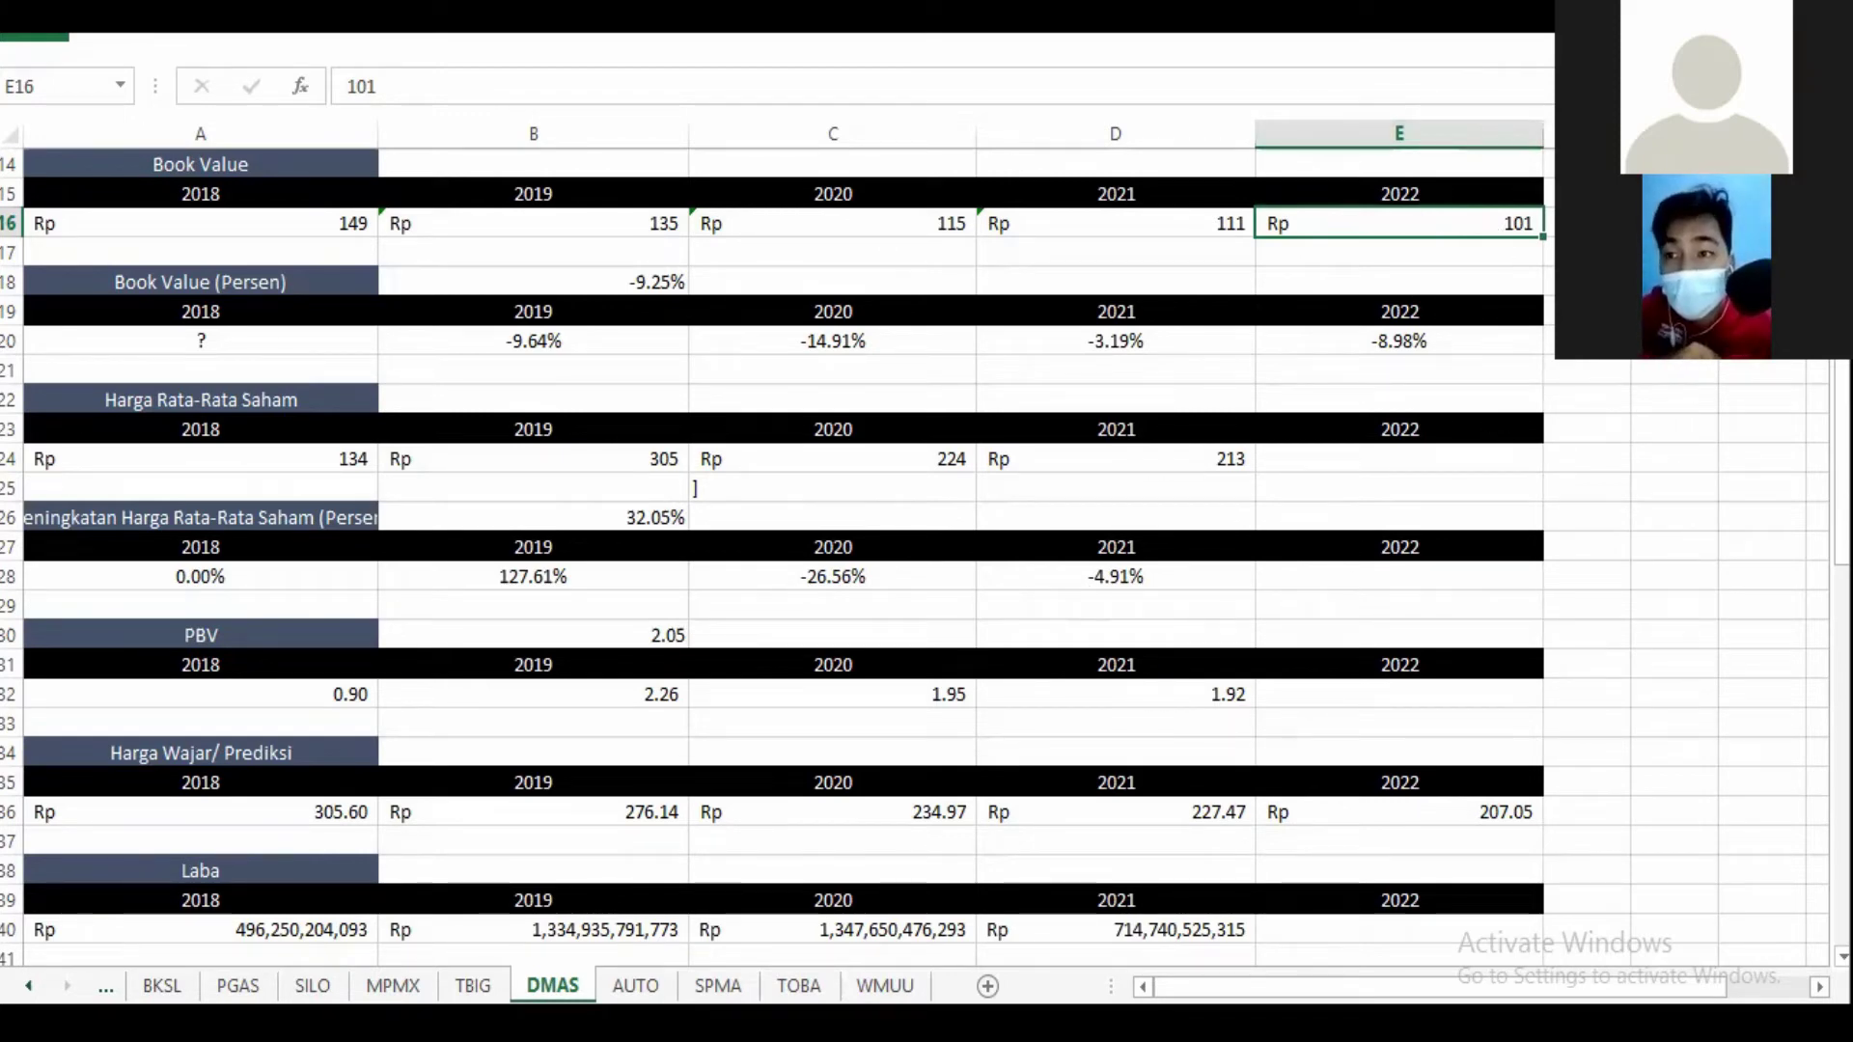
Step: Examine the Harga Rata-Rata Saham values for 2018 to 2021 and the 2019 and 2020 percentage change formulas
drag(1841, 454, 1841, 492)
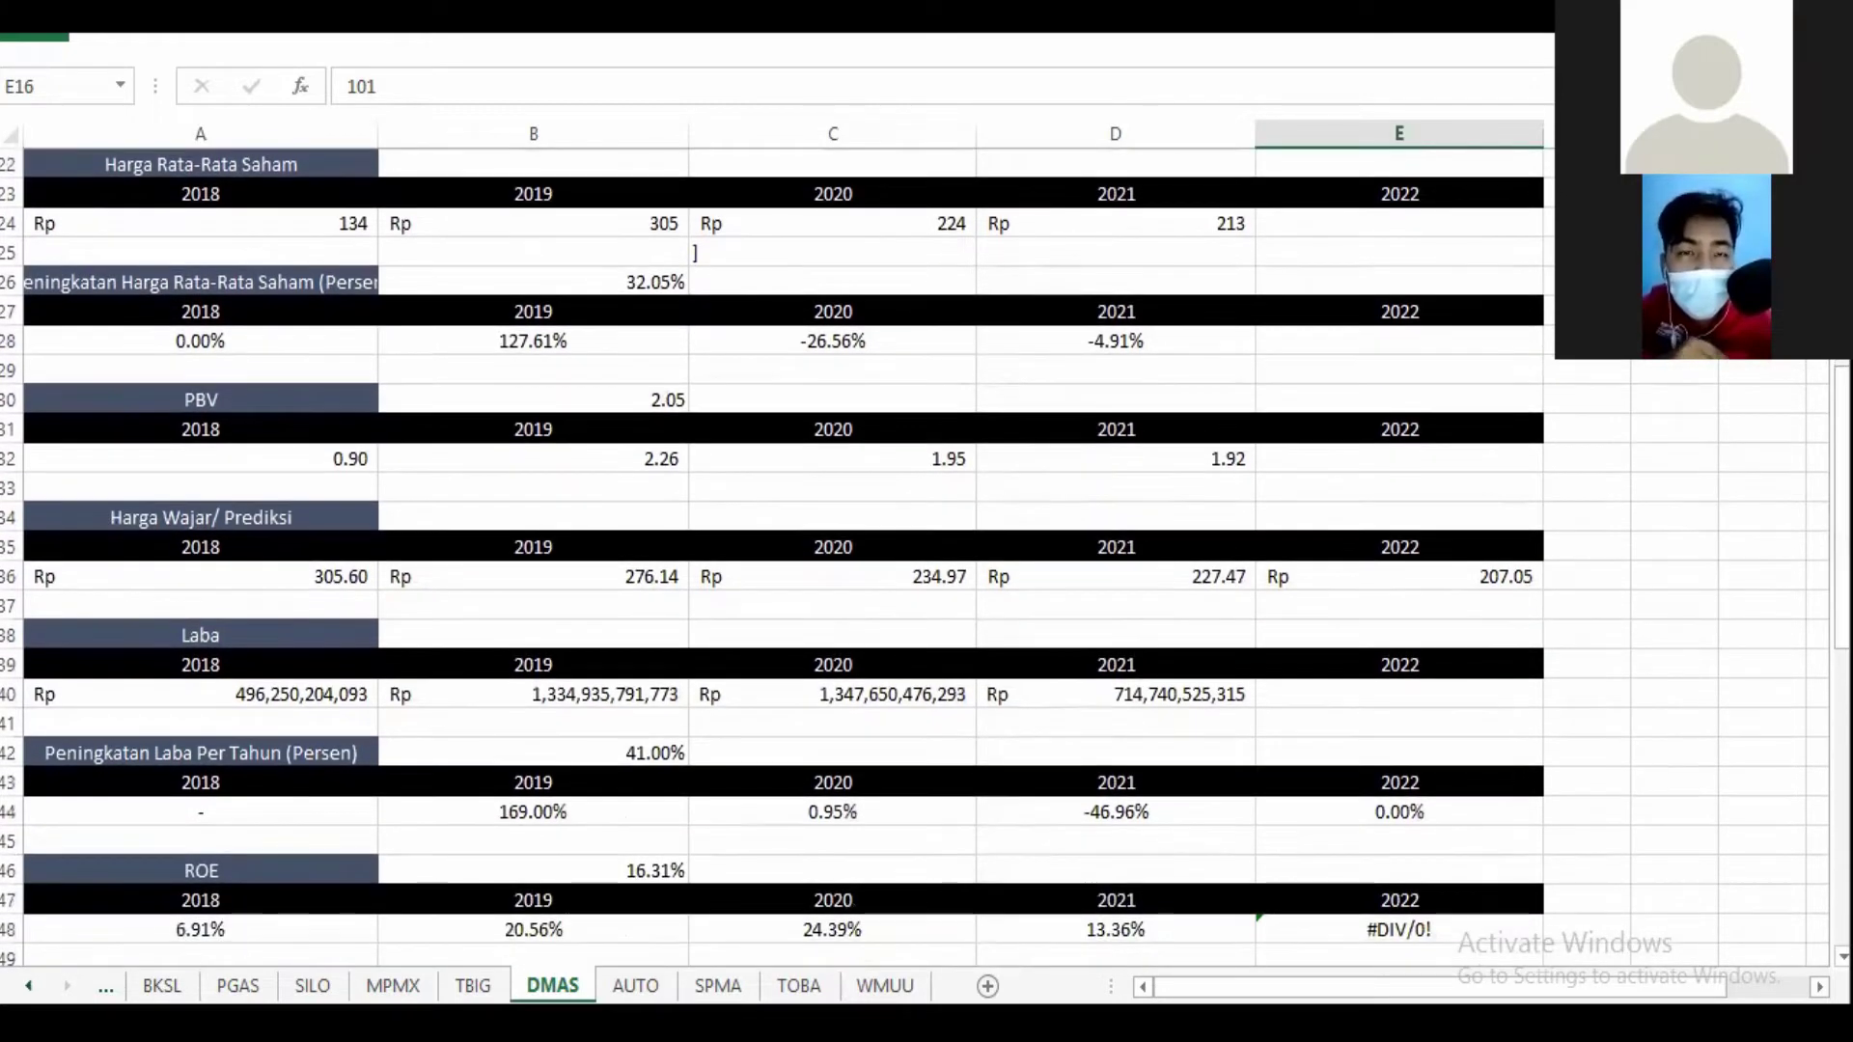
click(325, 223)
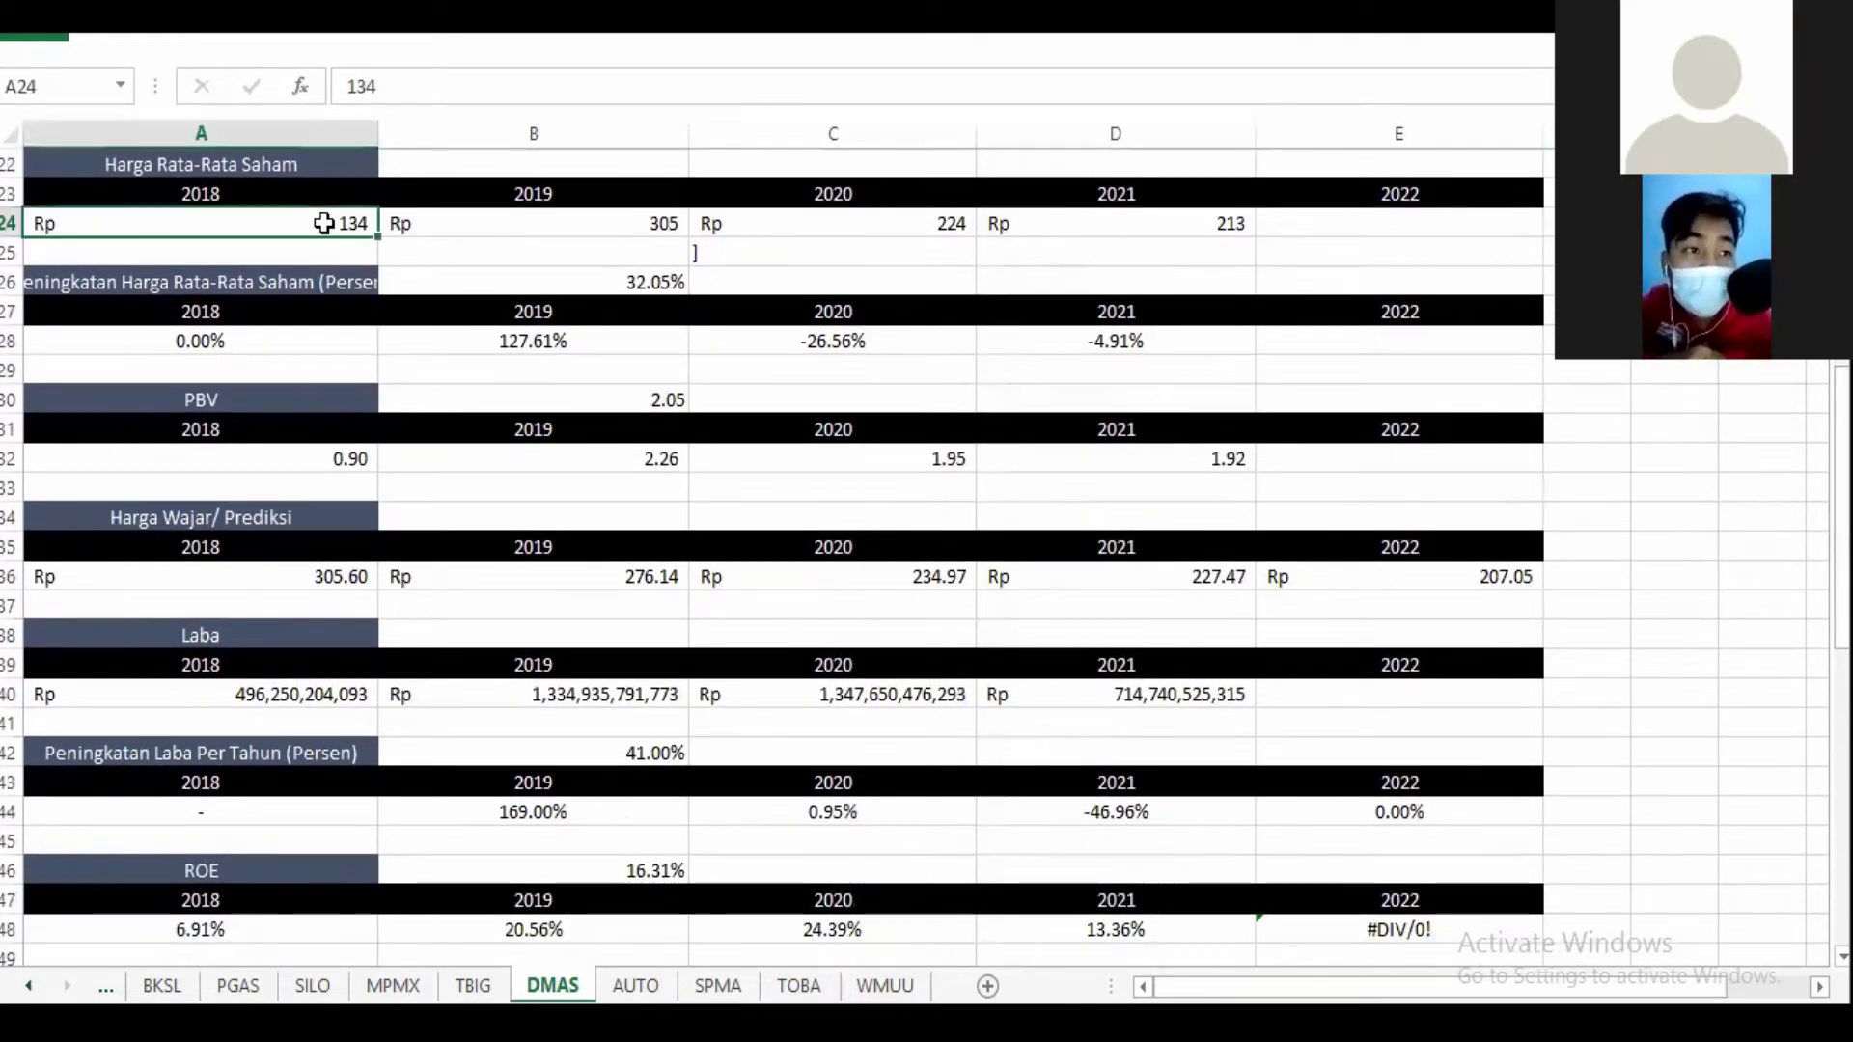
click(529, 241)
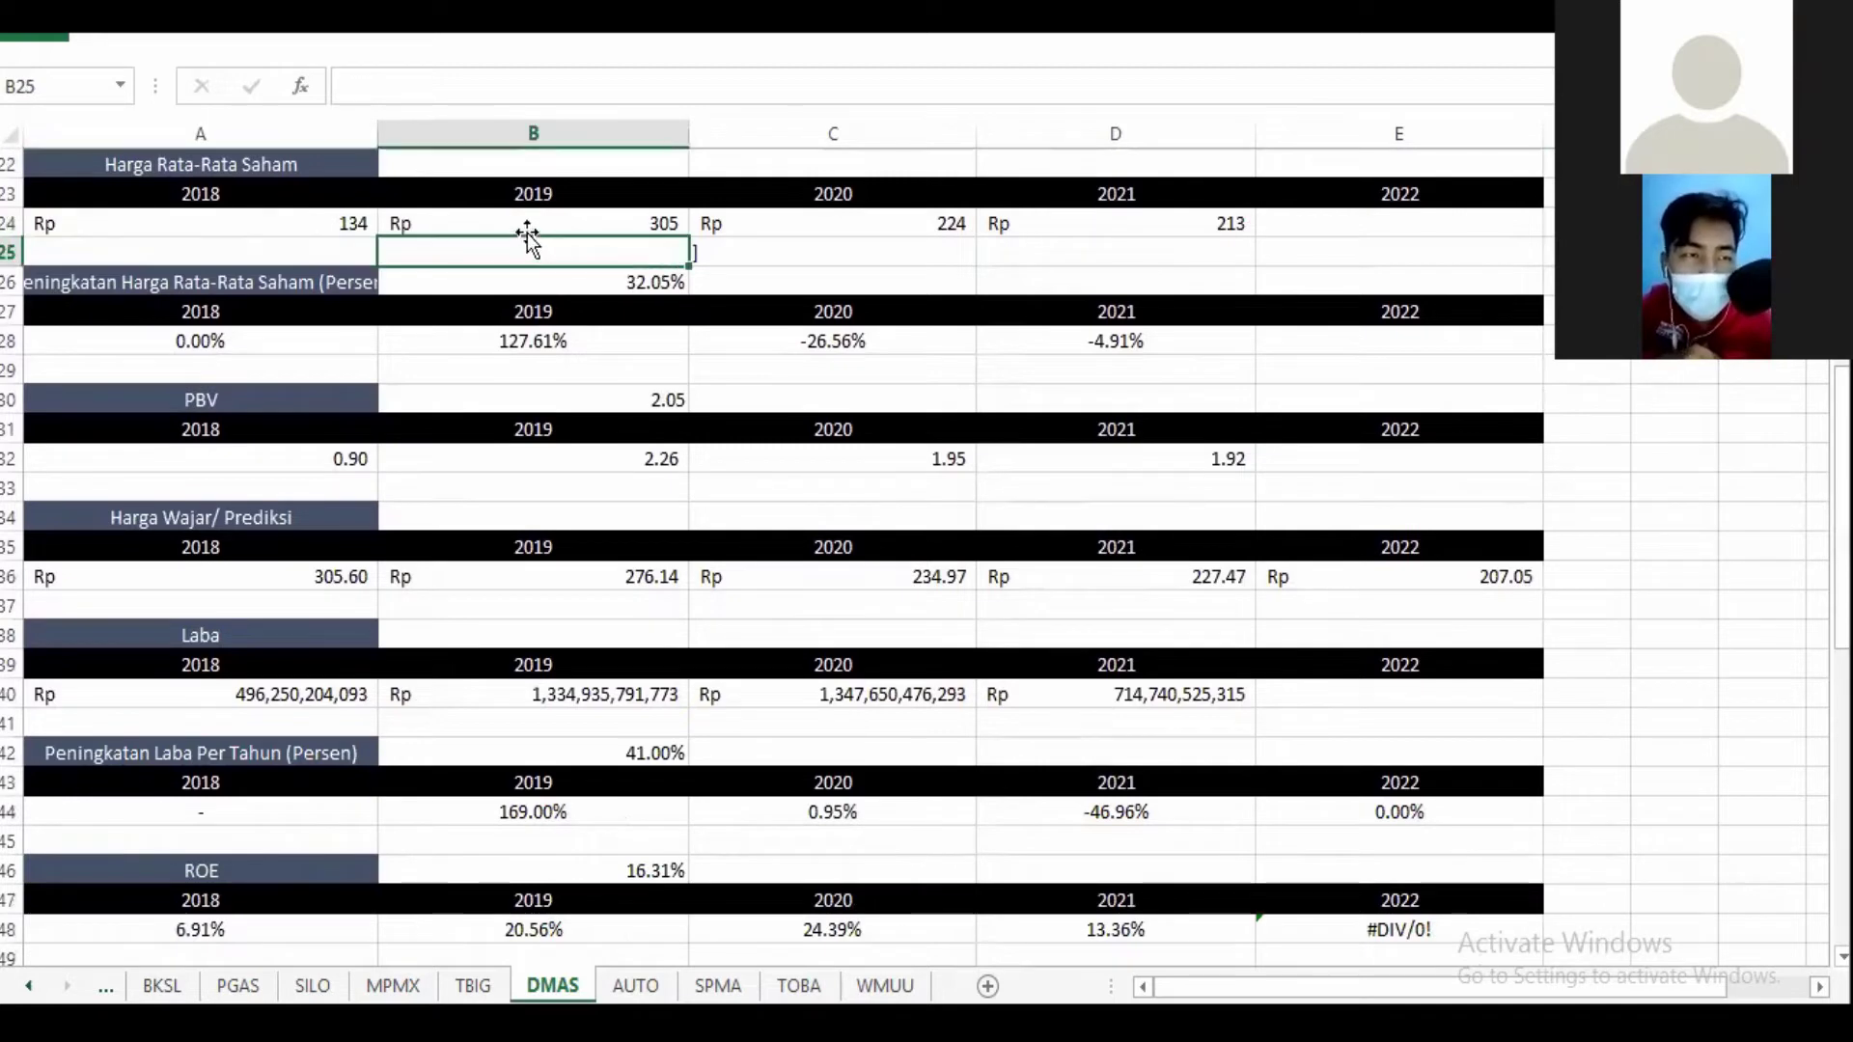
click(518, 337)
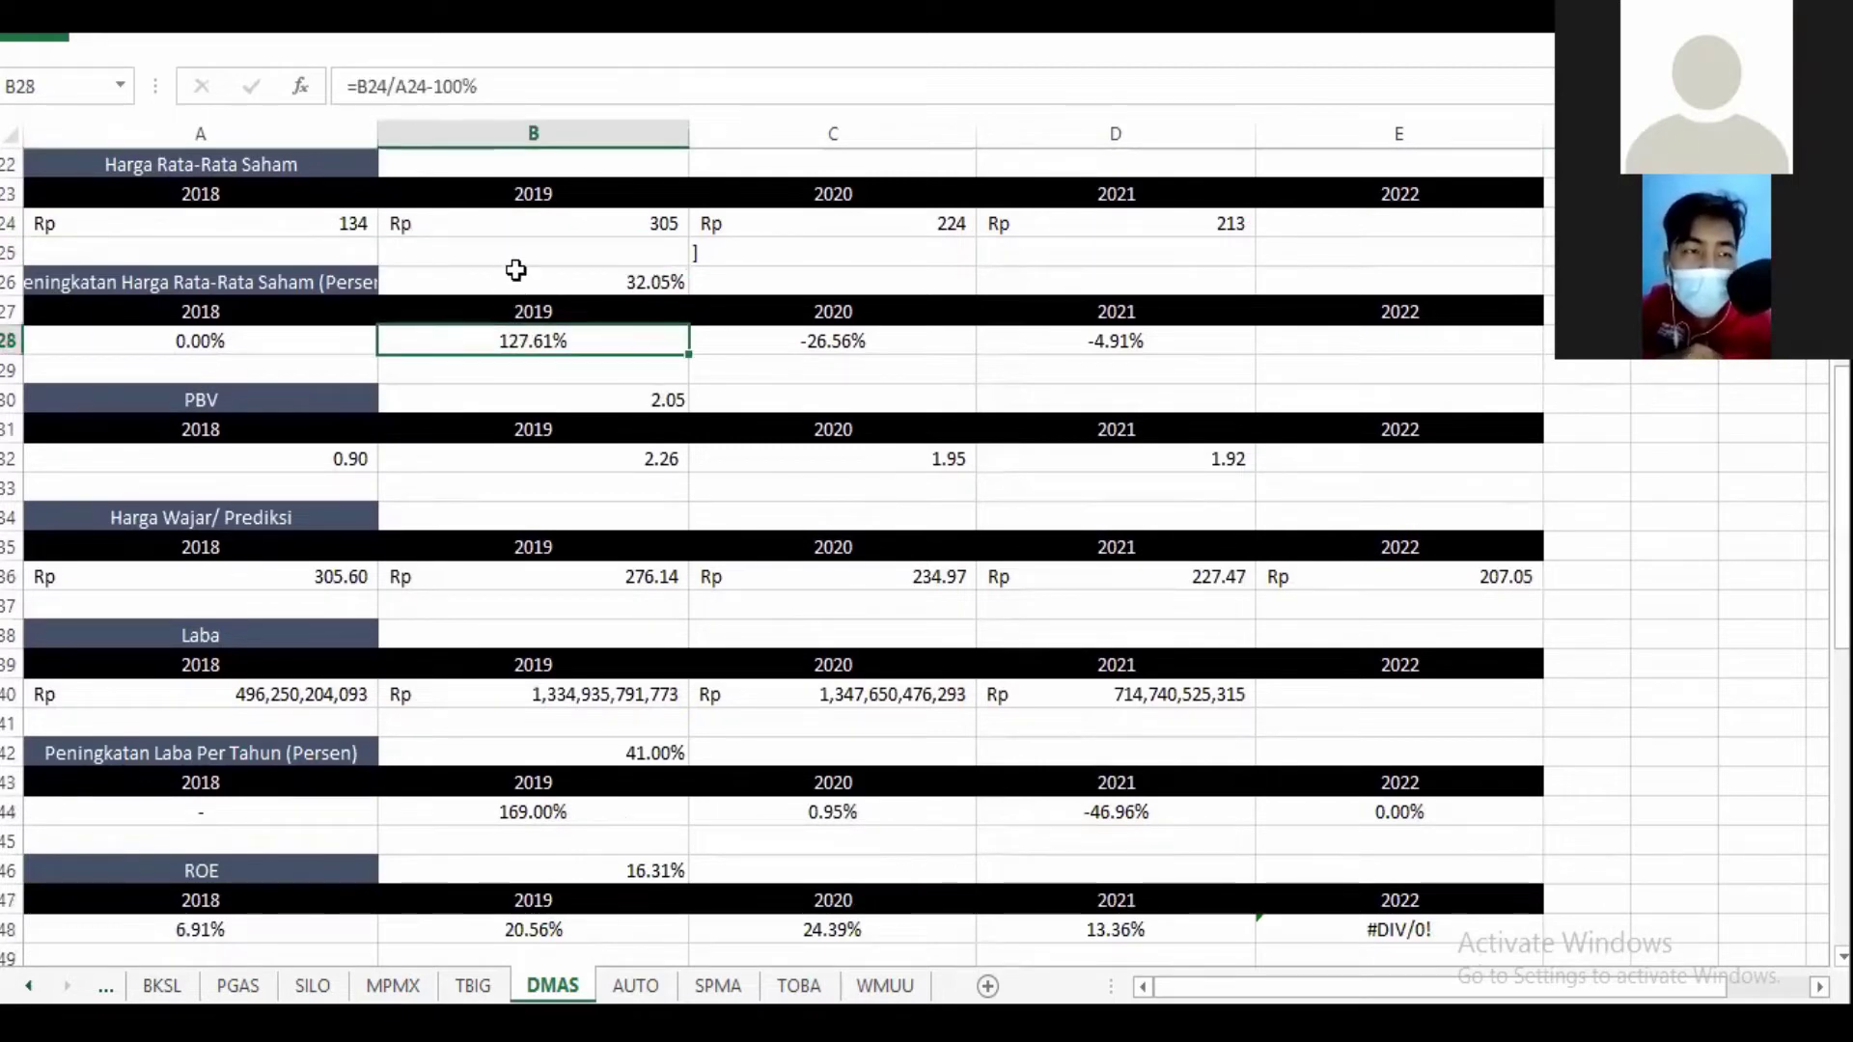
click(560, 229)
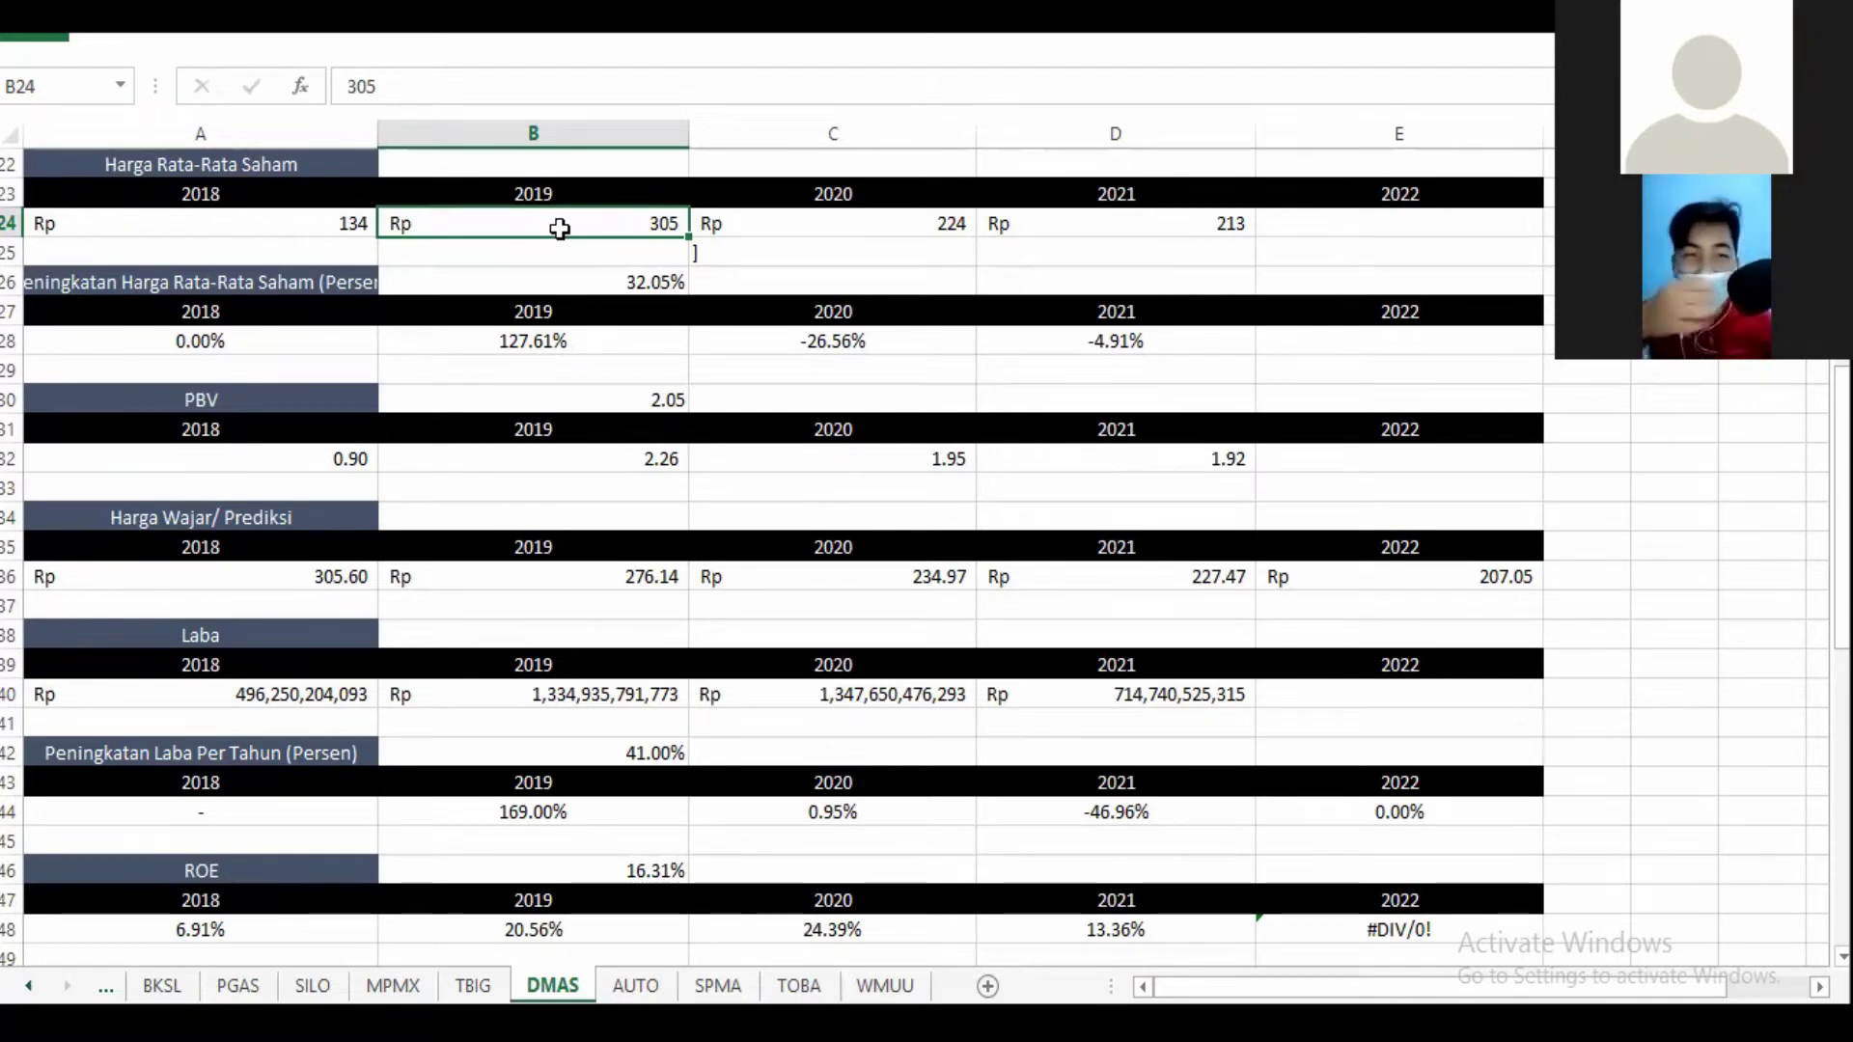
click(880, 228)
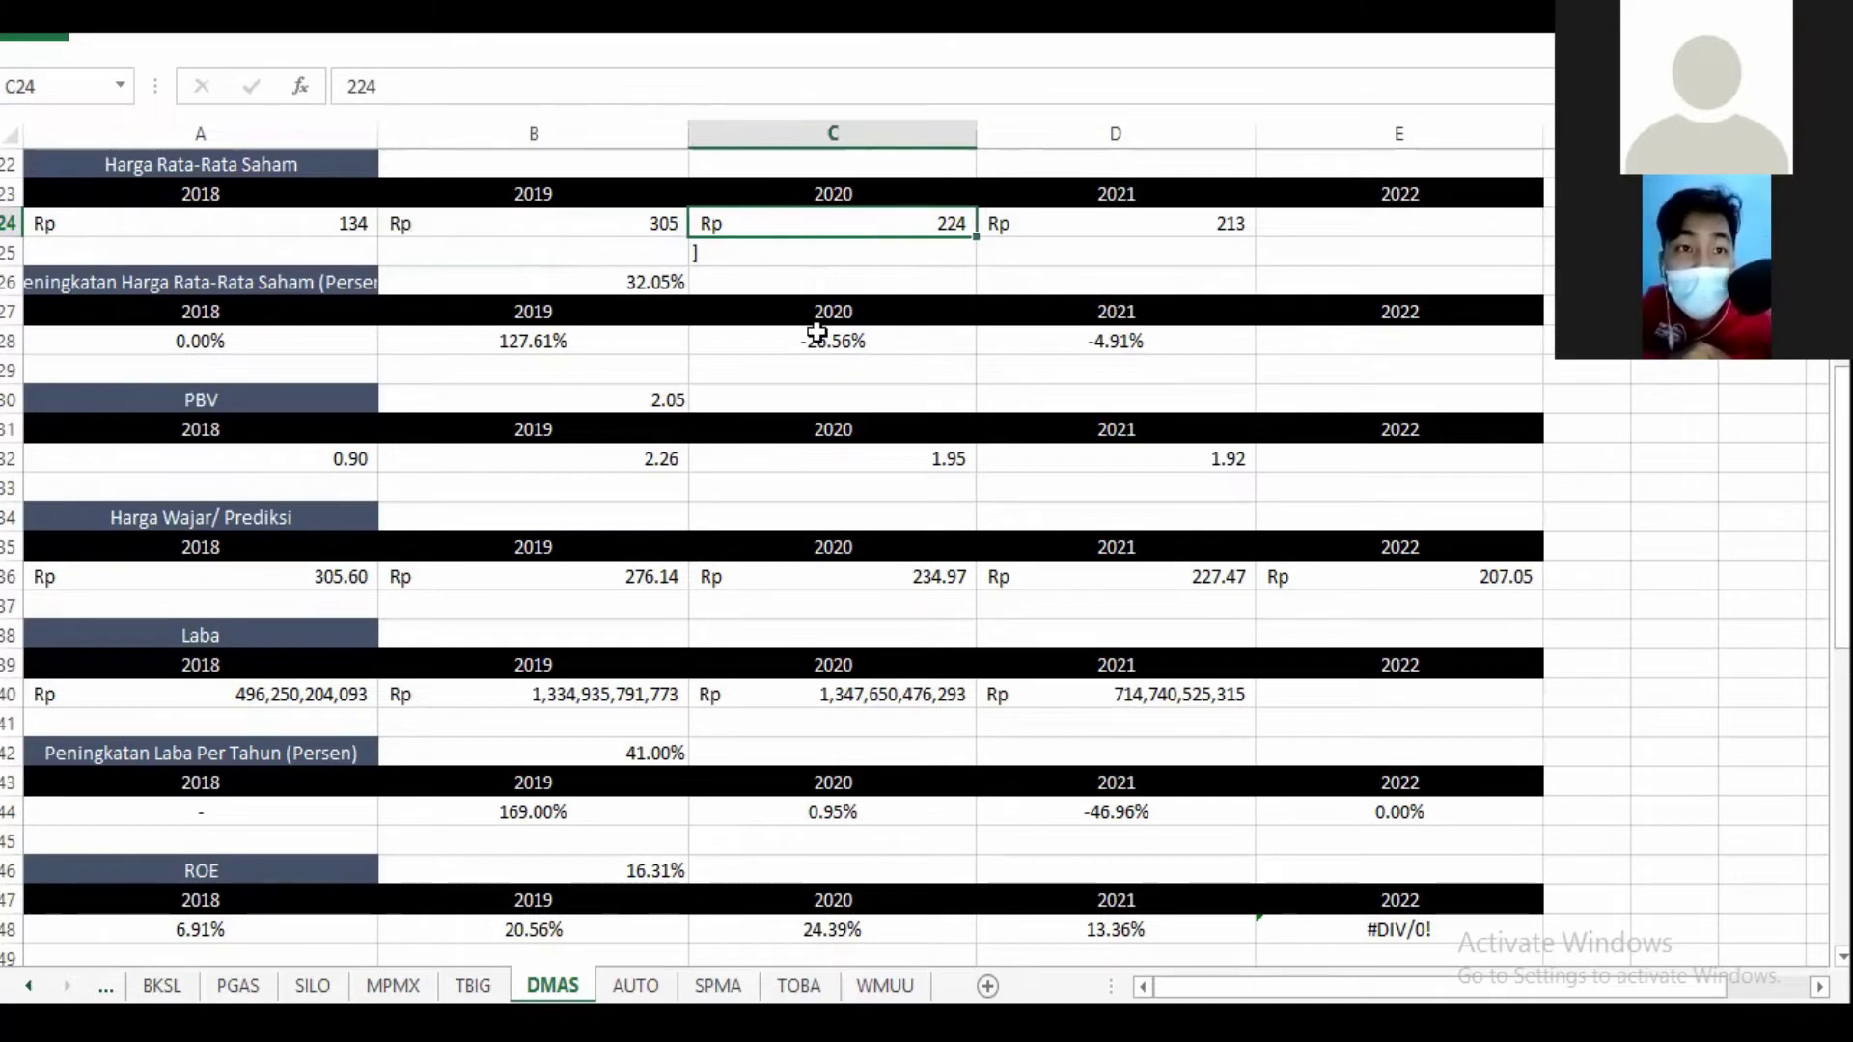
click(817, 340)
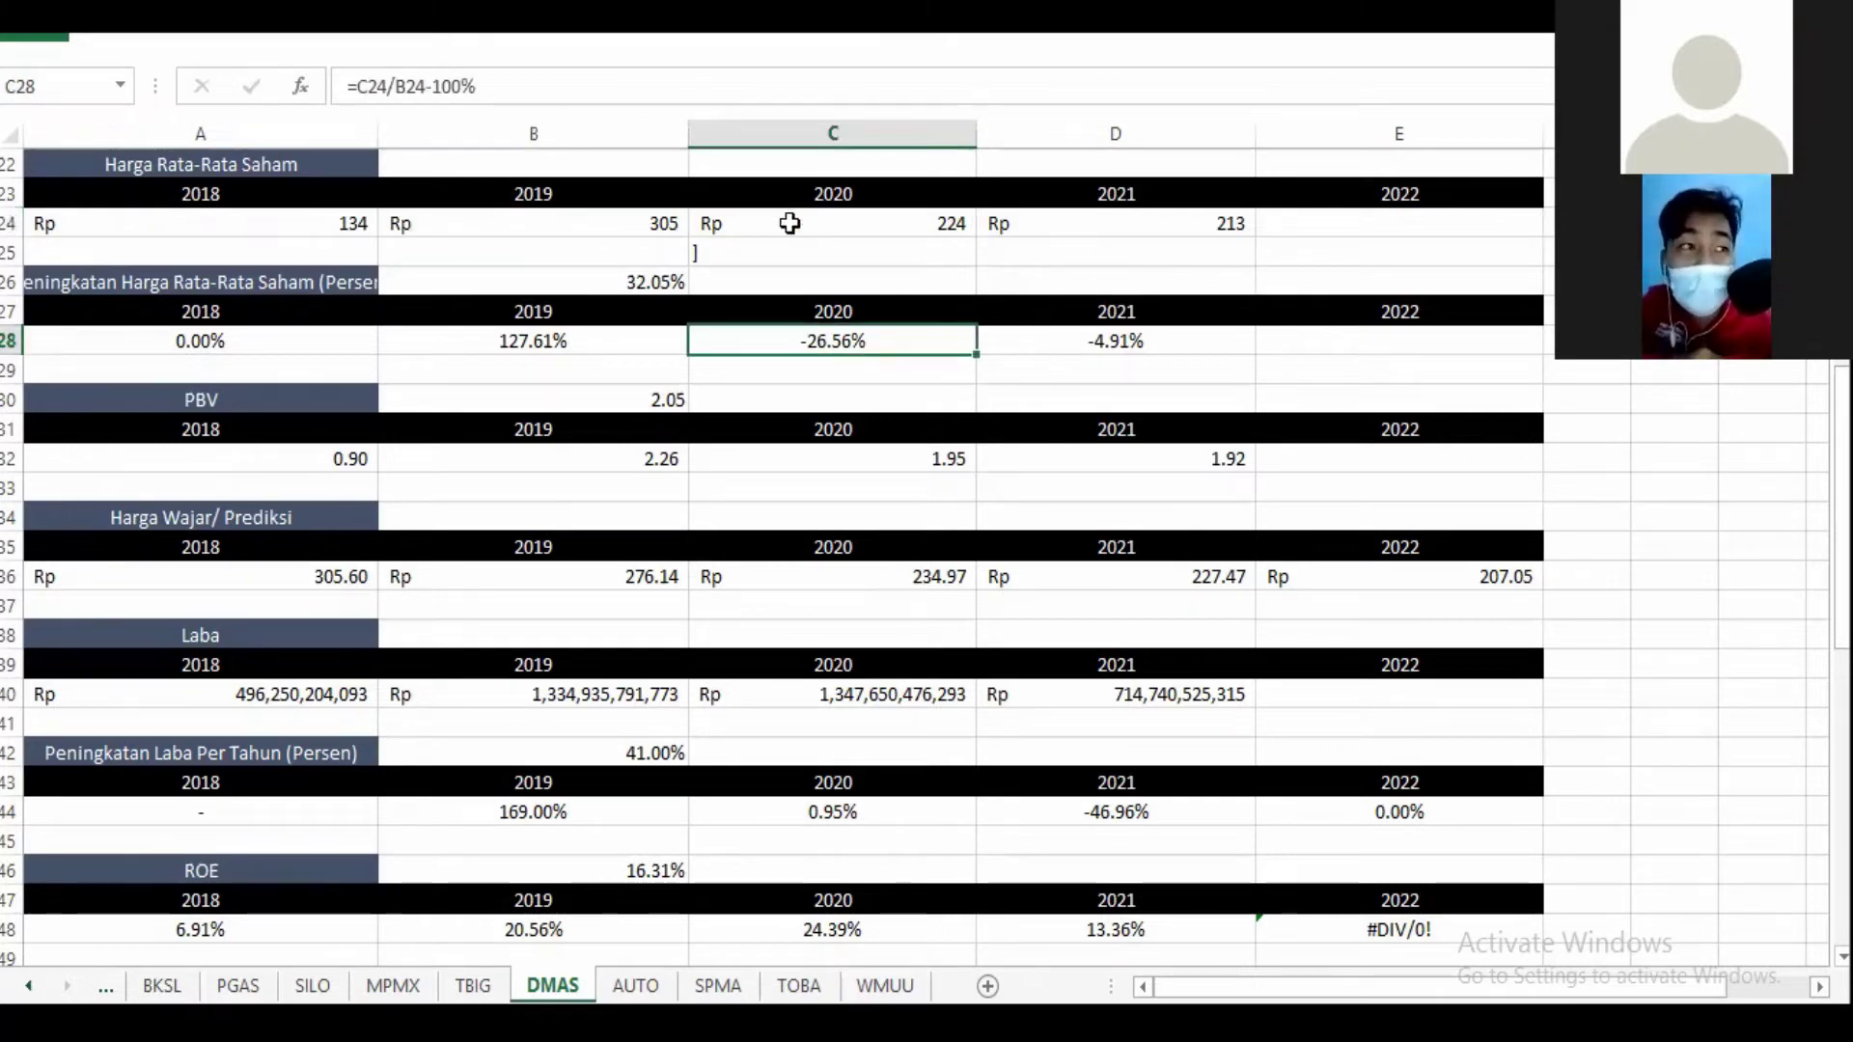
click(1137, 229)
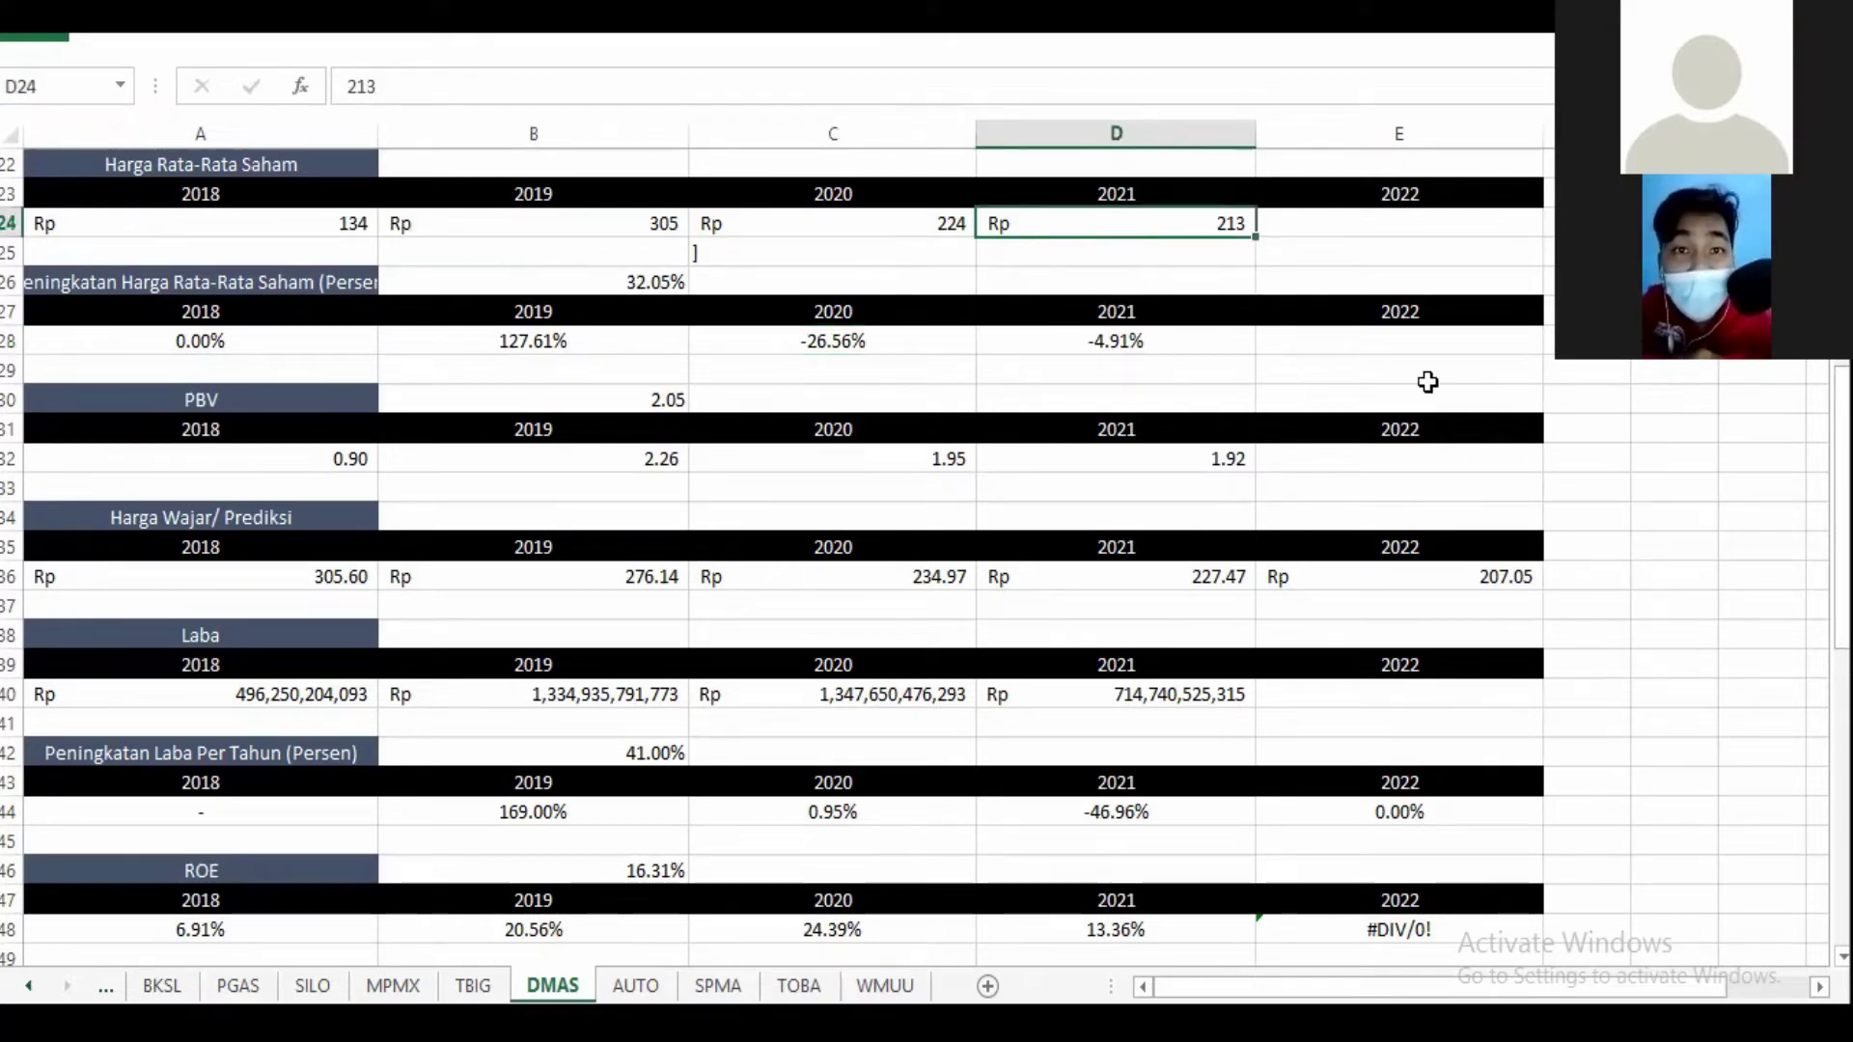
Step: Examine the PBV formulas for 2018 to 2021 and the average PBV formula
drag(1841, 512, 1841, 587)
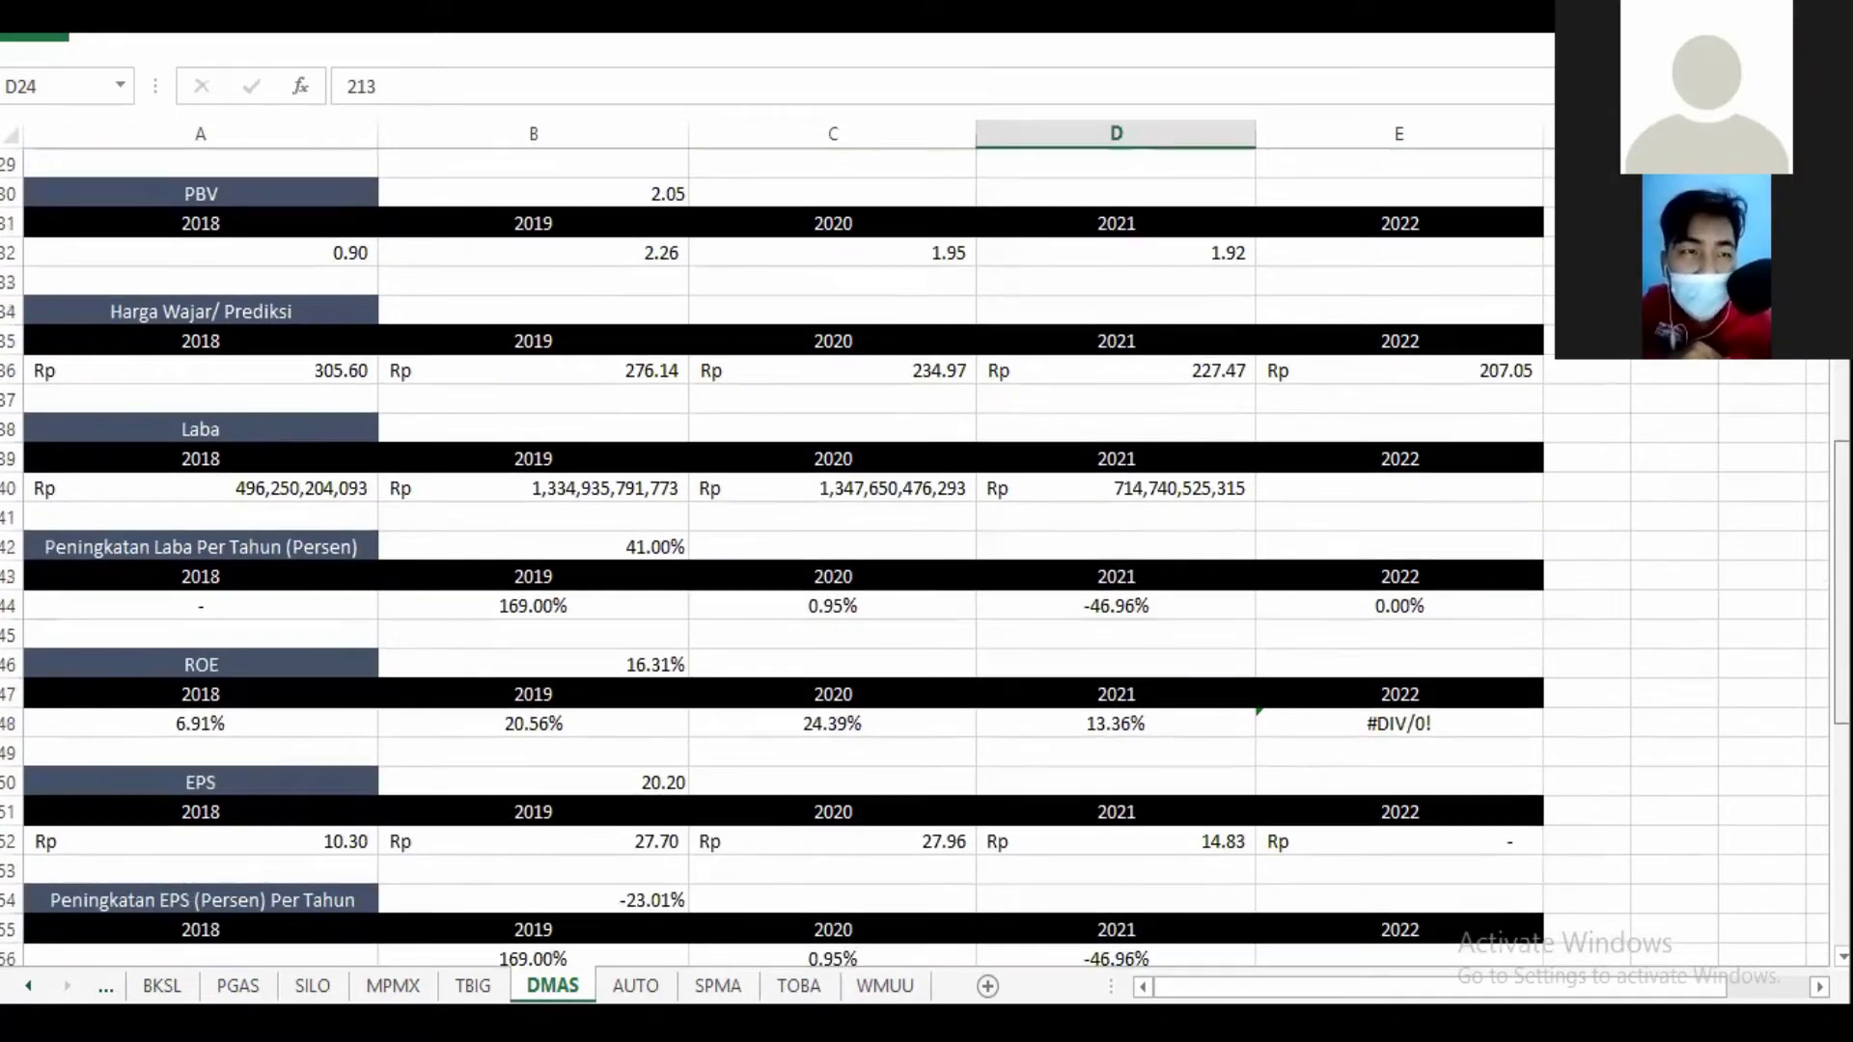
click(322, 248)
click(563, 258)
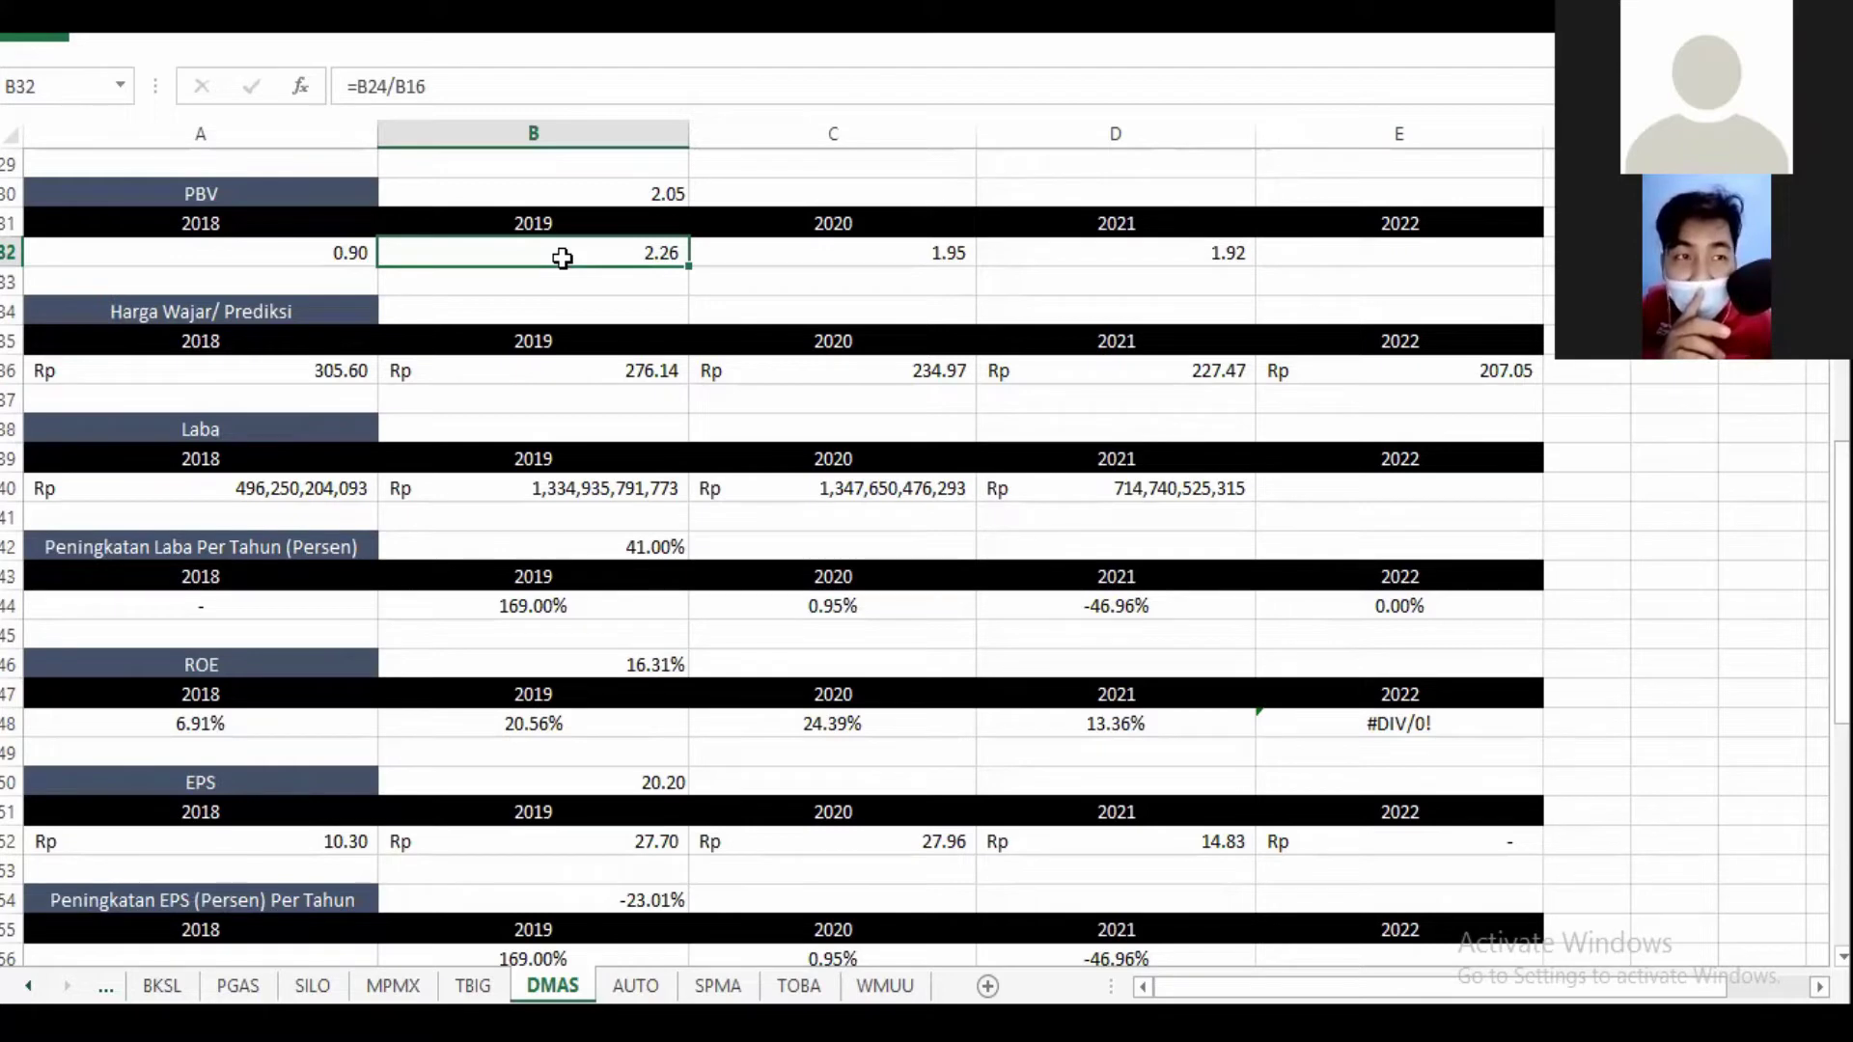
click(304, 254)
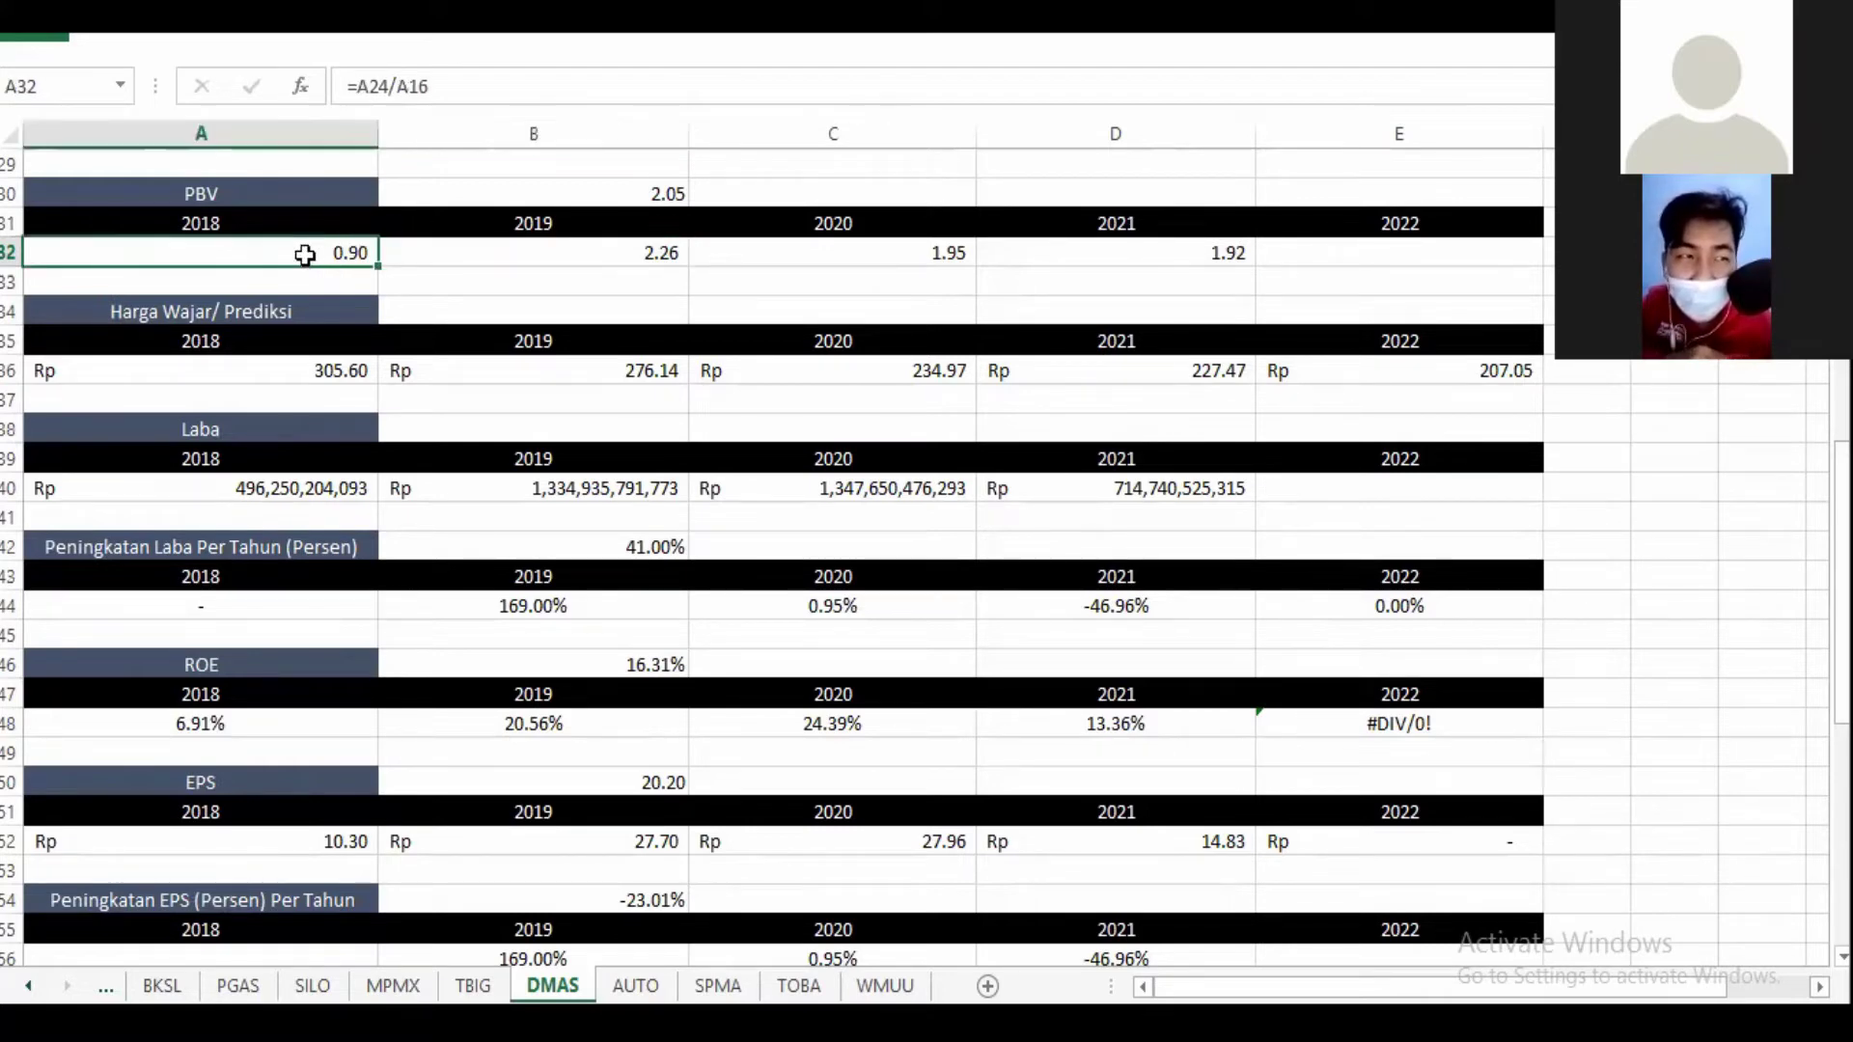
click(568, 247)
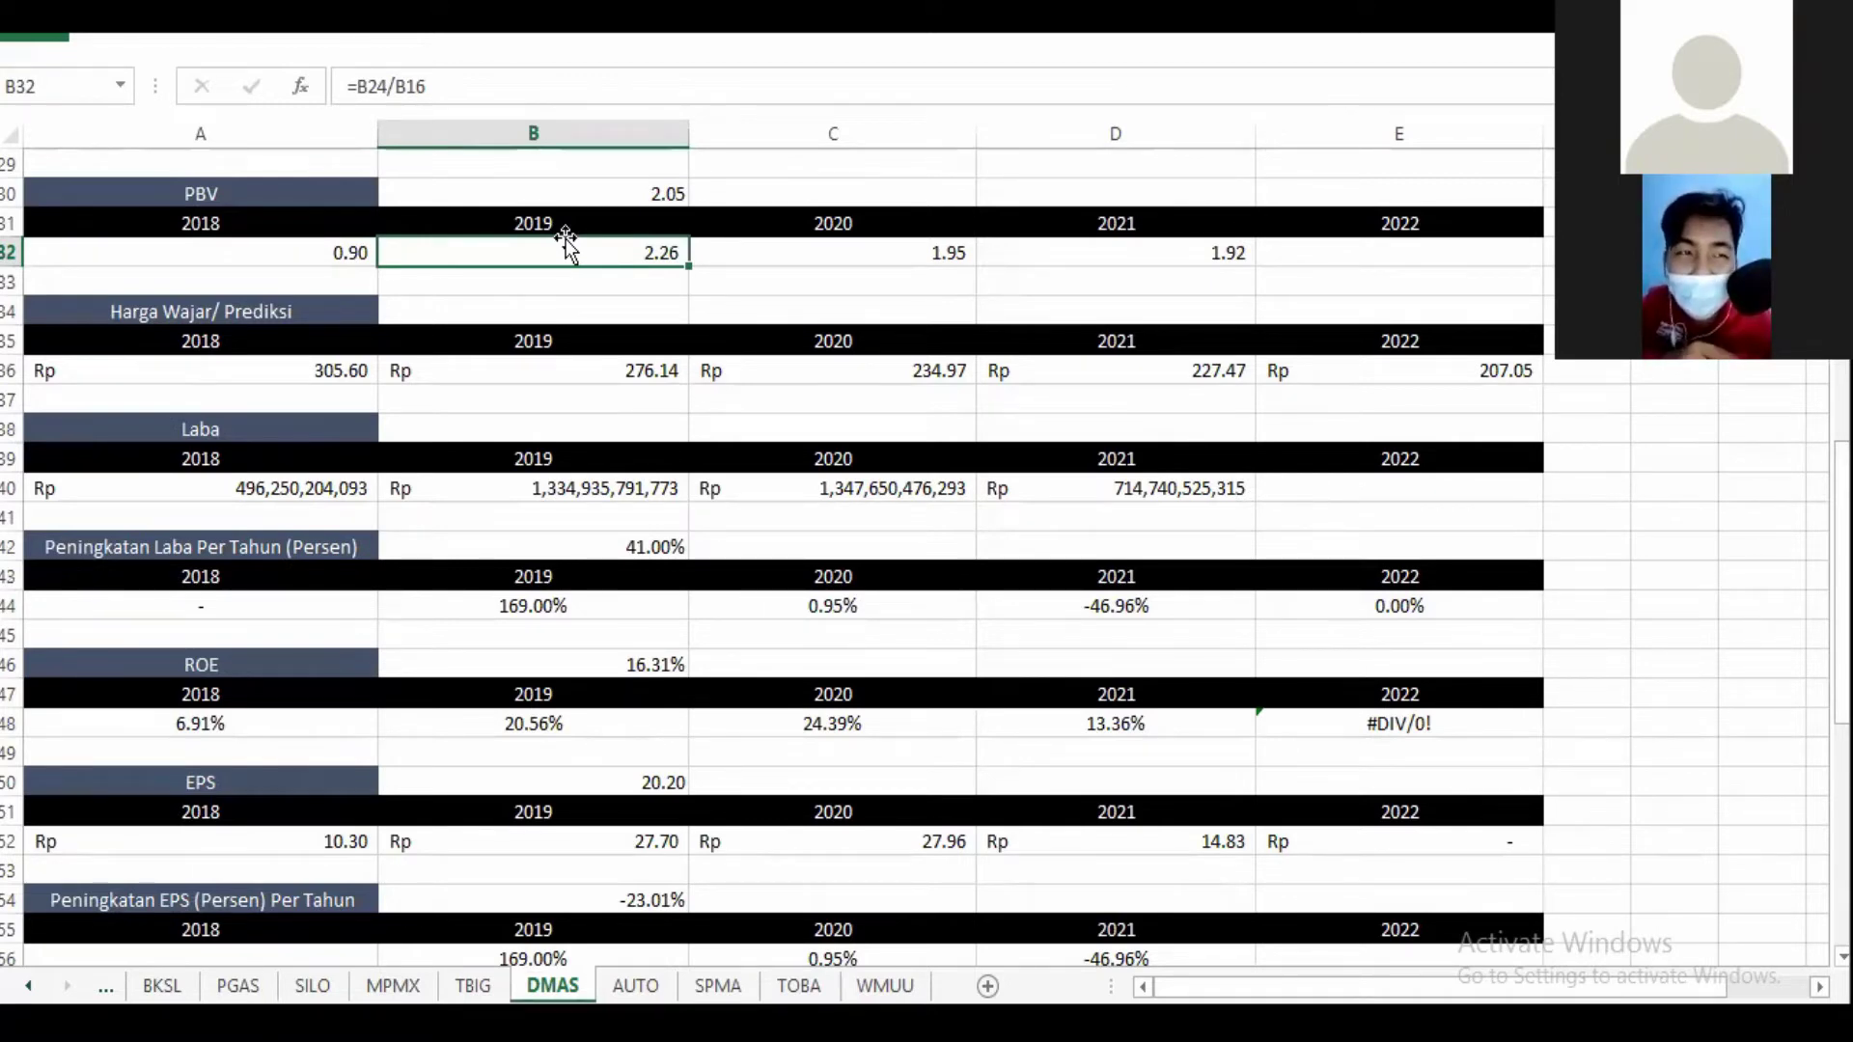
click(817, 247)
click(1133, 249)
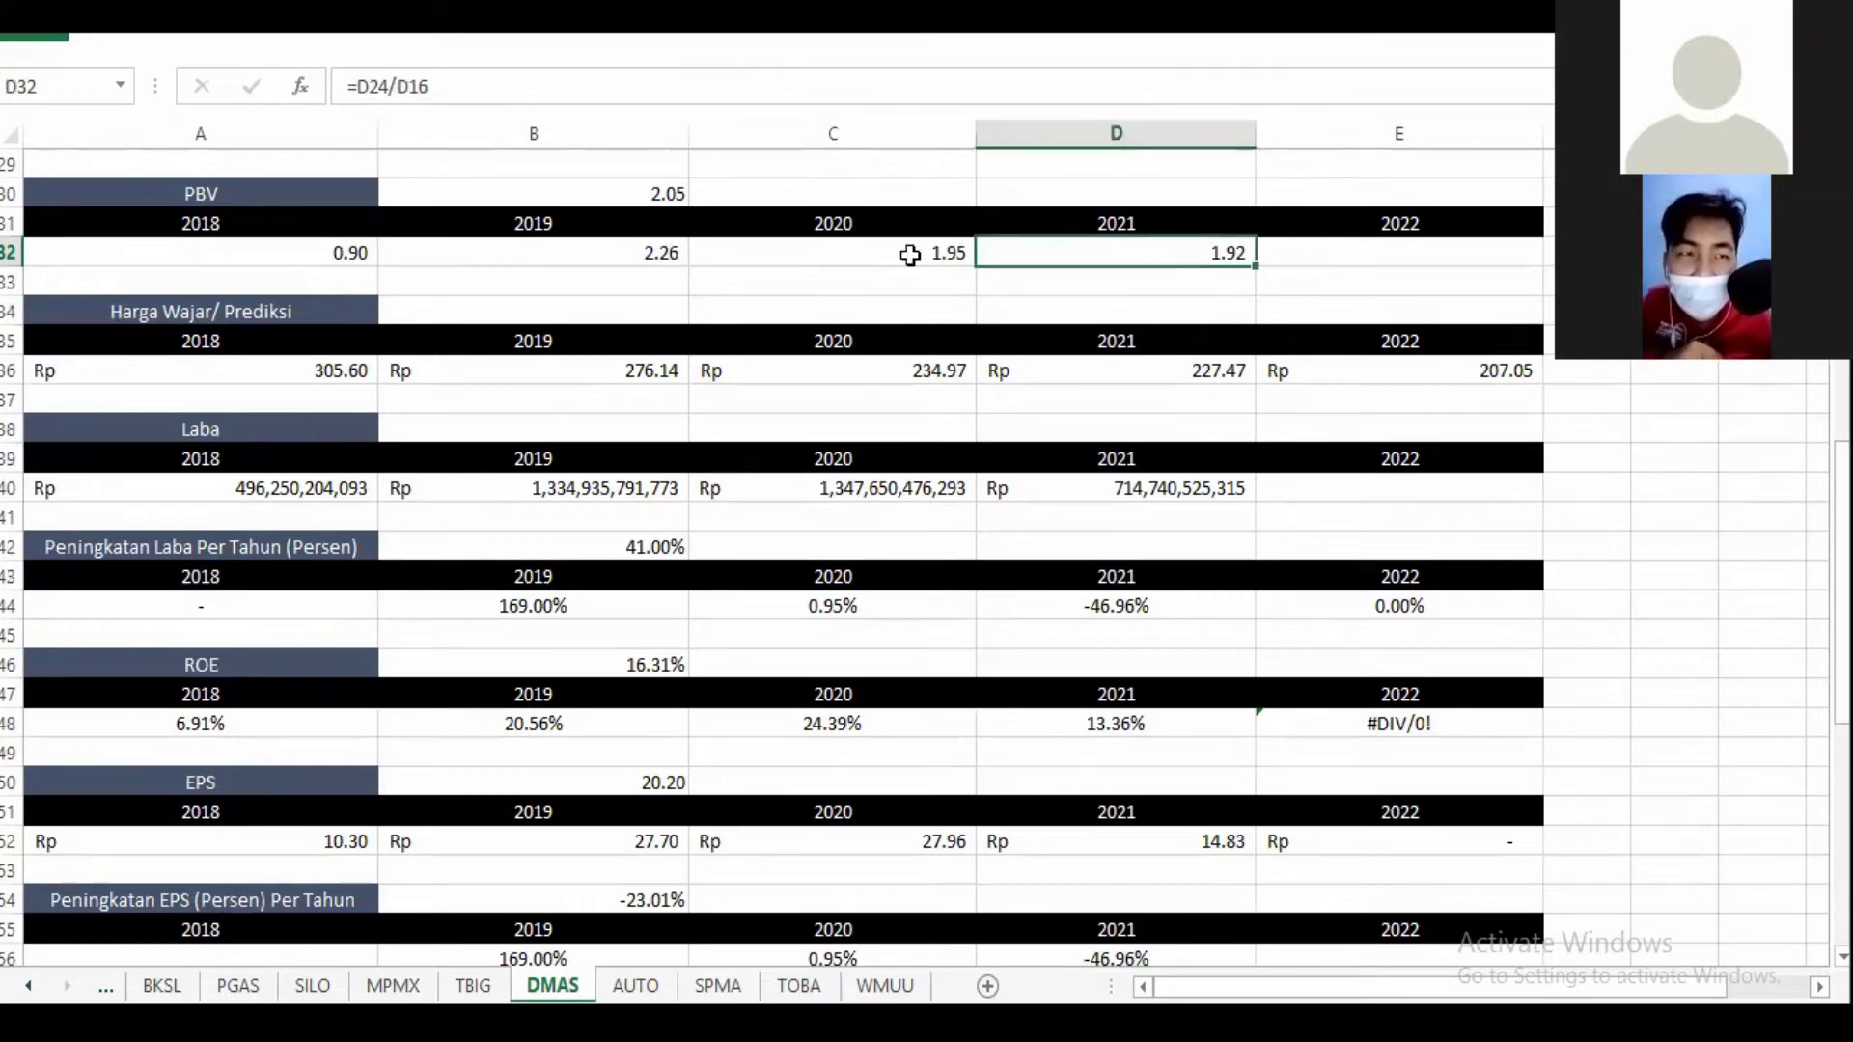
click(645, 194)
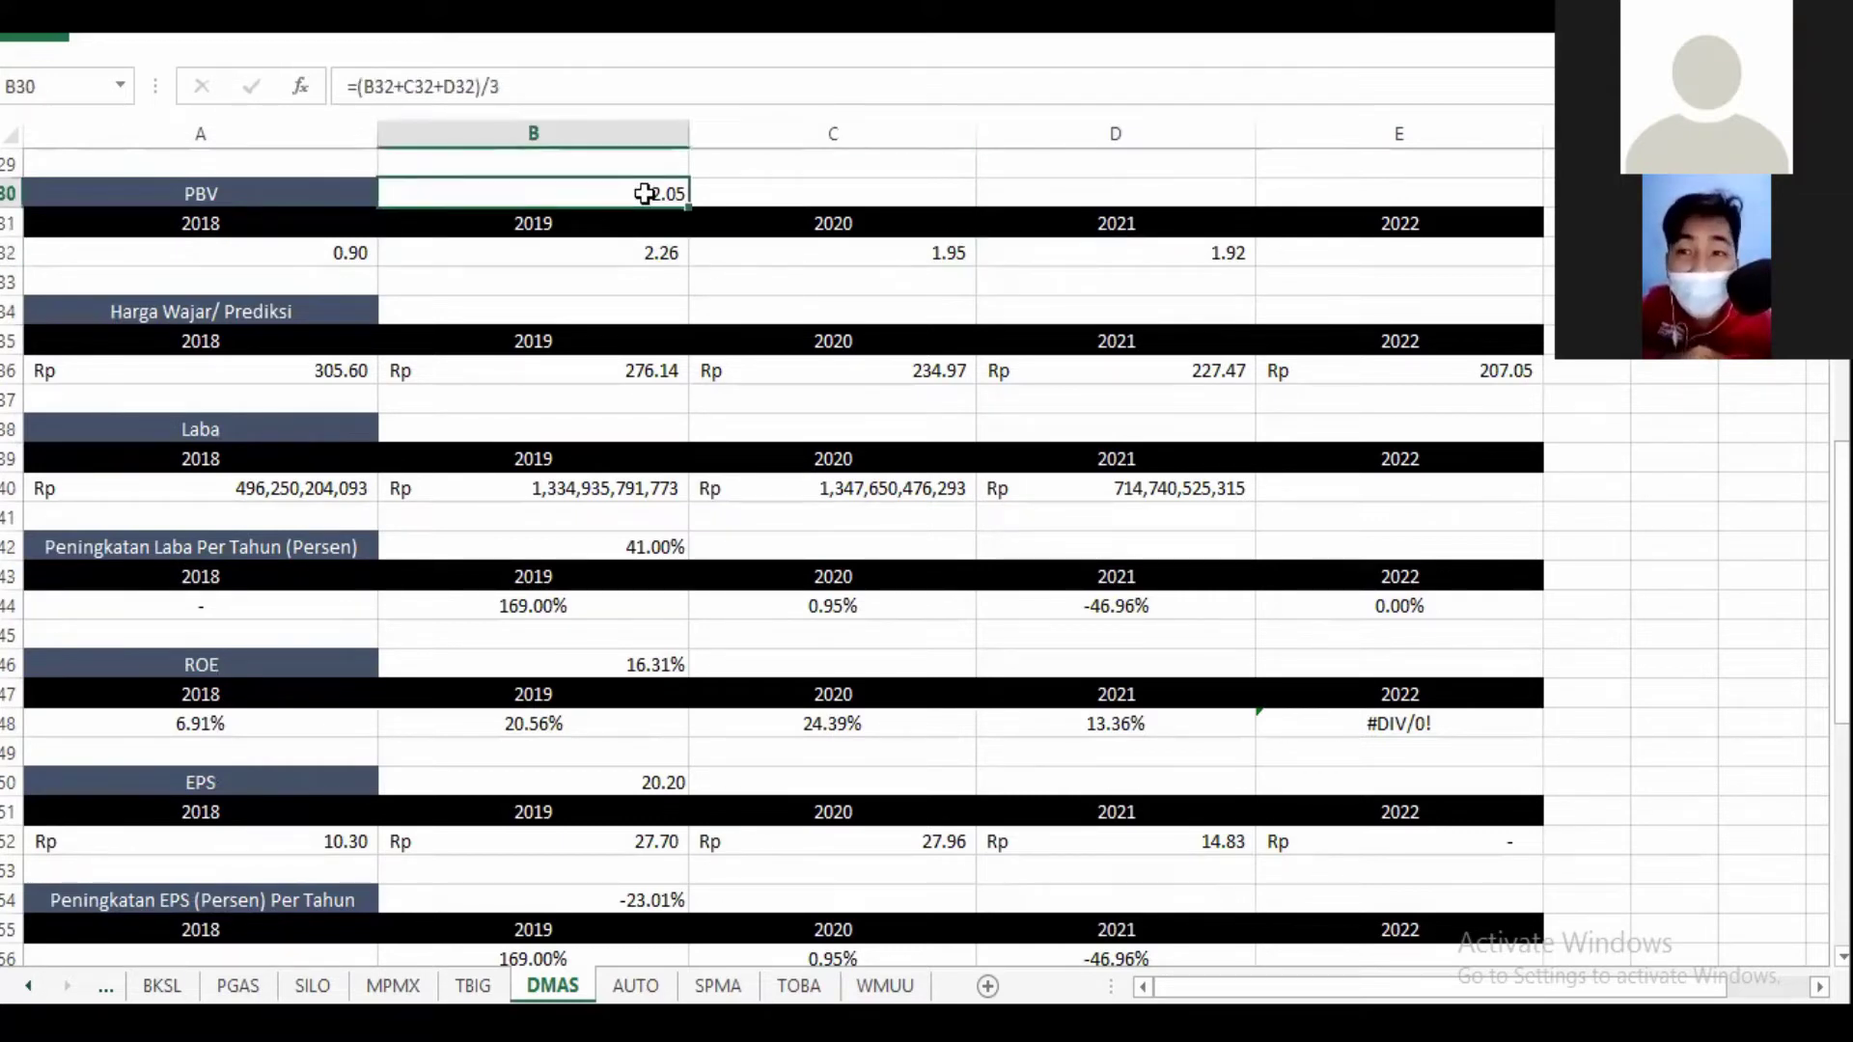
Step: Compare the 2018 PBV with the 2019 PBV
click(622, 247)
click(286, 256)
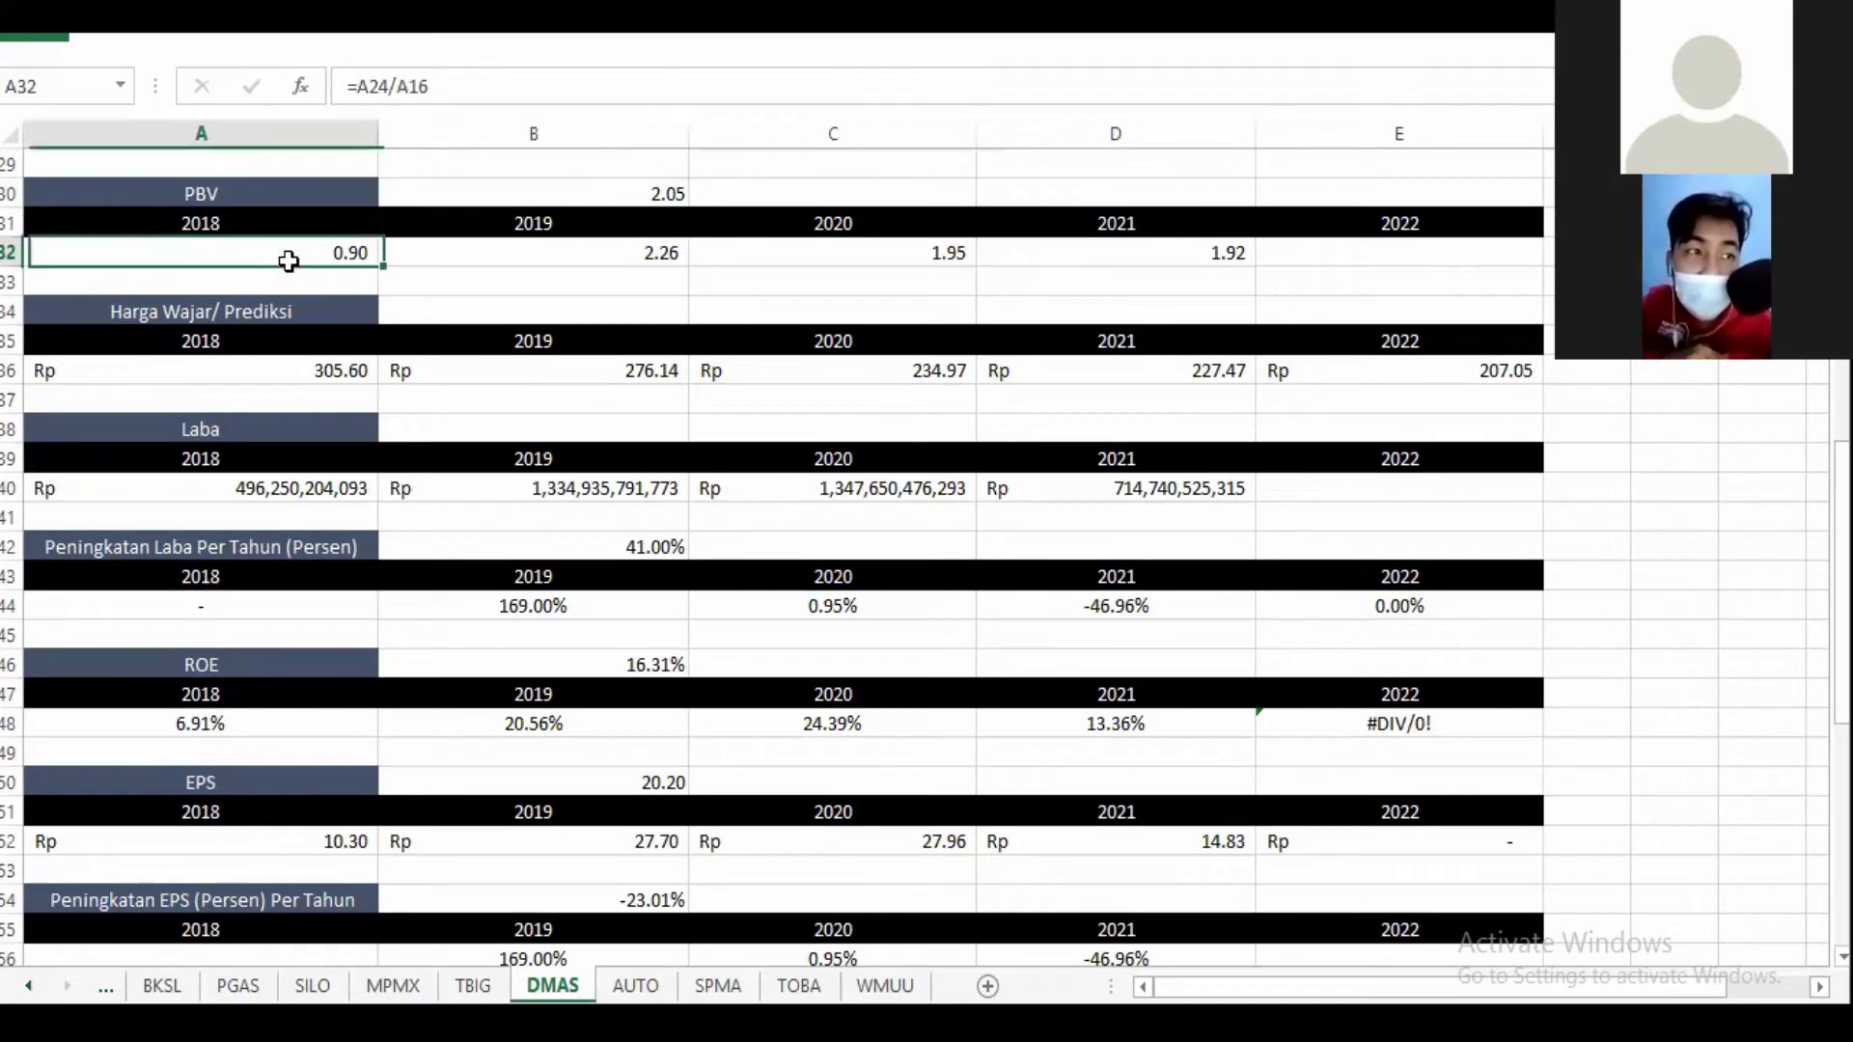
click(499, 263)
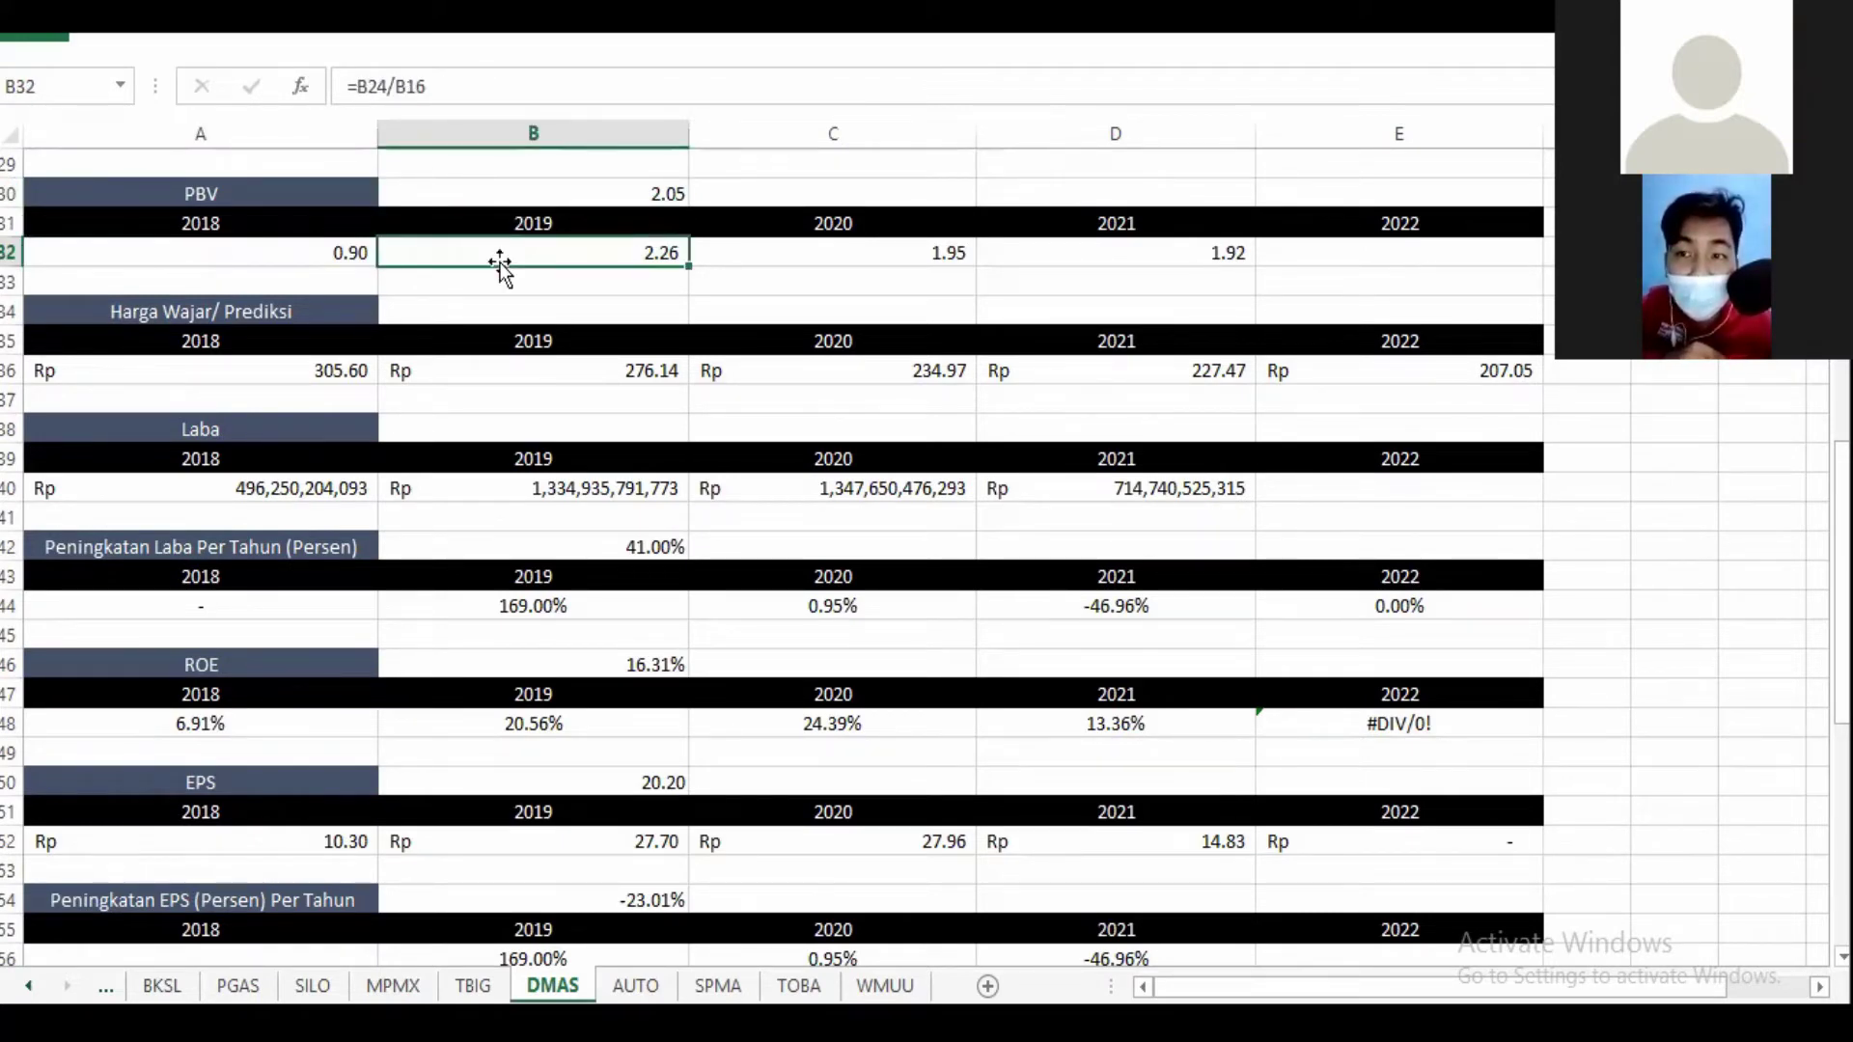
click(329, 256)
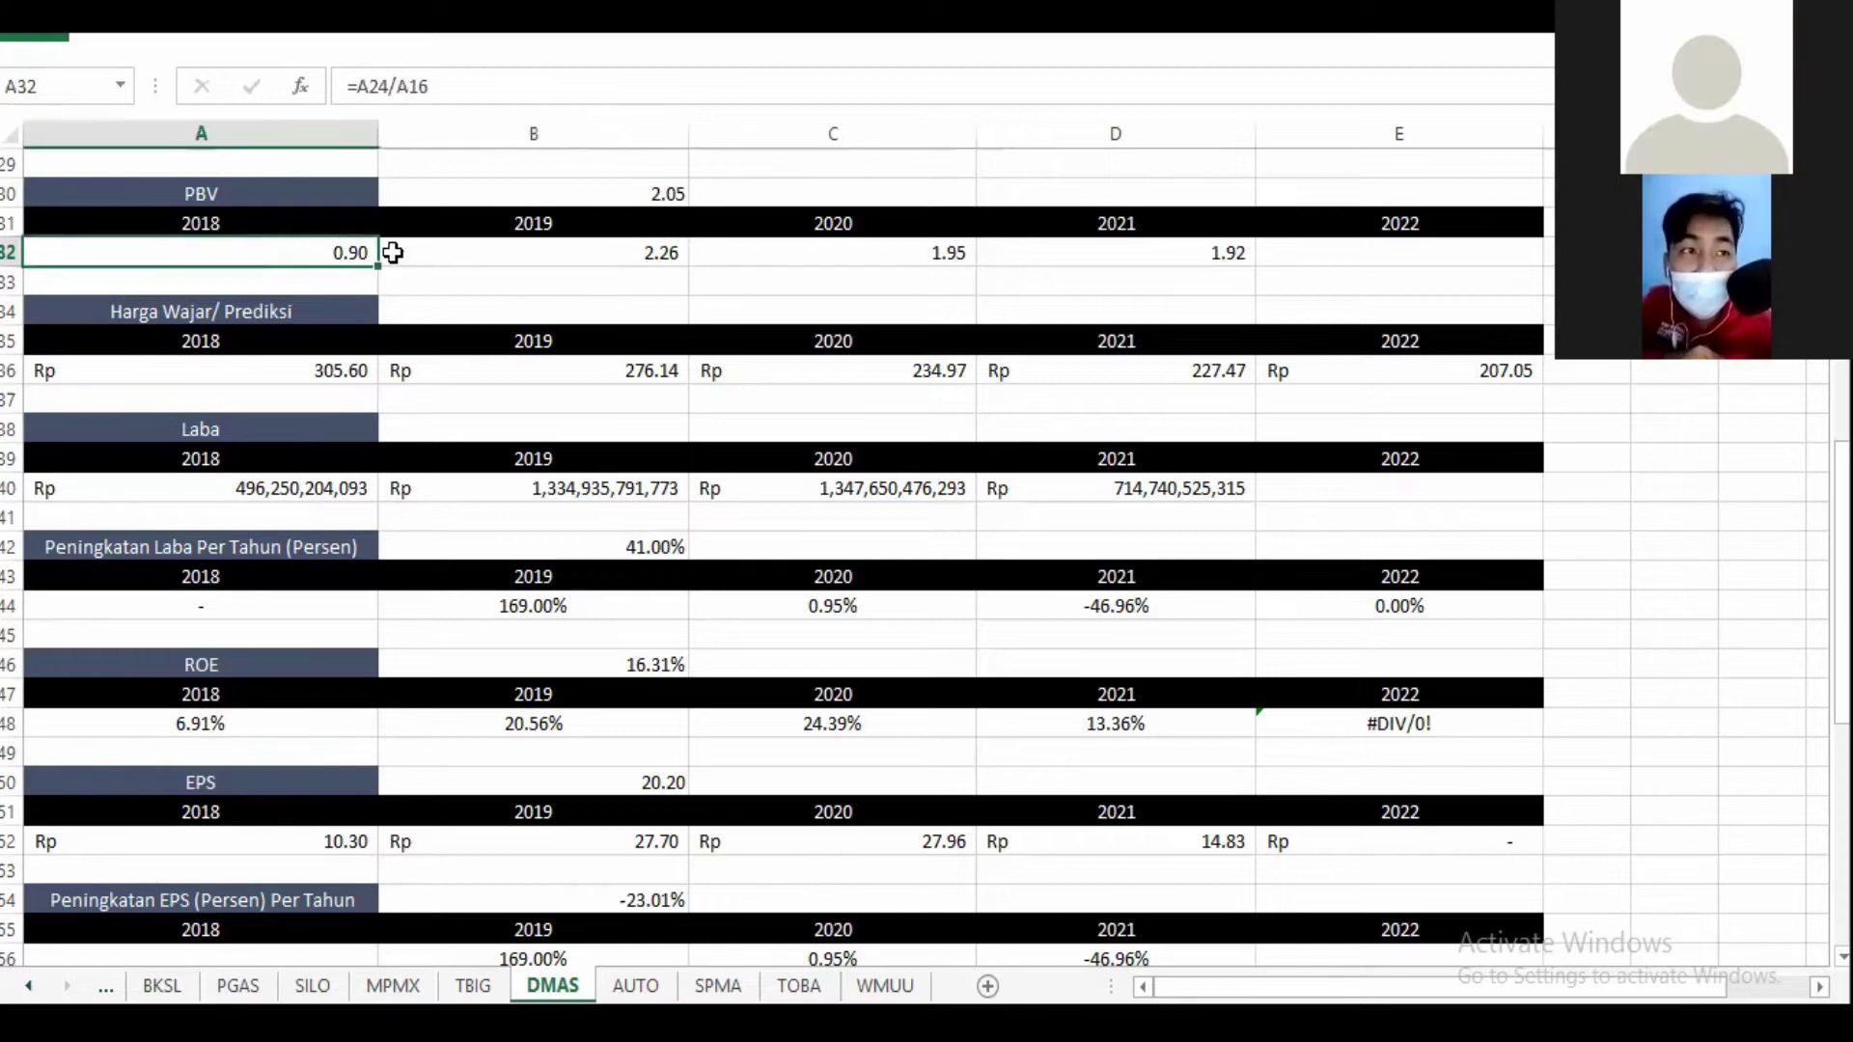
click(466, 255)
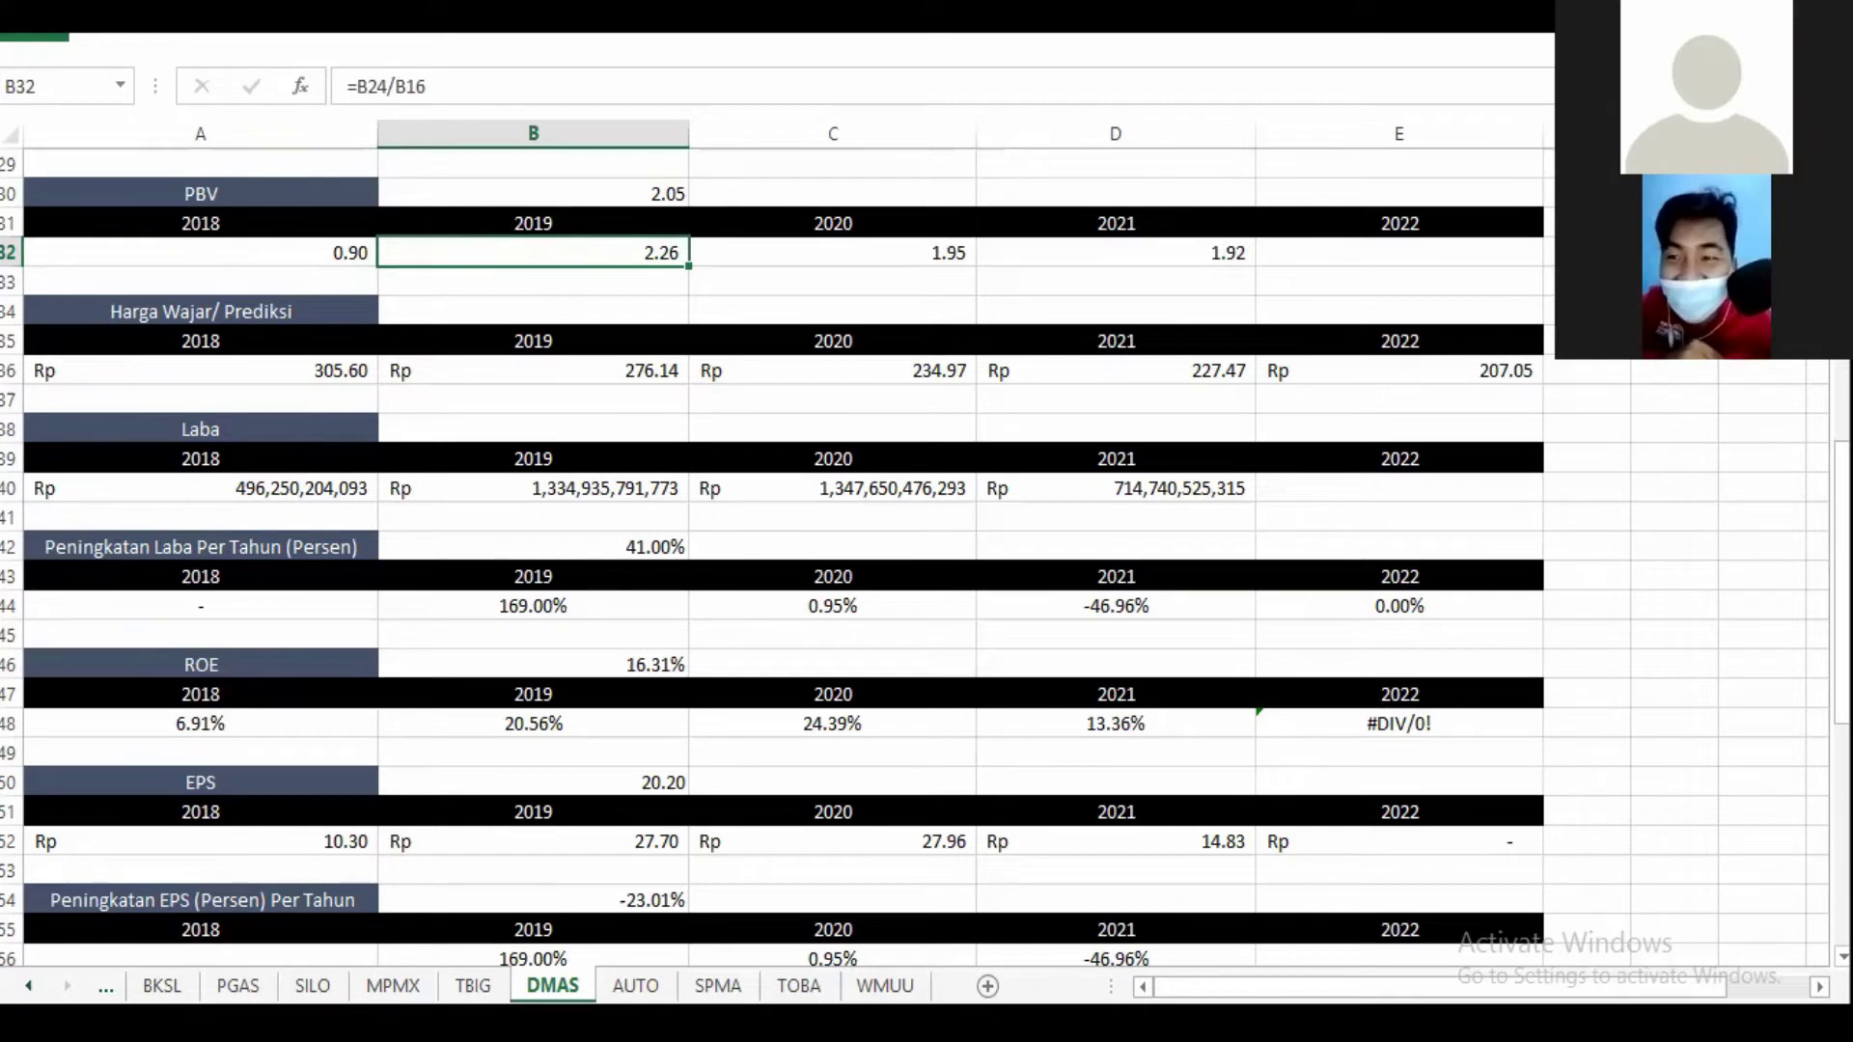
drag(1842, 502, 1842, 502)
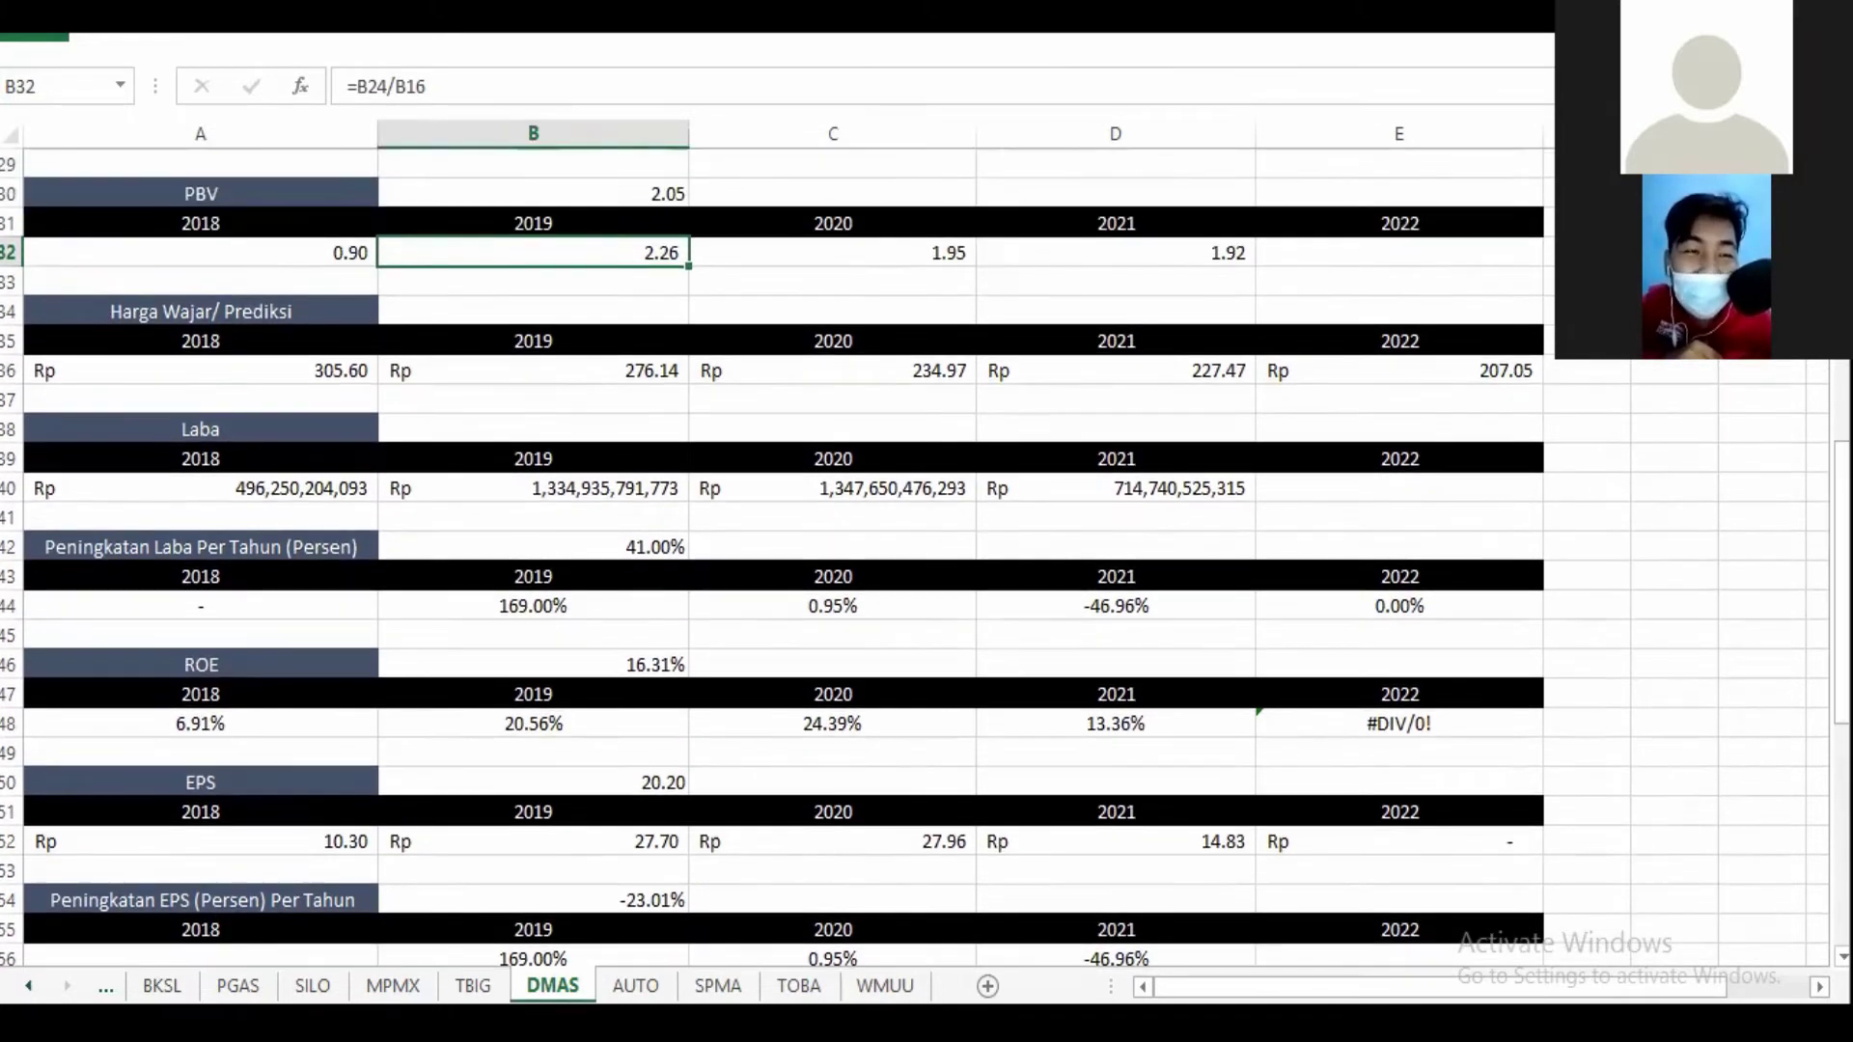
Step: Recheck the average PBV formula and inspect the 2022 Harga Wajar/ Prediksi formula
click(590, 194)
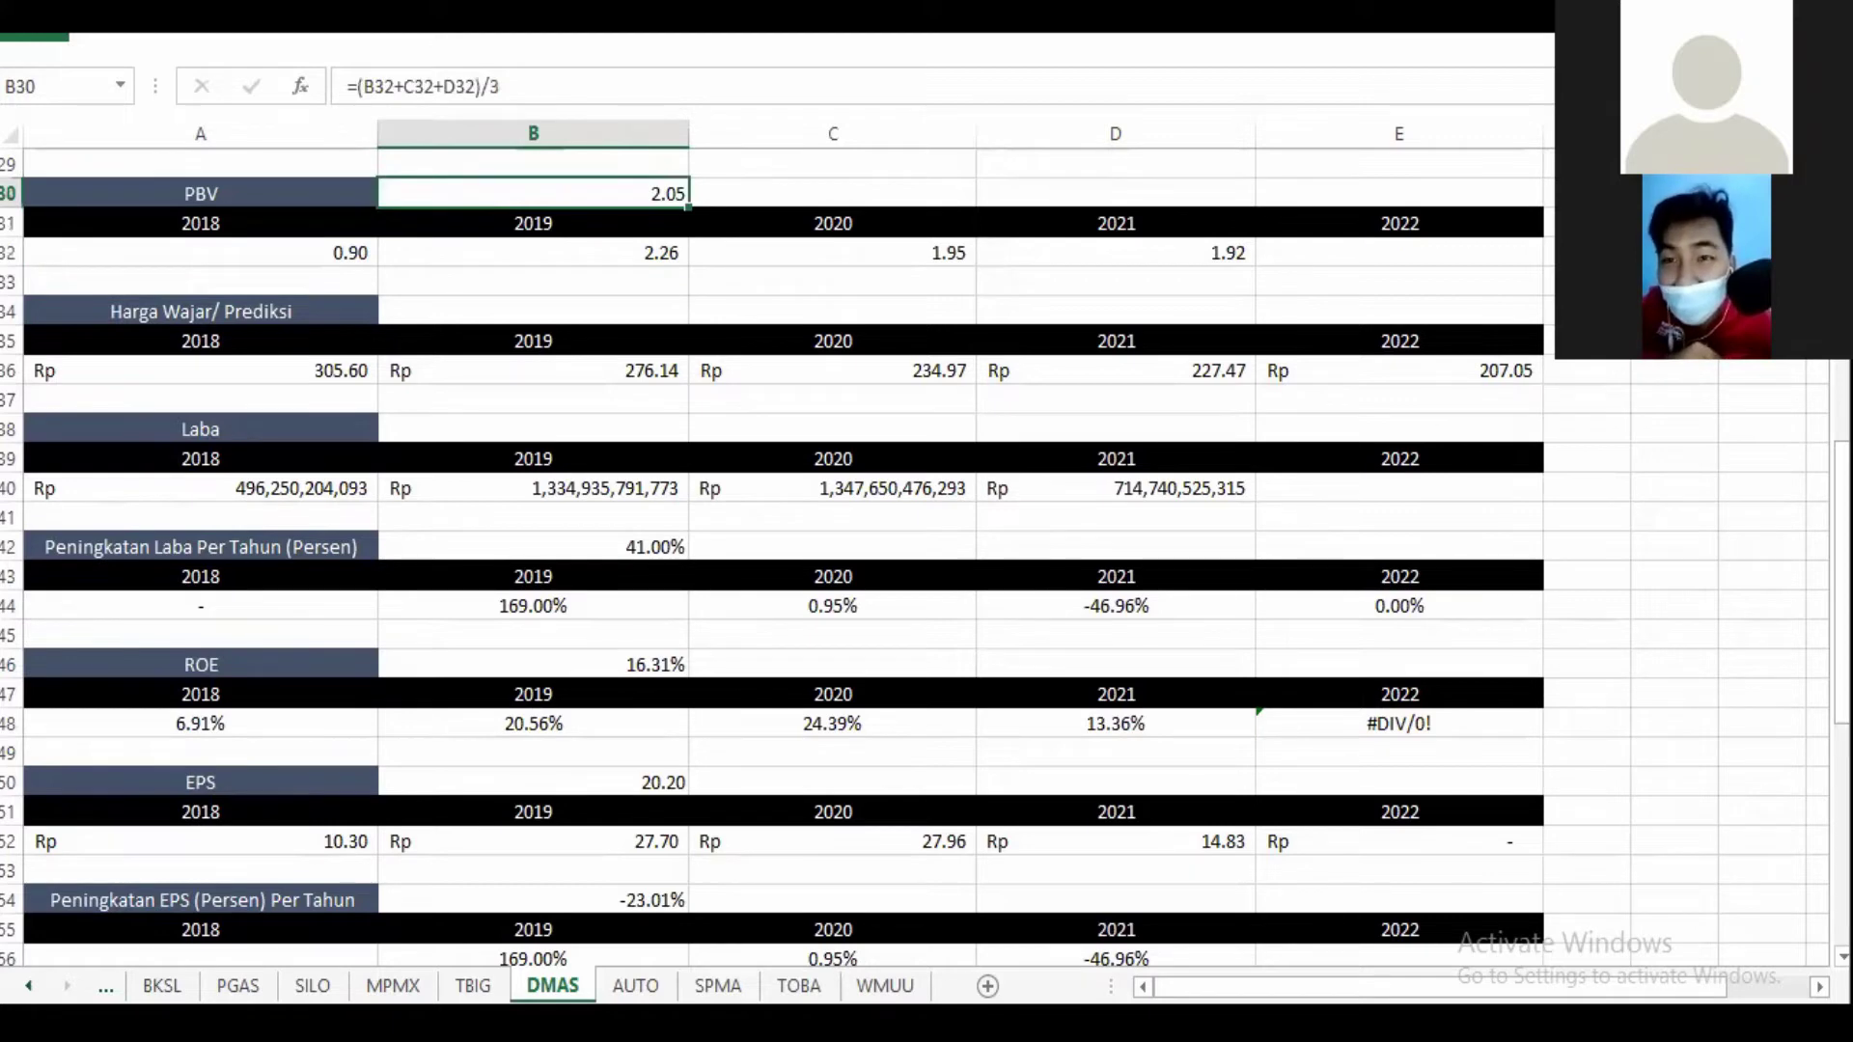
scroll(917, 559, down, 2)
click(1450, 227)
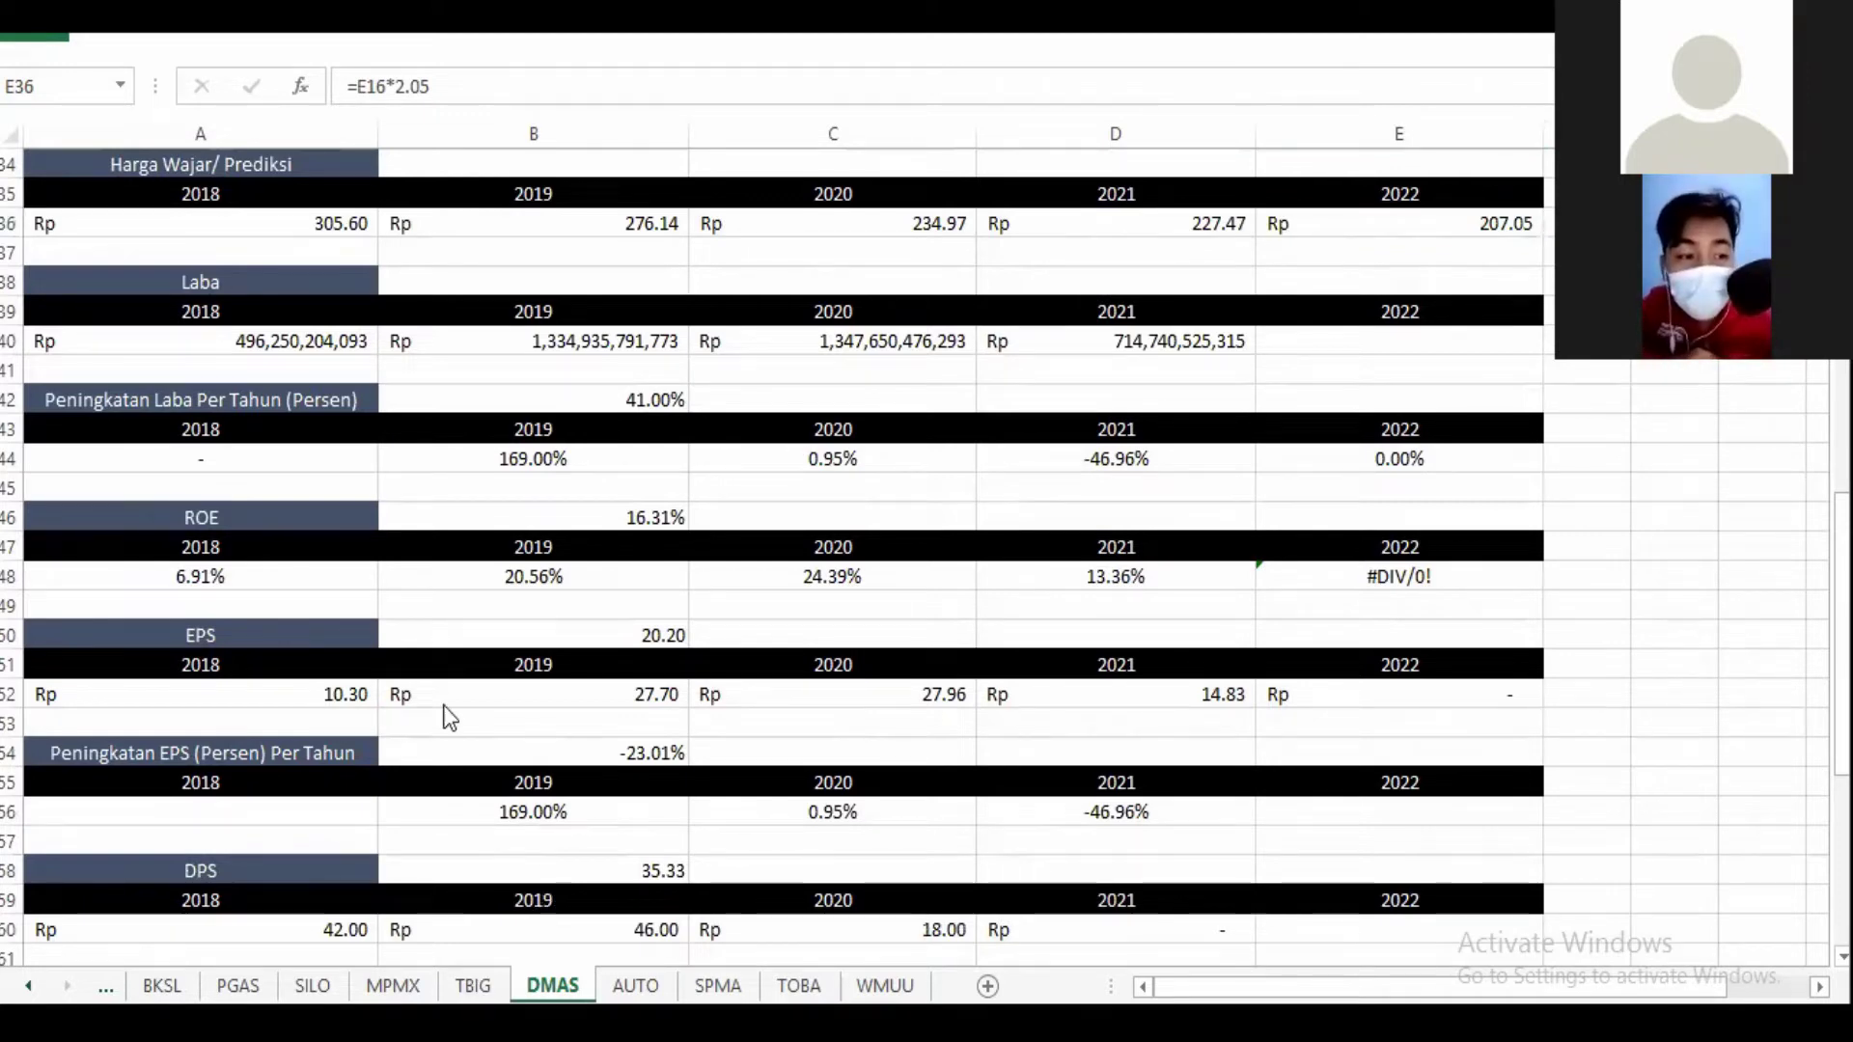
Step: Switch to the browser and calculate the current PBV with a Google search for 180/101, the share price over the 2022 book value
key(alt+Tab)
double_click(357, 142)
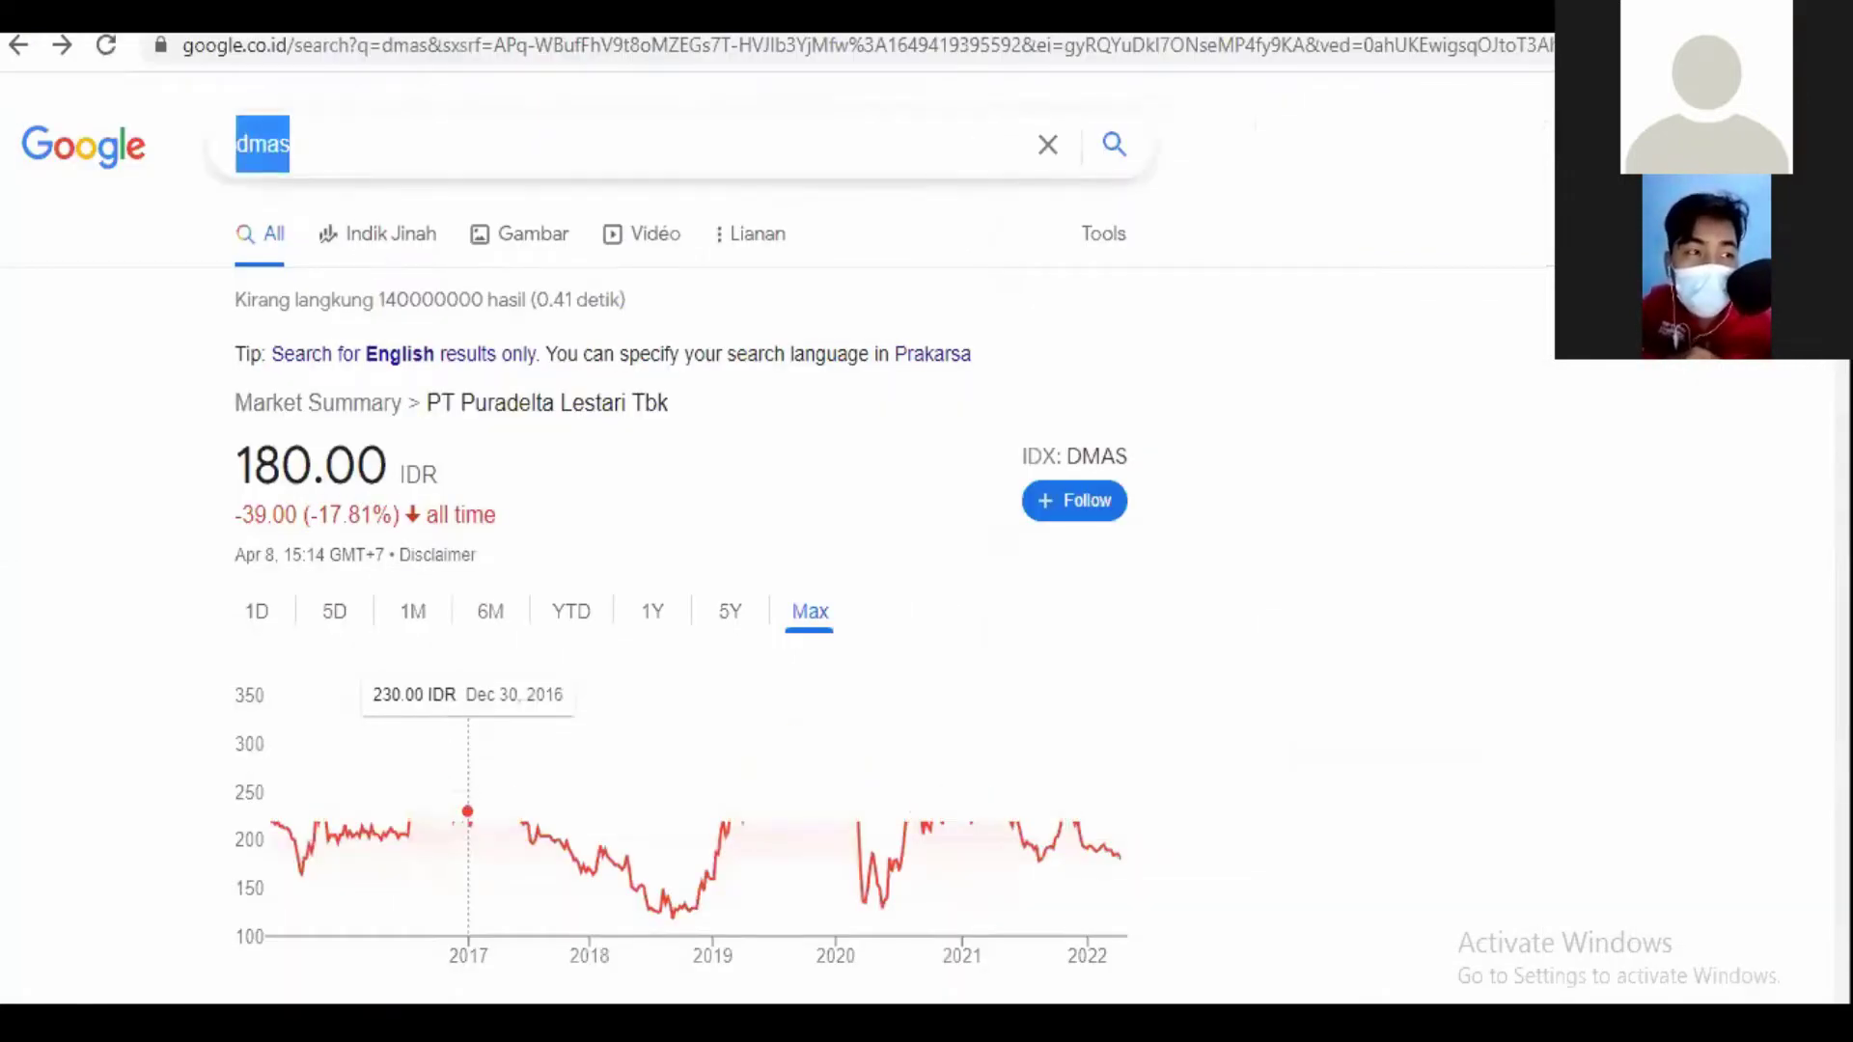
text(180/)
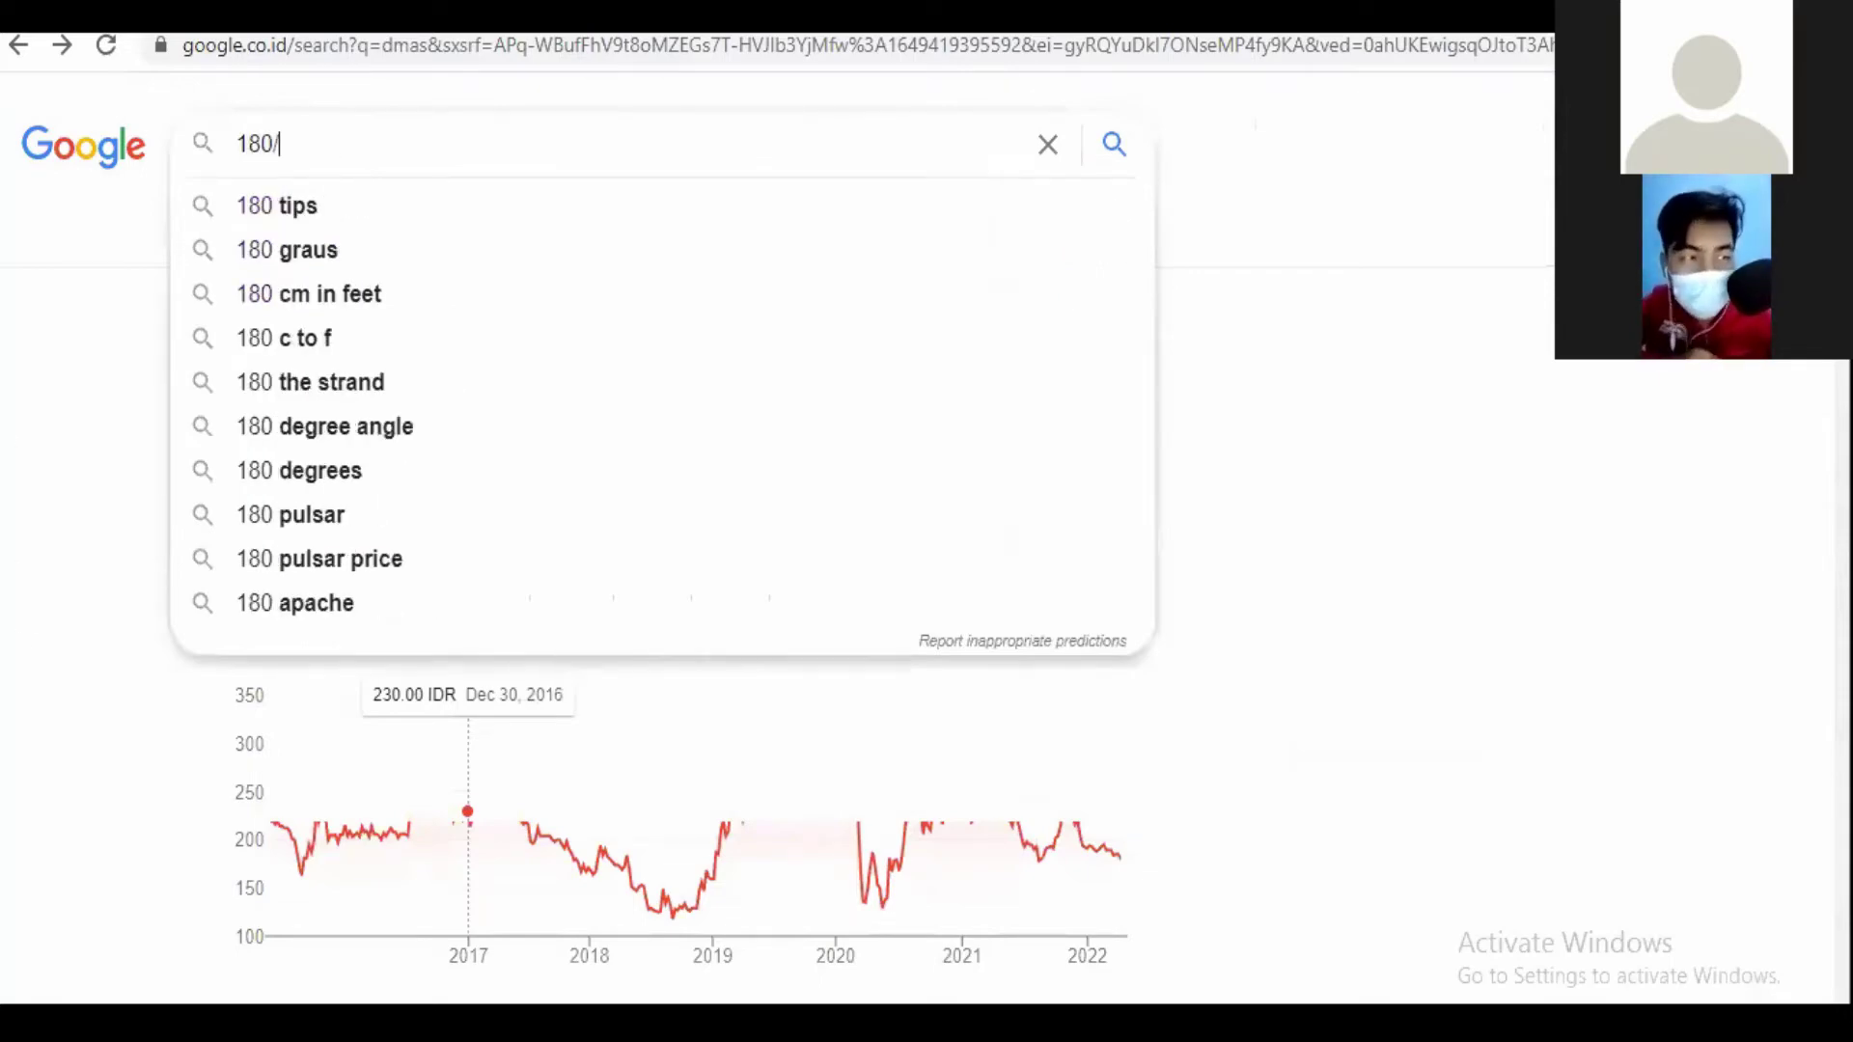
key(alt+Tab)
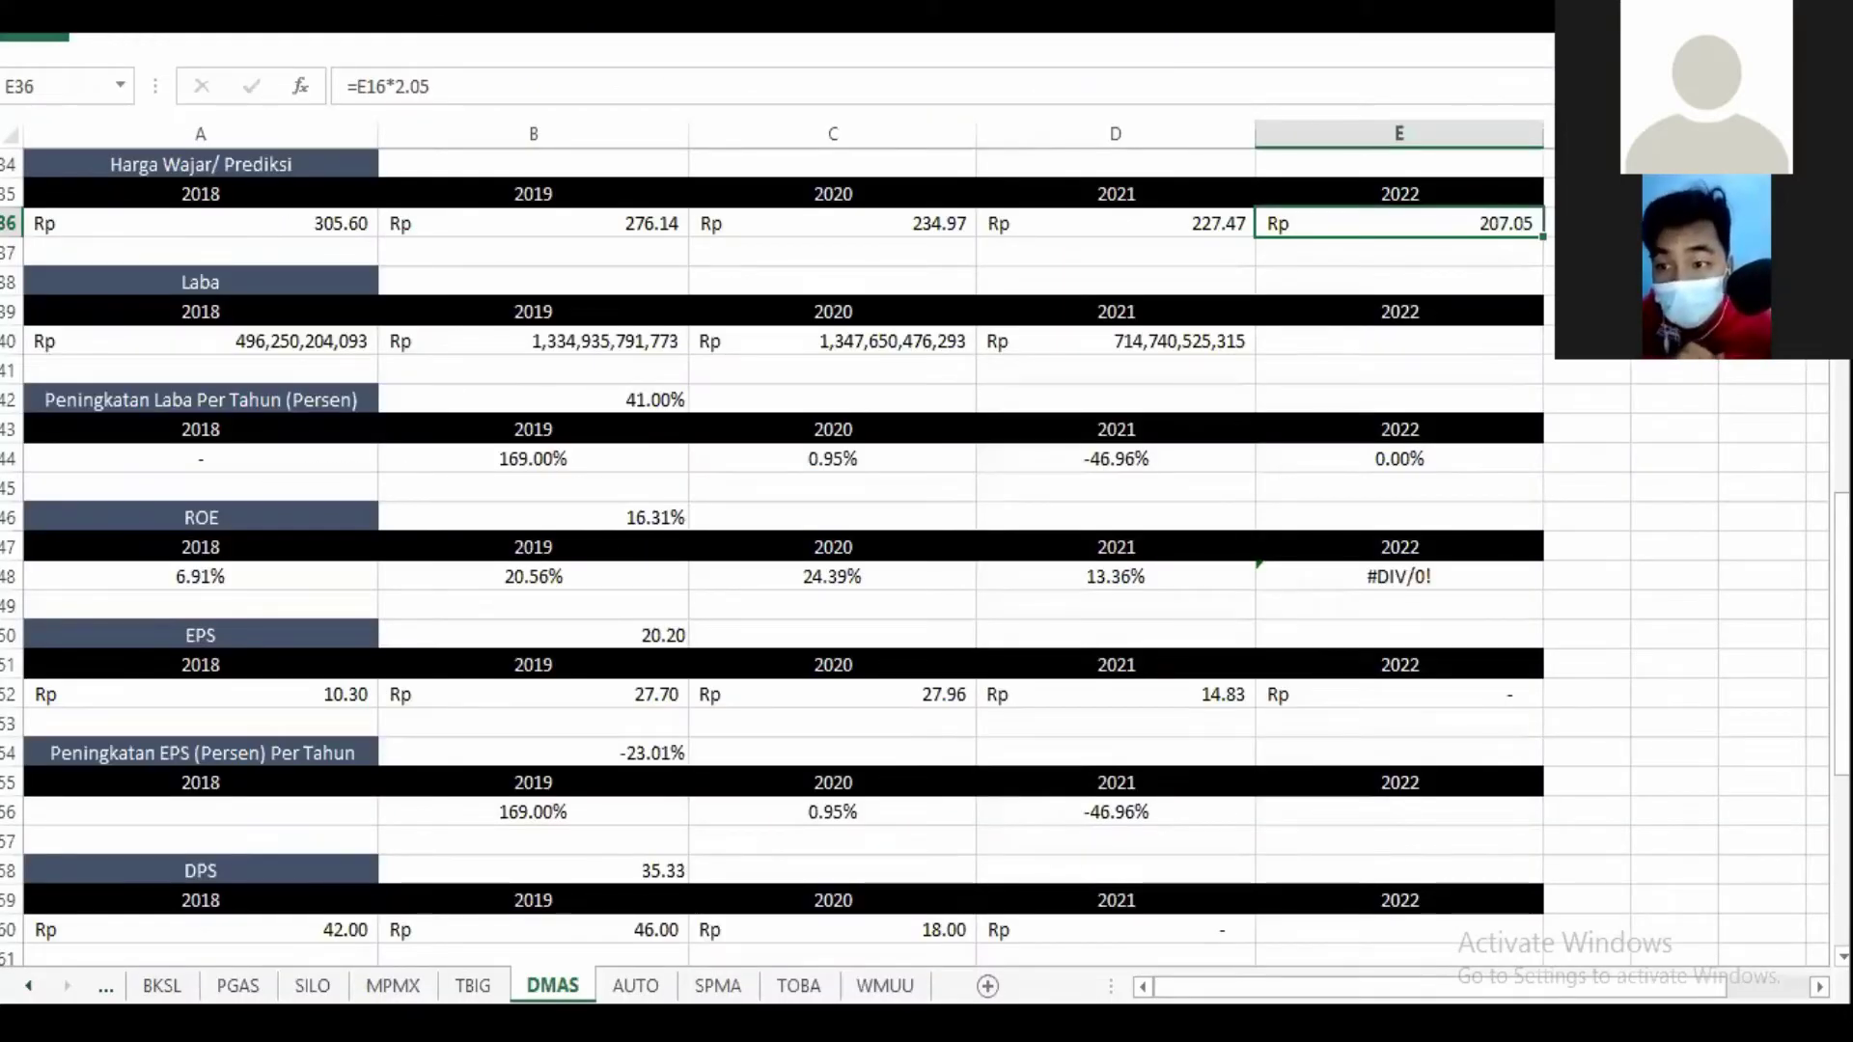
mouse_move(1841, 632)
mouse_down()
mouse_move(1841, 430)
mouse_move(1841, 617)
mouse_up()
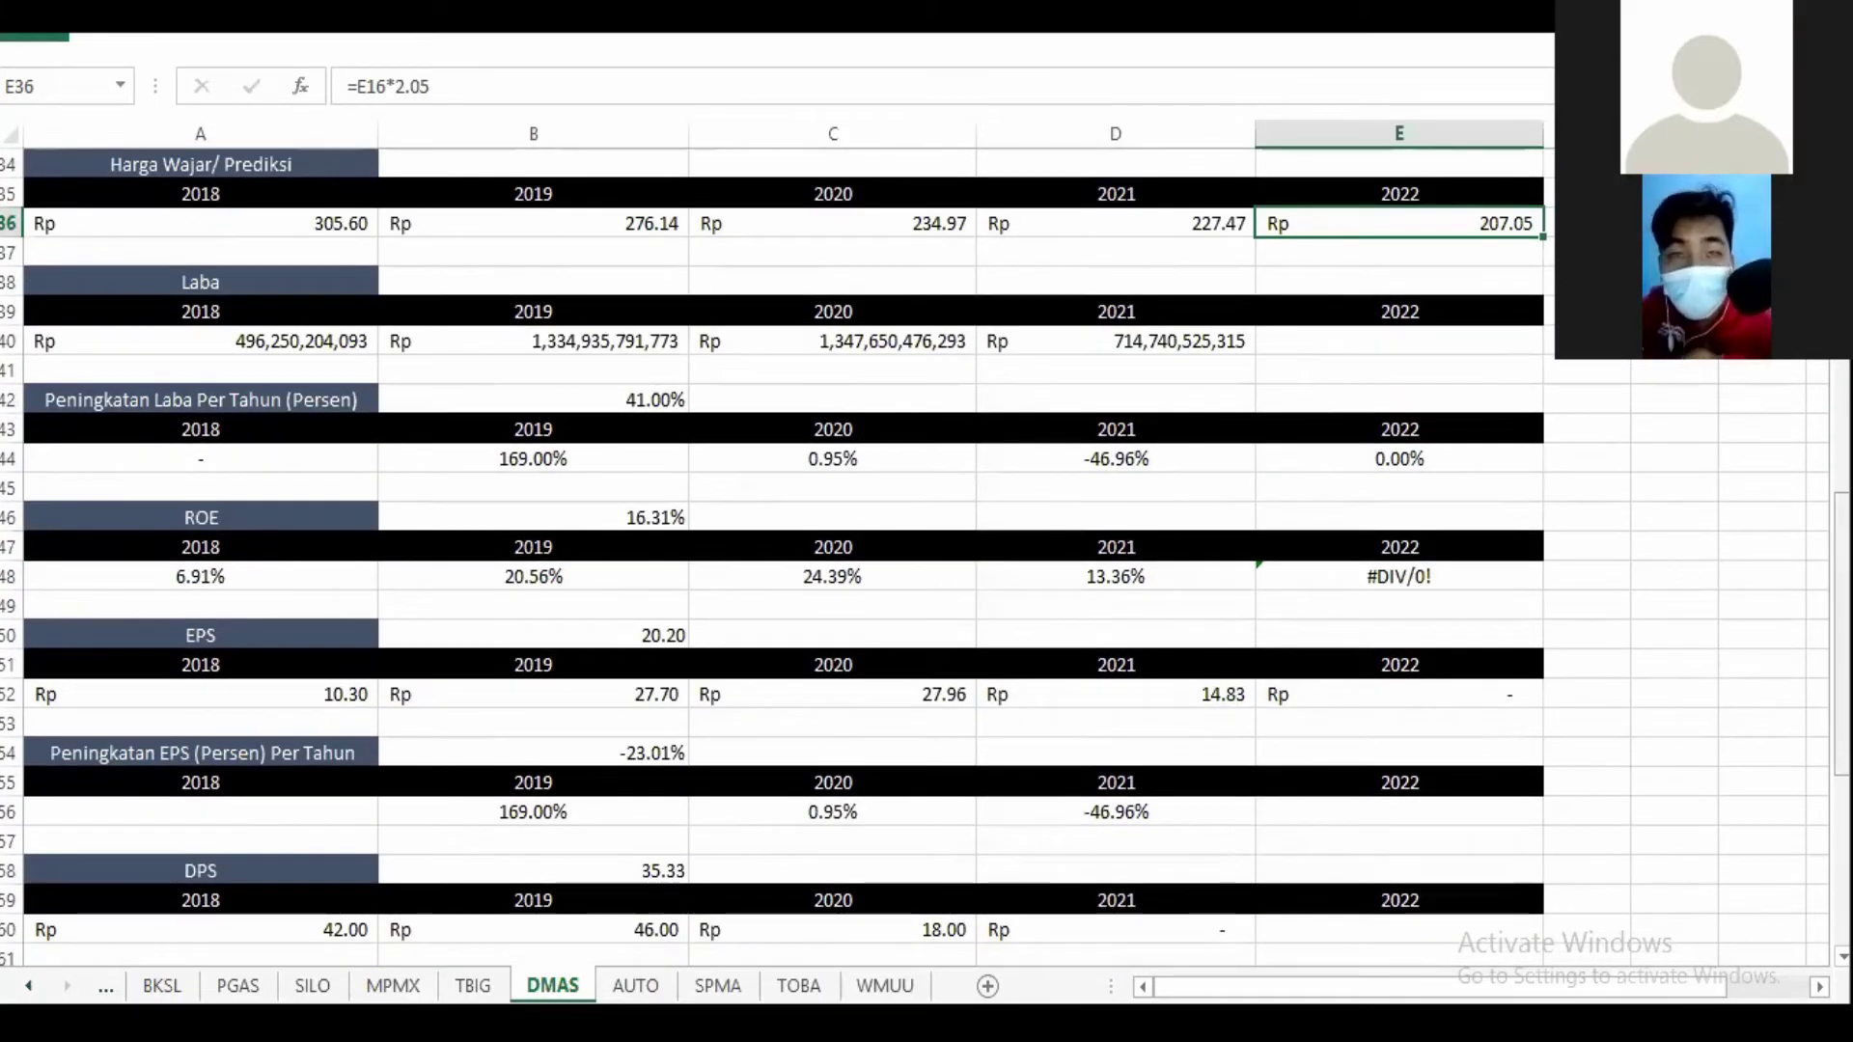
key(alt+Tab)
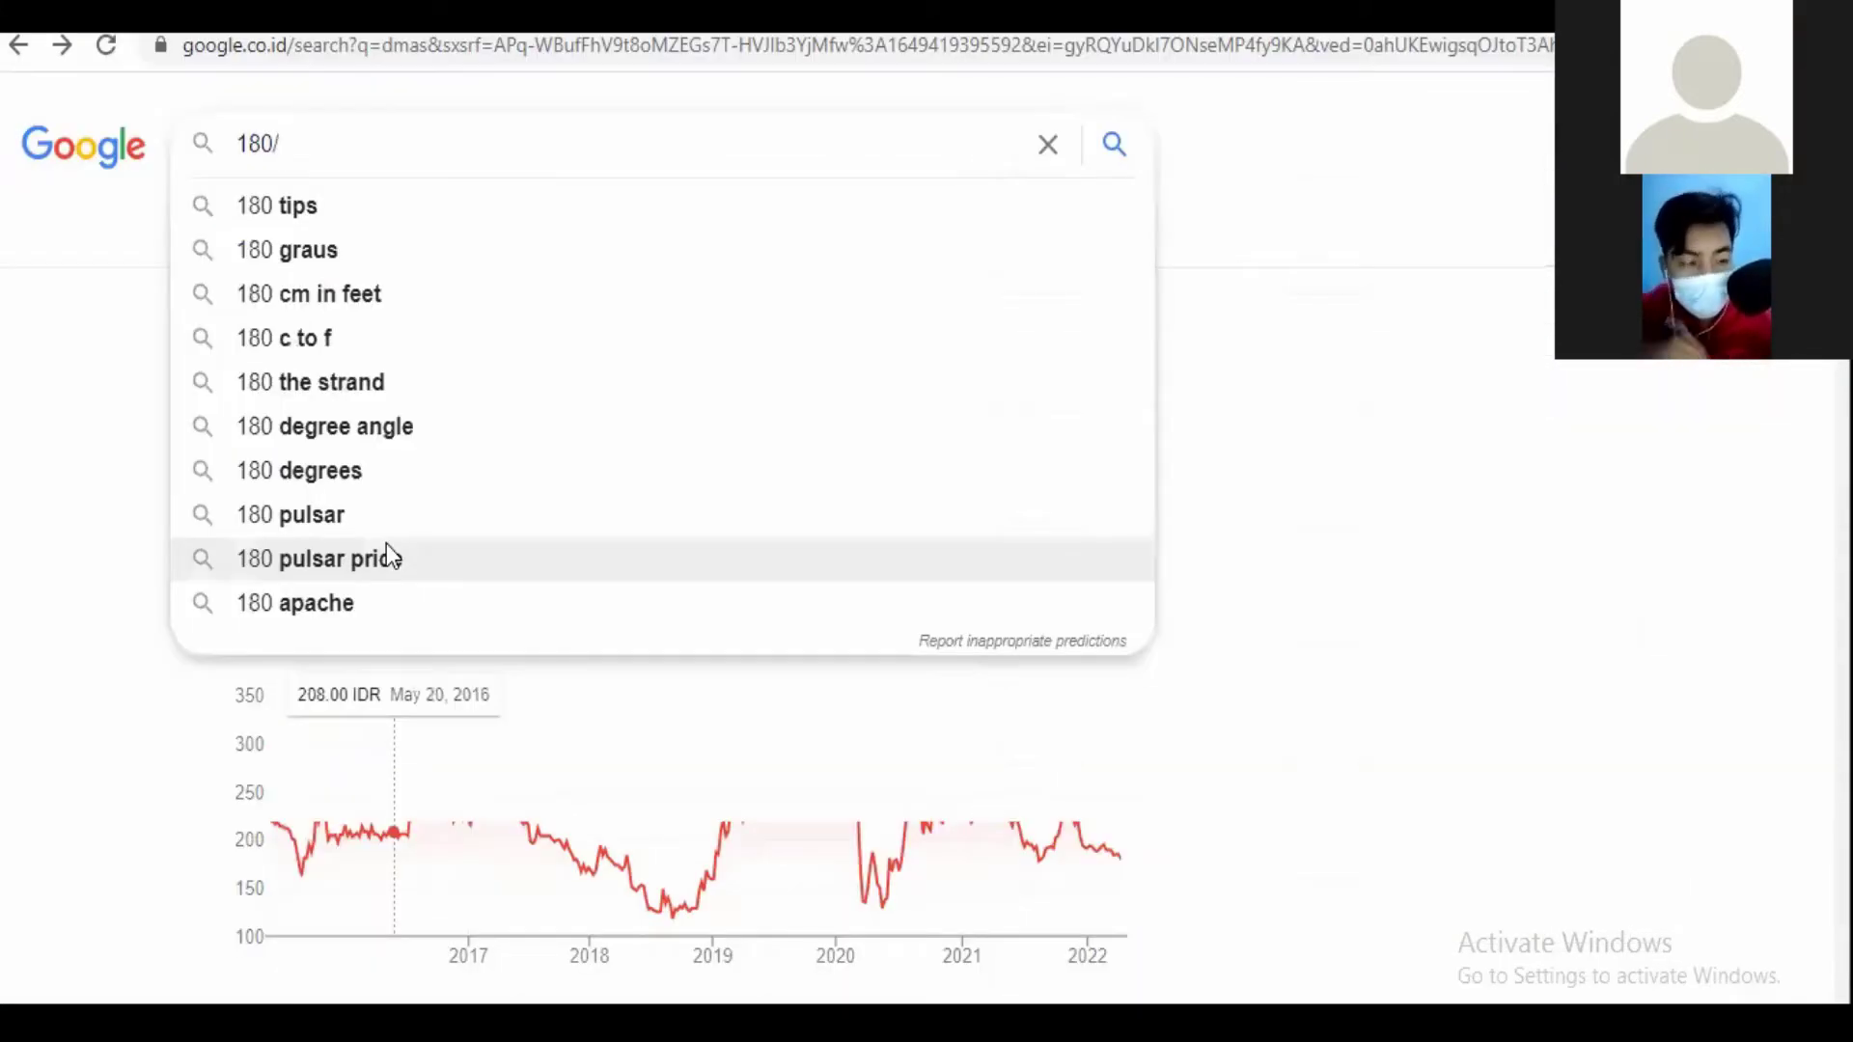
text(101)
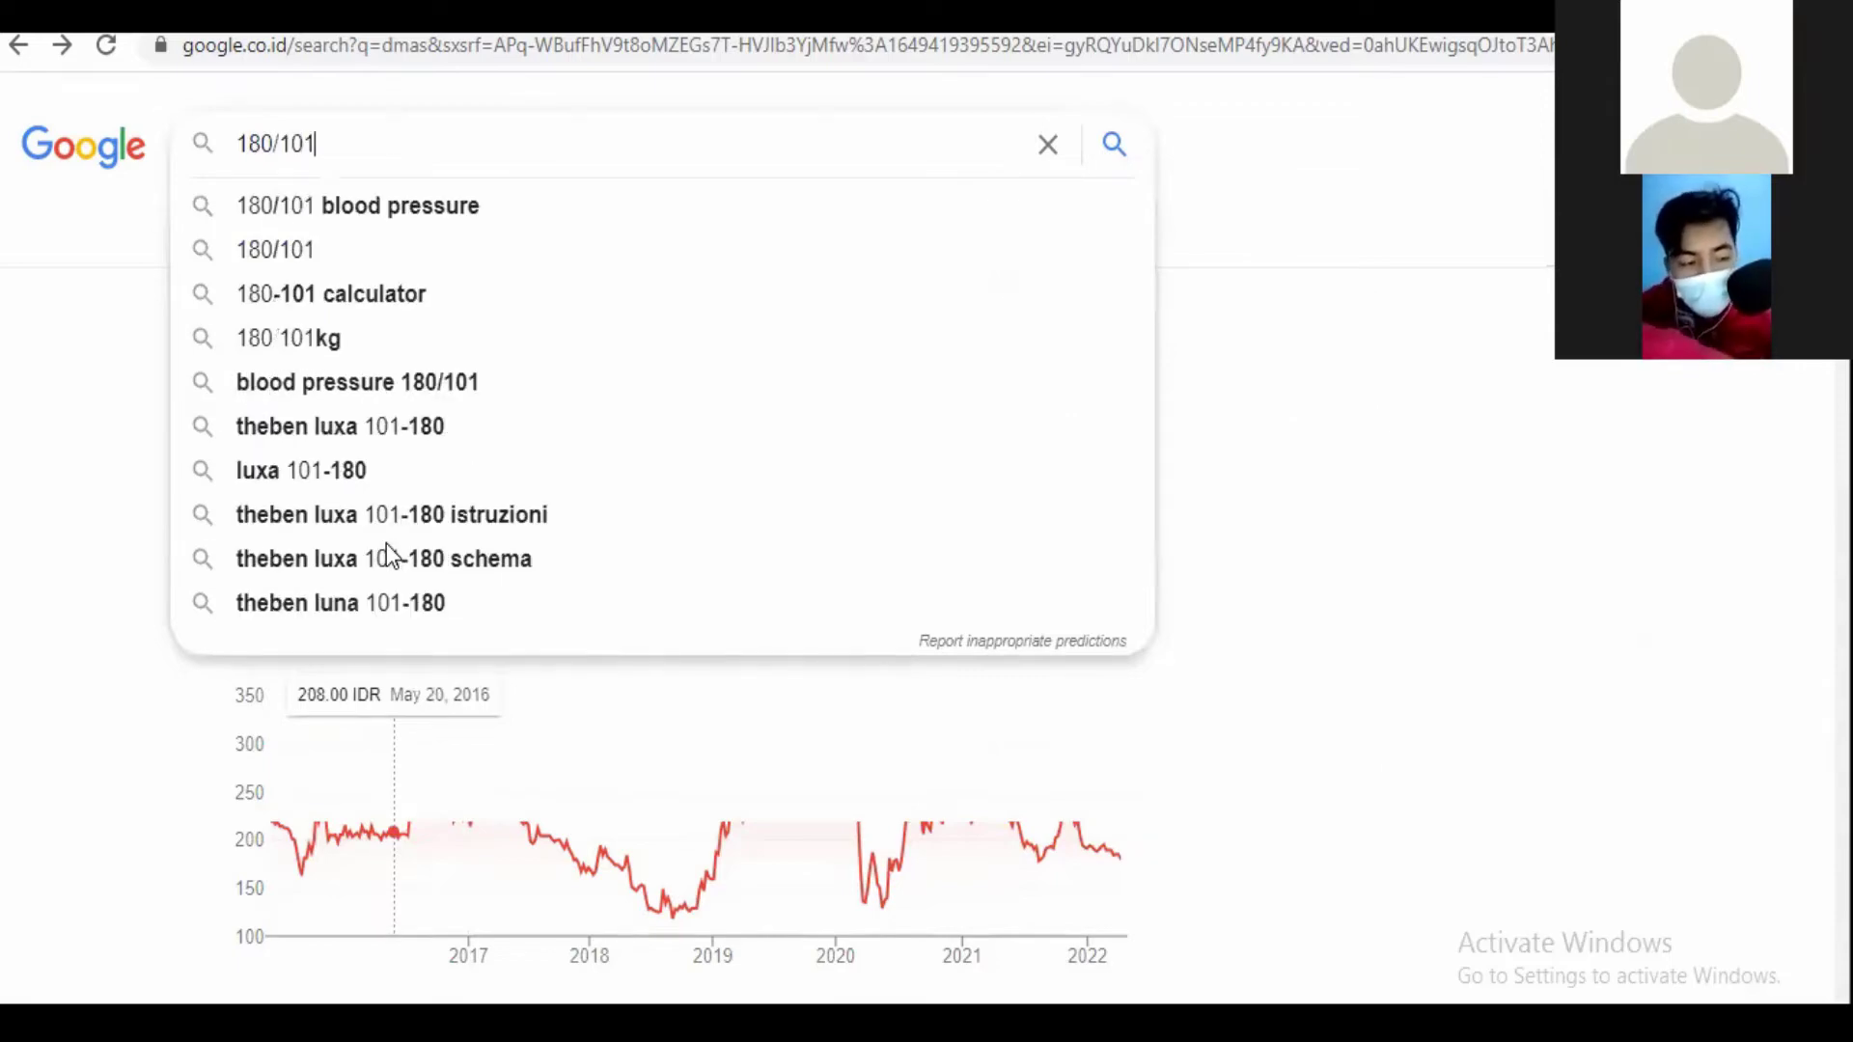
key(Return)
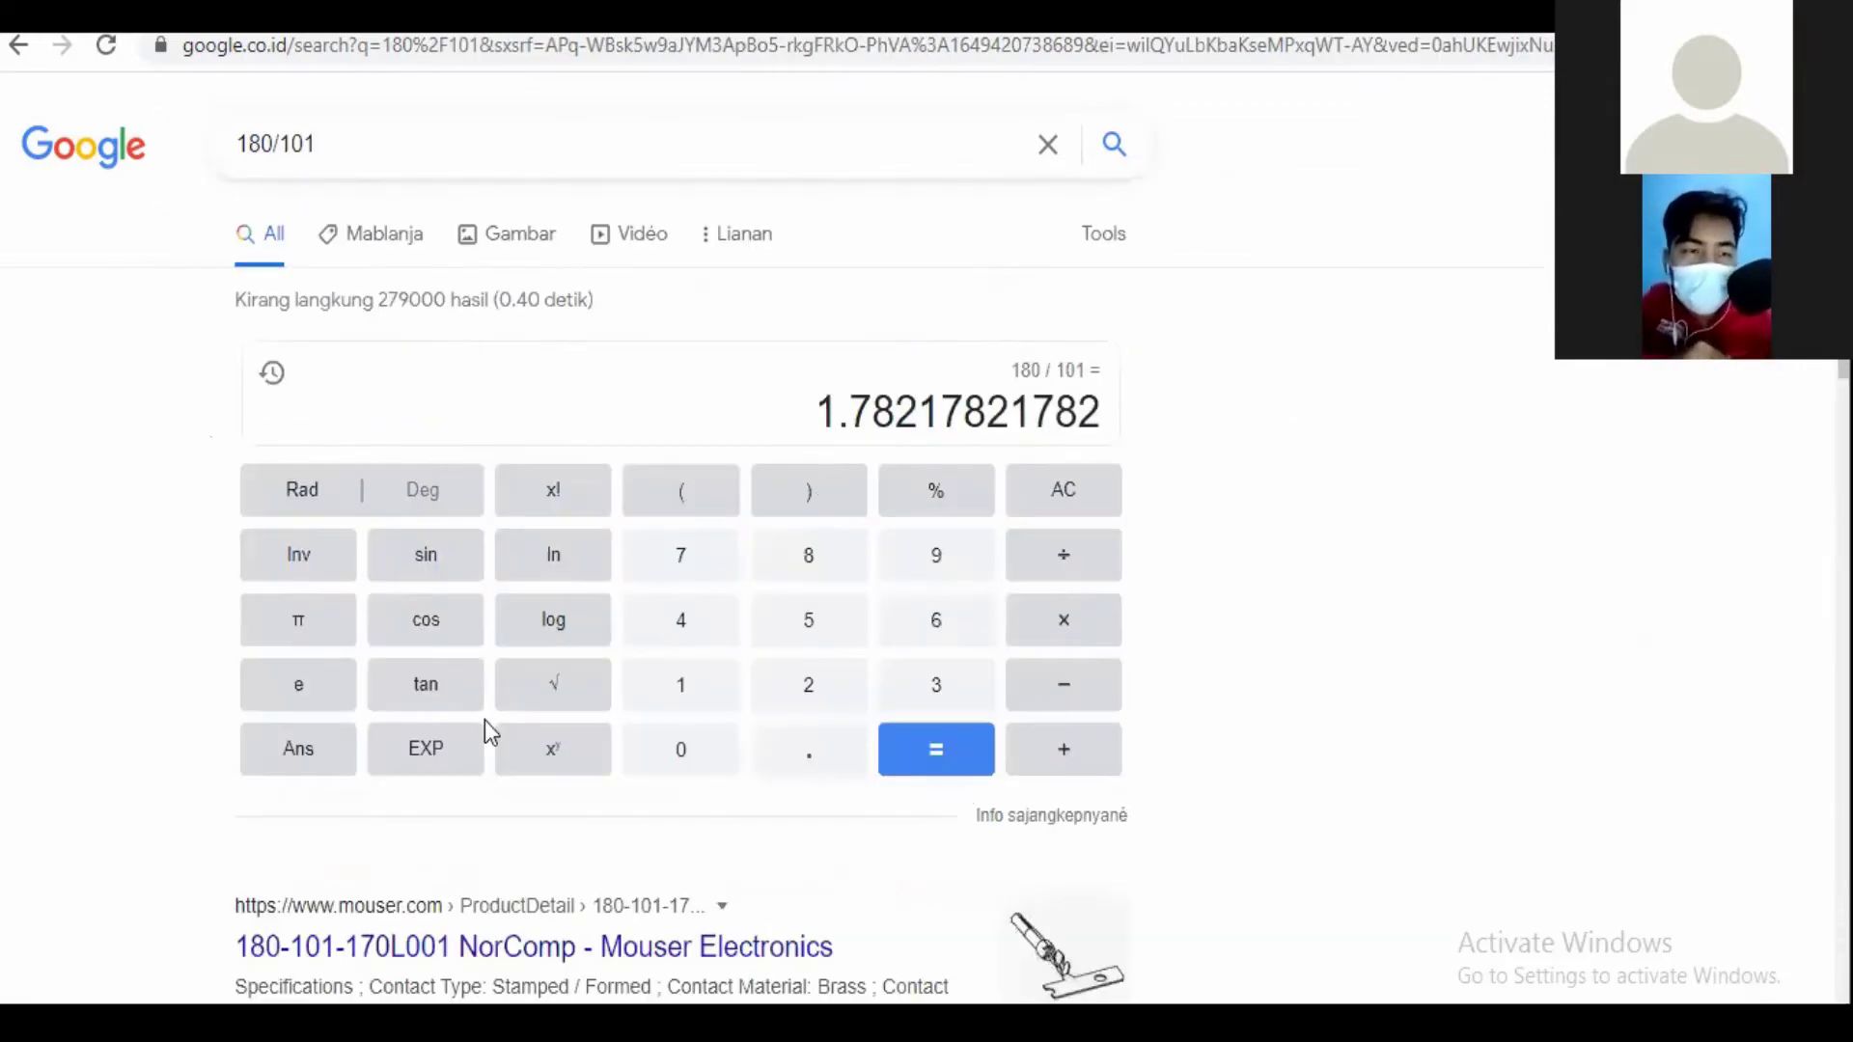
Step: Return to the Excel workbook and review the PBV row from 2018 to 2022
key(alt+Tab)
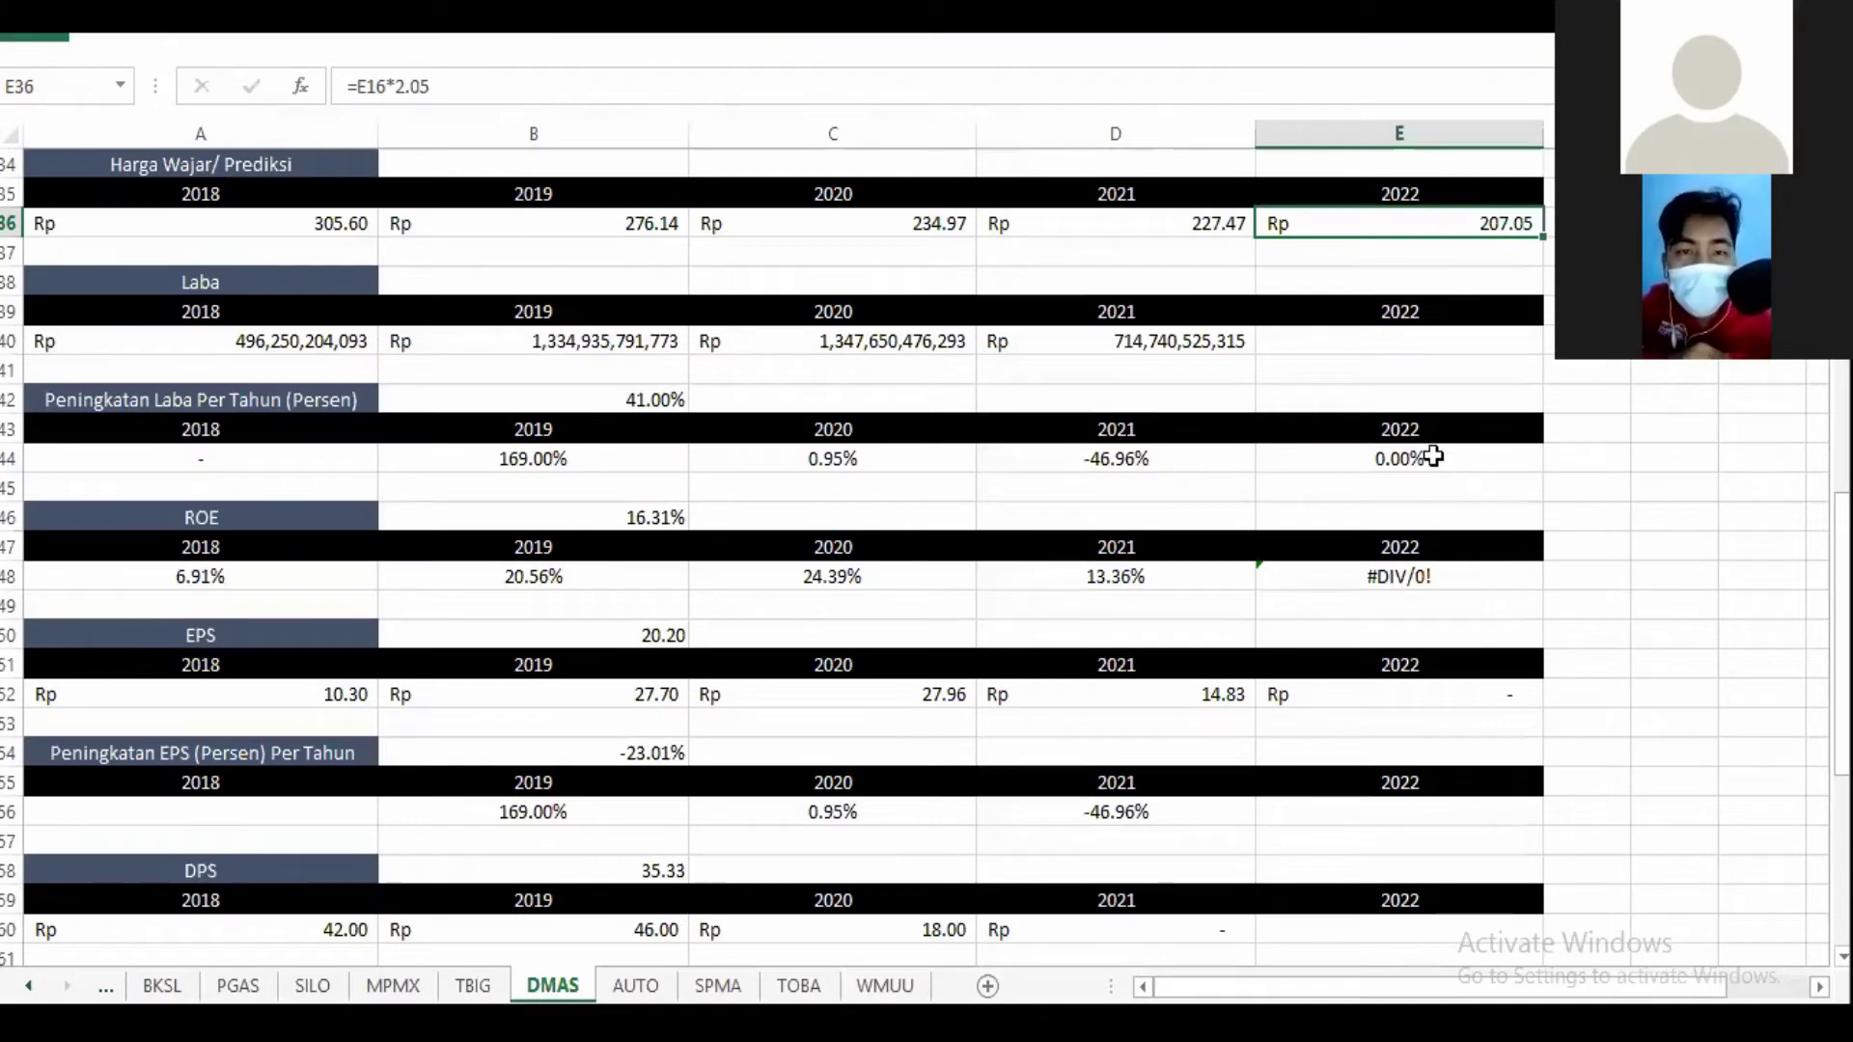
mouse_move(1840, 511)
mouse_down()
mouse_move(1841, 545)
mouse_move(1840, 478)
mouse_up()
click(275, 224)
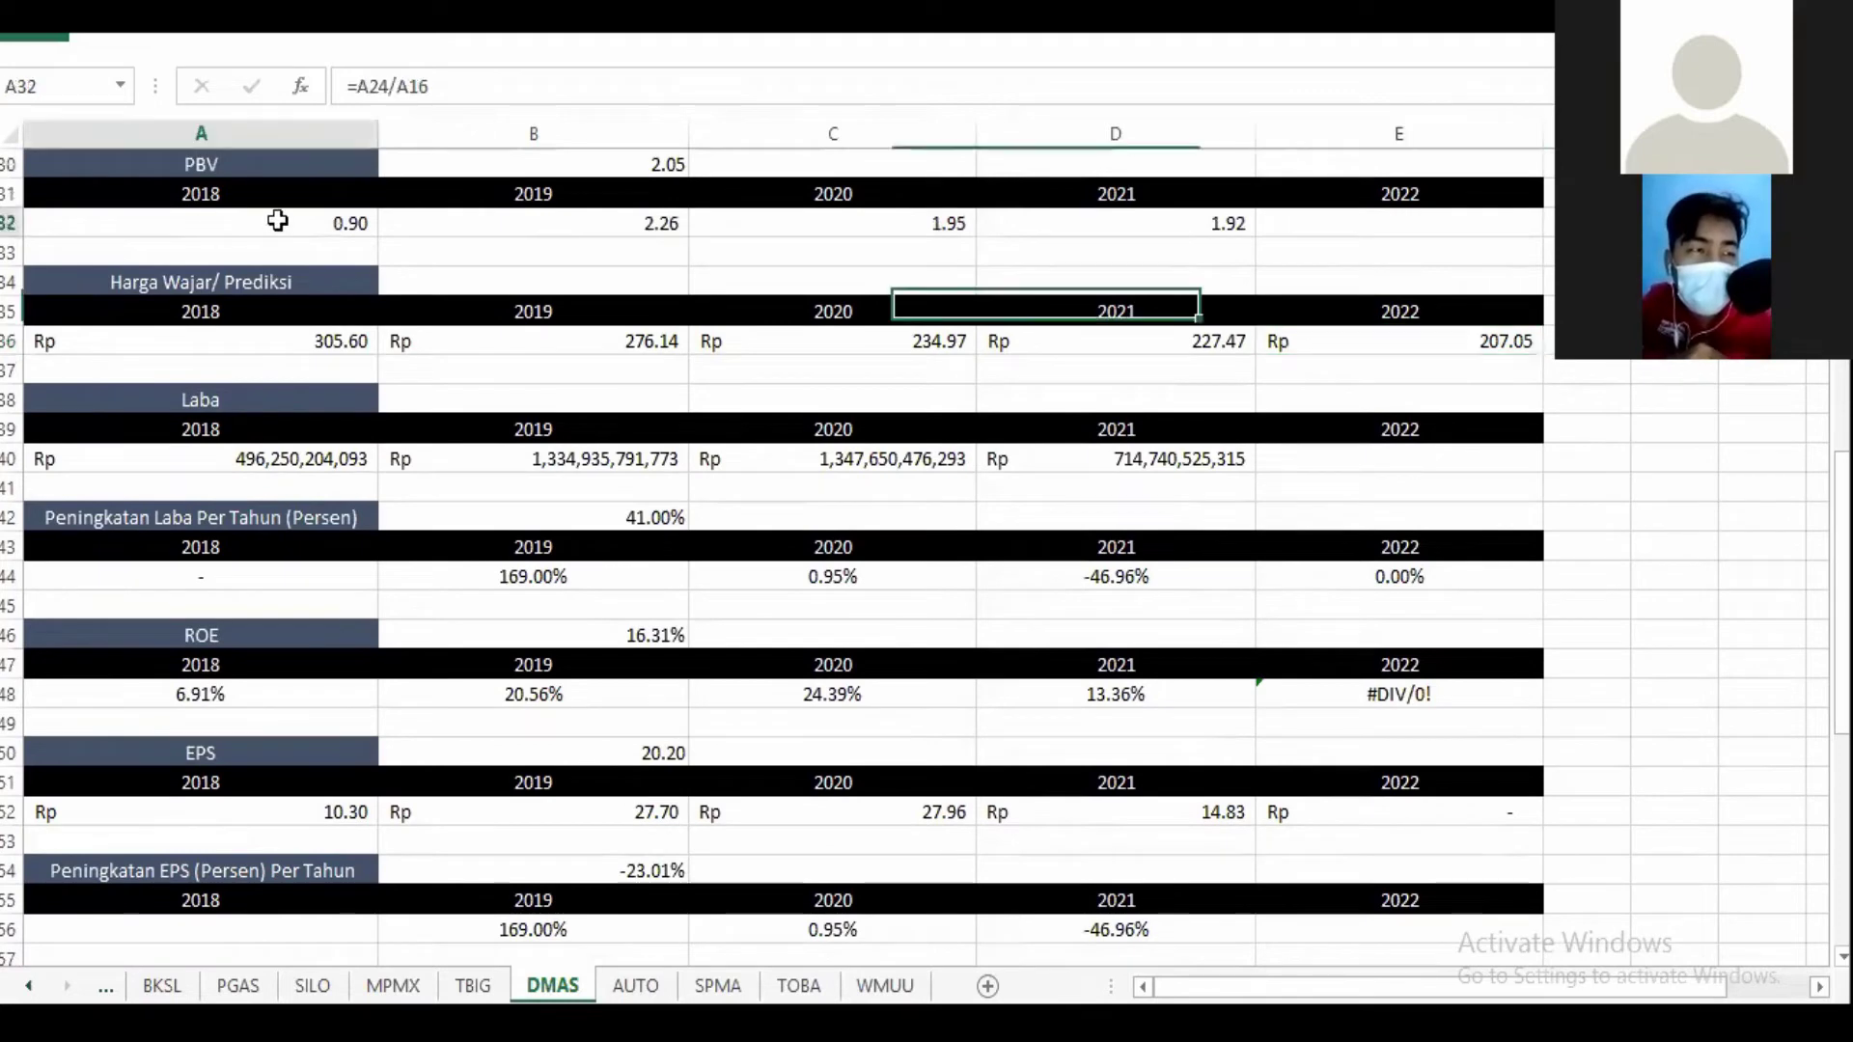
click(519, 223)
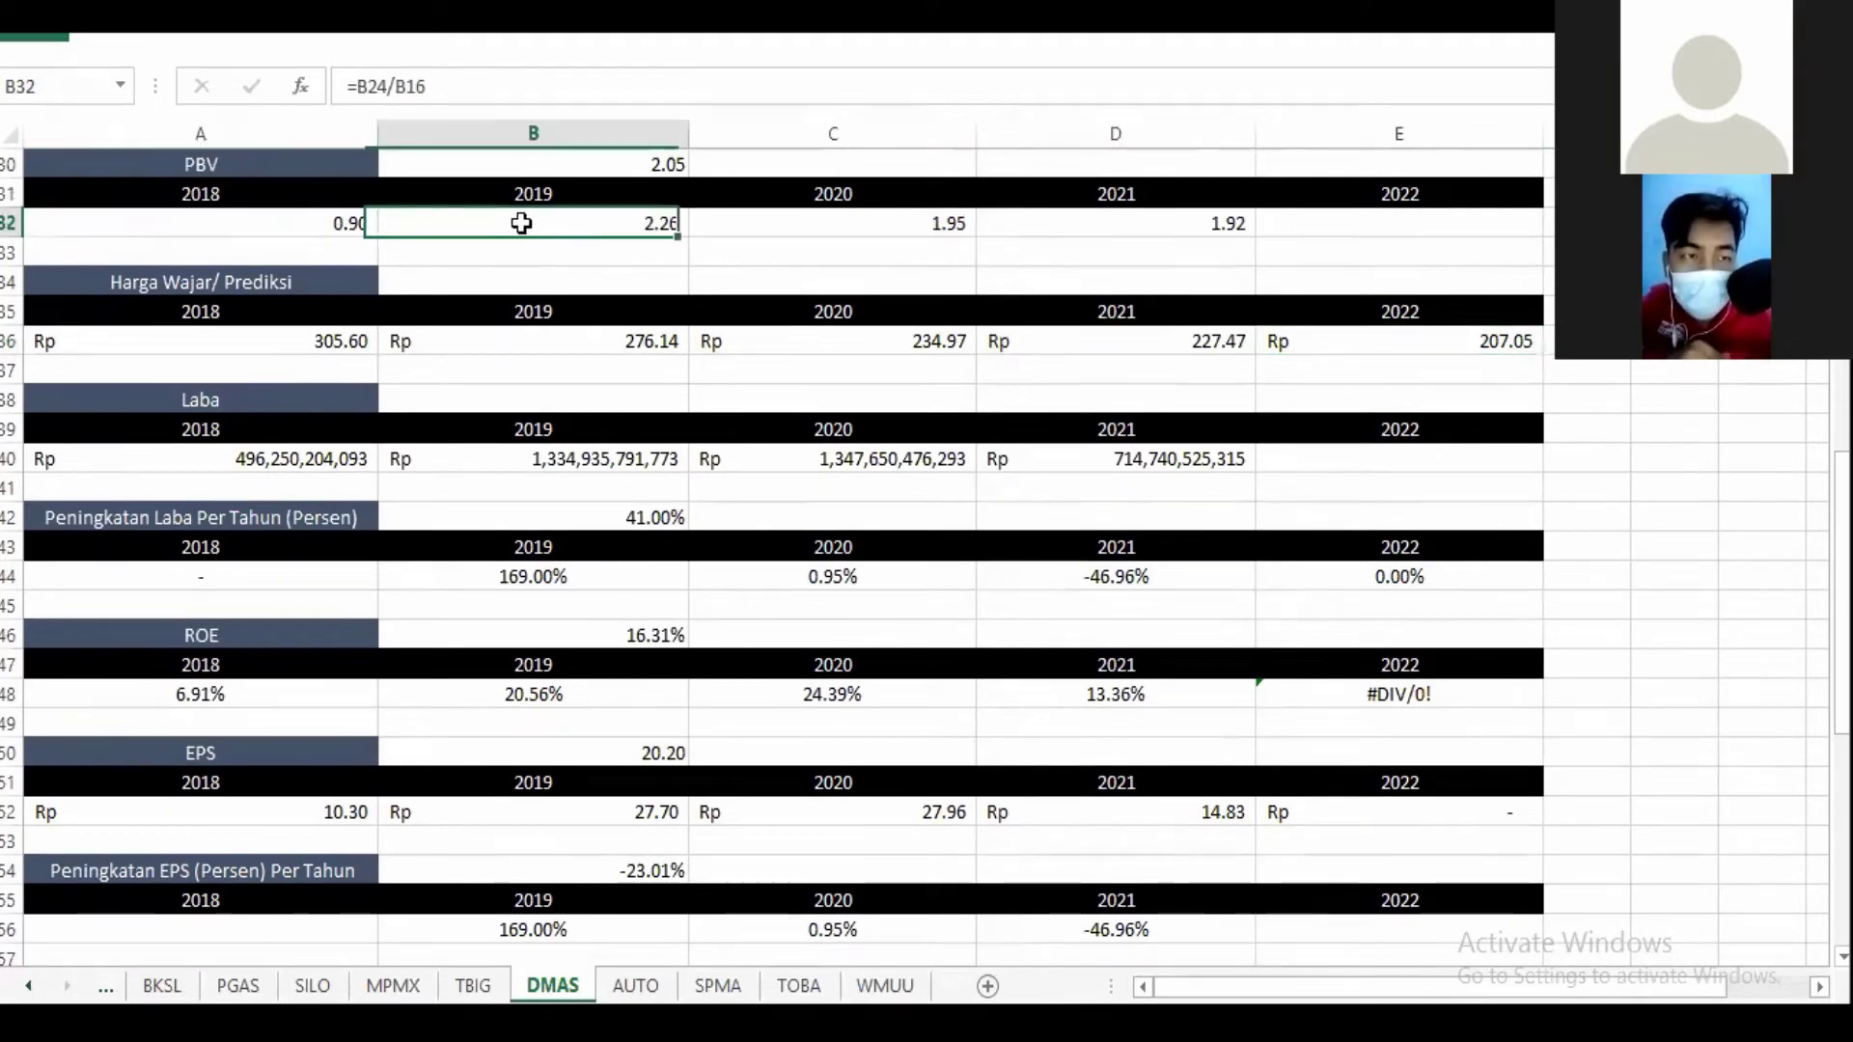
click(851, 232)
click(1132, 221)
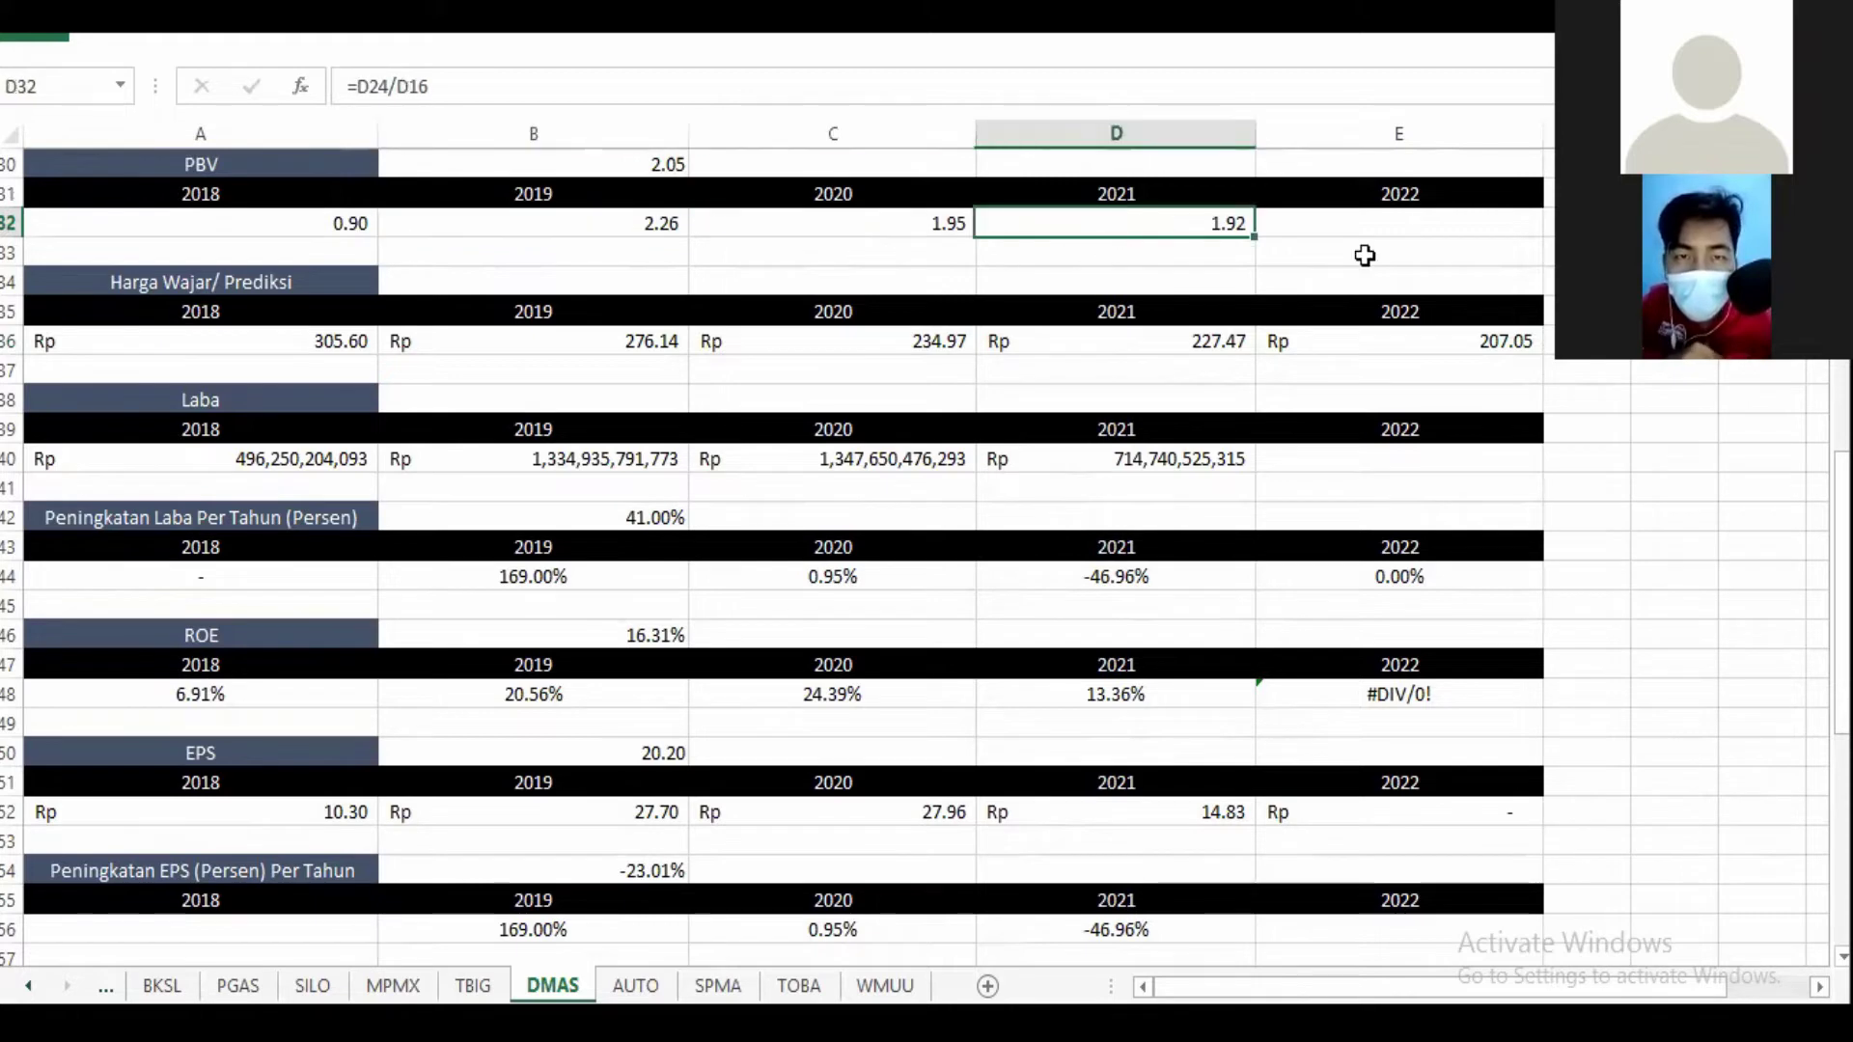
click(1428, 226)
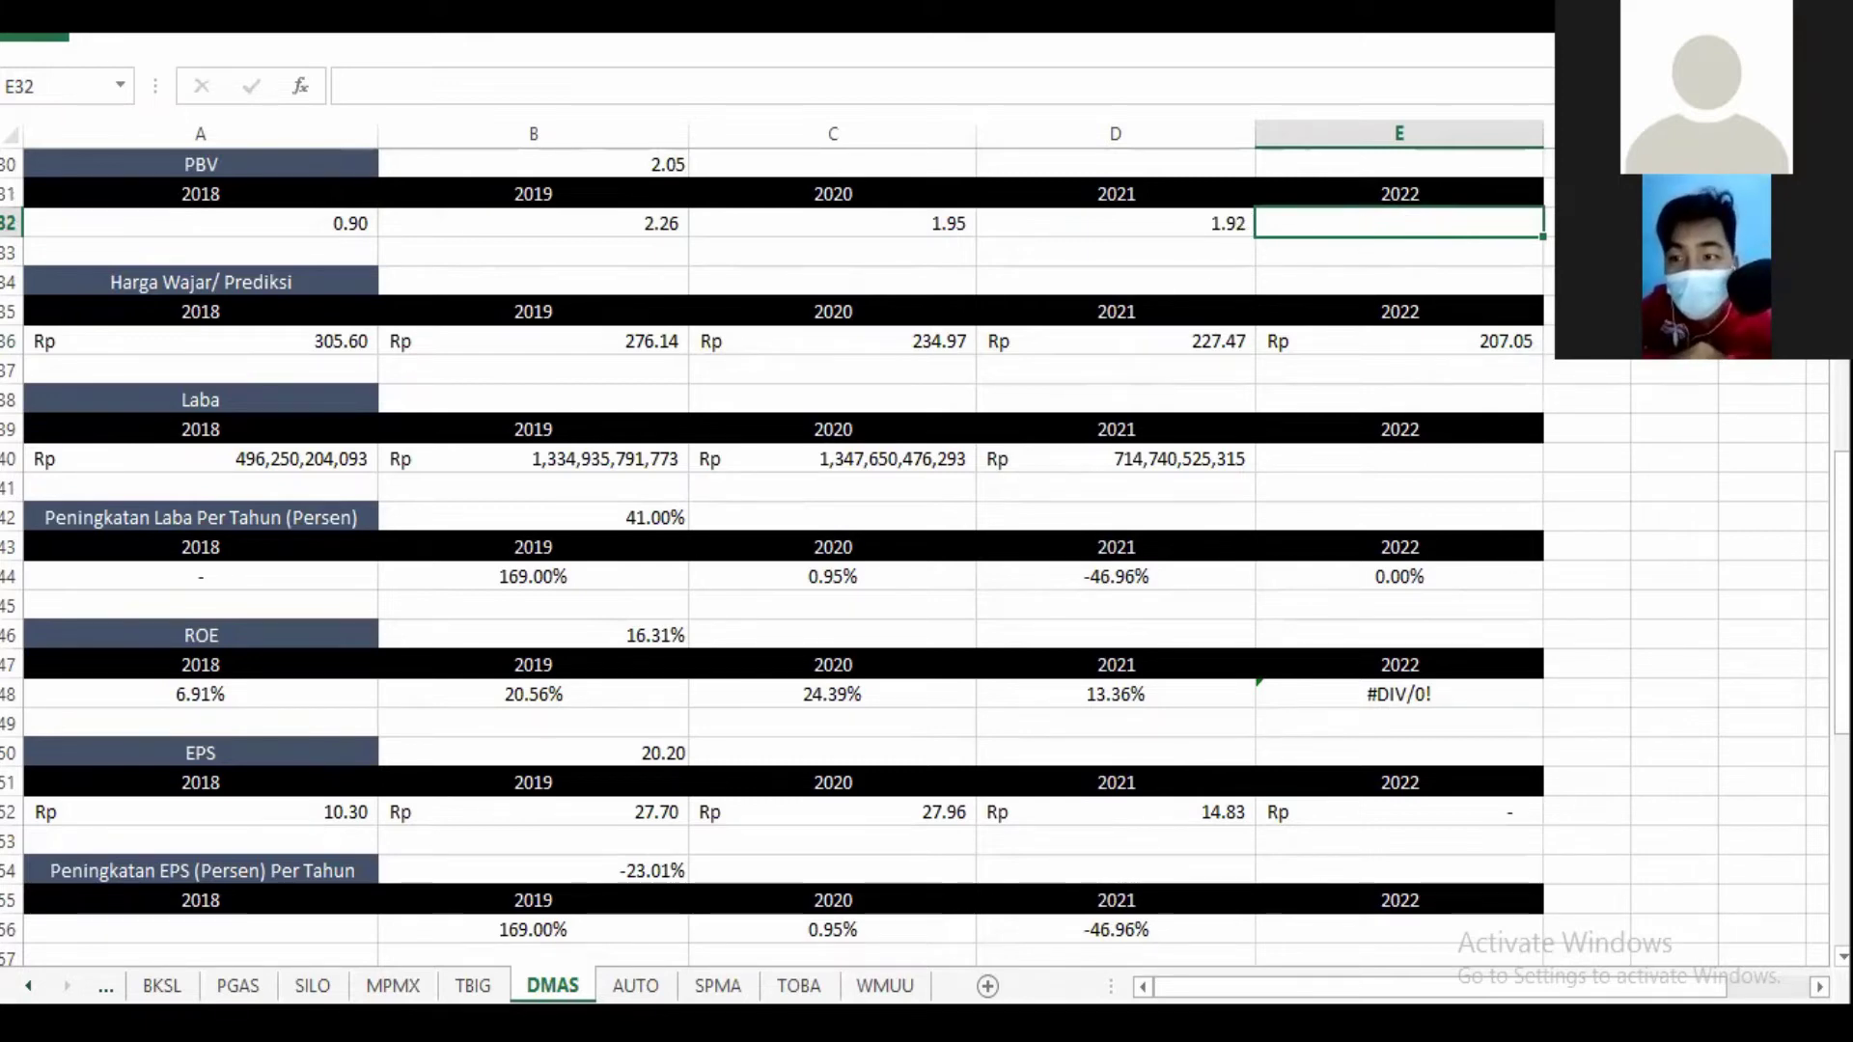
Step: Switch back to the browser to view the Google calculator result for 180/101
mouse_move(1842, 594)
mouse_down()
mouse_move(1841, 454)
mouse_move(1841, 594)
mouse_up()
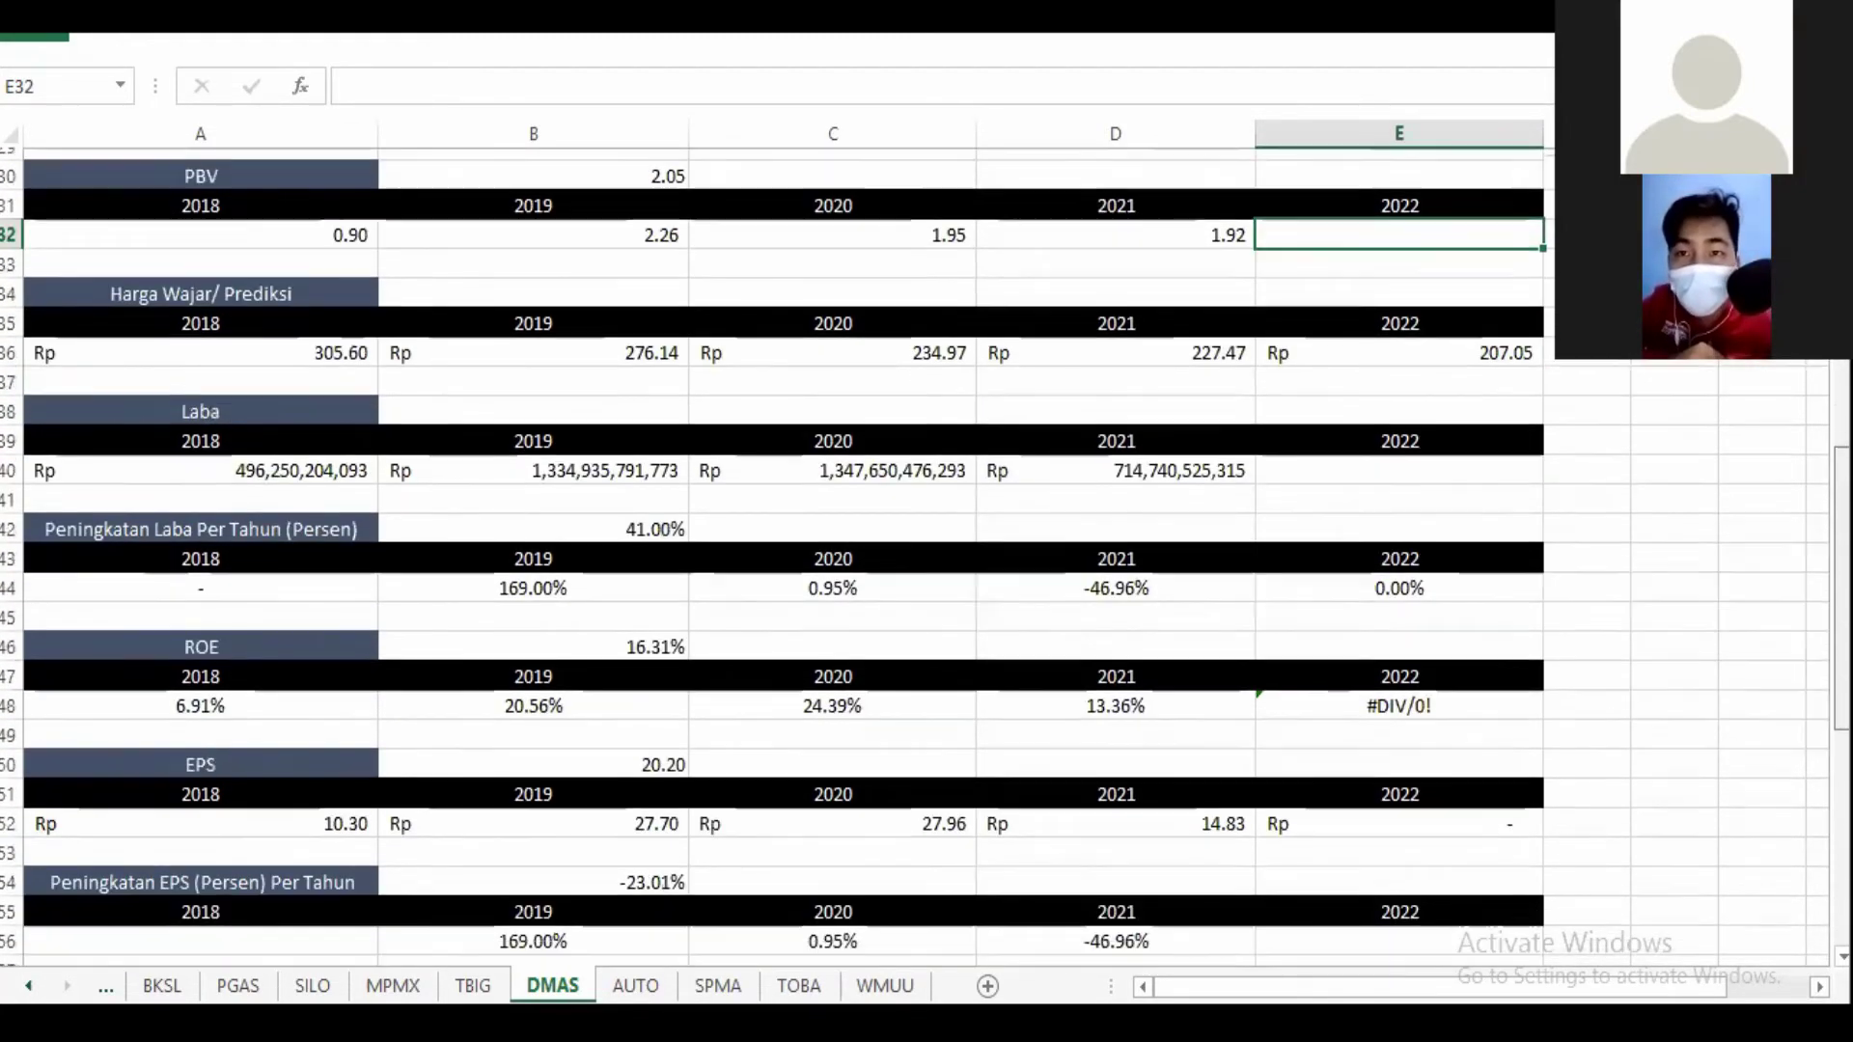
scroll(1446, 514, down, 1)
key(alt+Tab)
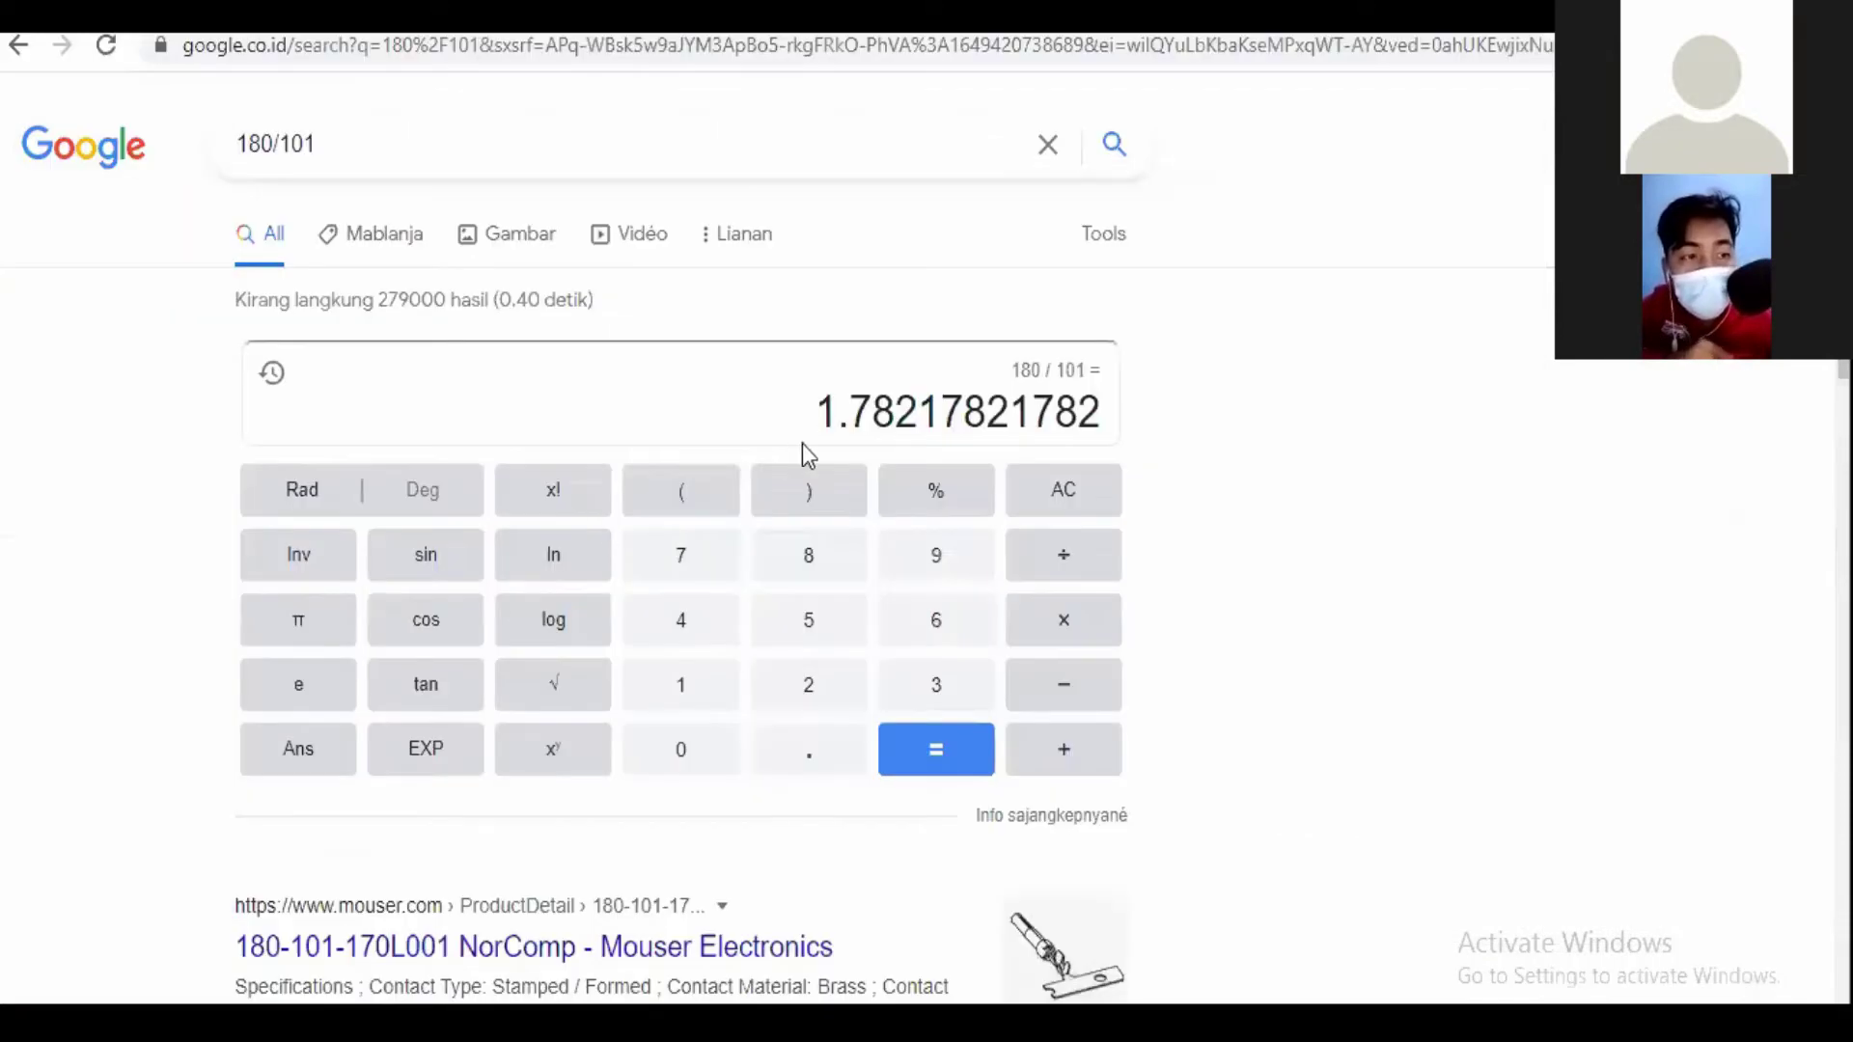
Step: Go back to the DMAS share price results in the browser and return to the Excel workbook
click(18, 45)
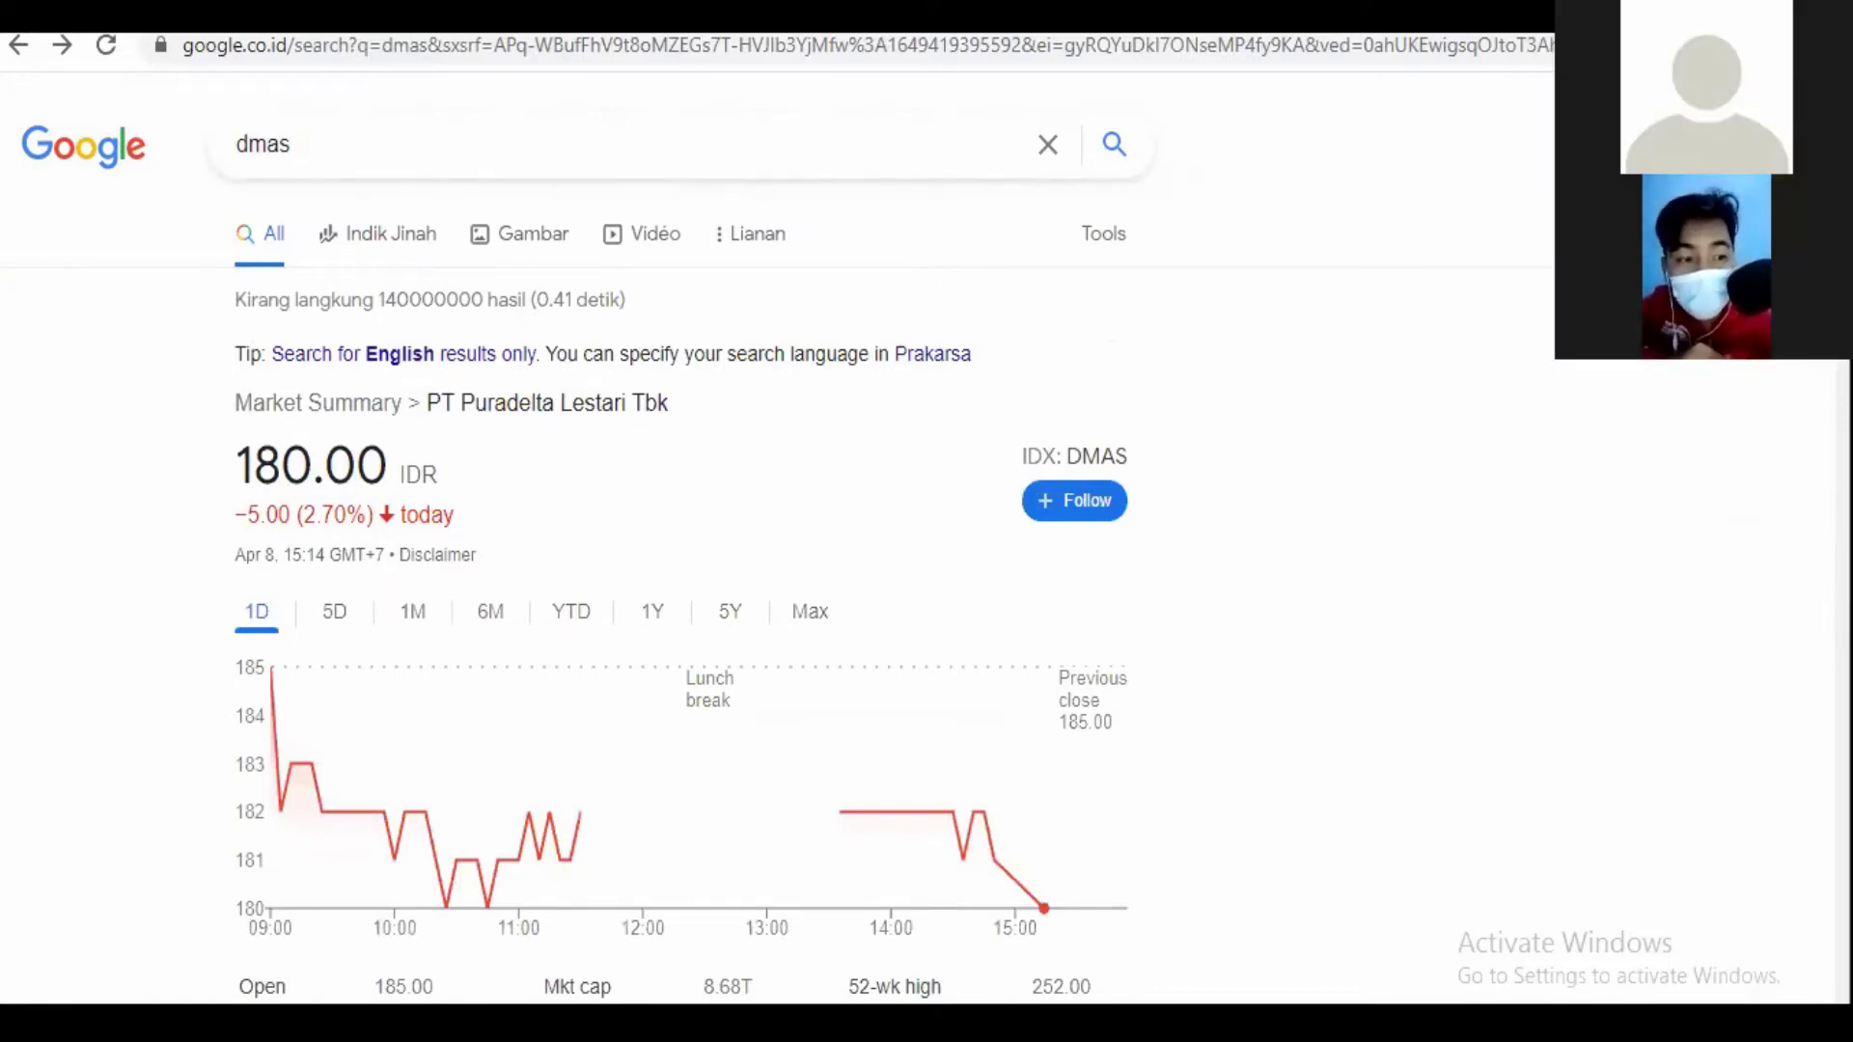
key(alt+Tab)
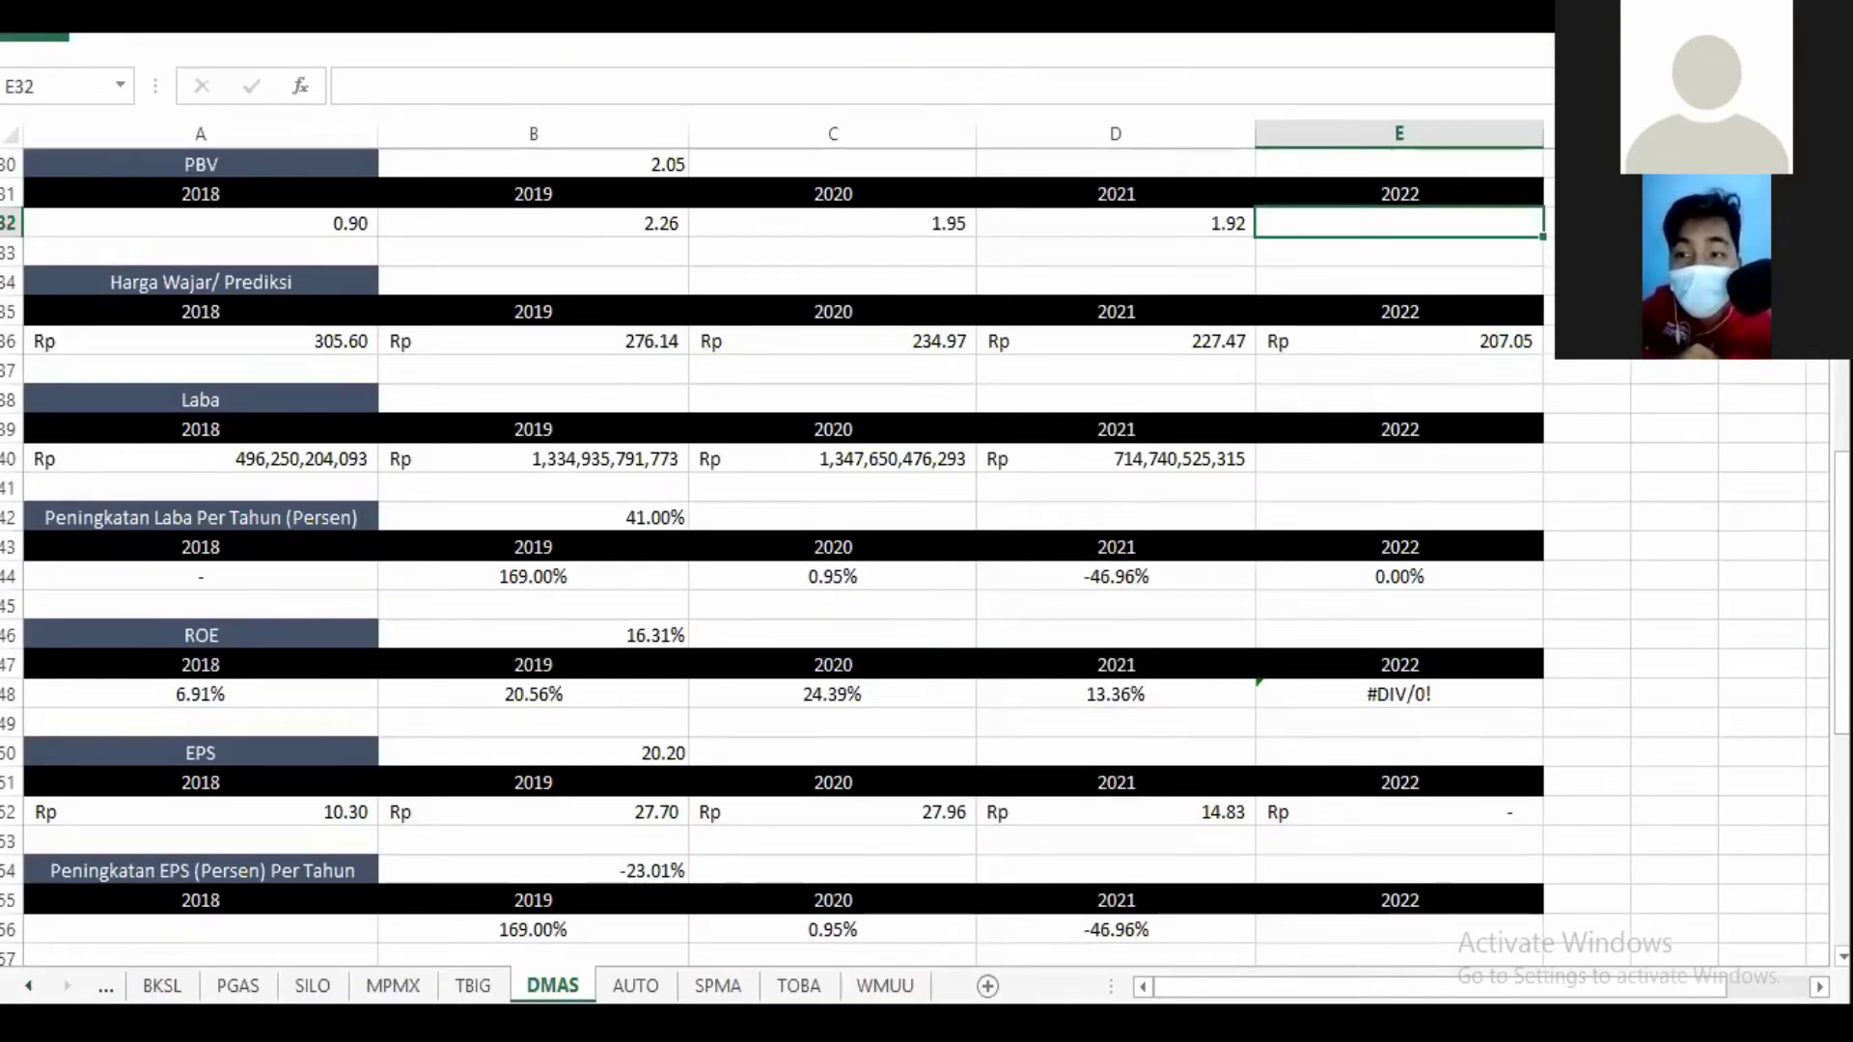
Step: Compare the Laba values for 2018 and 2019 and inspect the 2018 ROE formula
drag(1840, 529, 1840, 611)
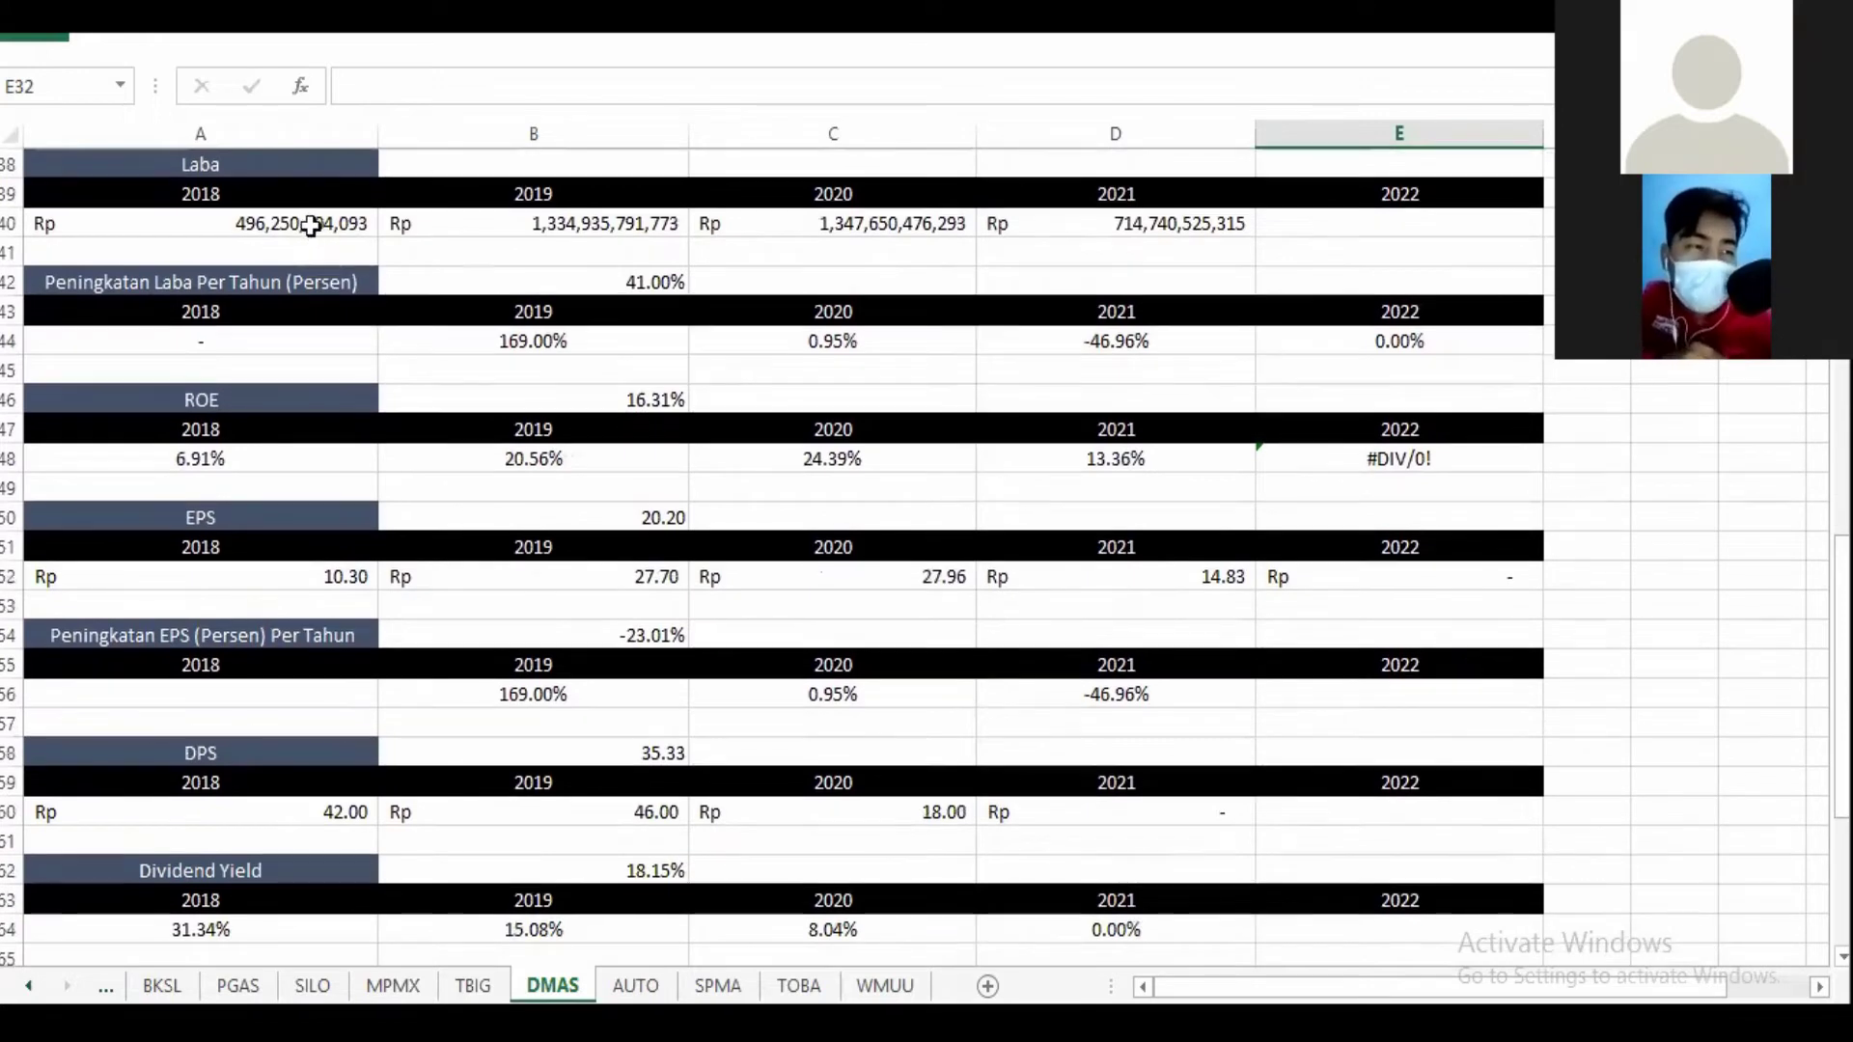
click(307, 223)
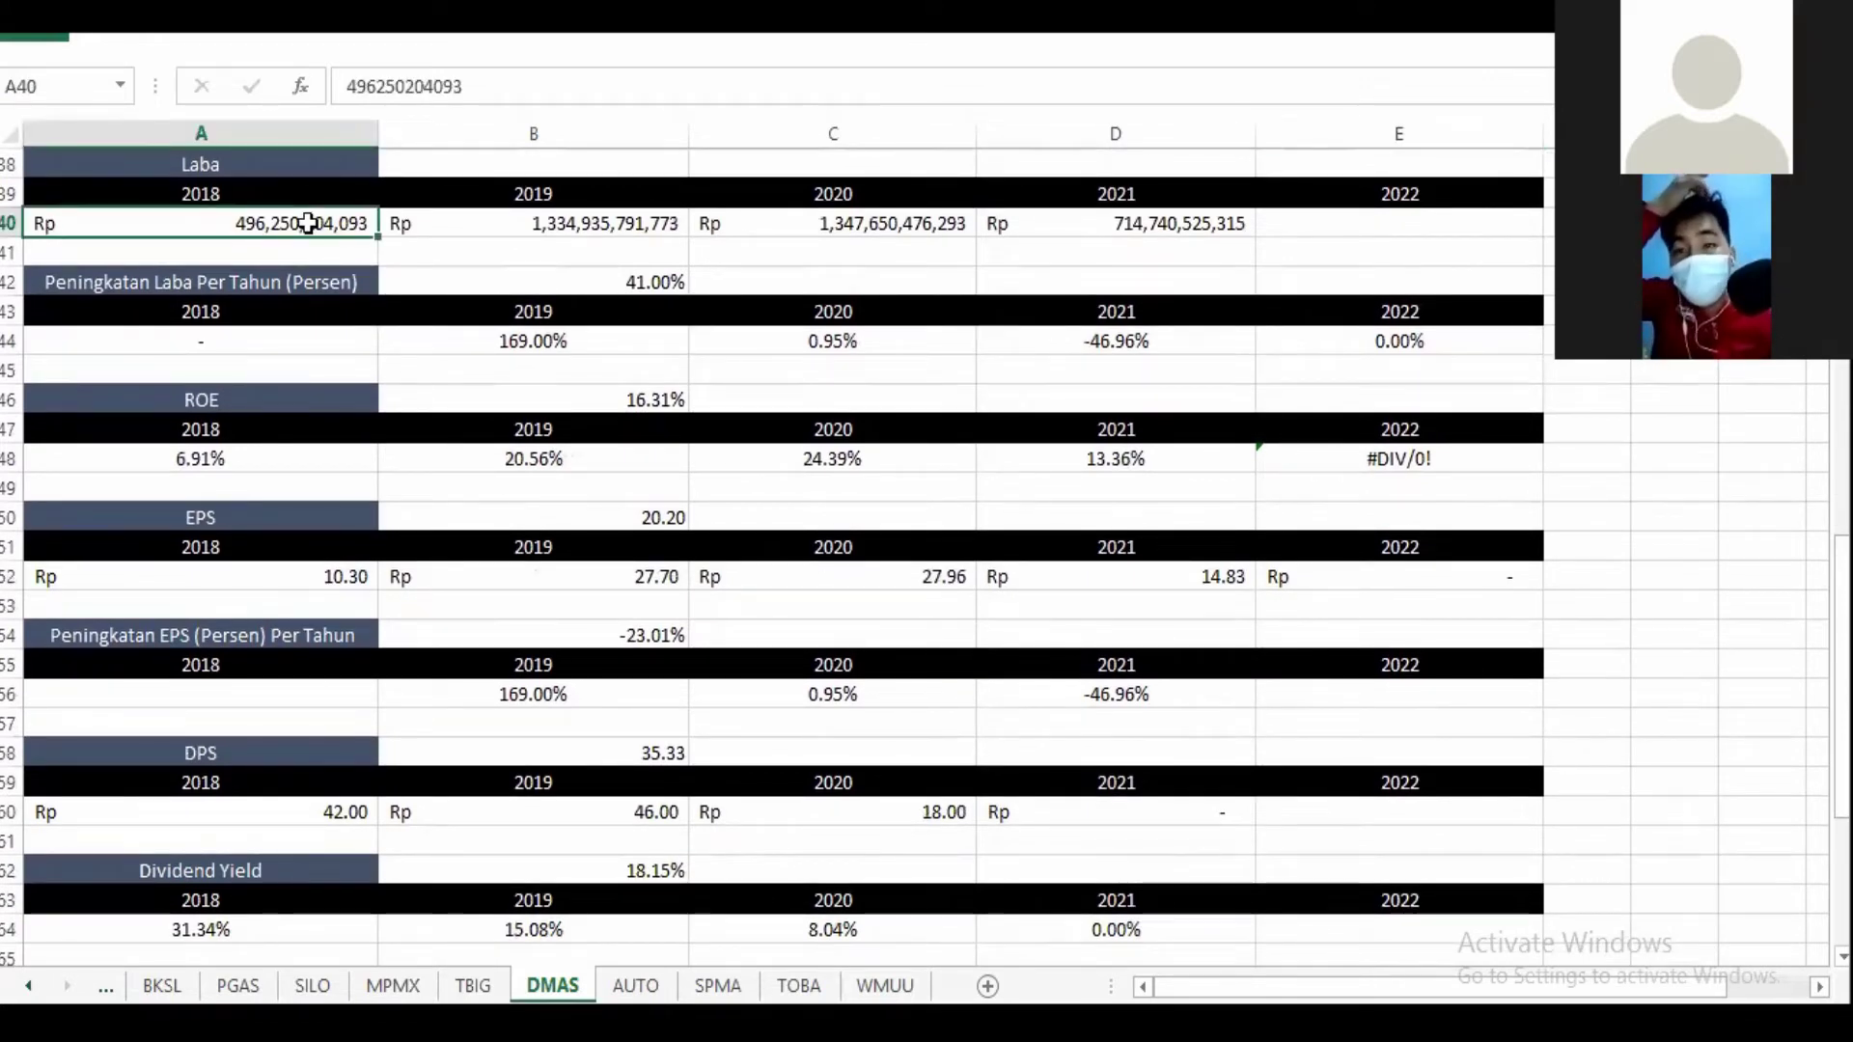
click(554, 226)
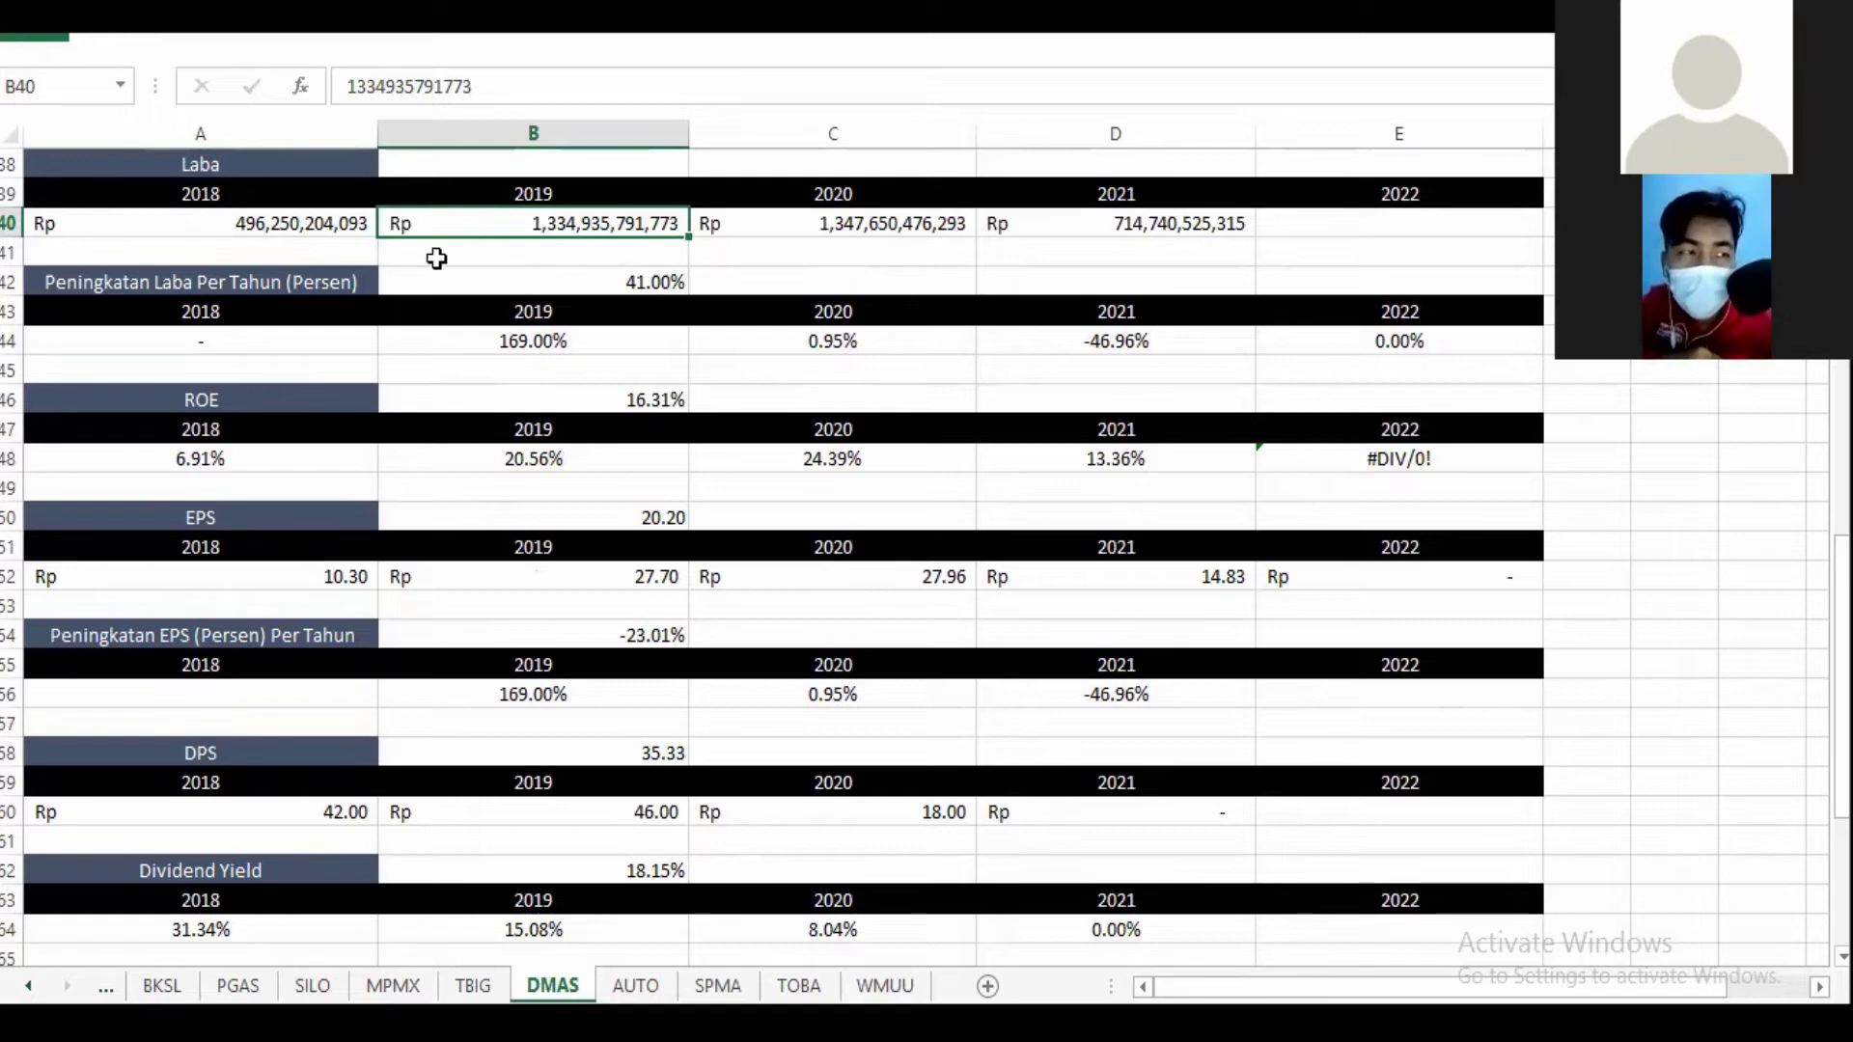
click(289, 227)
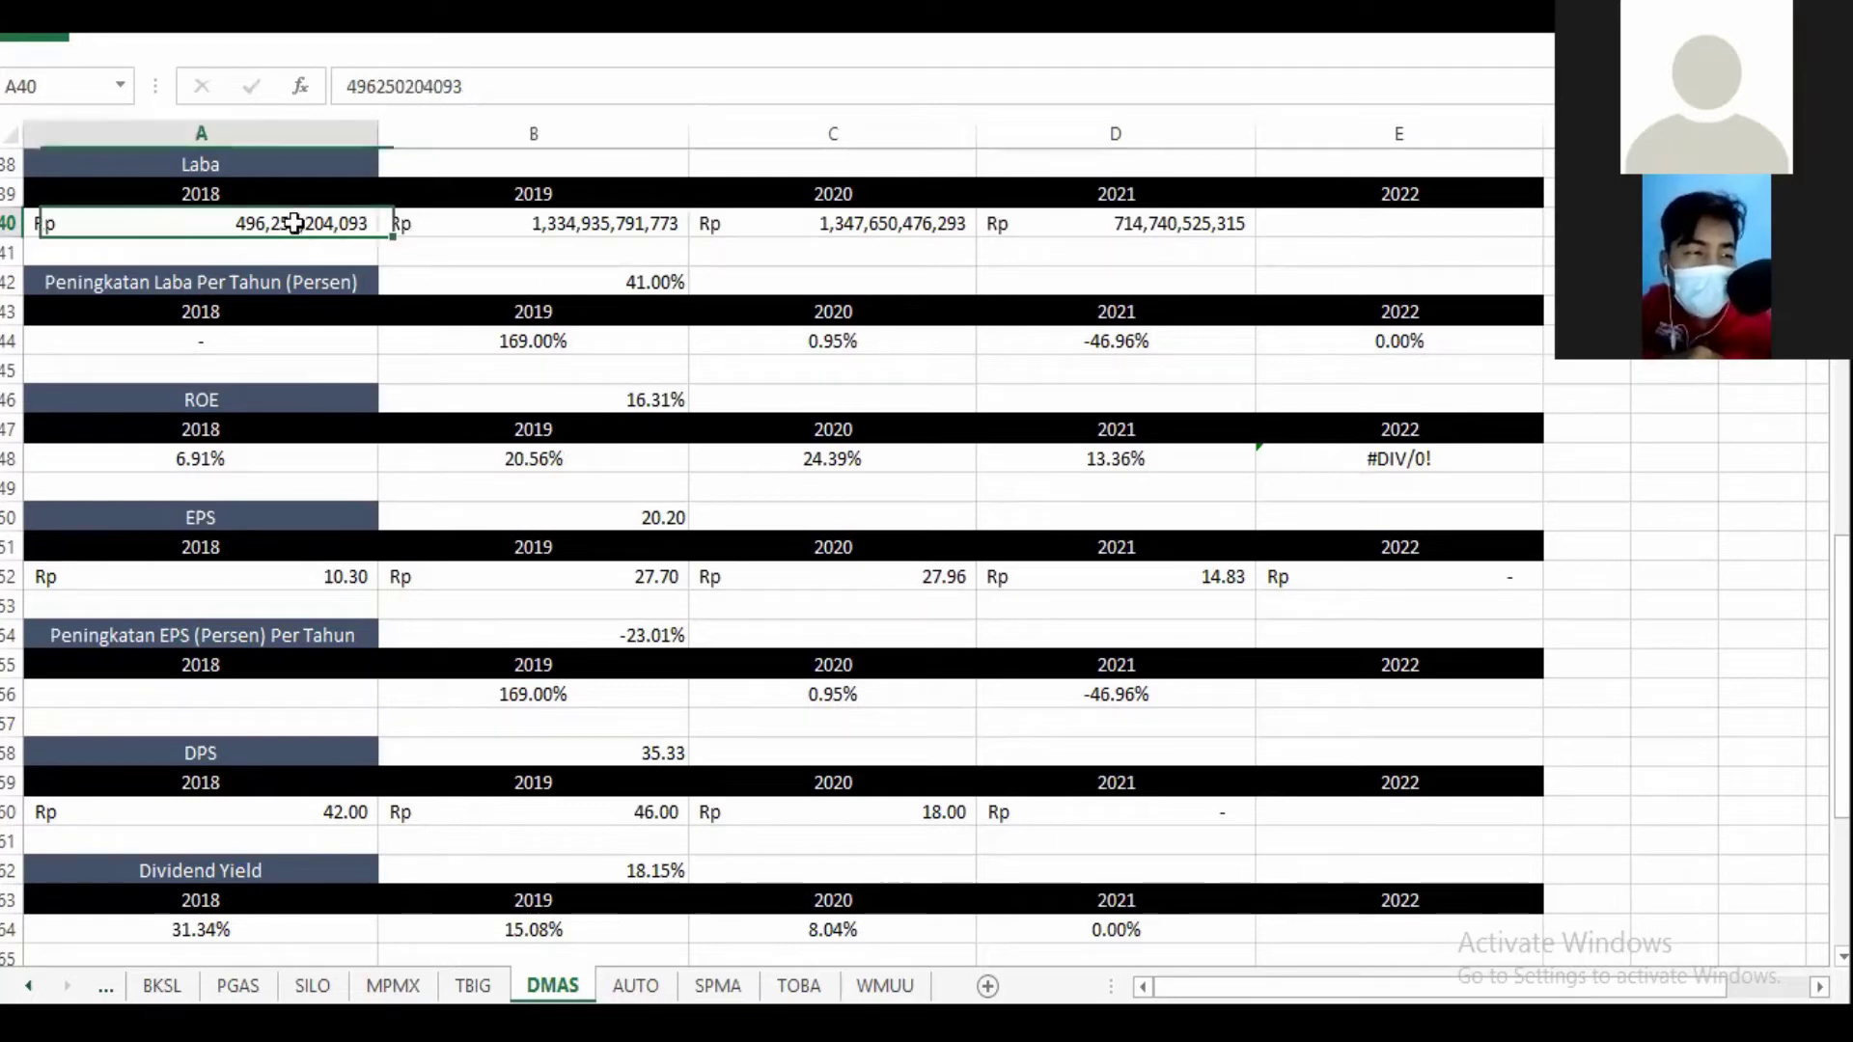
click(292, 469)
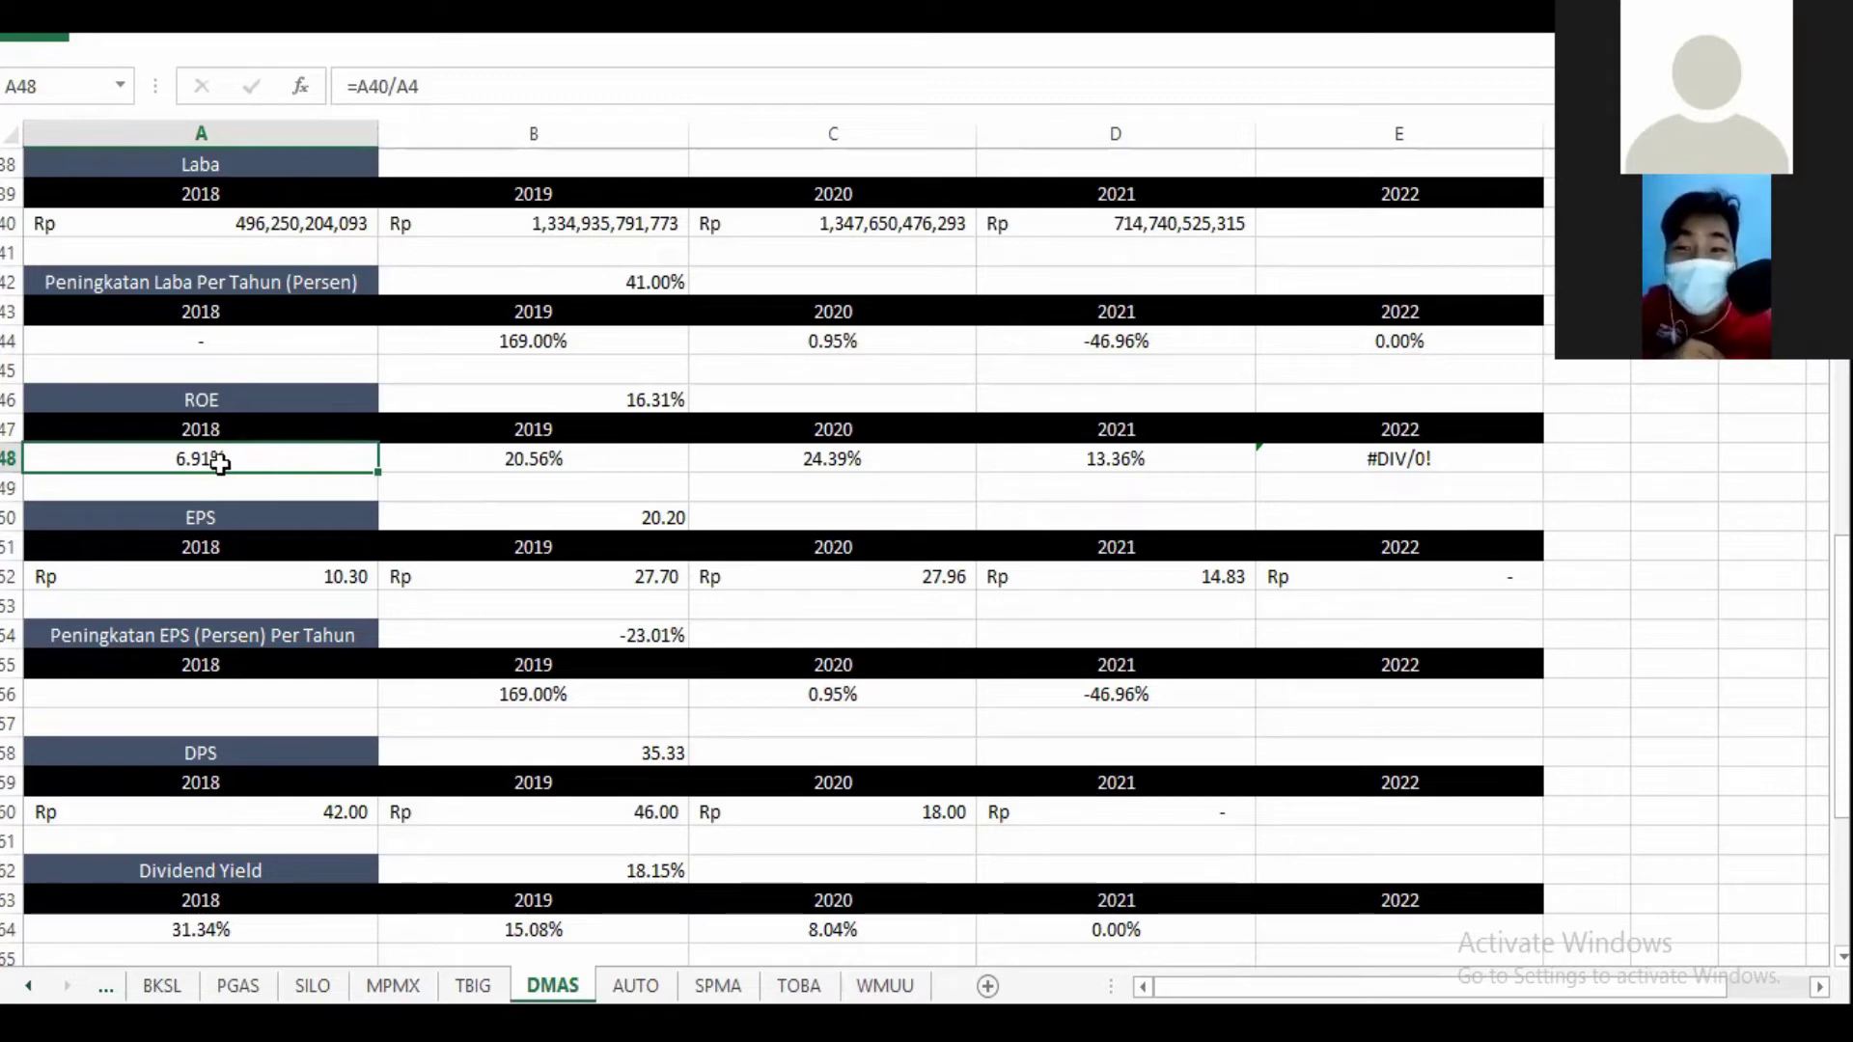
Step: Recheck the 2018 and 2019 Laba values and inspect the 2019 formulas for yearly profit growth and ROE
click(480, 221)
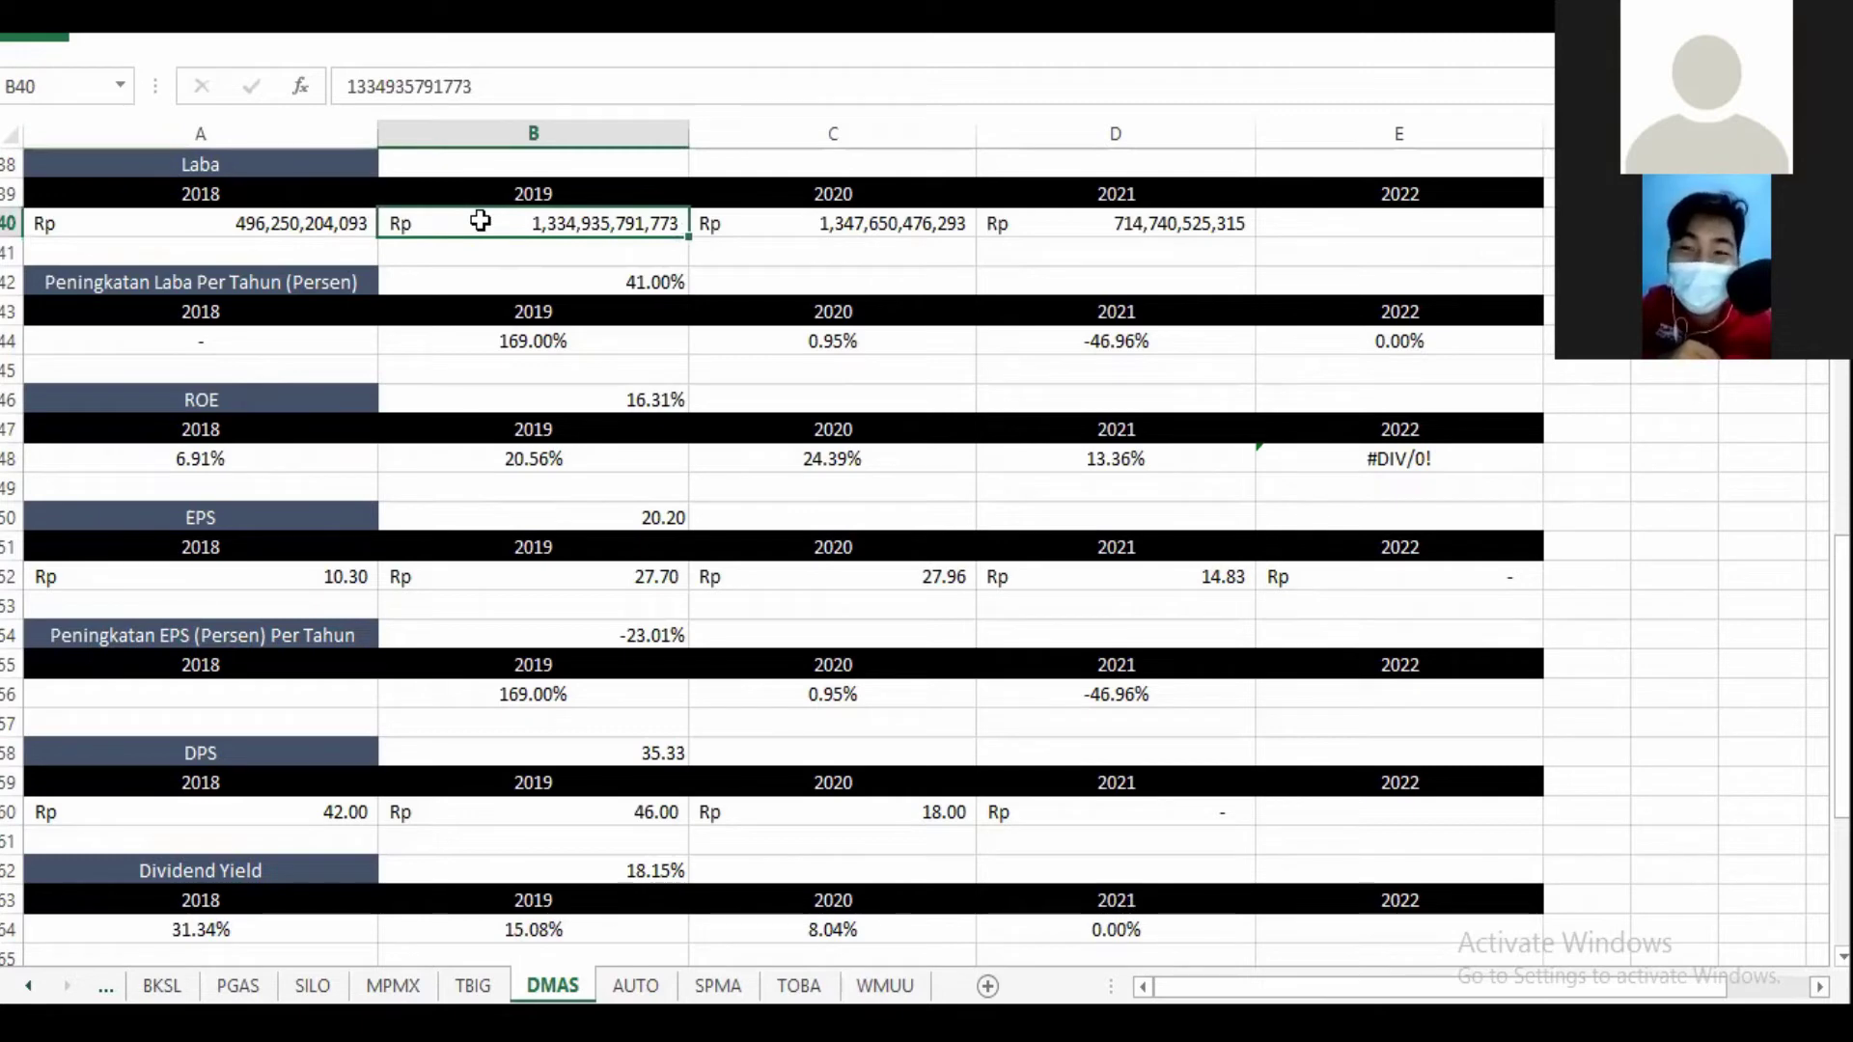
click(319, 226)
click(522, 224)
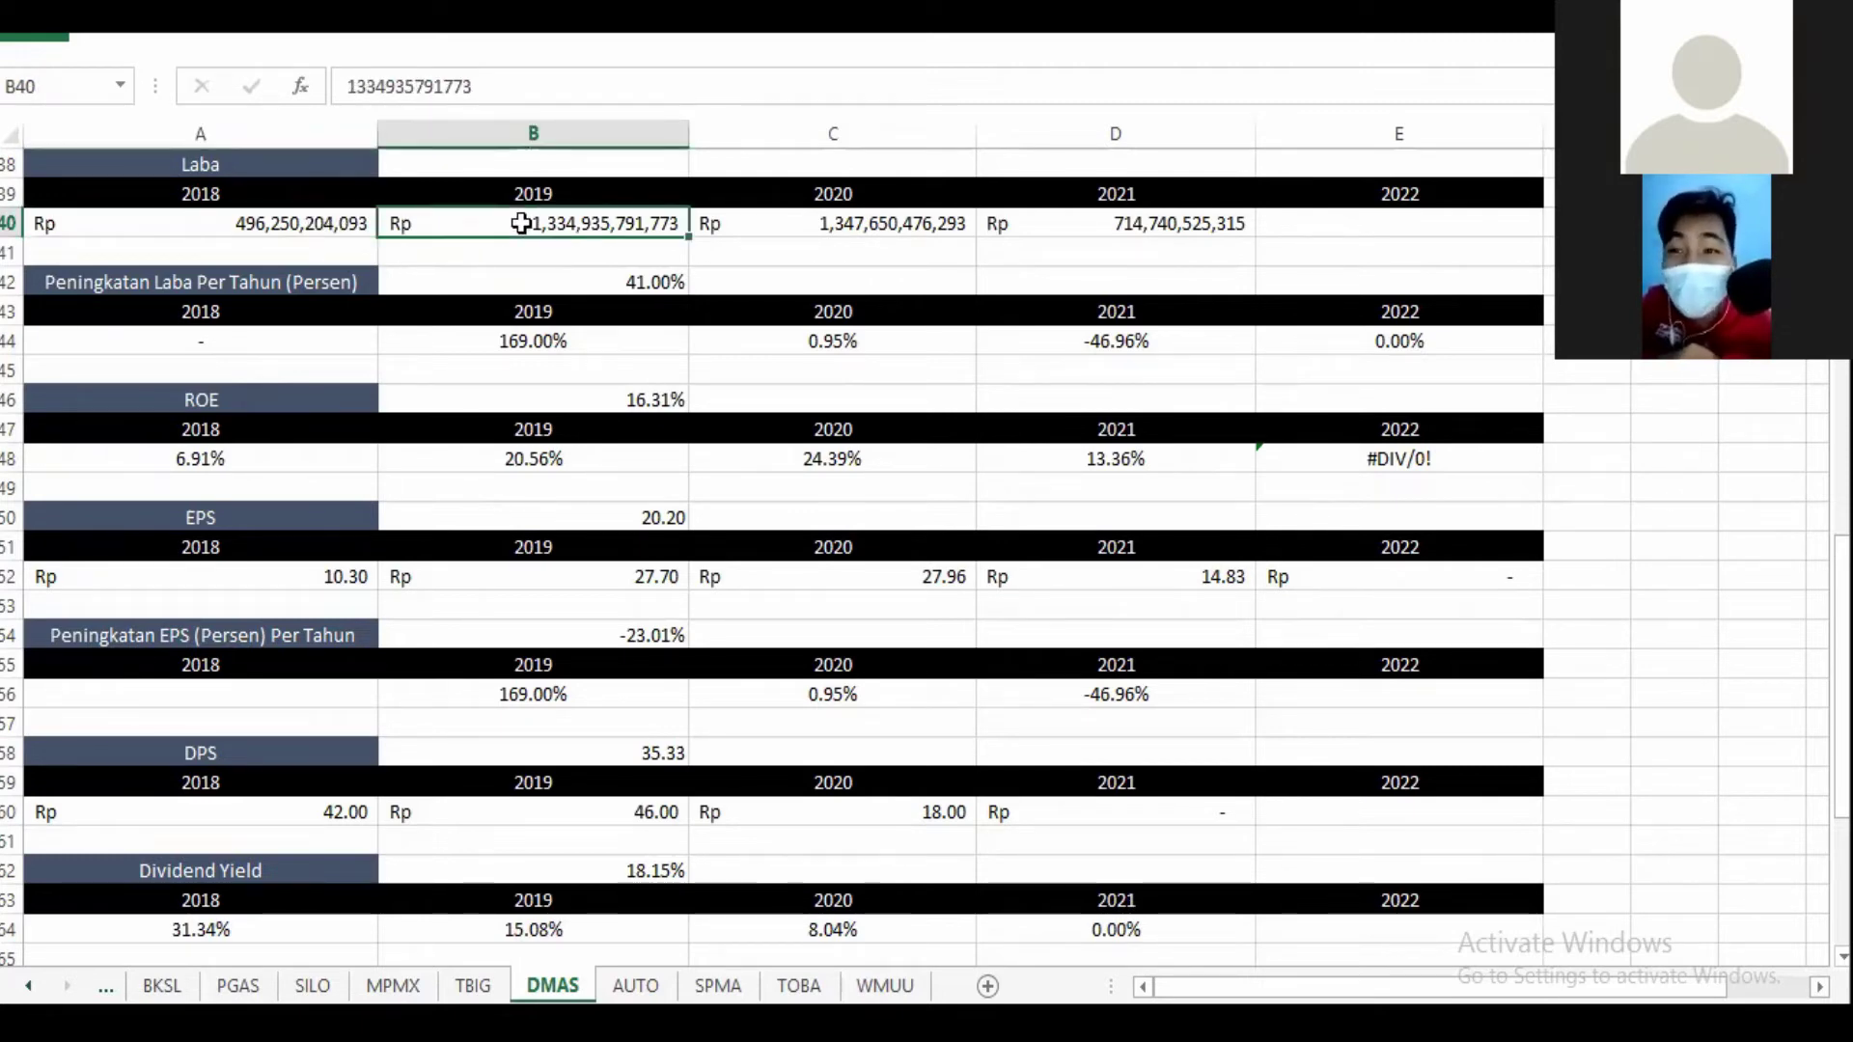
click(483, 363)
click(472, 343)
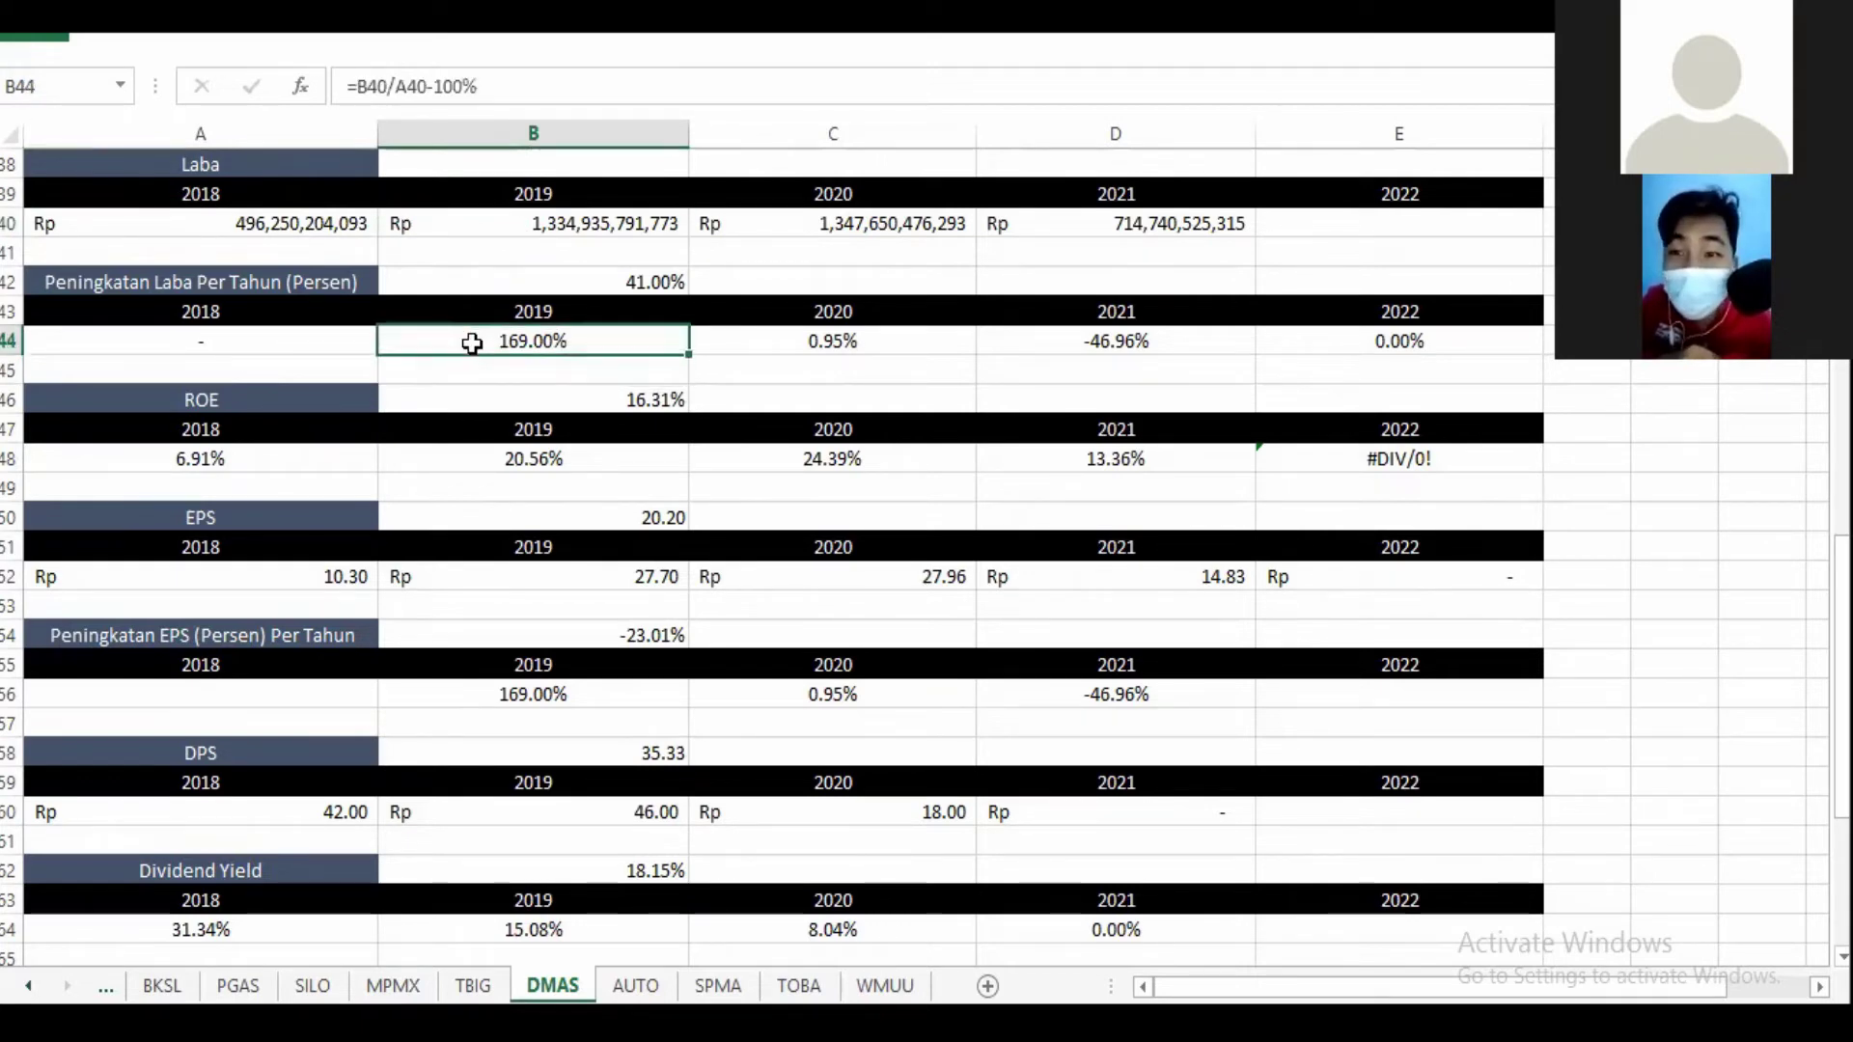
click(505, 464)
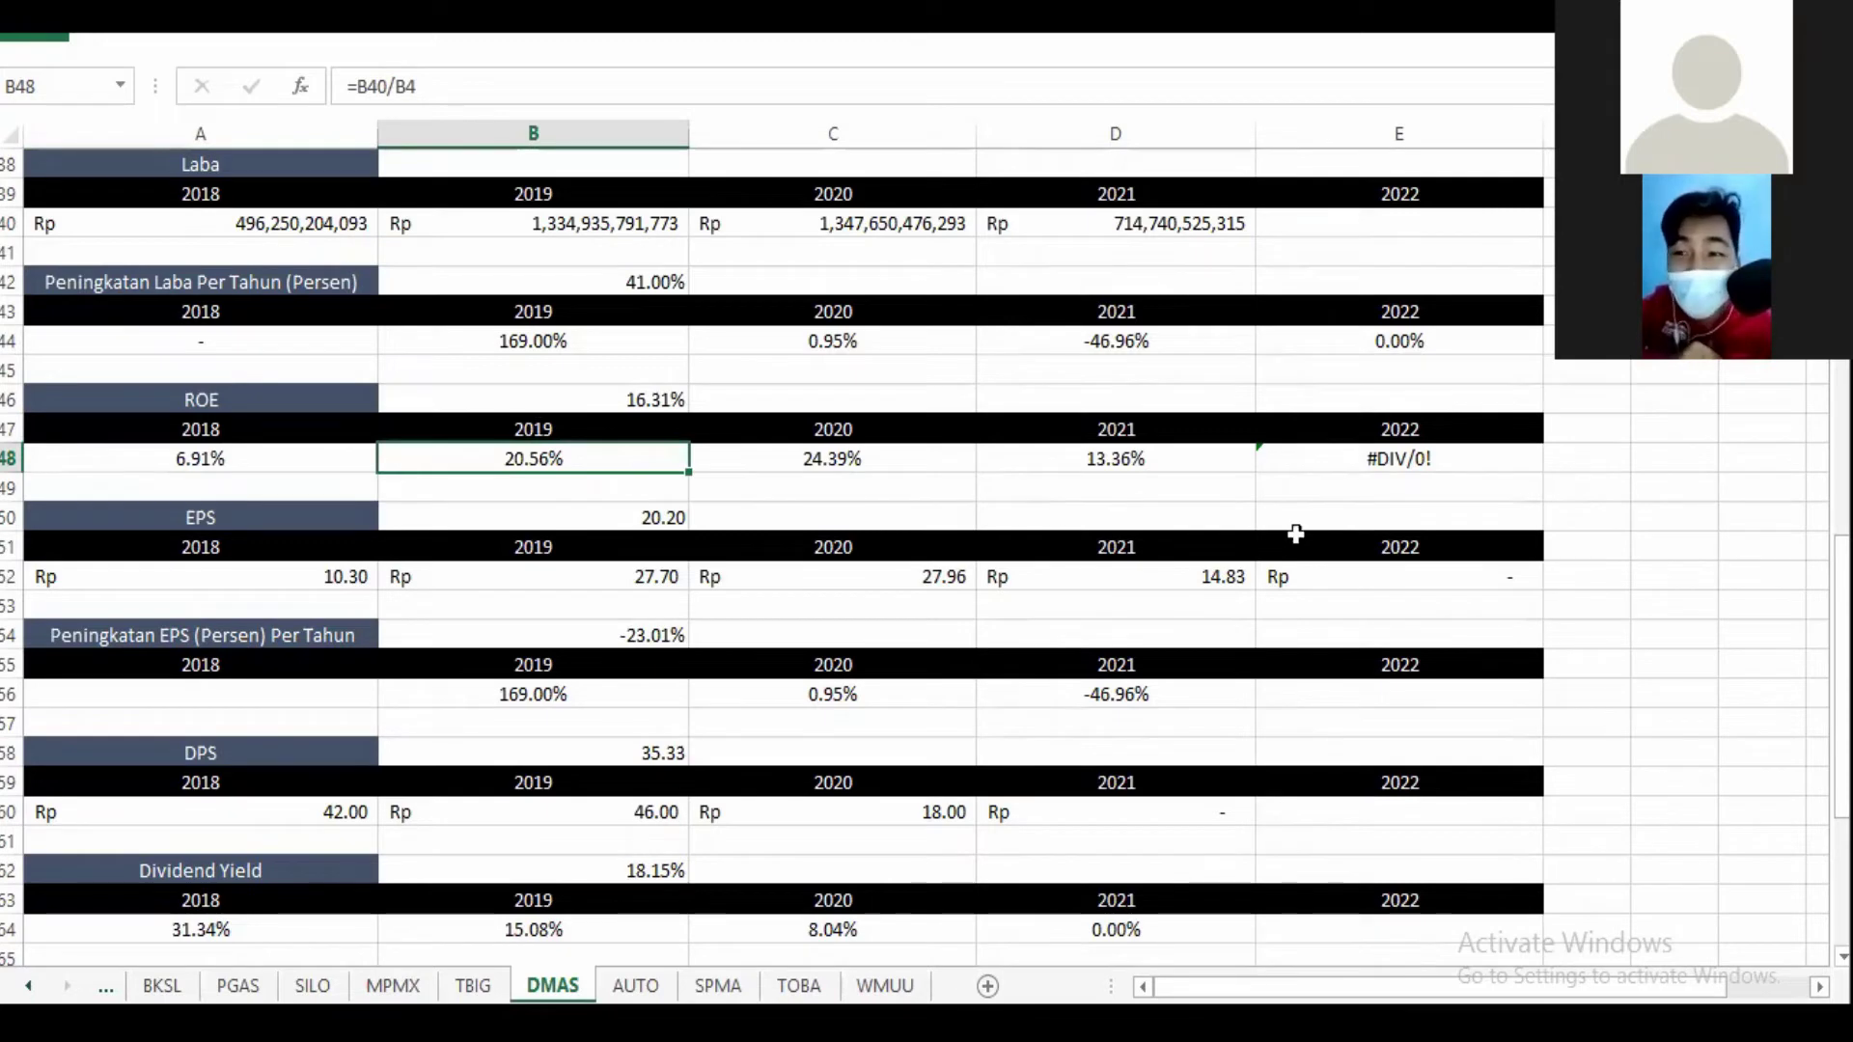
Step: Review the 2019 and 2020 Ekuitas values and the 2020 Ekuitas (Persen) formula
scroll(869, 308, up, 12)
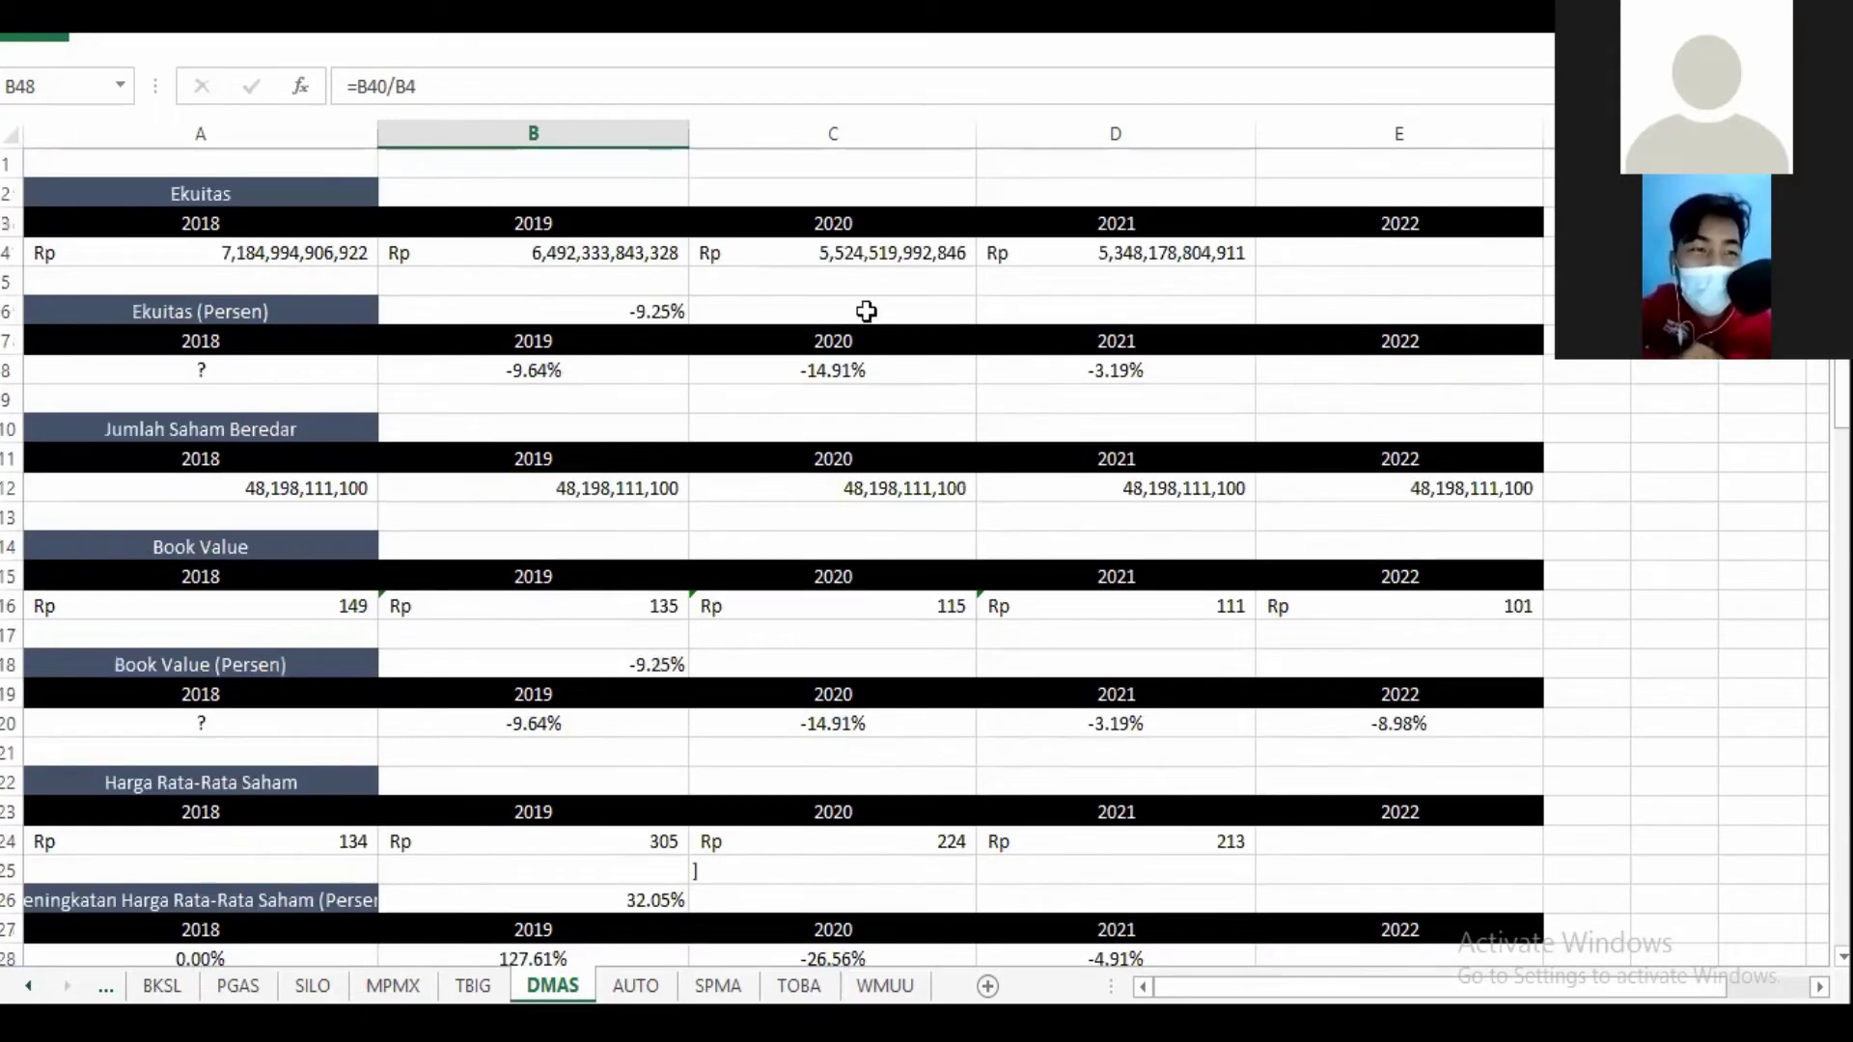
click(620, 257)
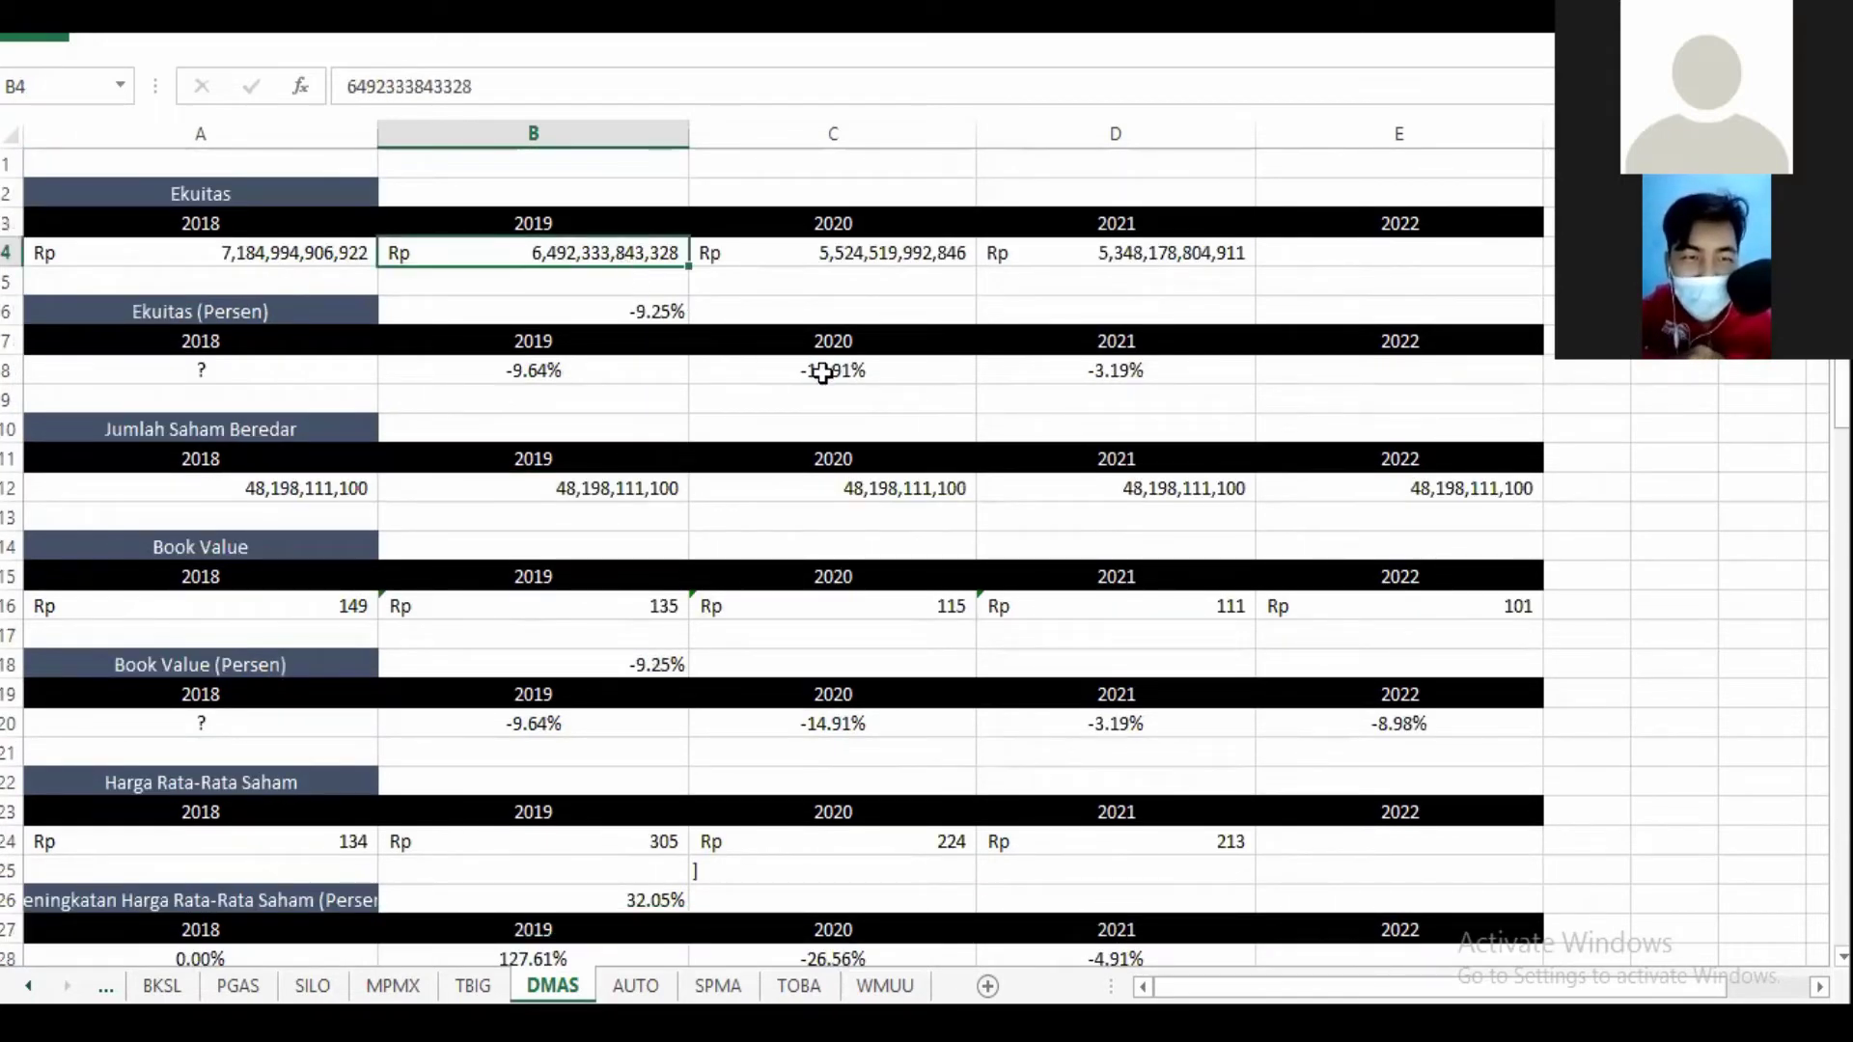
click(822, 373)
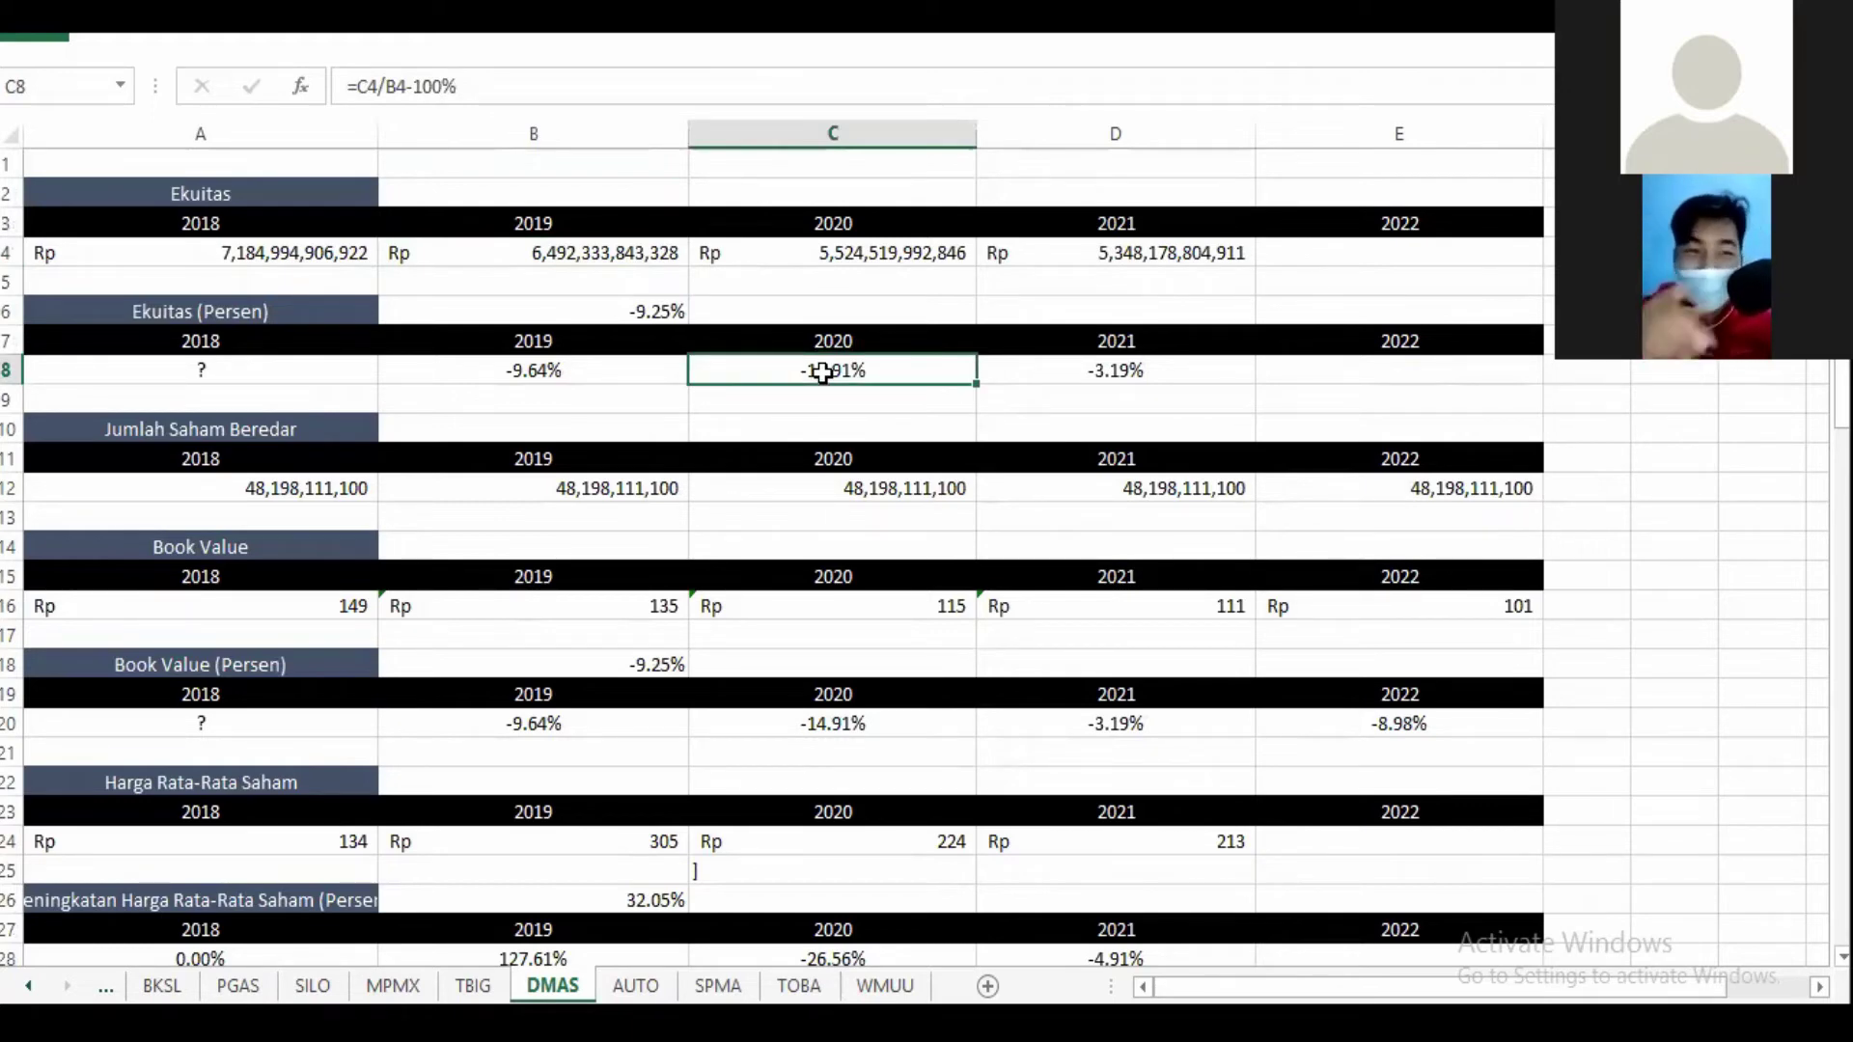
click(881, 249)
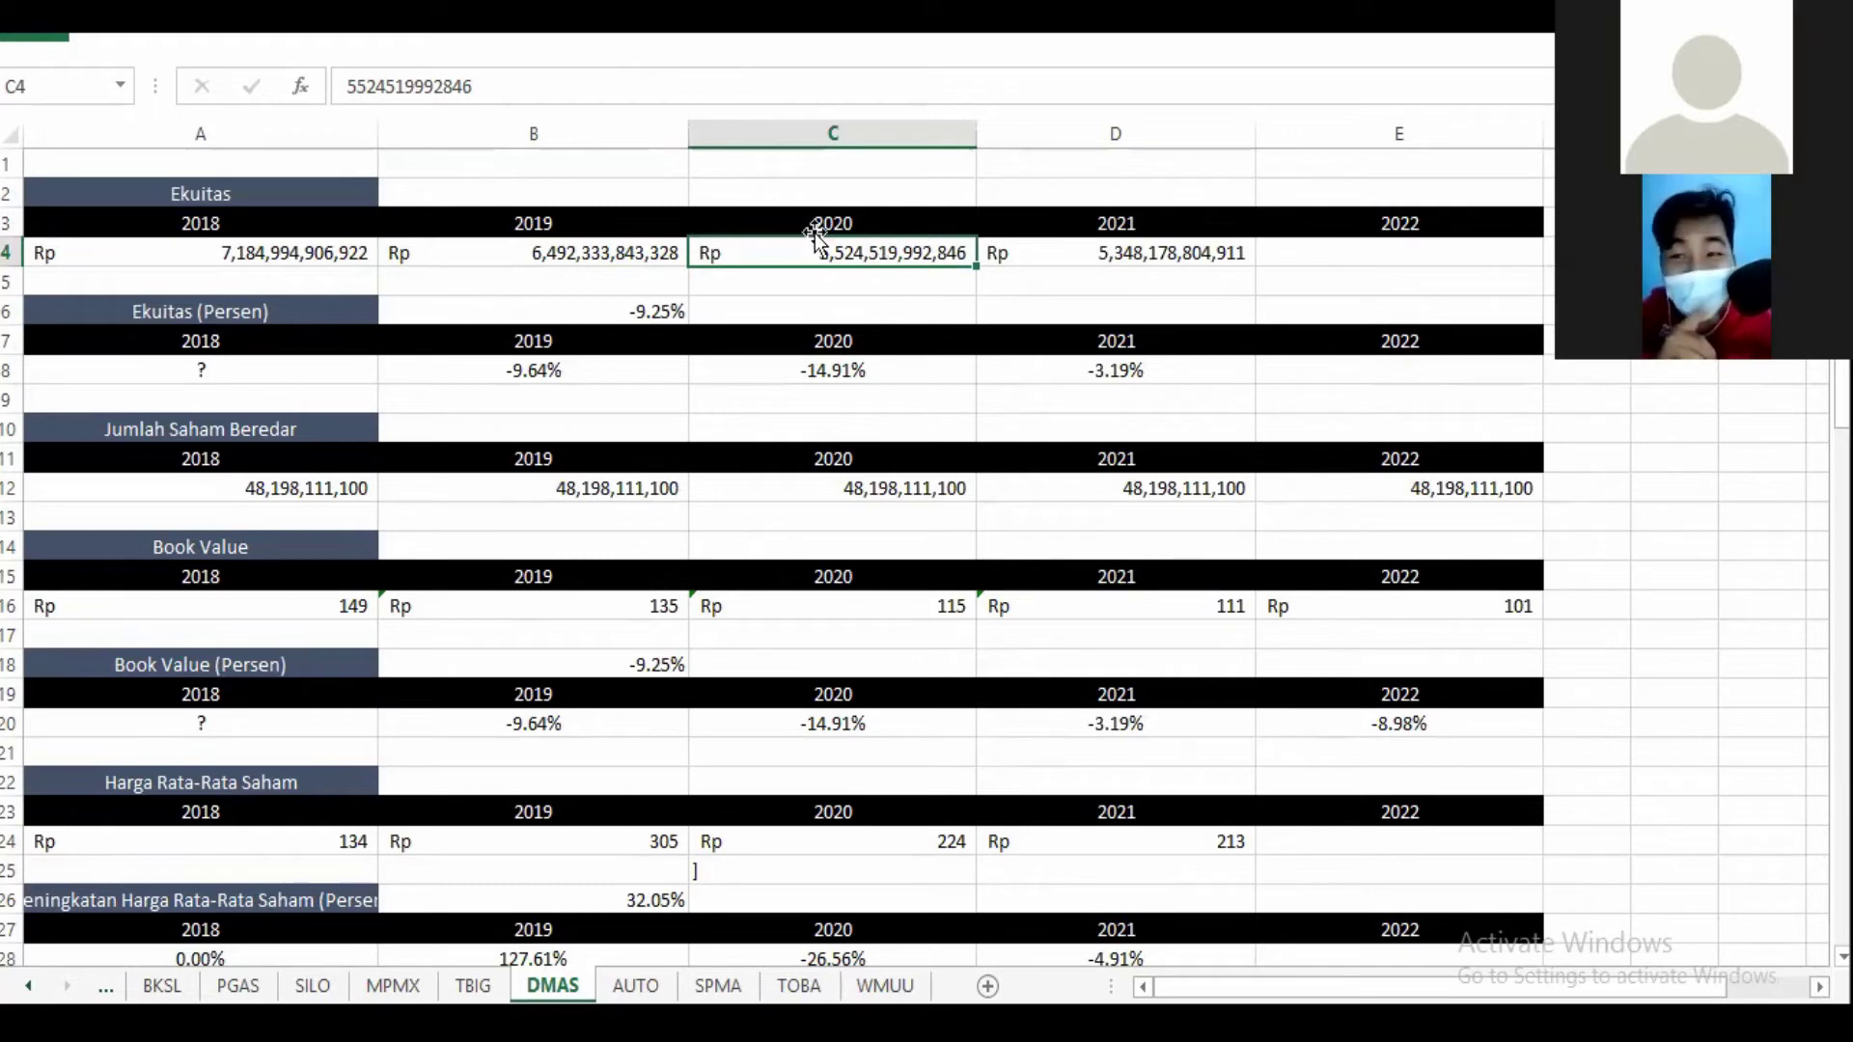
click(582, 257)
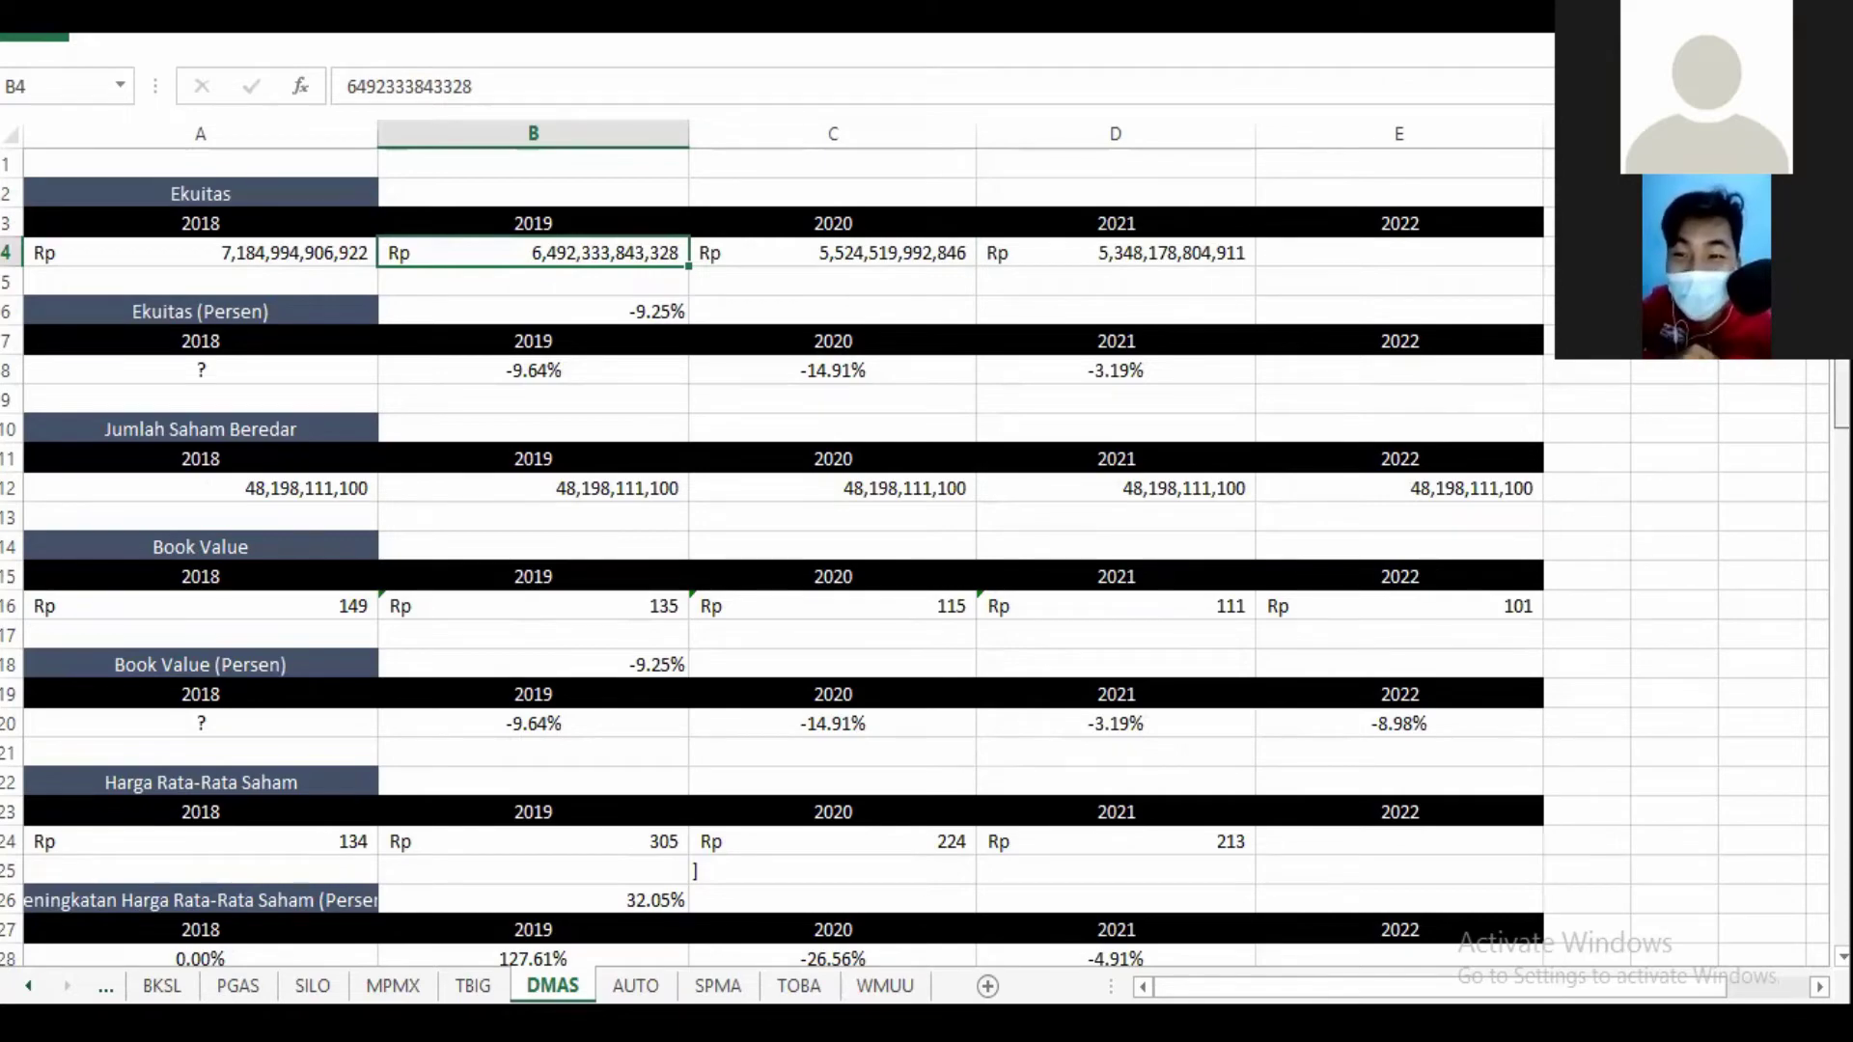
Step: Look over the DMAS sheet's yearly metrics from the PBV section down to PER (Persen)
scroll(915, 557, down, 10)
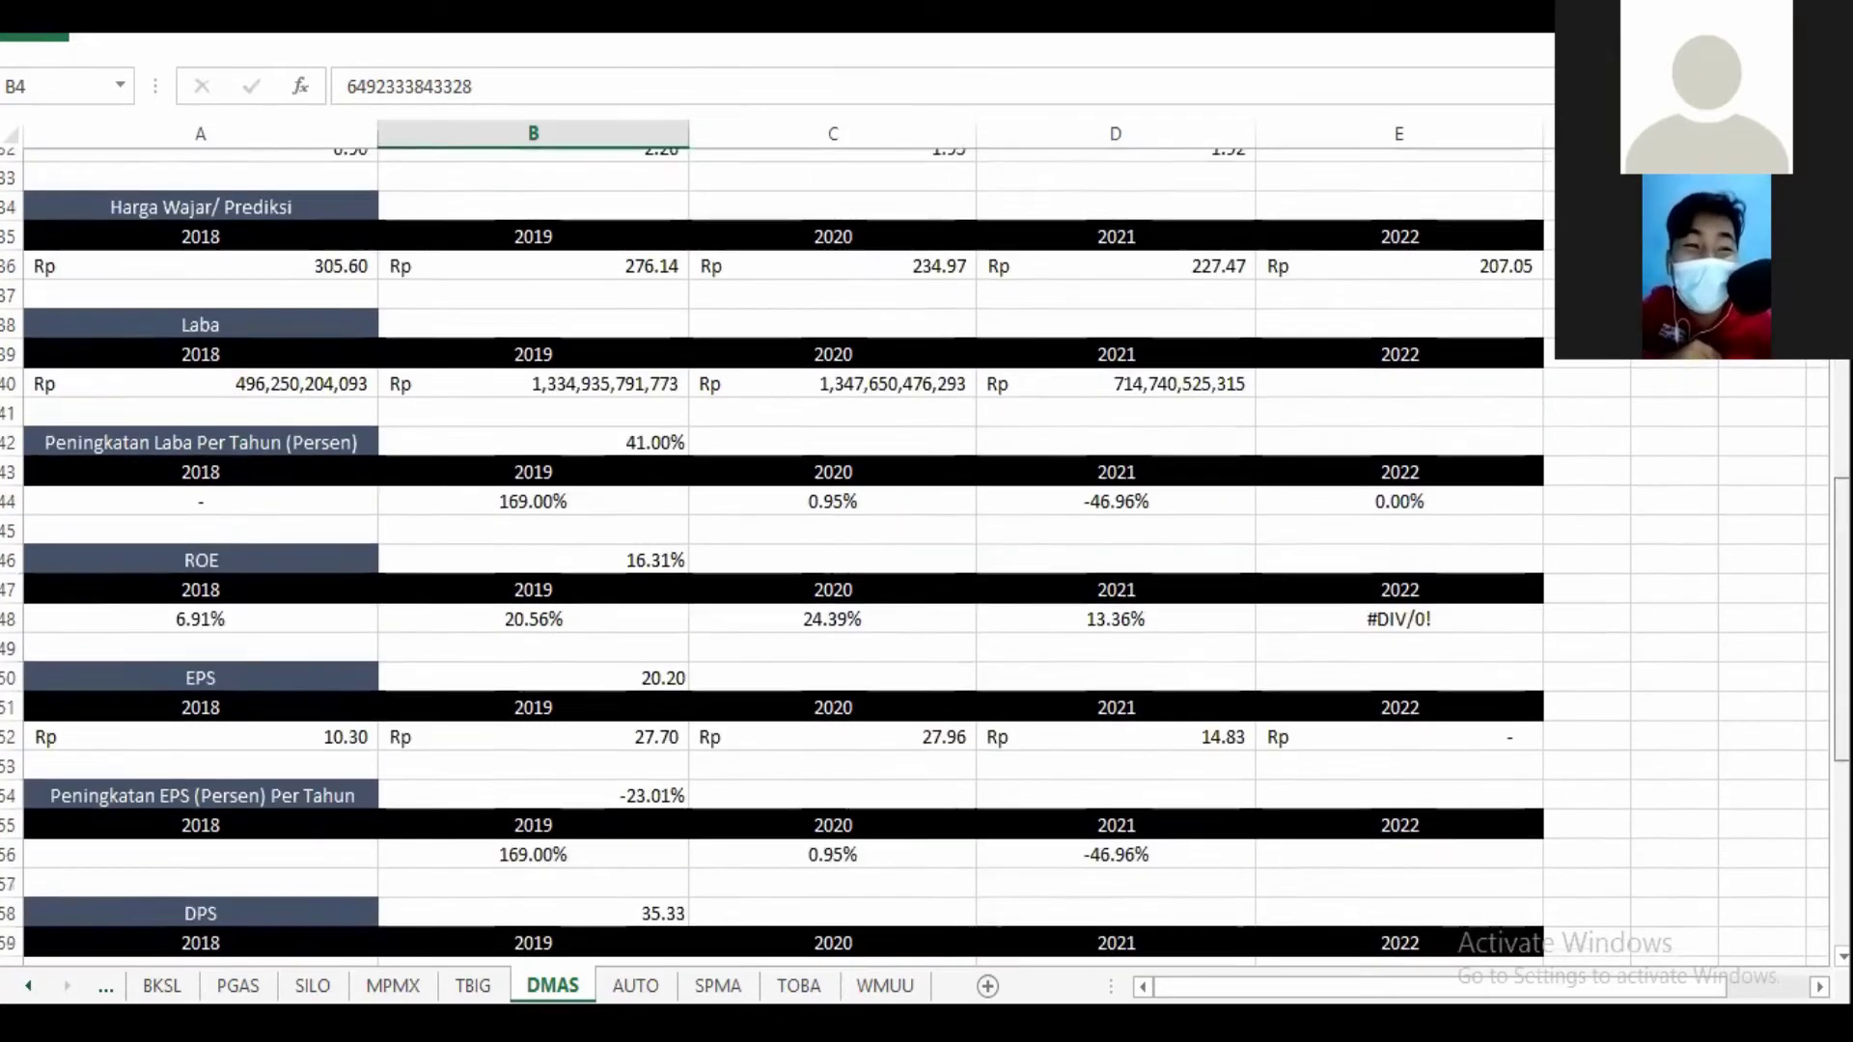
scroll(915, 557, up, 1)
scroll(915, 556, down, 3)
scroll(914, 557, up, 1)
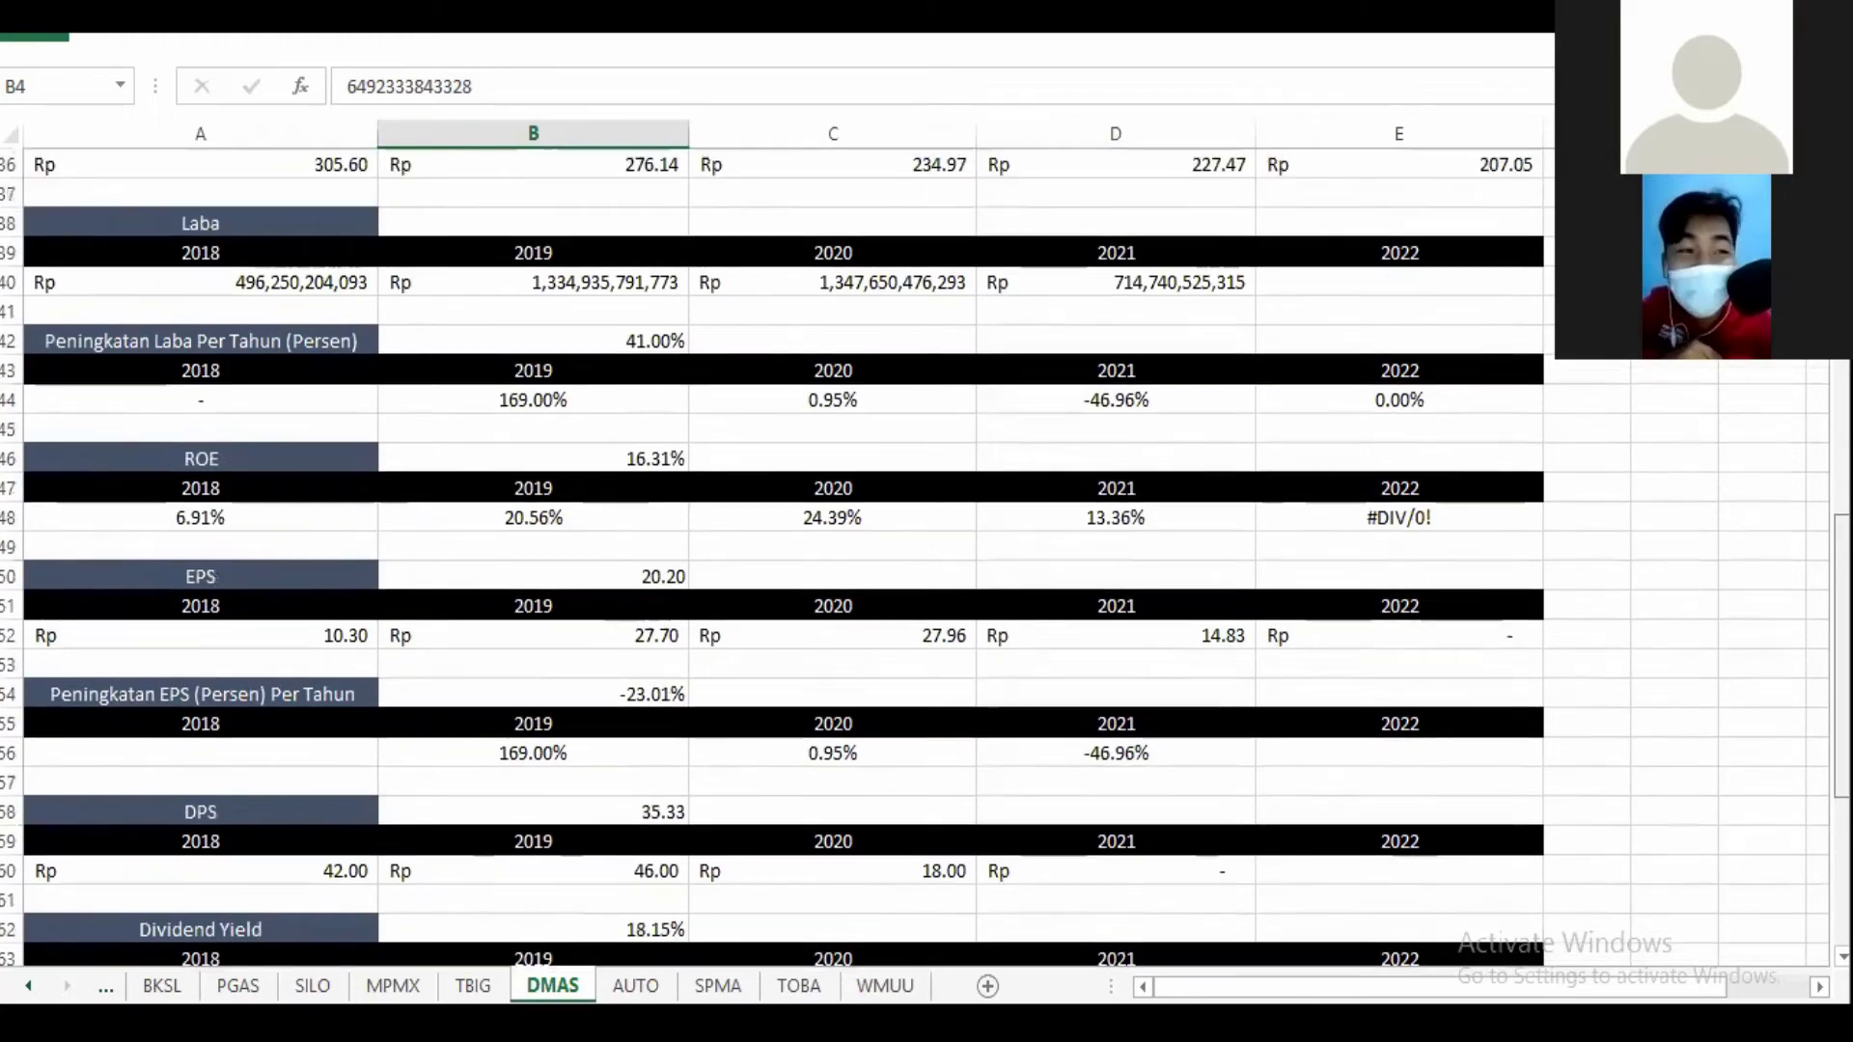
scroll(914, 557, up, 2)
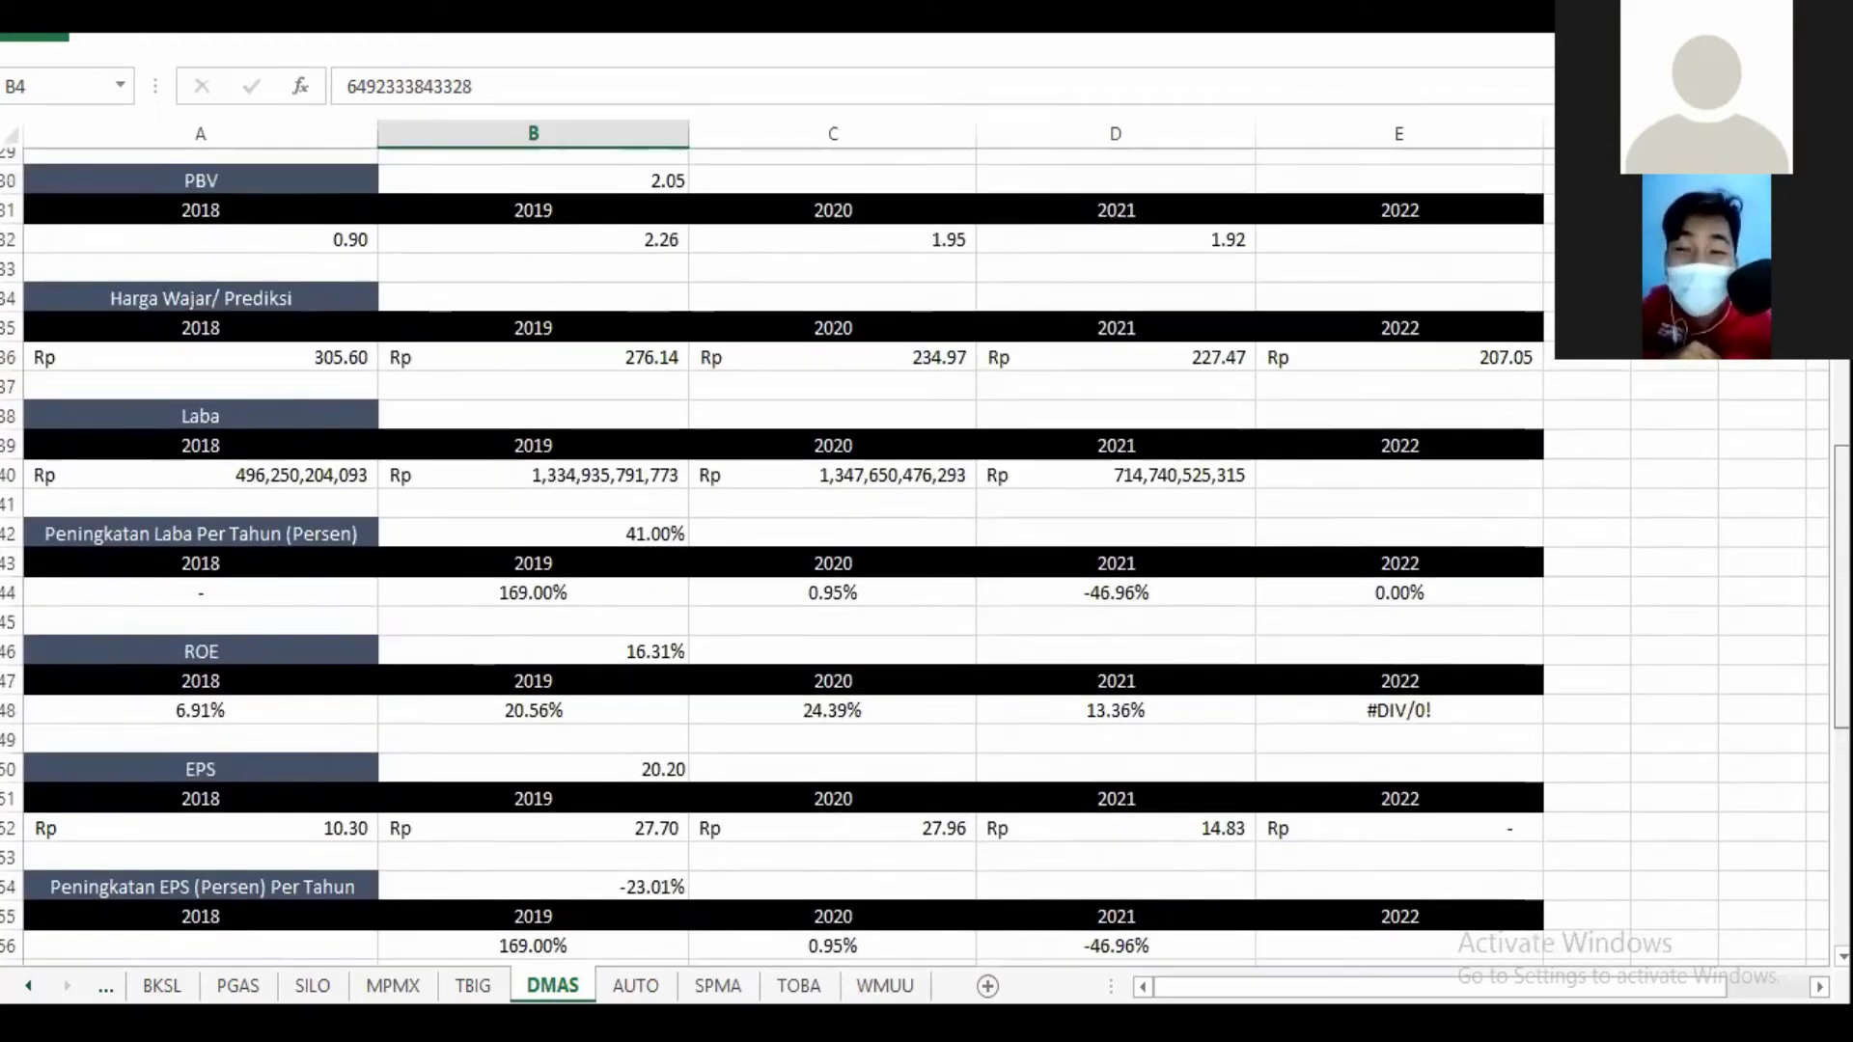
scroll(915, 557, down, 7)
scroll(915, 557, up, 1)
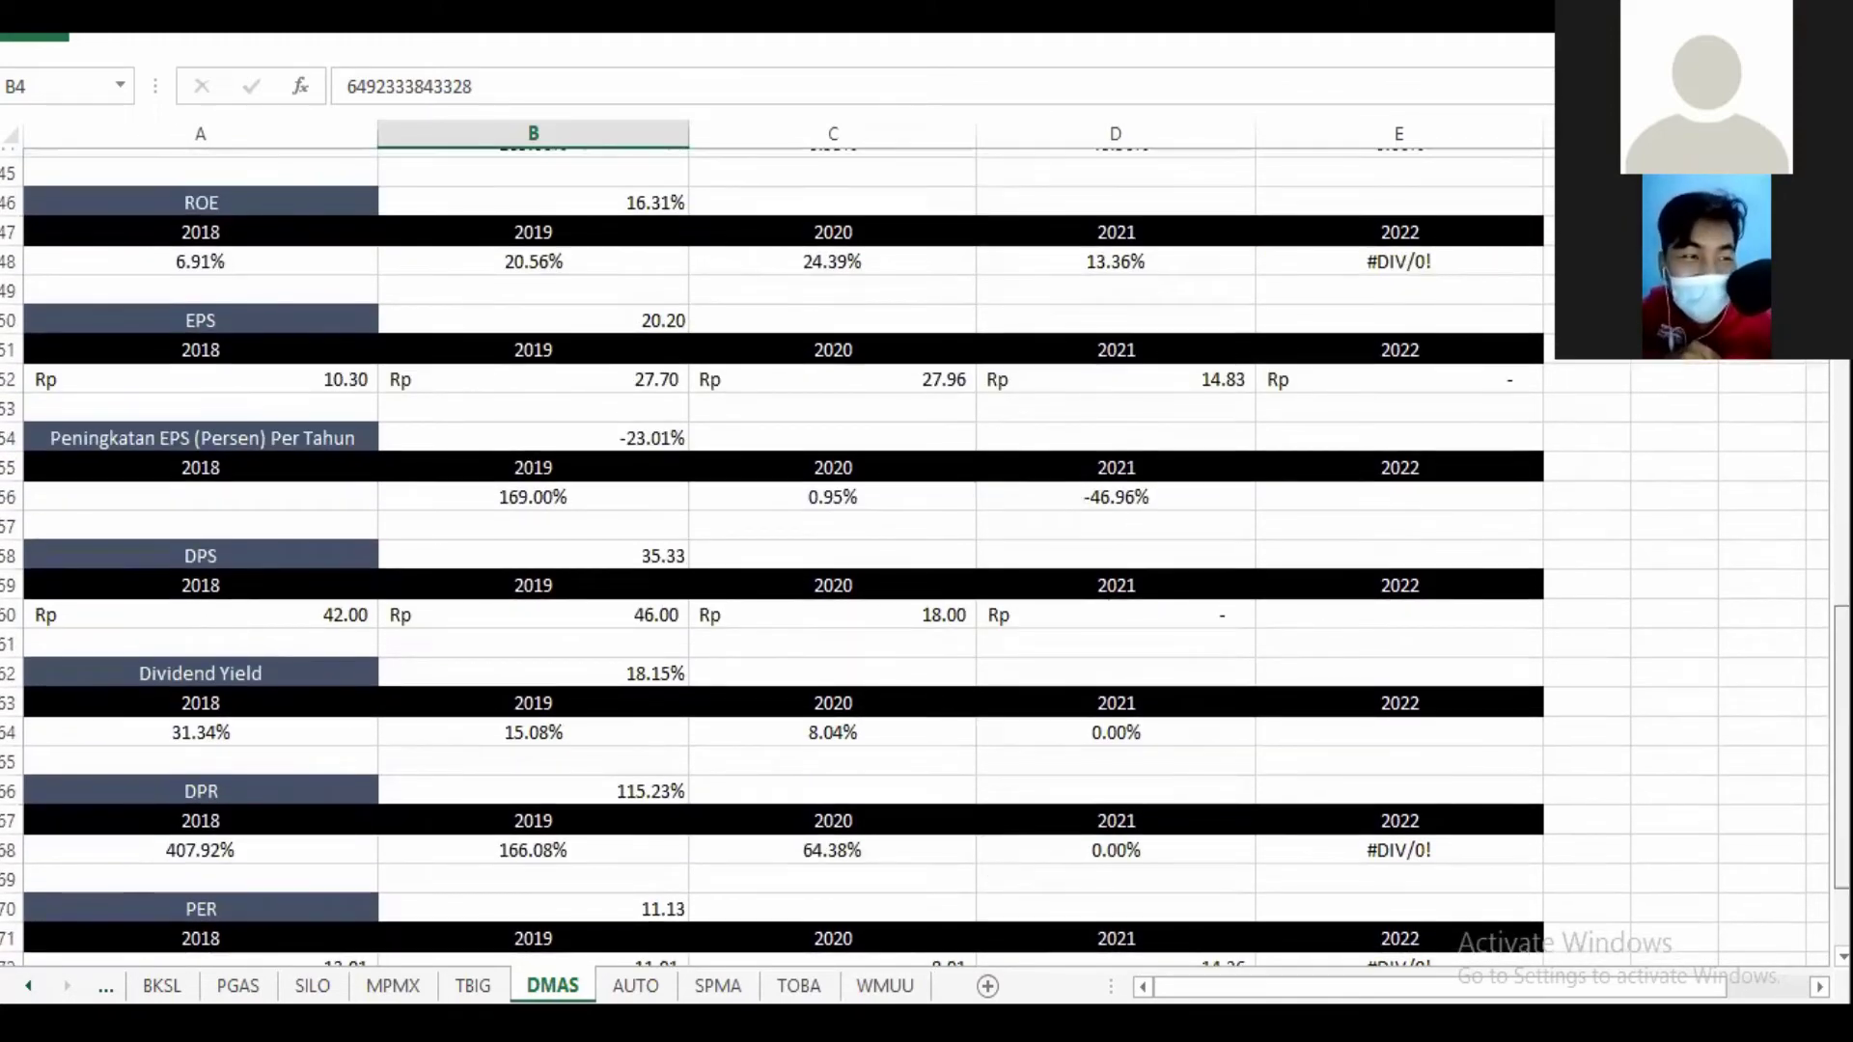
scroll(914, 557, up, 1)
scroll(915, 557, down, 2)
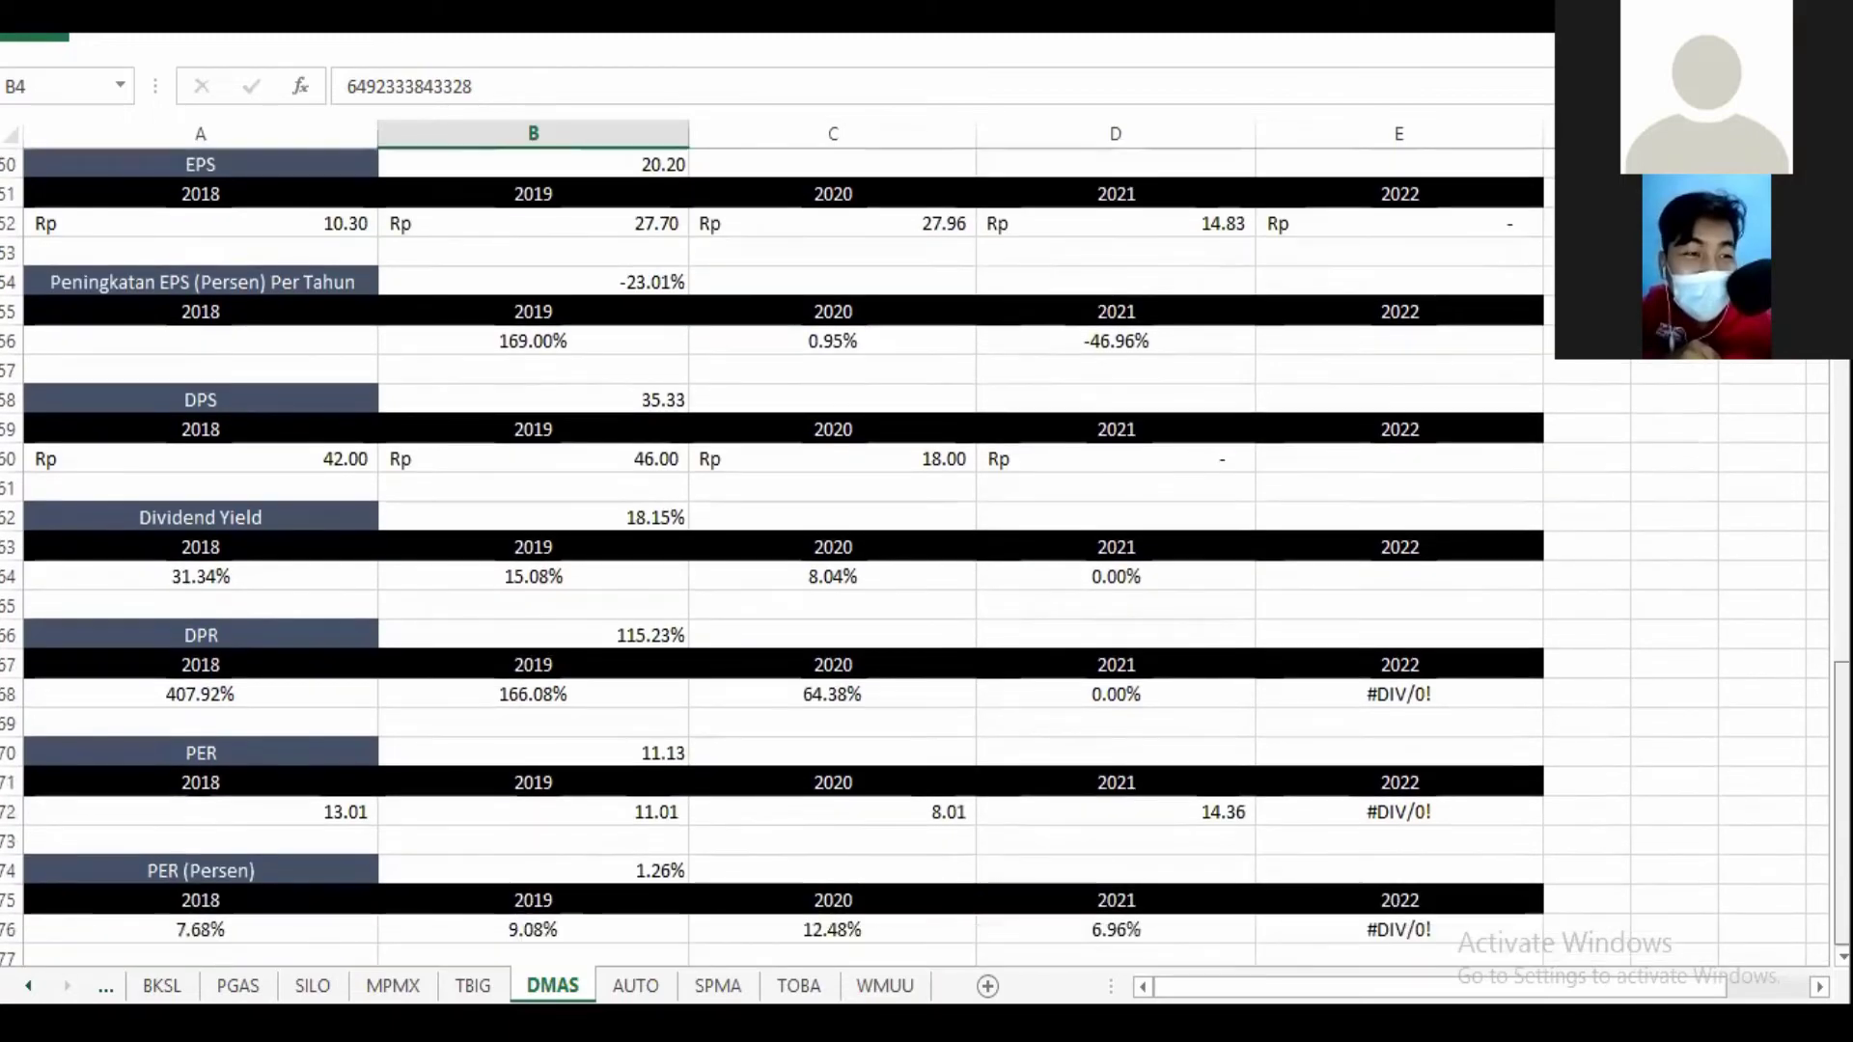
scroll(915, 557, up, 2)
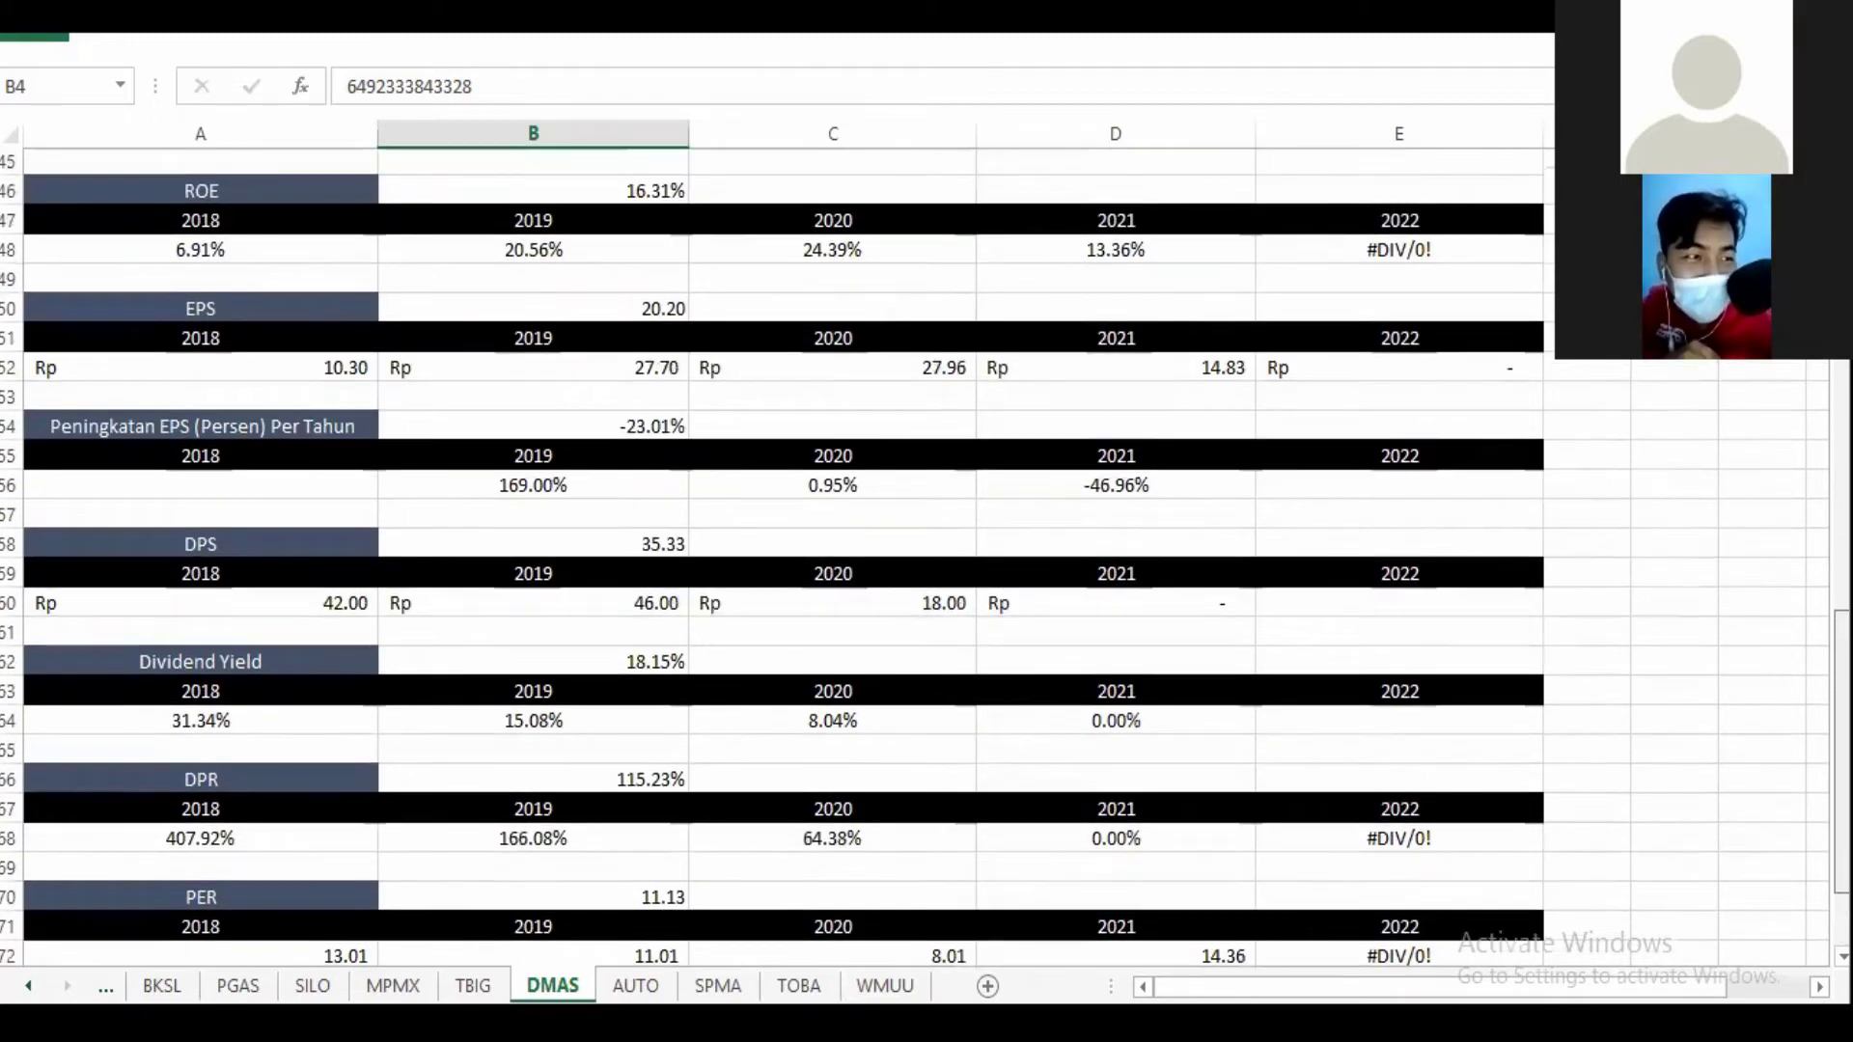
scroll(915, 556, up, 3)
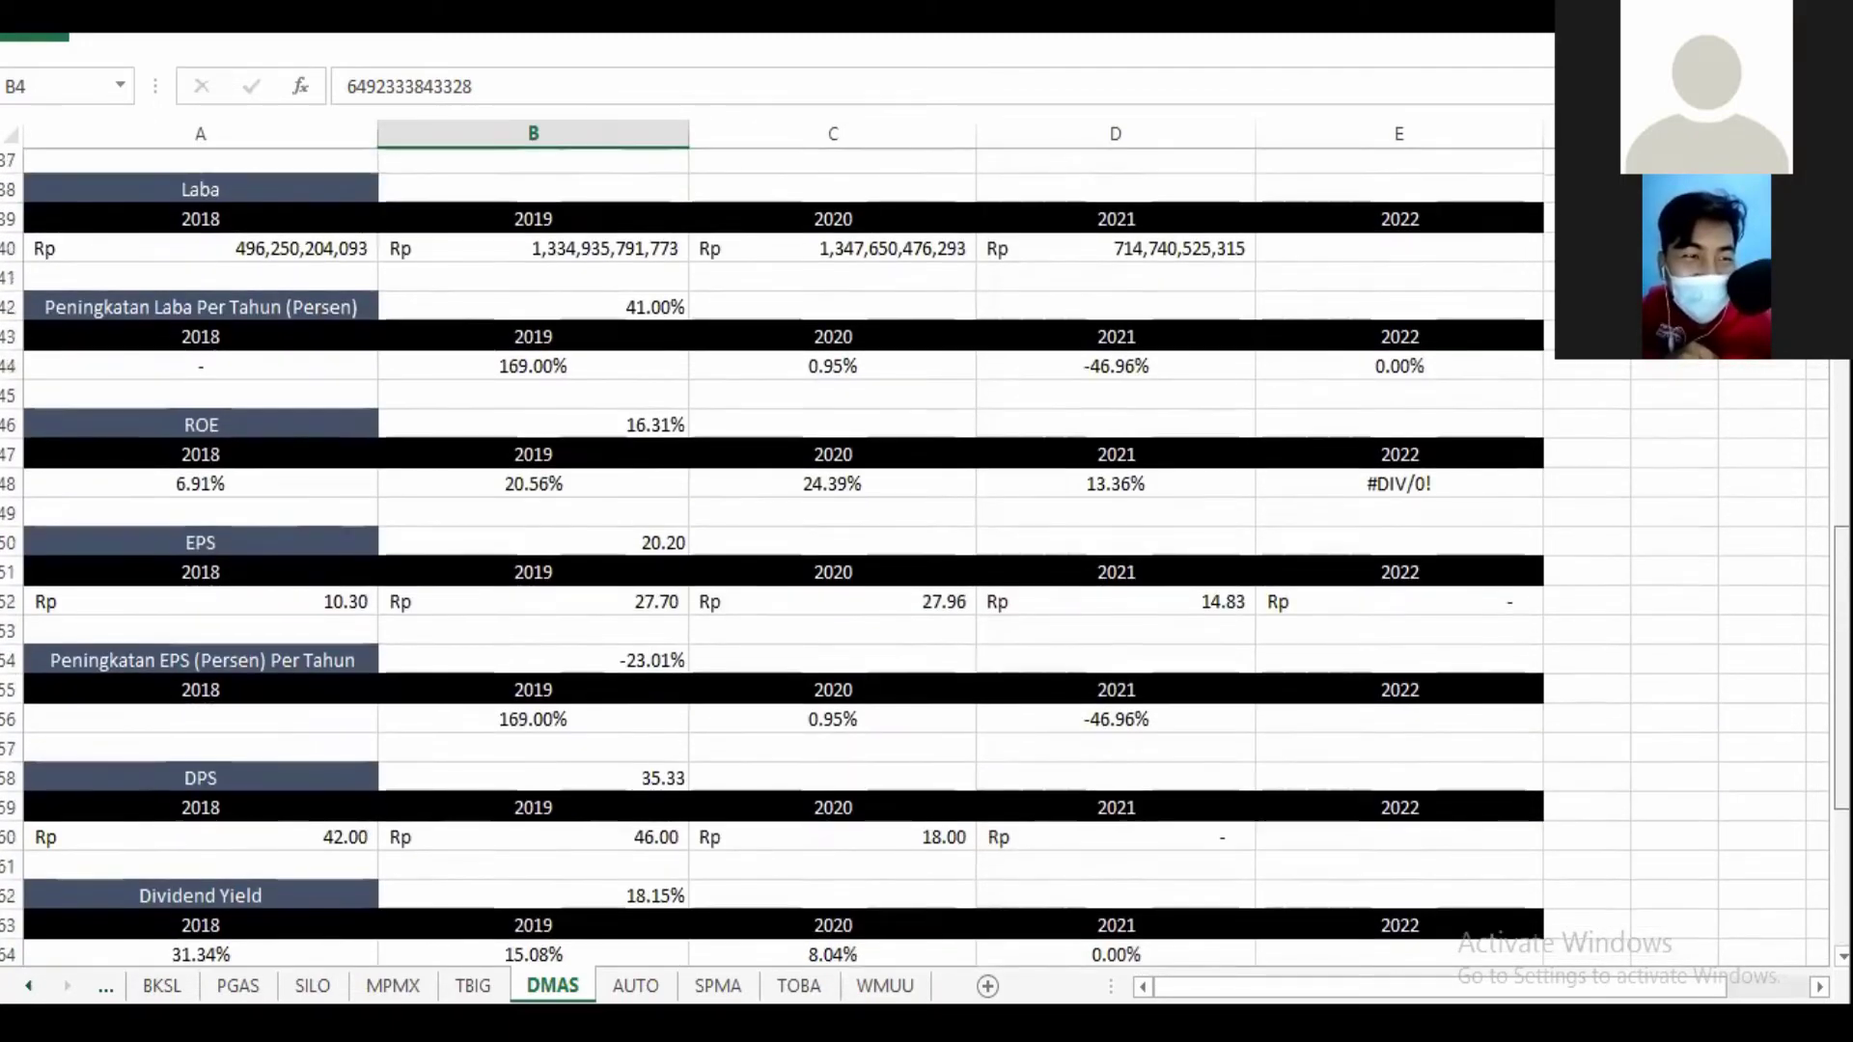
scroll(914, 557, up, 1)
Step: Examine the ROE formulas for 2018 and 2019 and the 2019 Peningkatan Laba formula
click(244, 517)
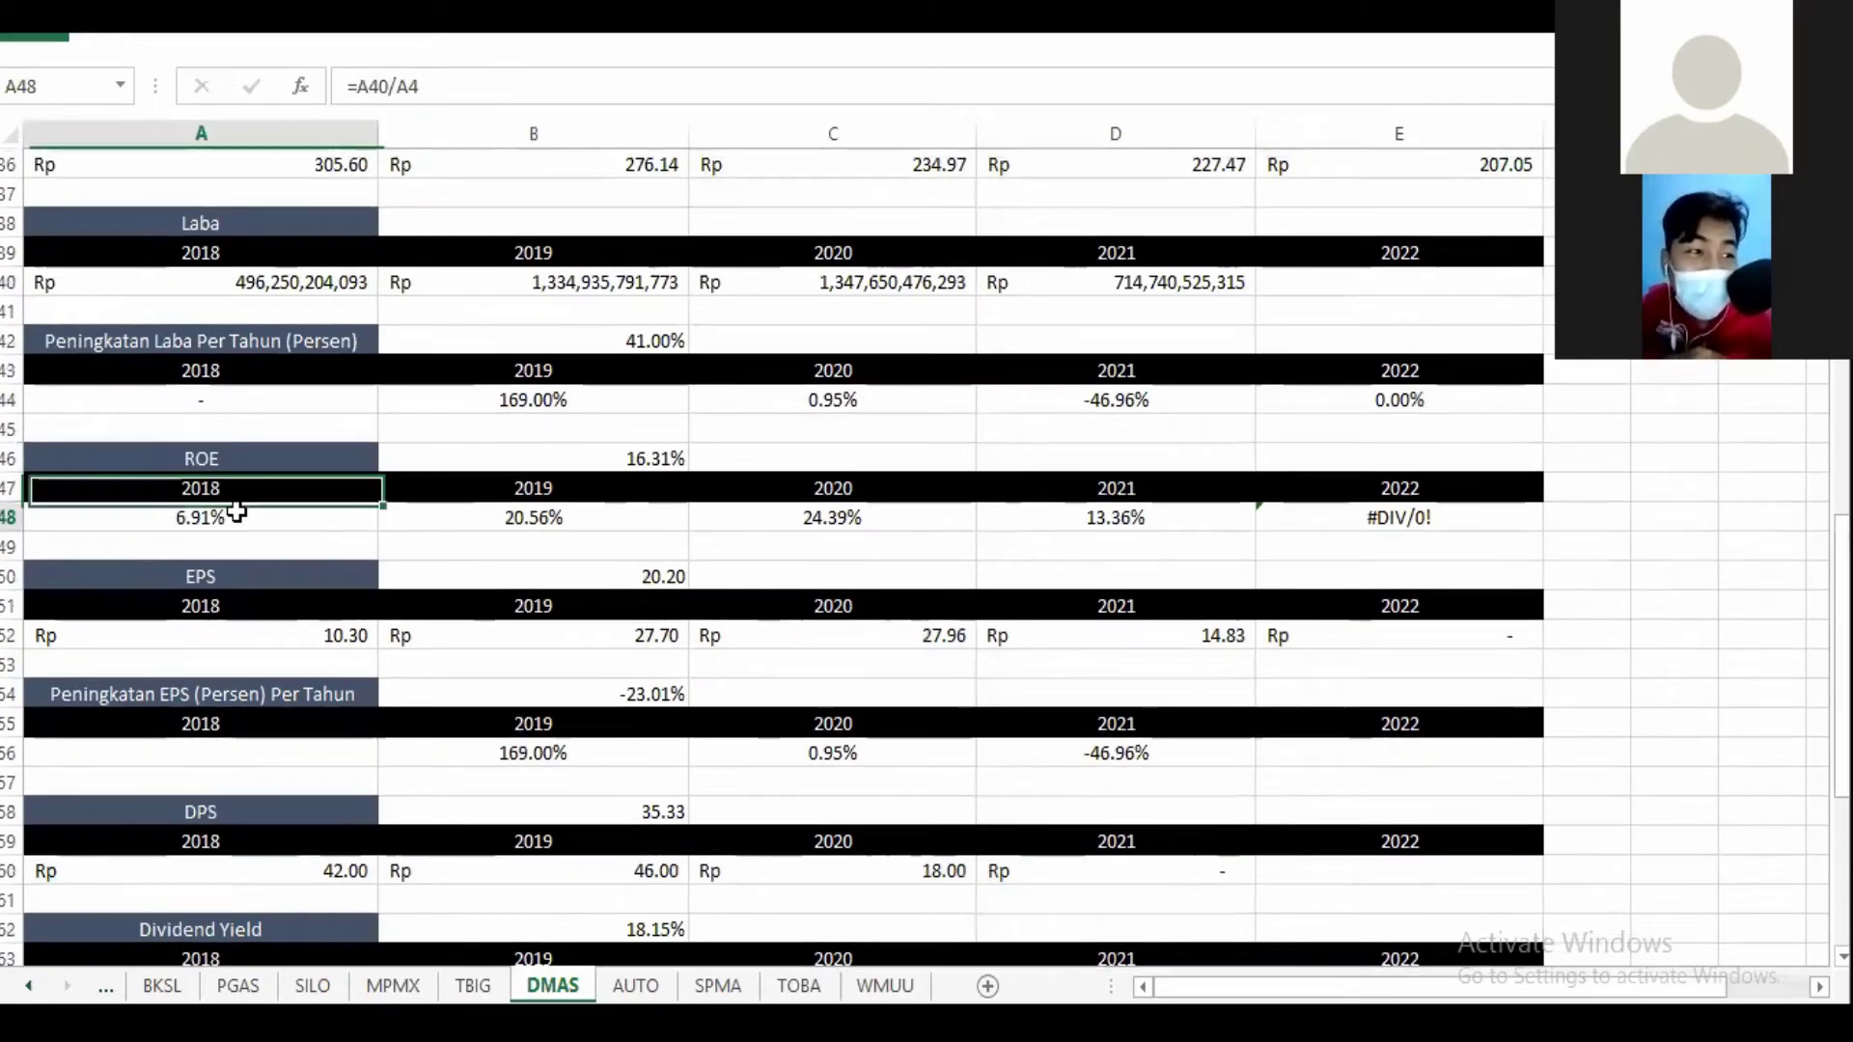
click(509, 522)
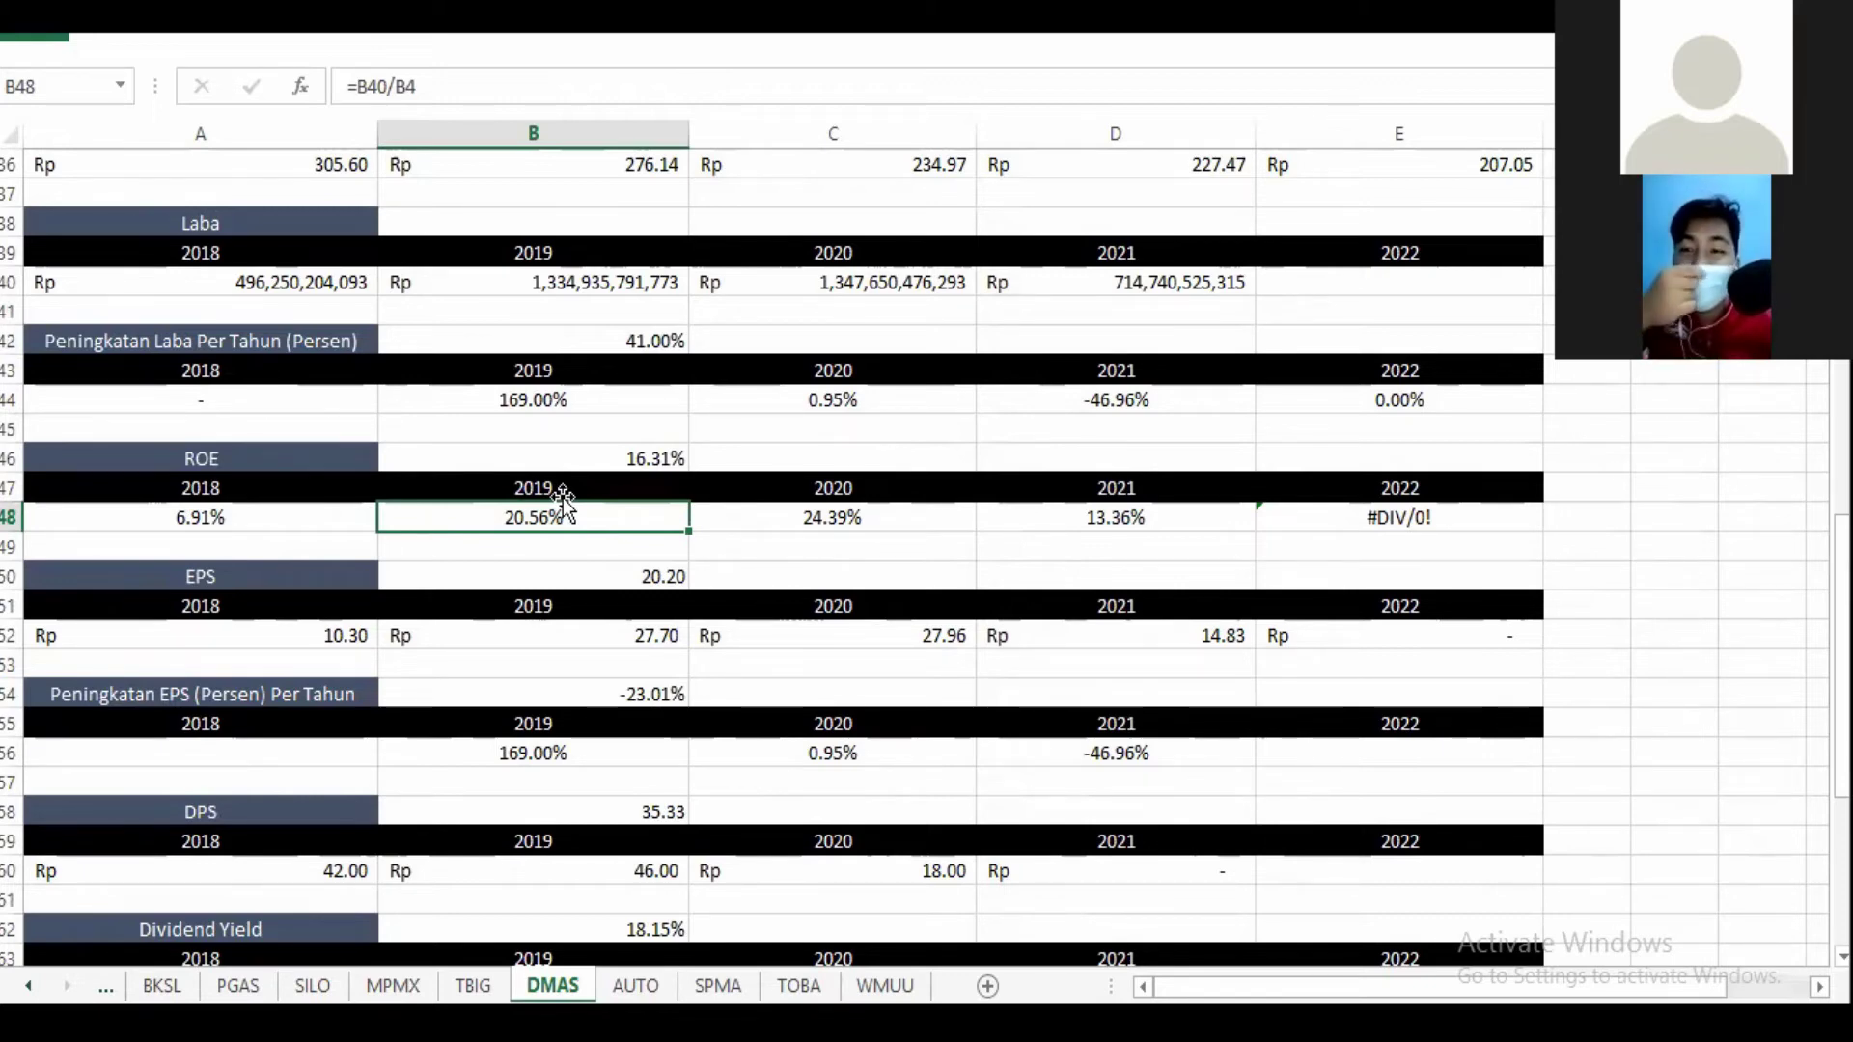
click(479, 424)
click(519, 393)
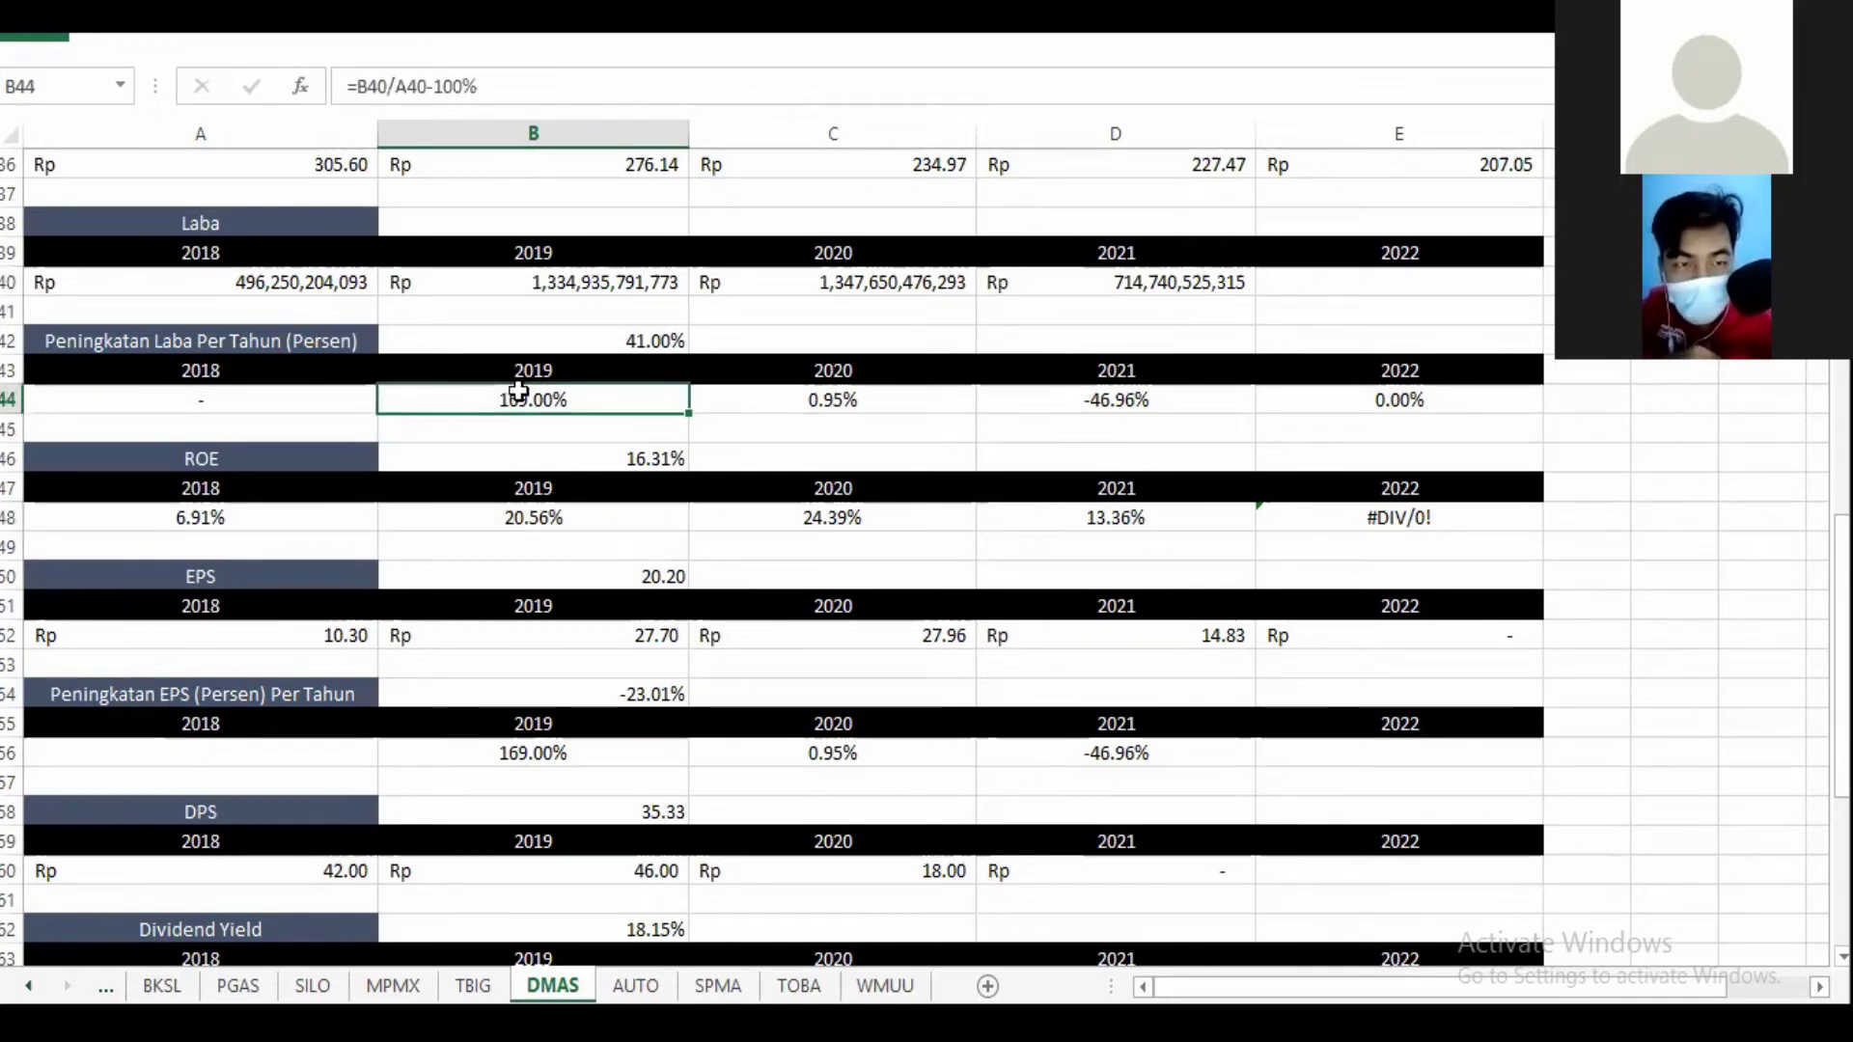
Step: Examine the 2020 Laba value together with that year's profit growth and ROE formulas
click(872, 292)
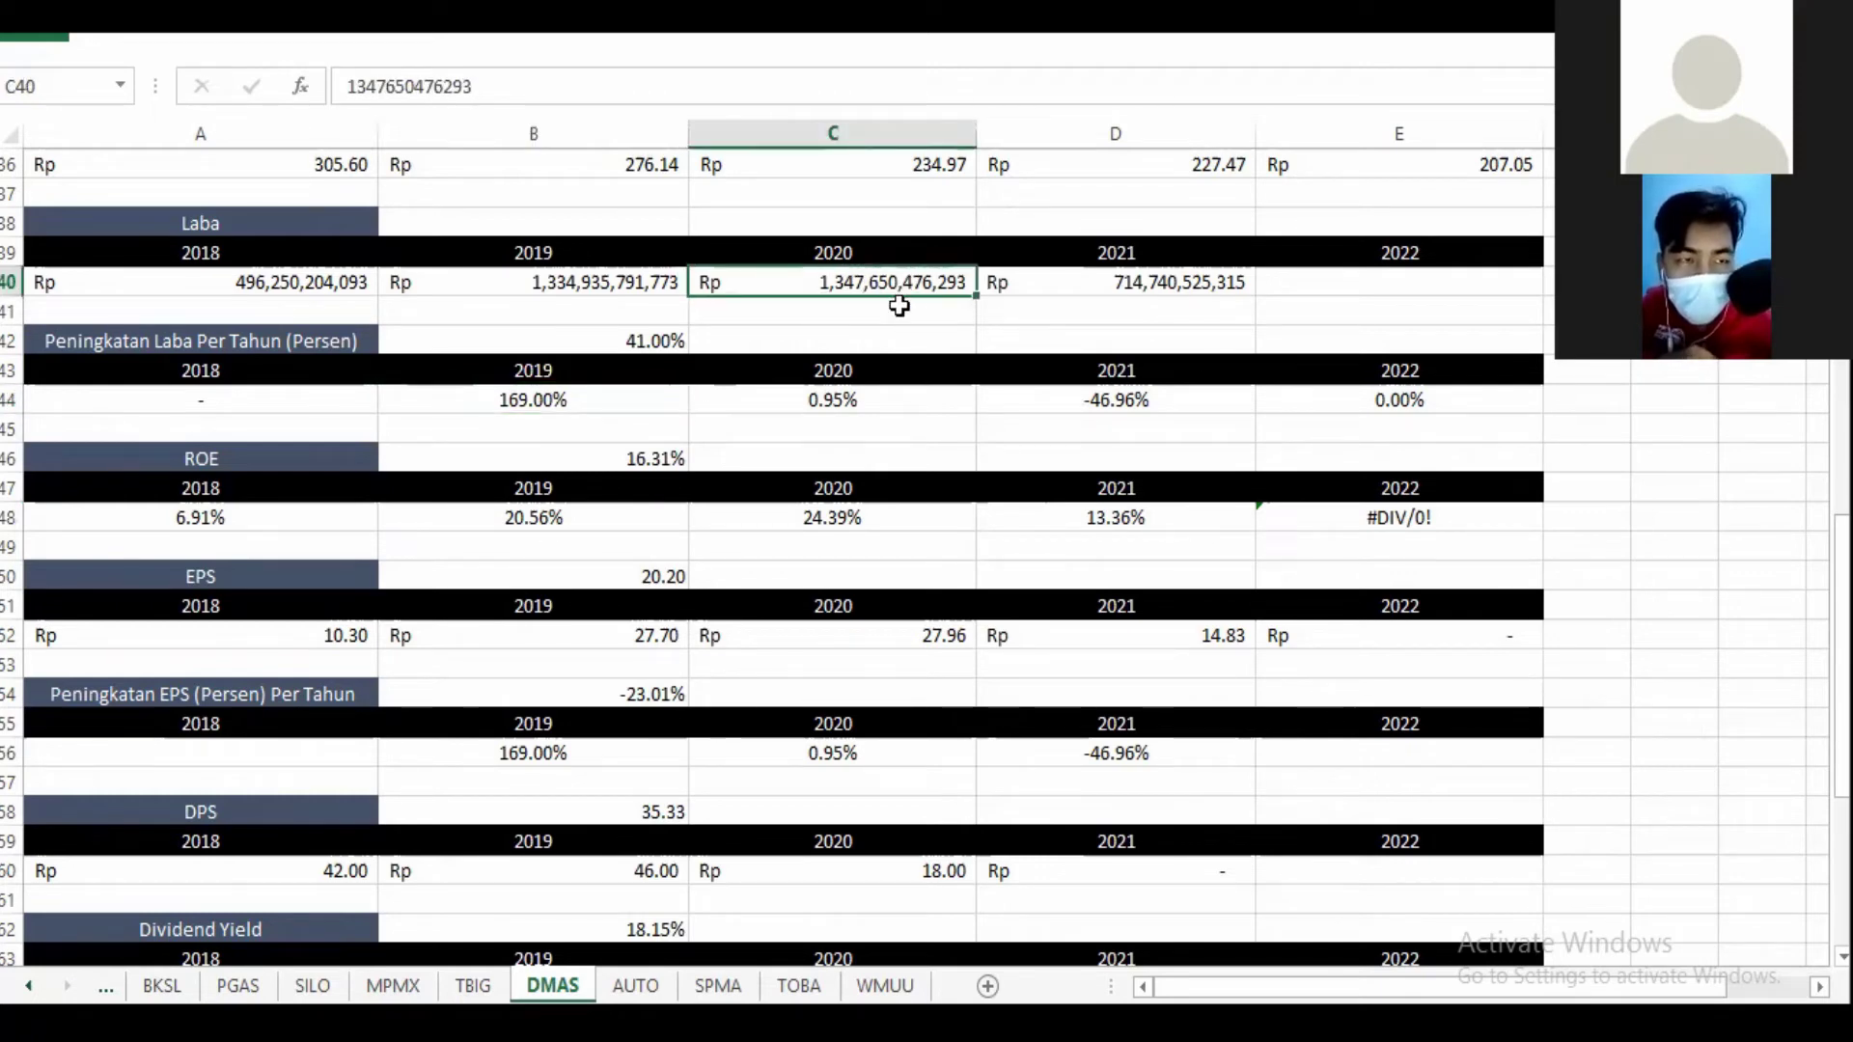
click(875, 399)
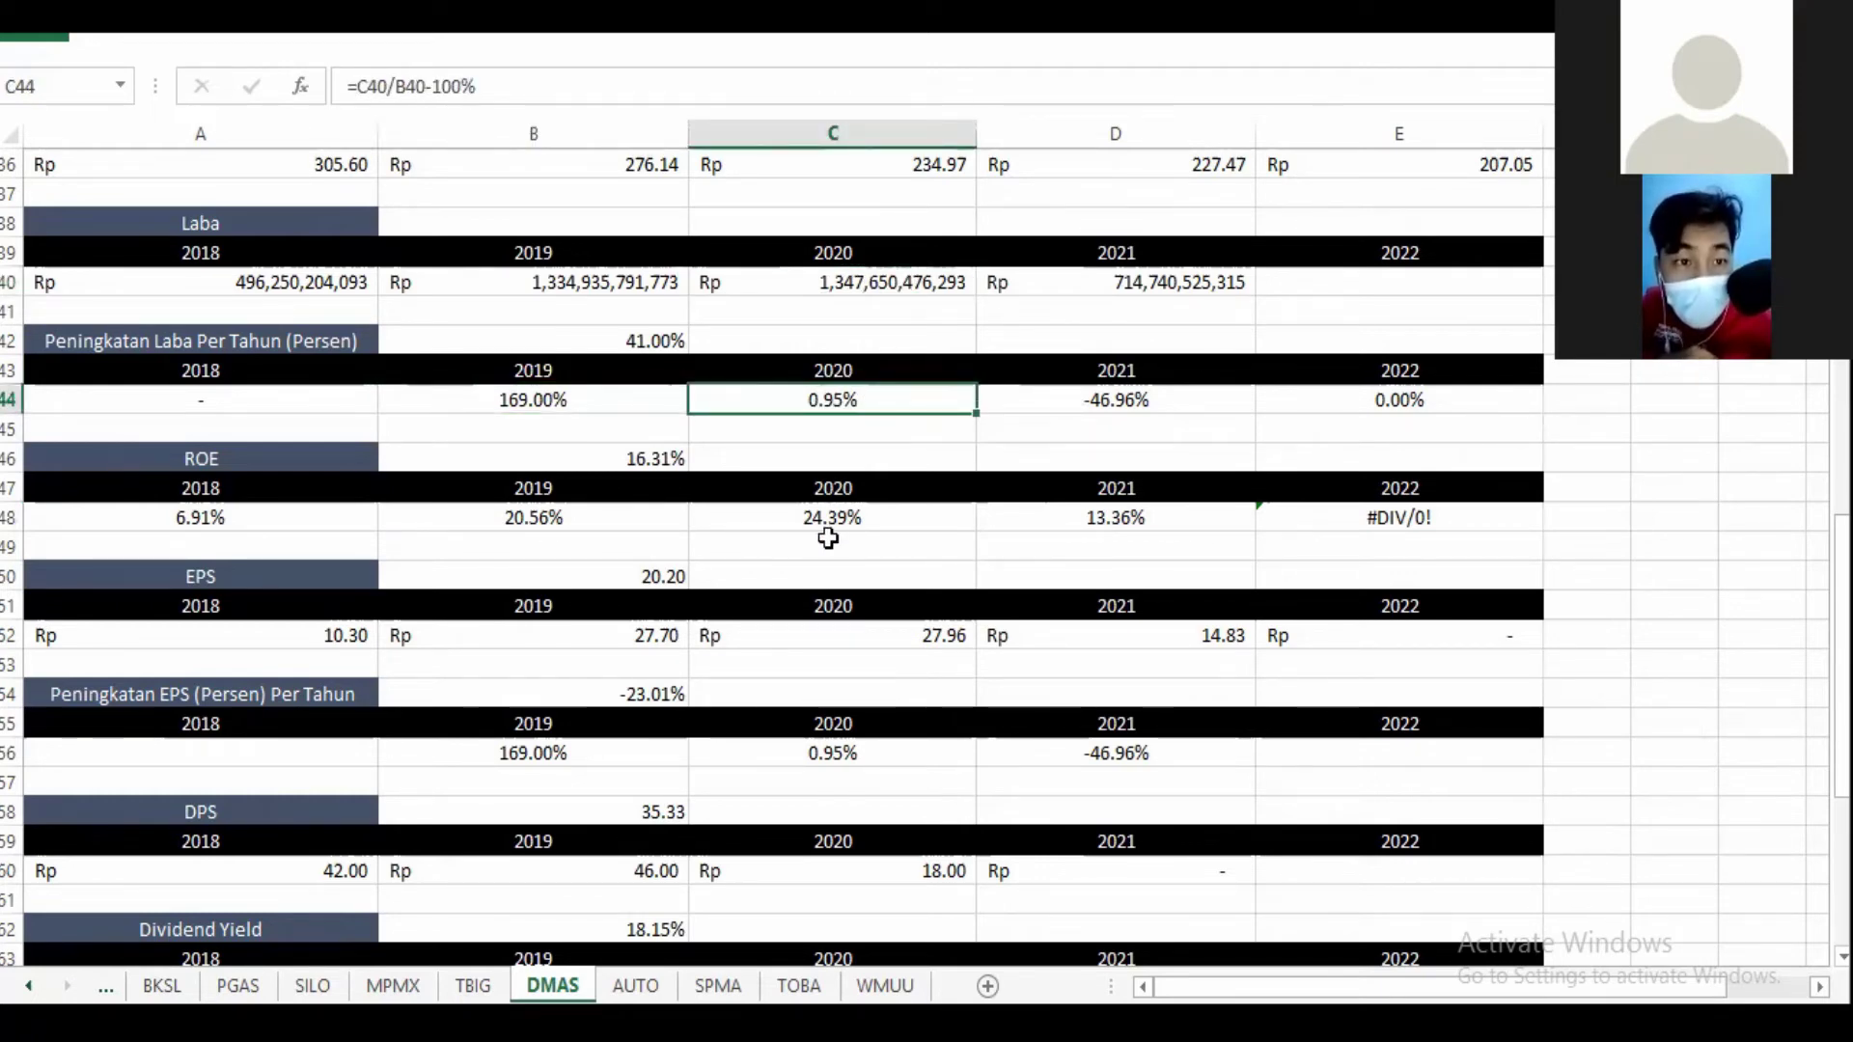
click(858, 523)
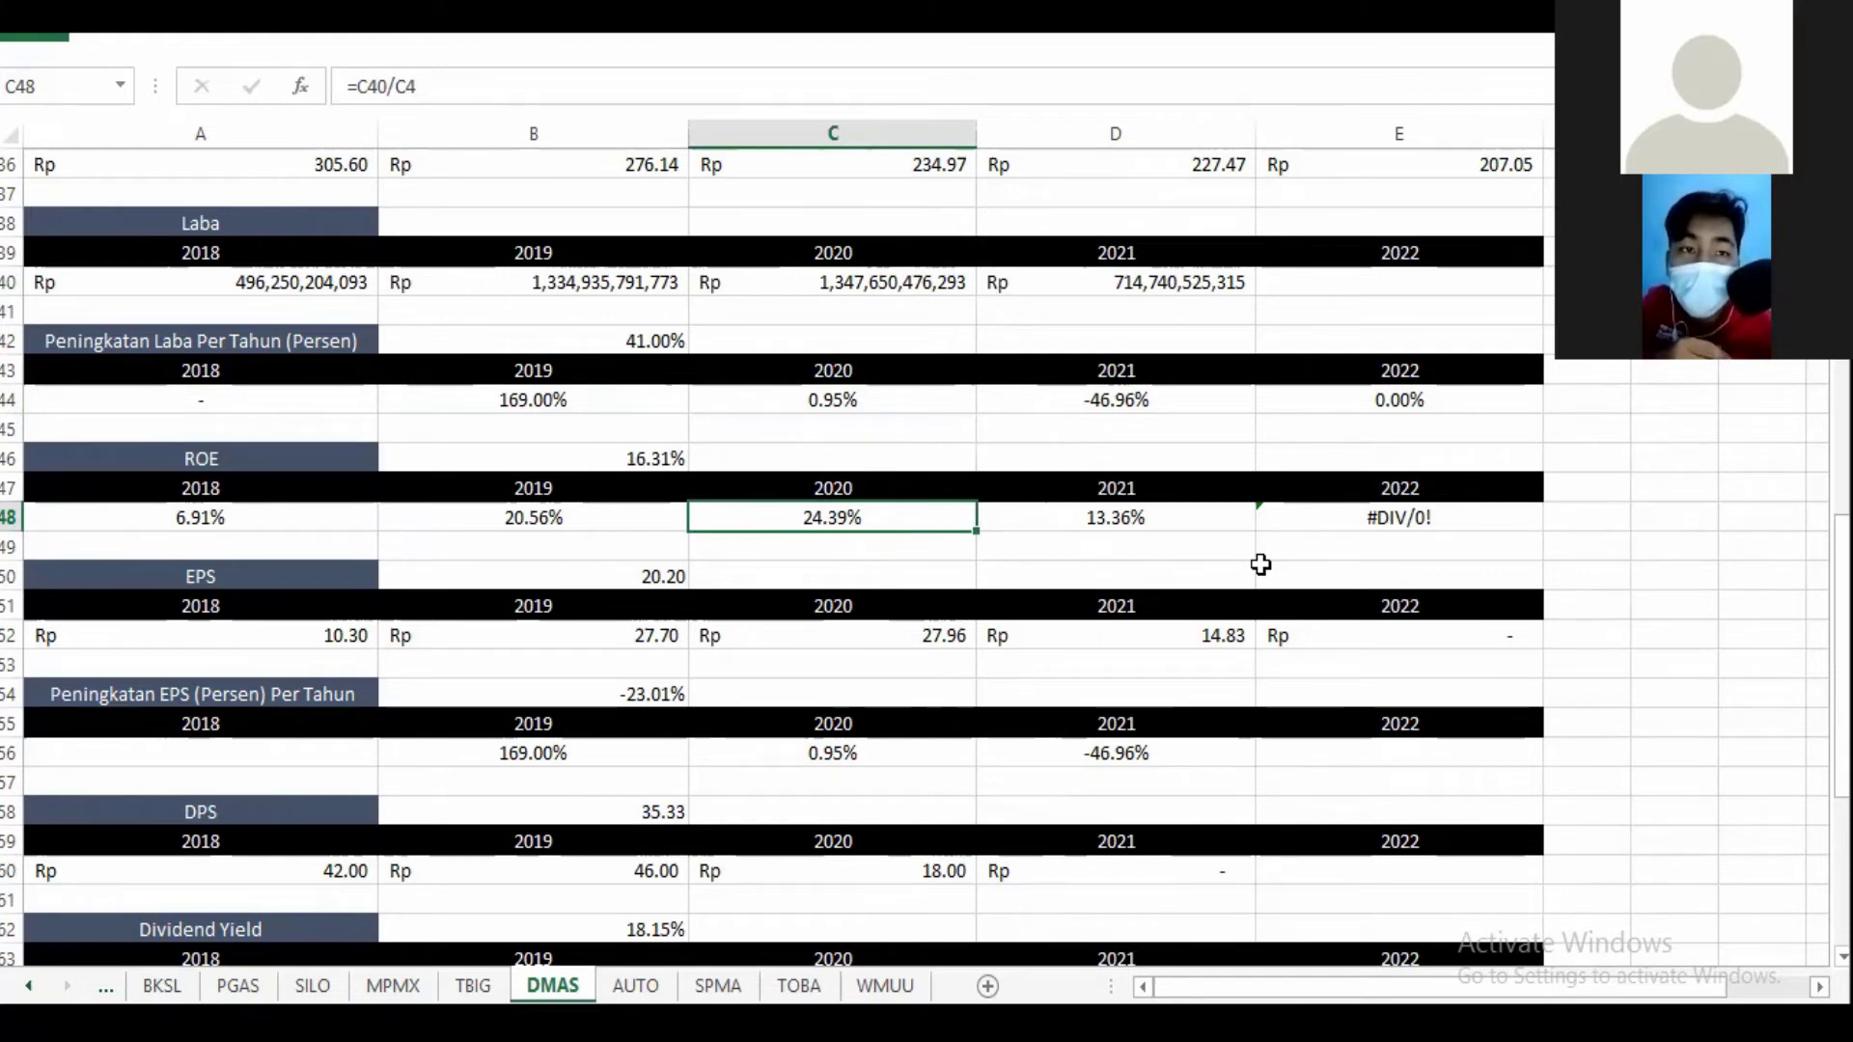
click(876, 287)
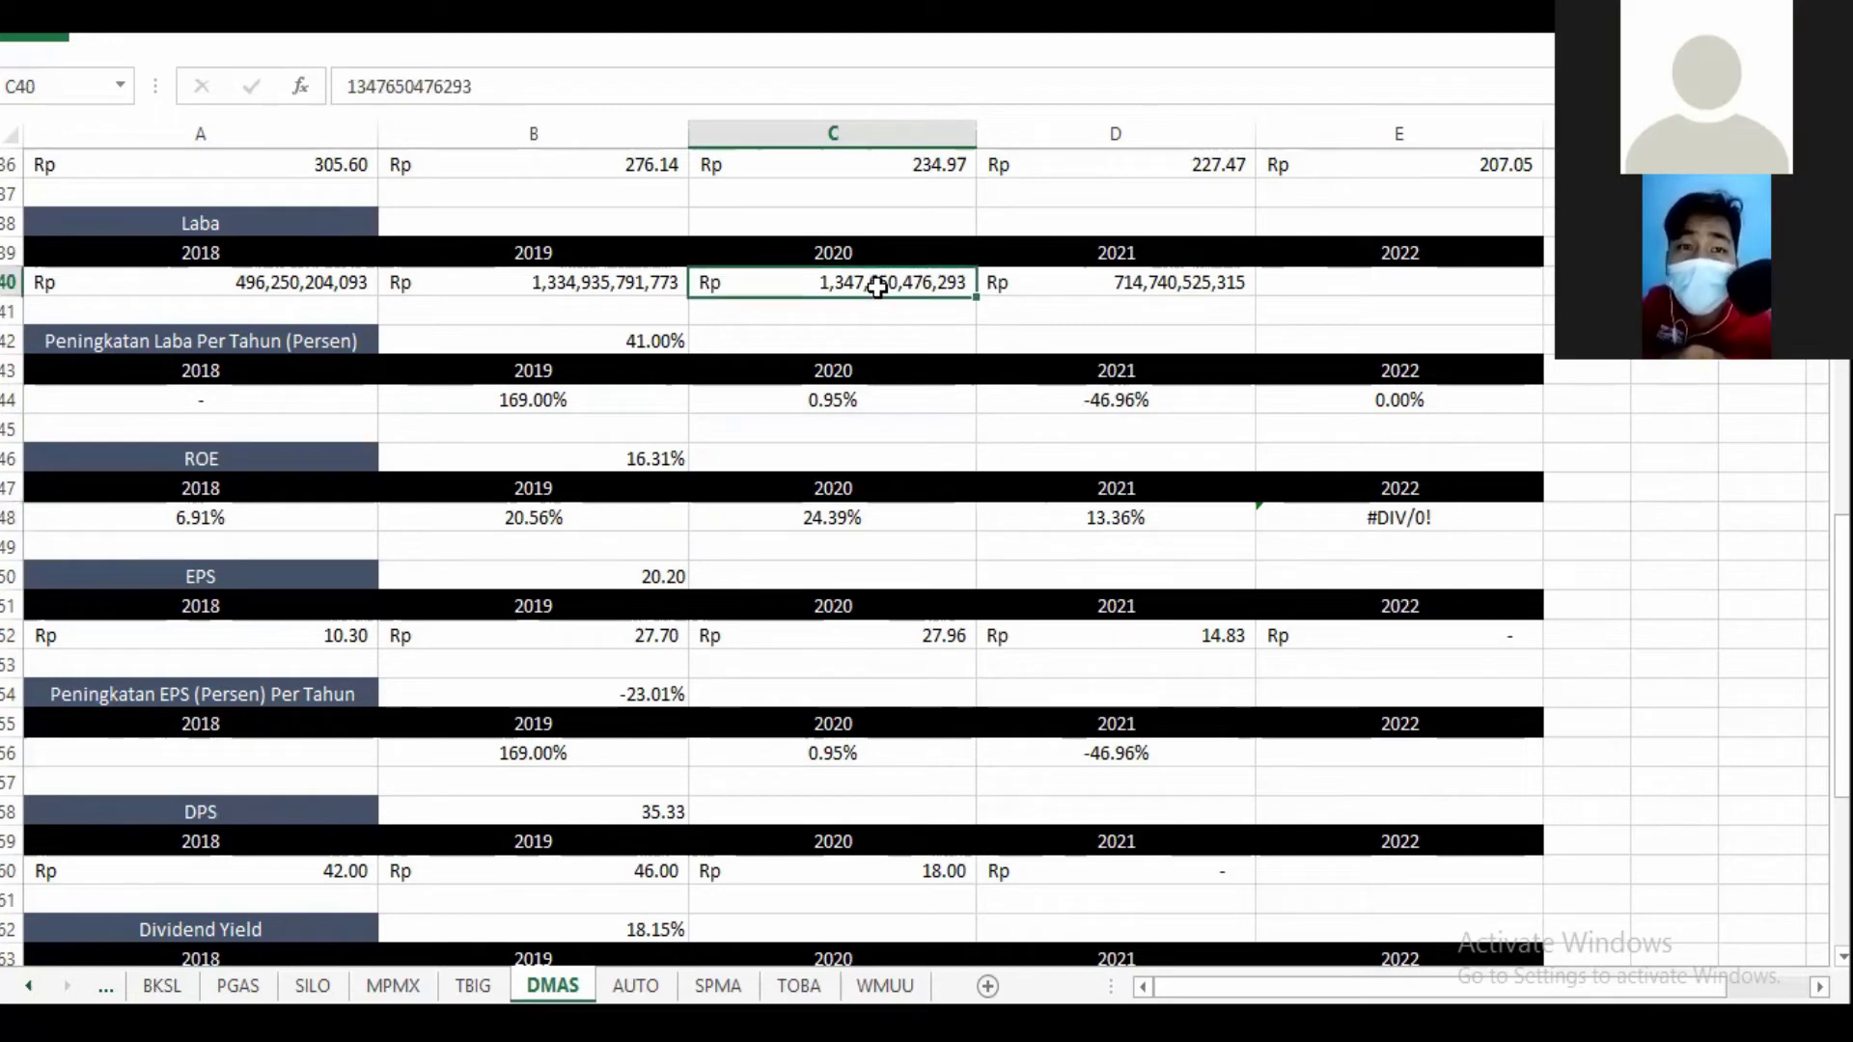
click(810, 517)
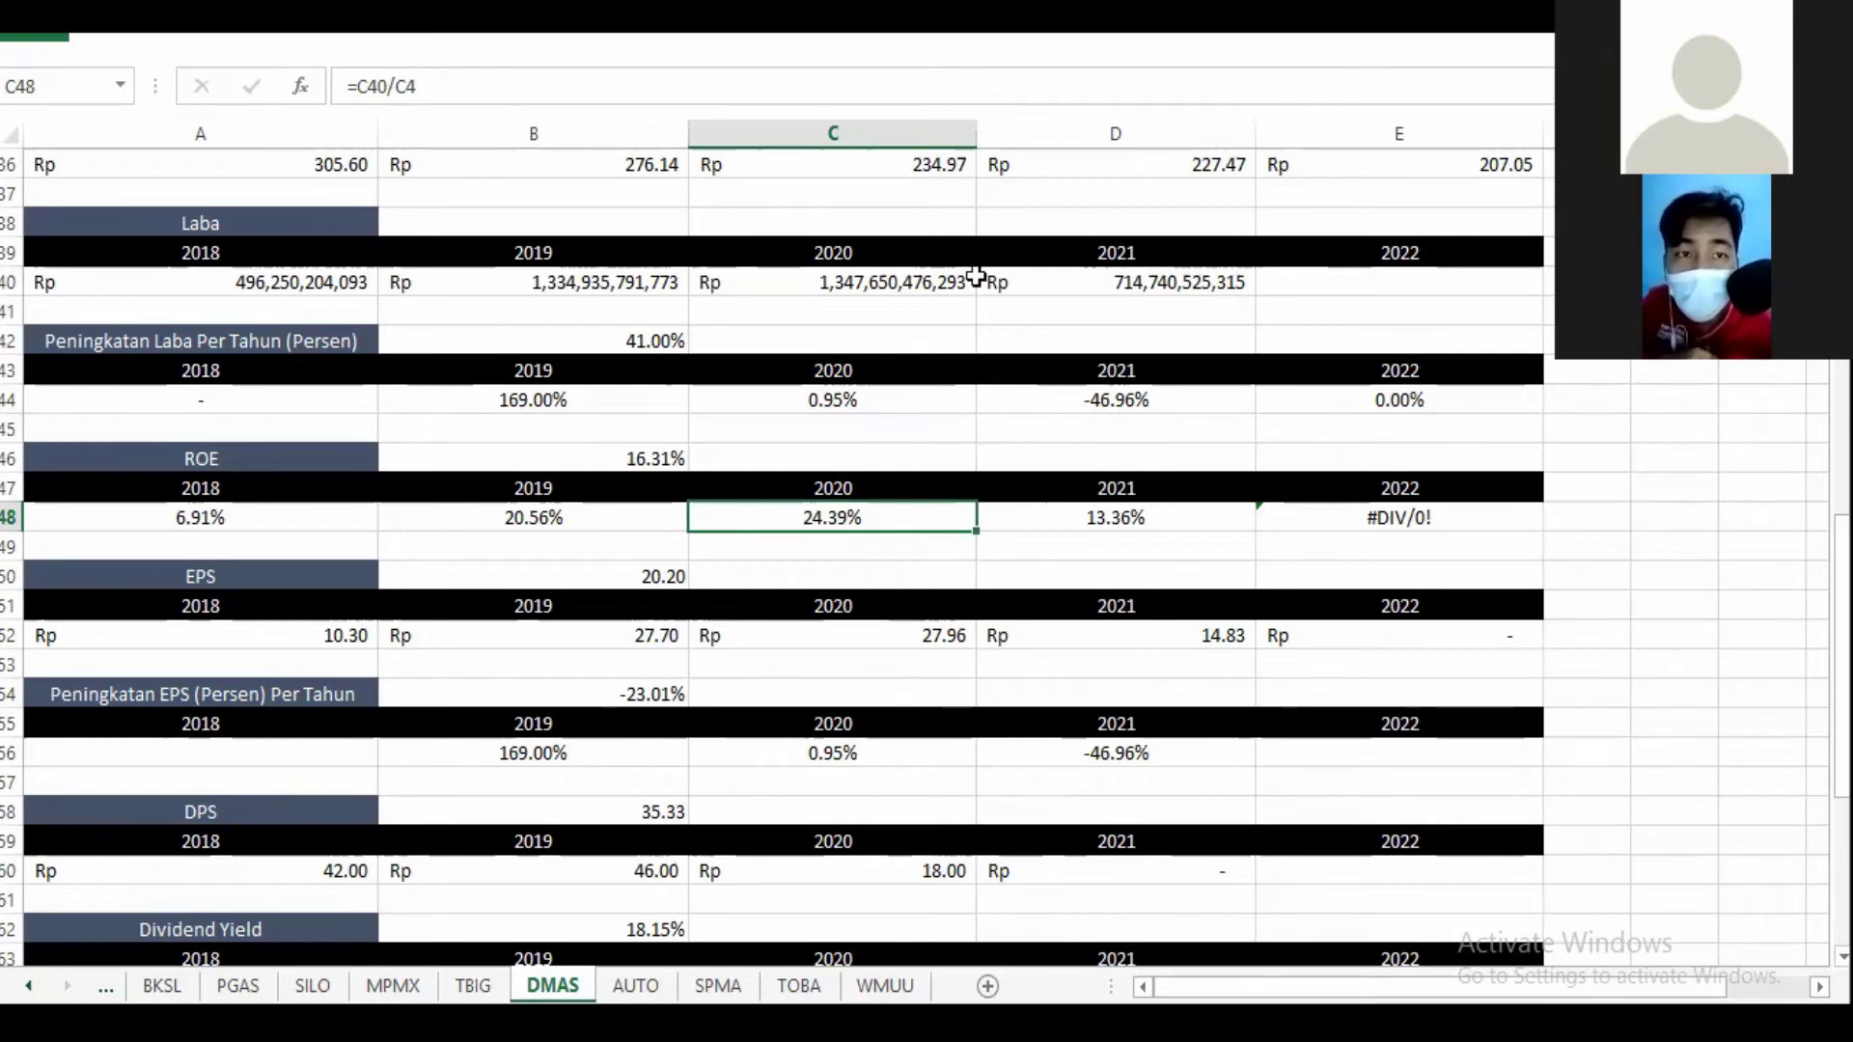
Step: Compare the 2020 and 2021 Laba values and inspect the 2021 ROE formula
click(901, 280)
click(1110, 280)
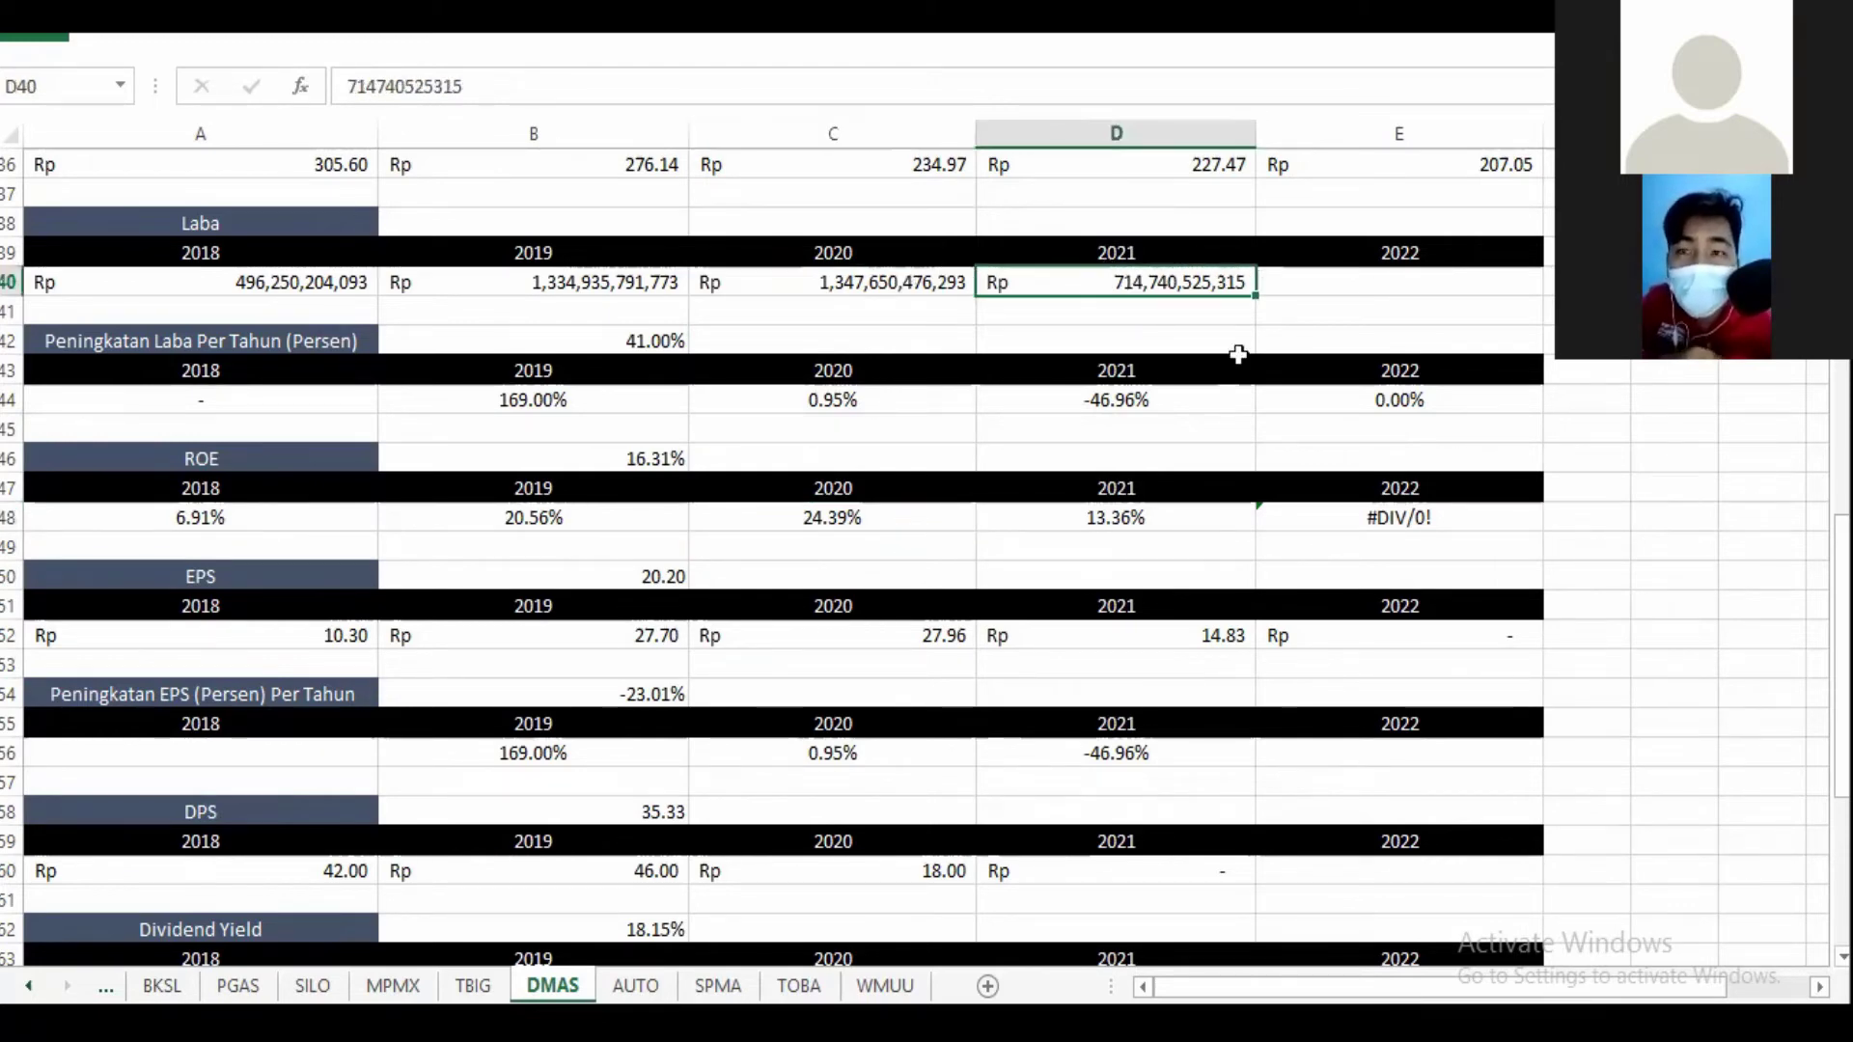
scroll(915, 557, down, 3)
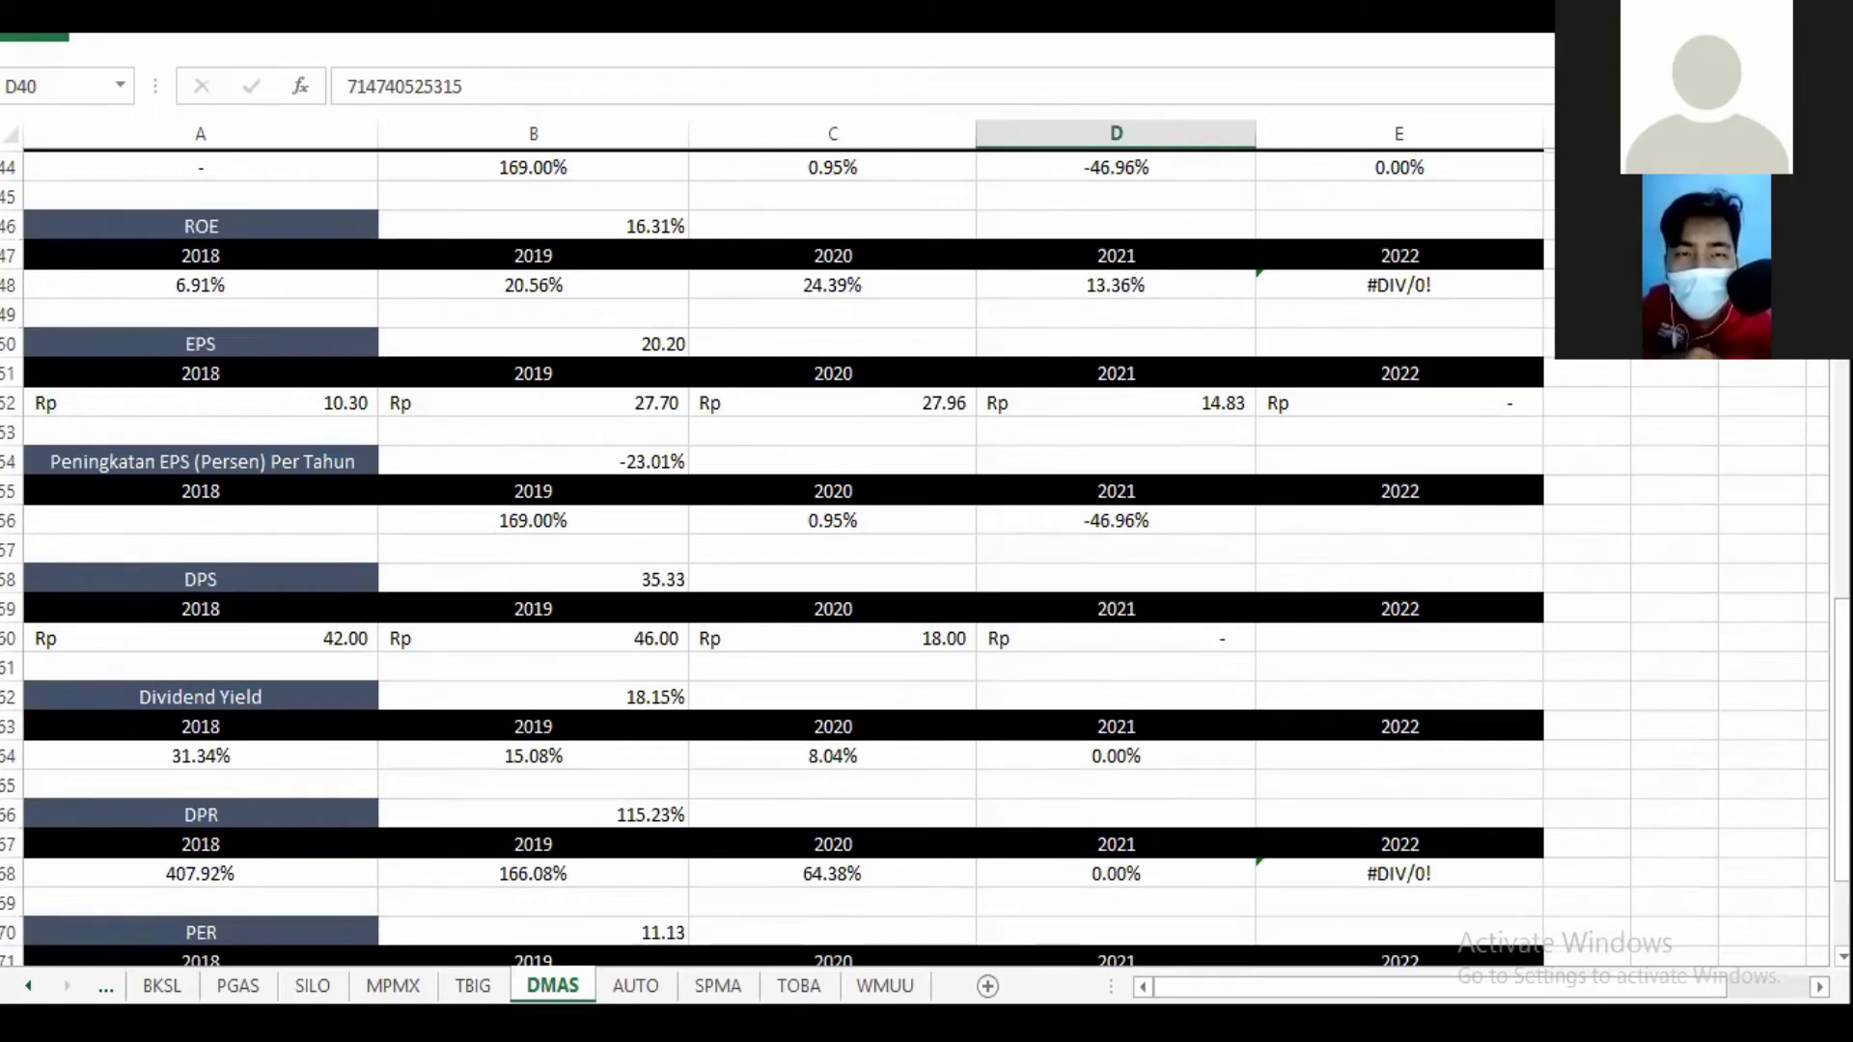
click(1095, 281)
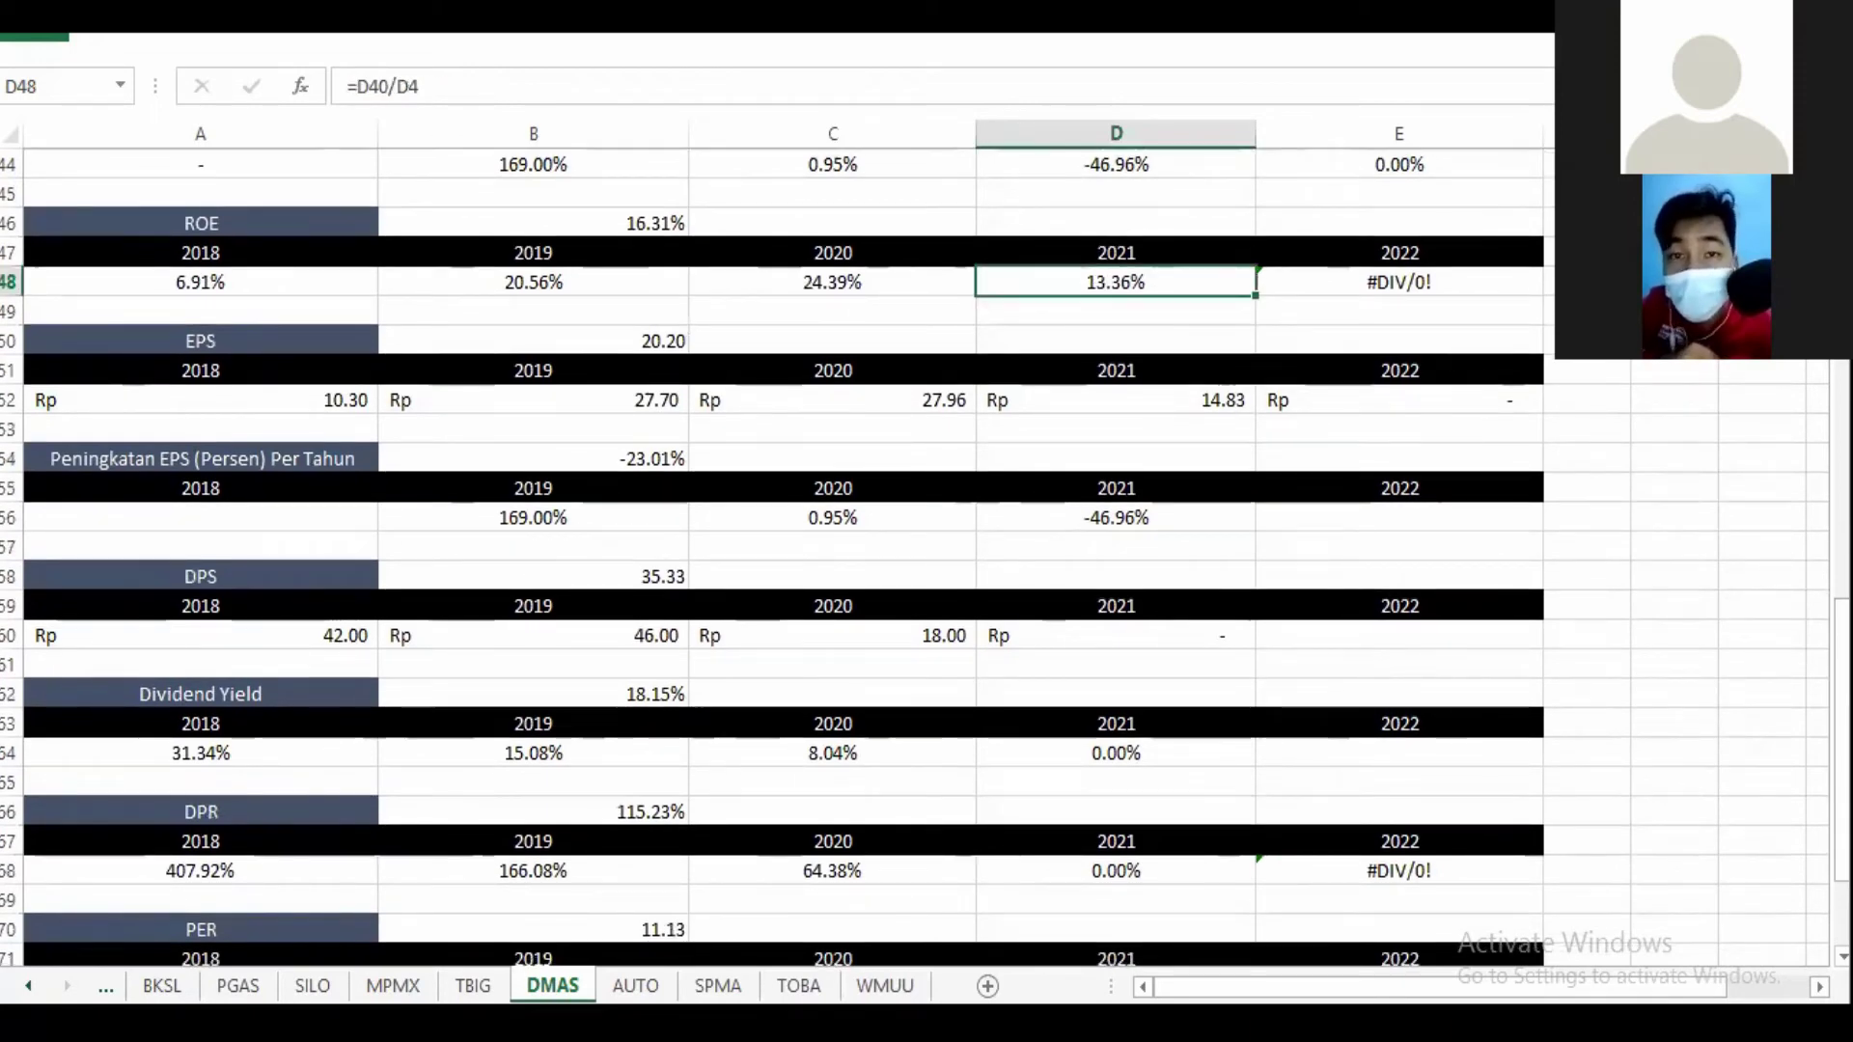
drag(1841, 739, 1842, 678)
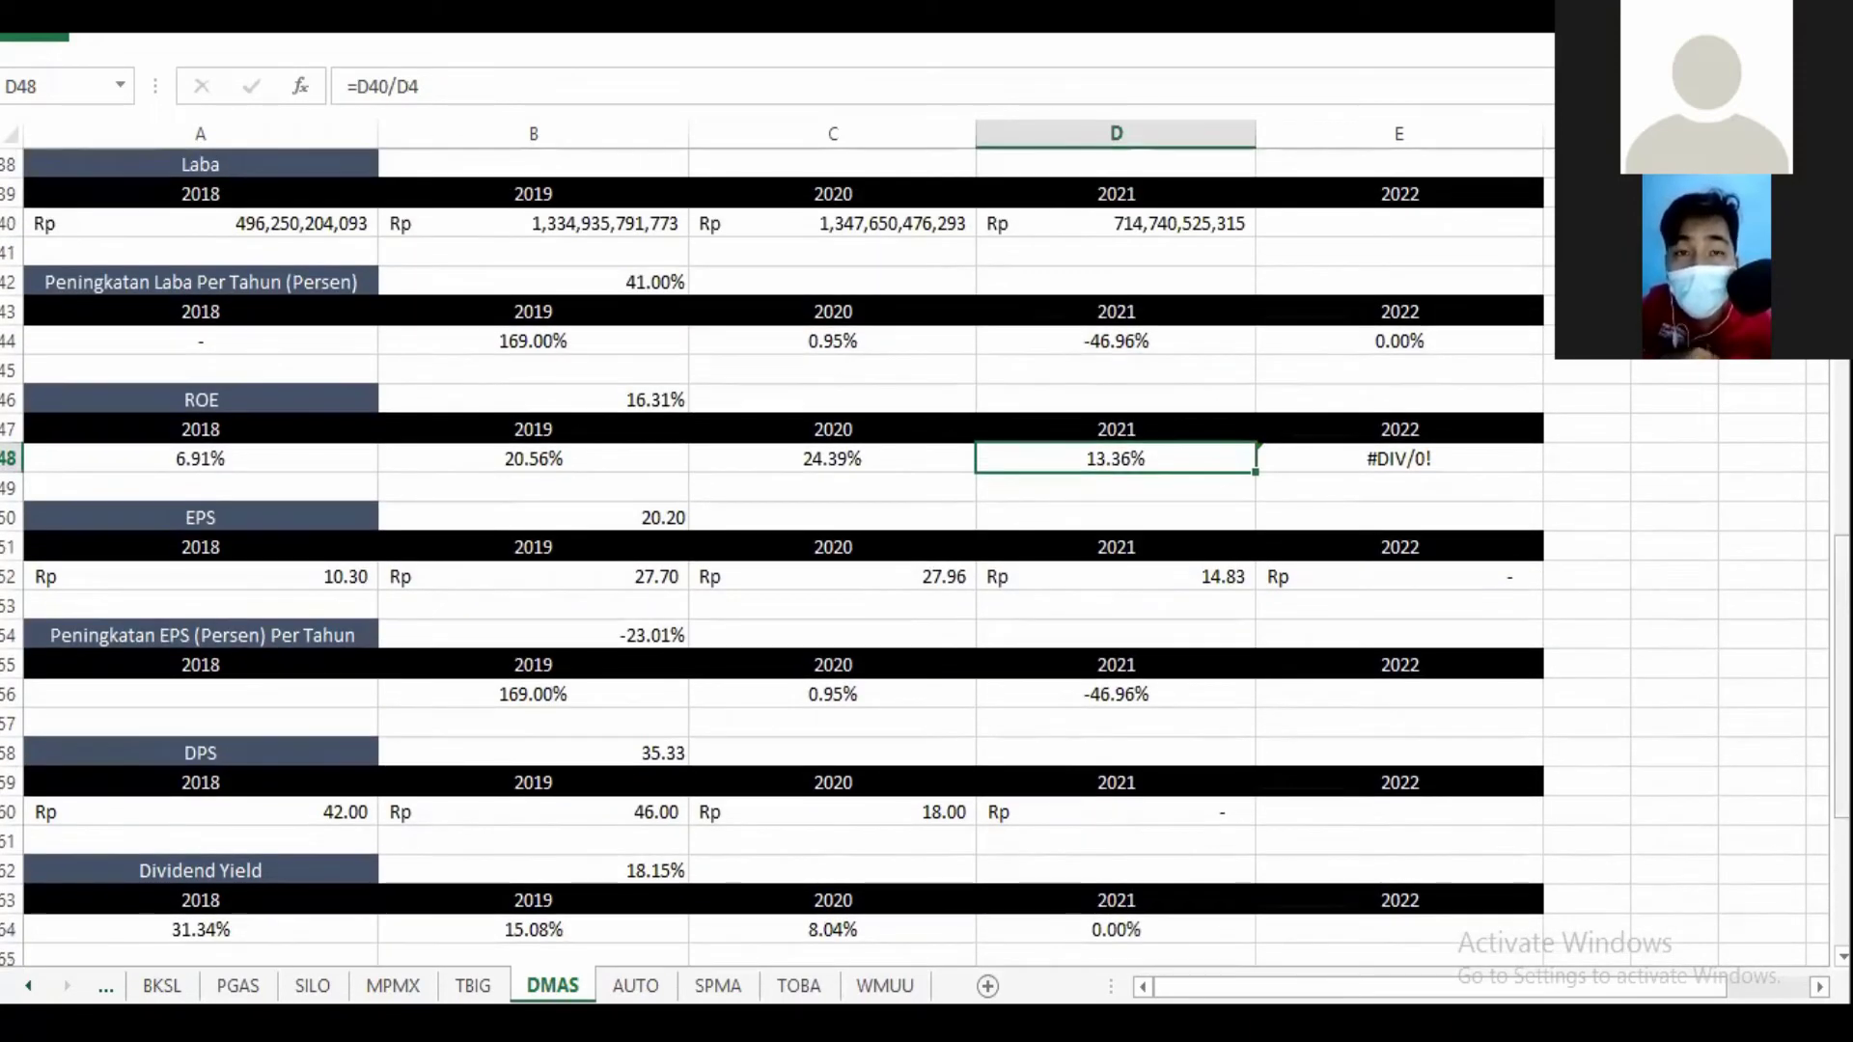
Step: Check the 2021 and 2022 Laba cells and inspect the EPS formulas for 2018 through 2021
click(1052, 221)
click(1357, 223)
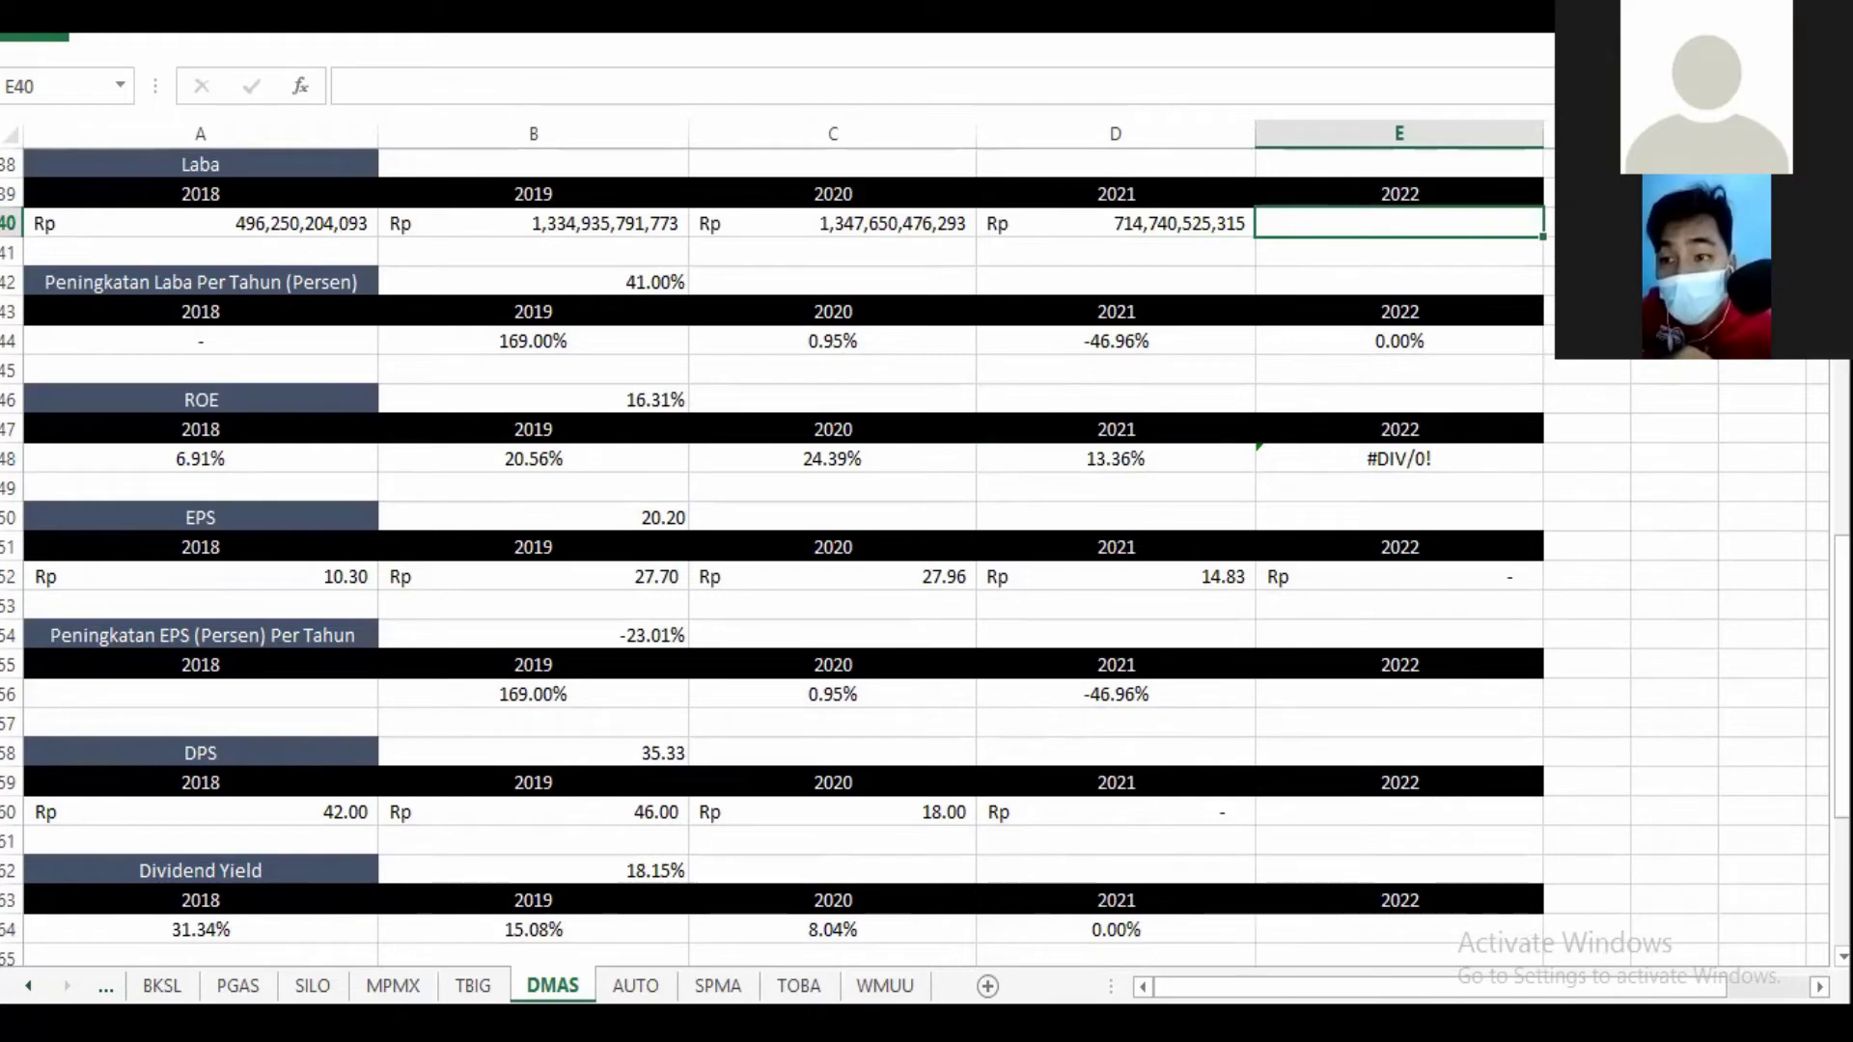
drag(1842, 627, 1841, 724)
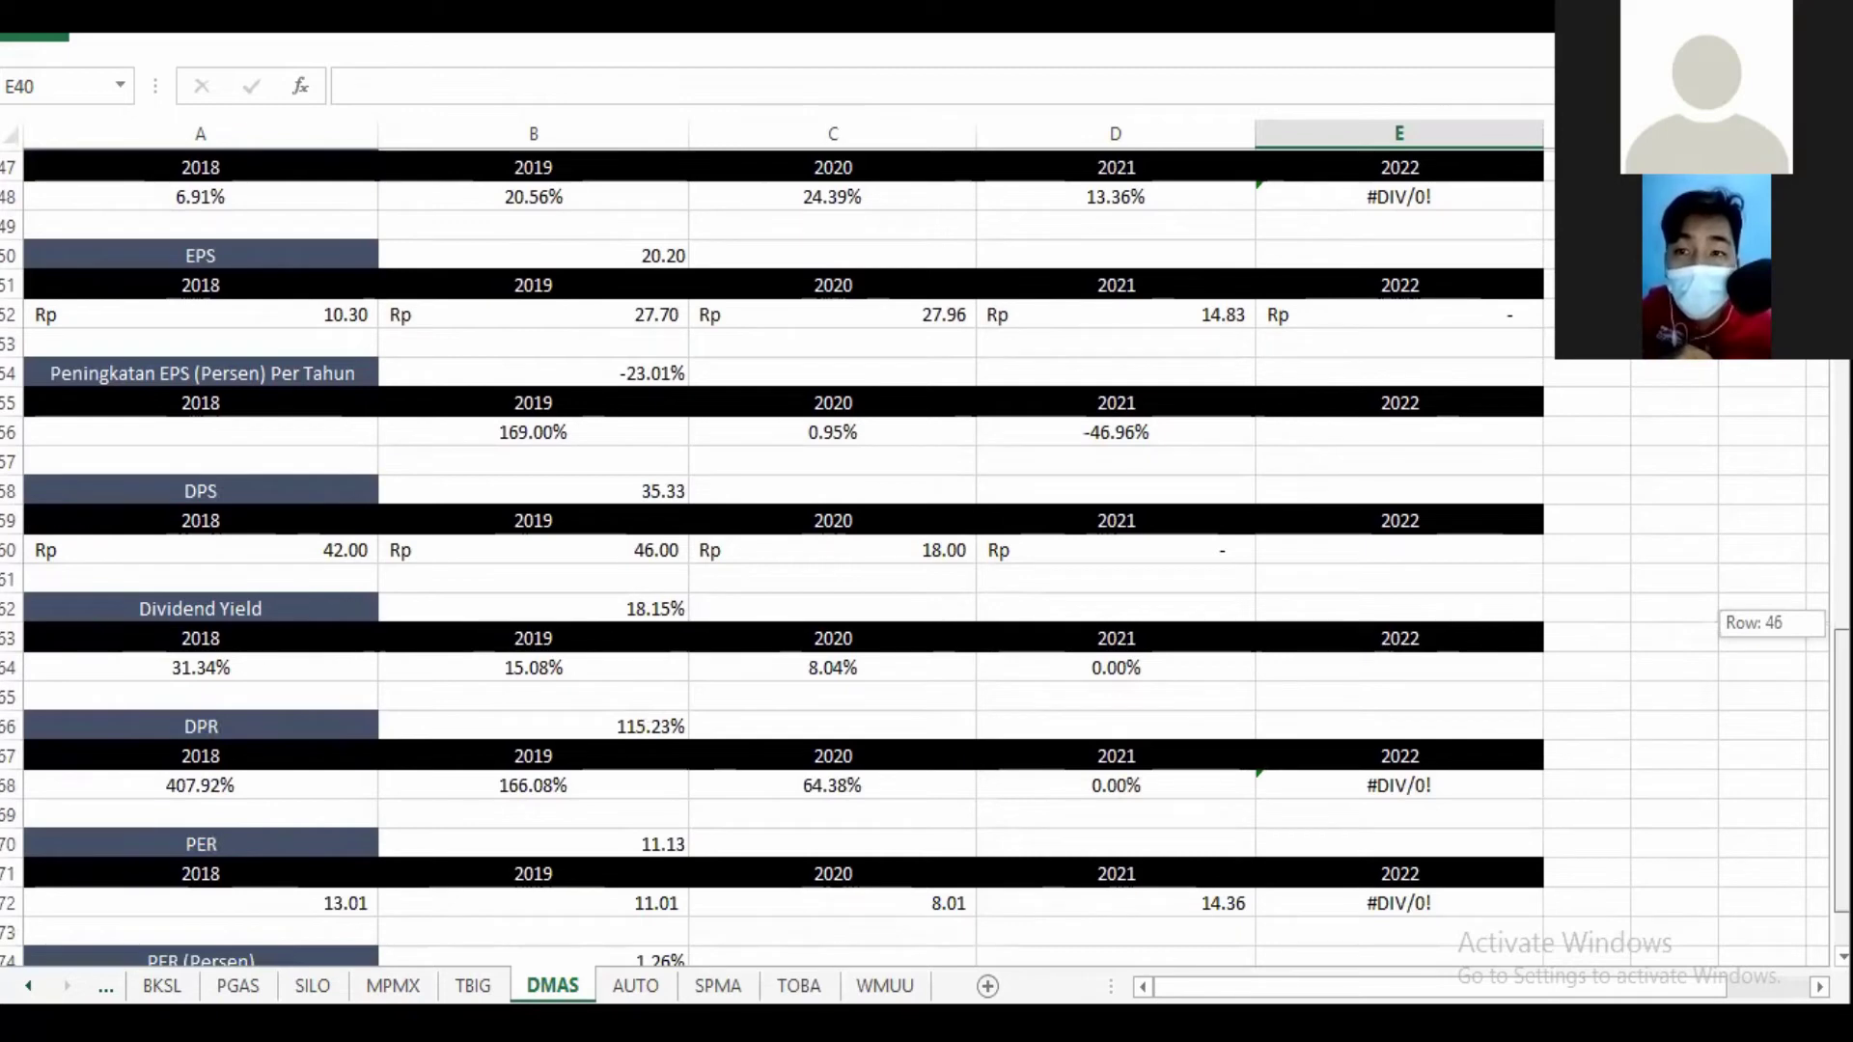
drag(1842, 724, 1841, 747)
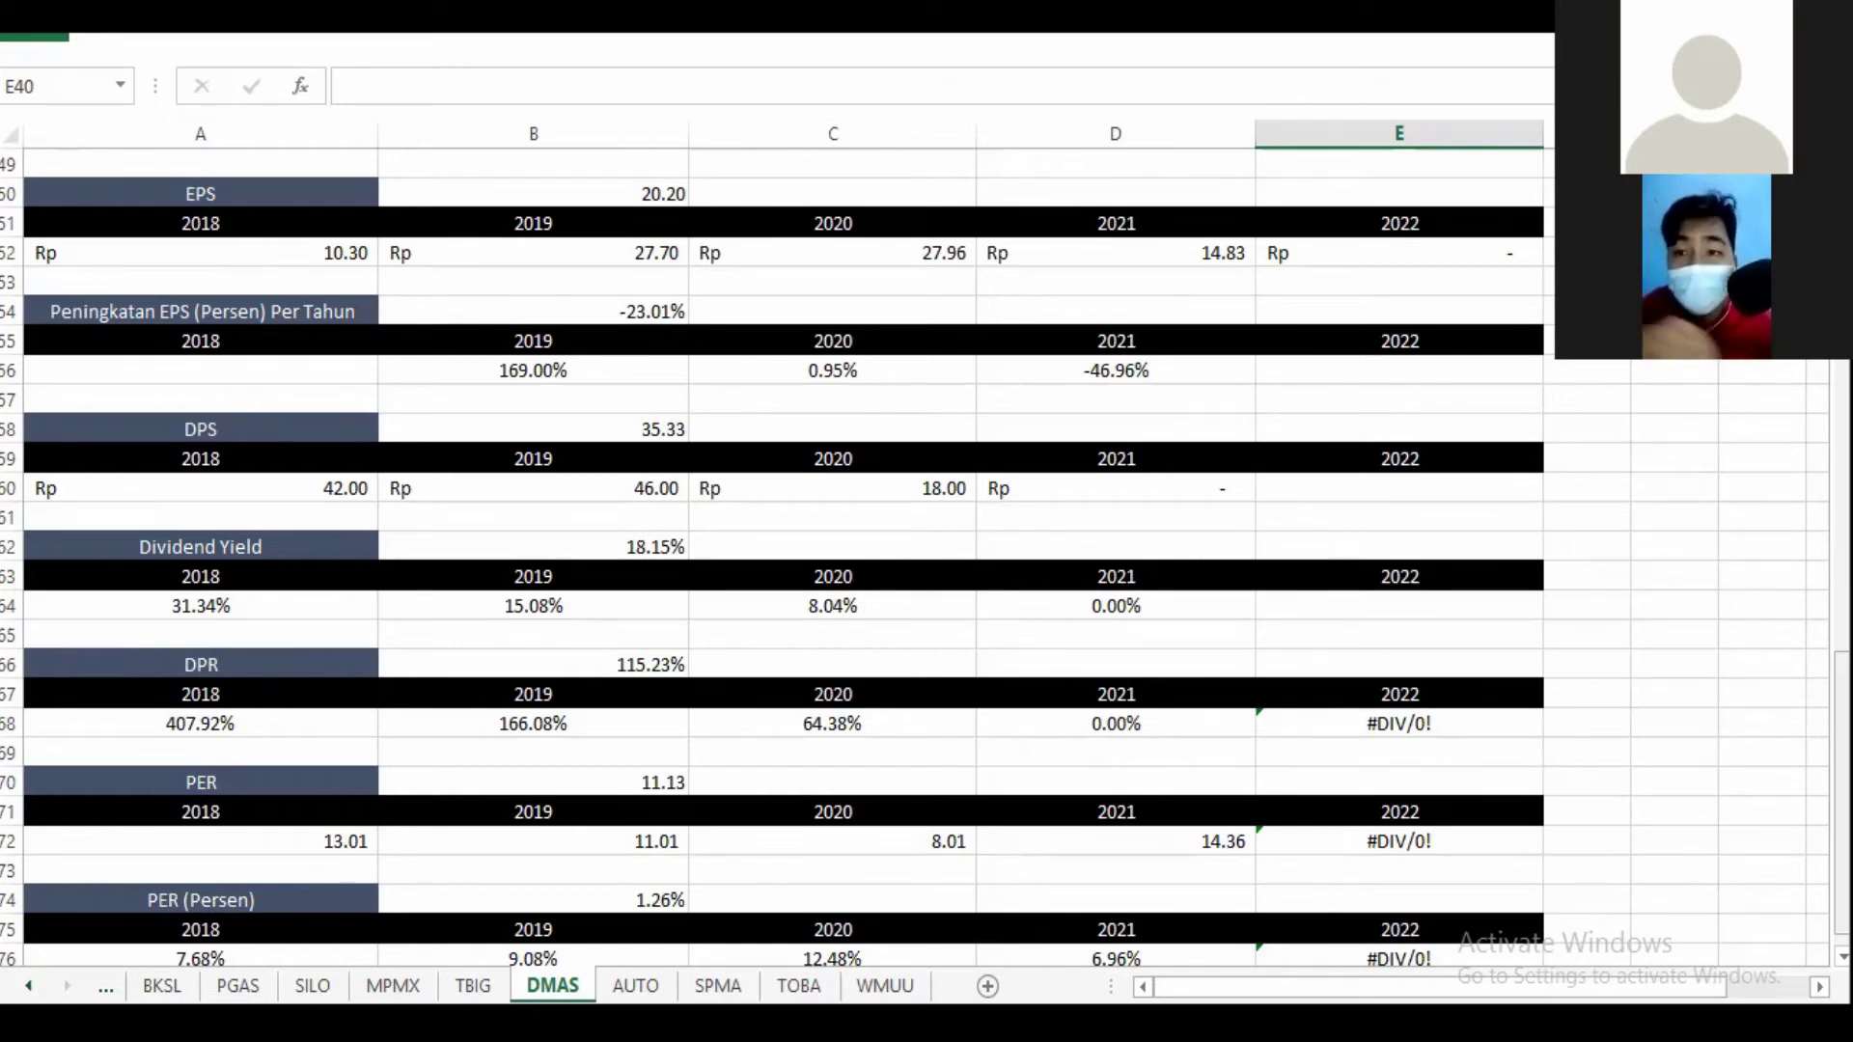
drag(1841, 791, 1842, 798)
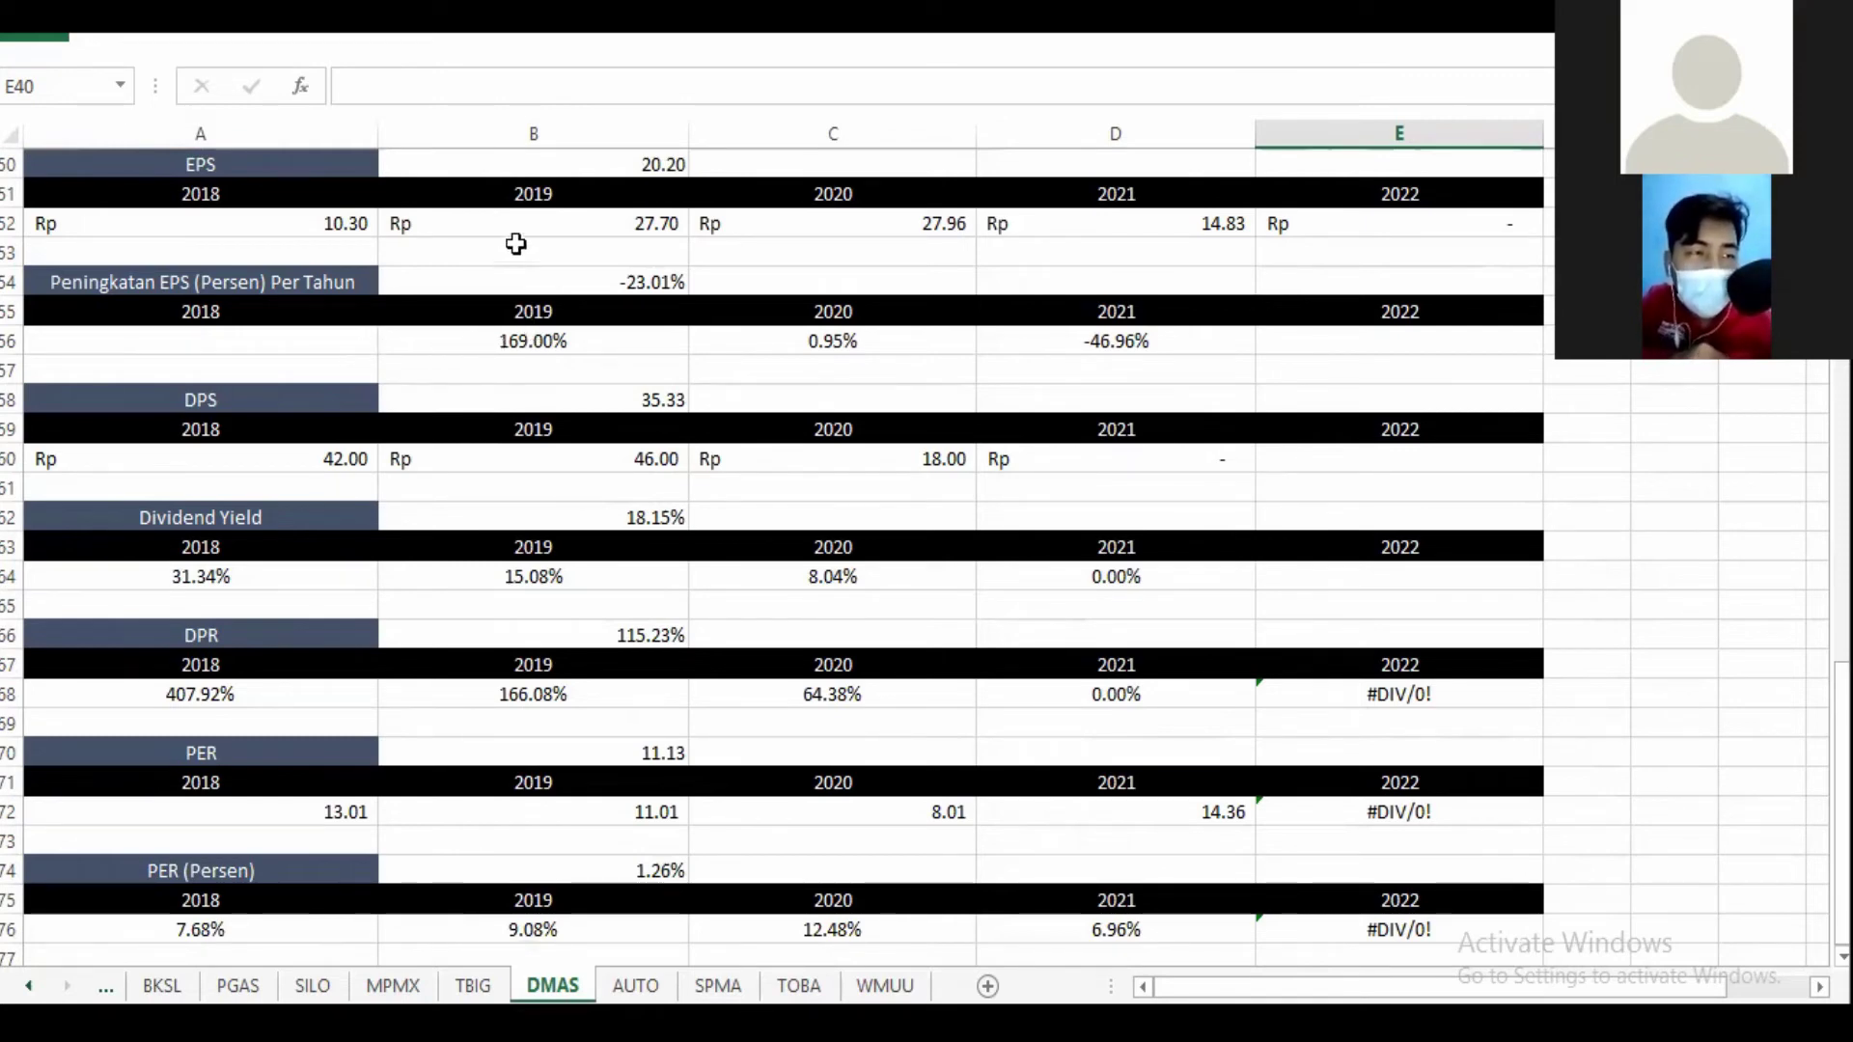
click(244, 216)
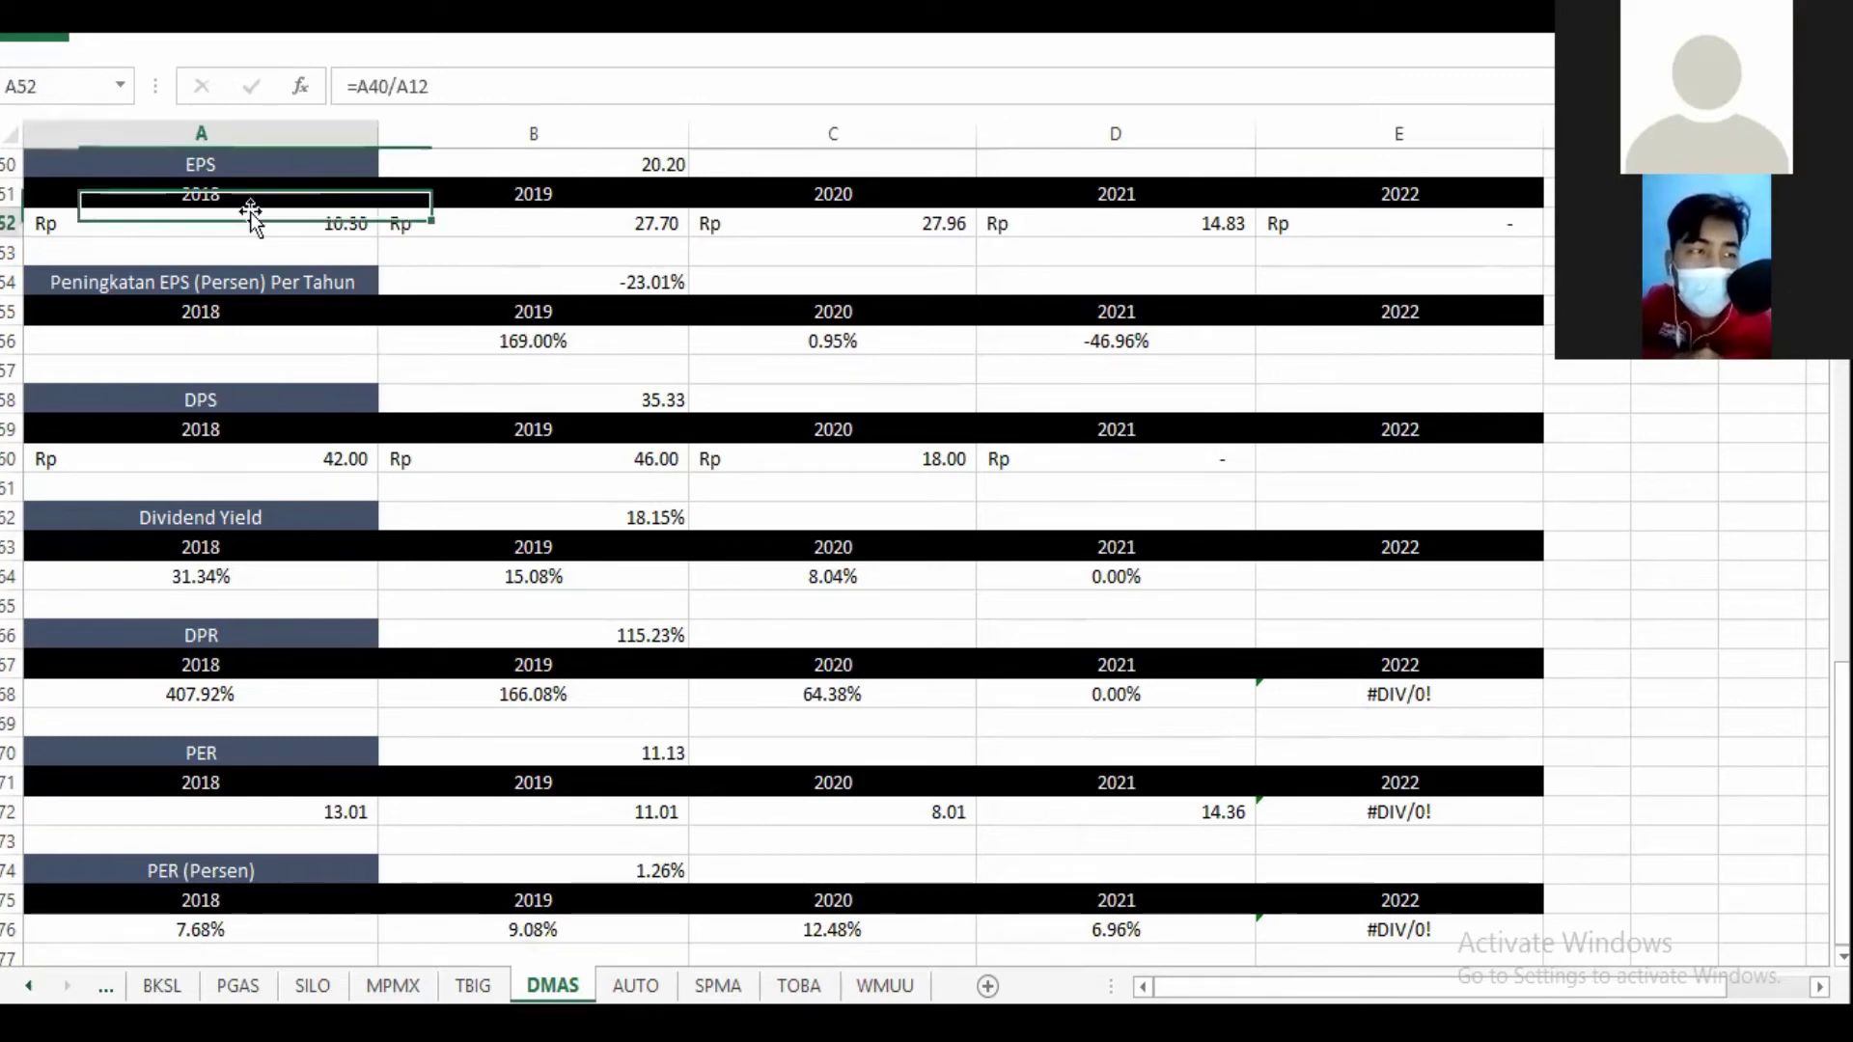
click(564, 244)
click(912, 230)
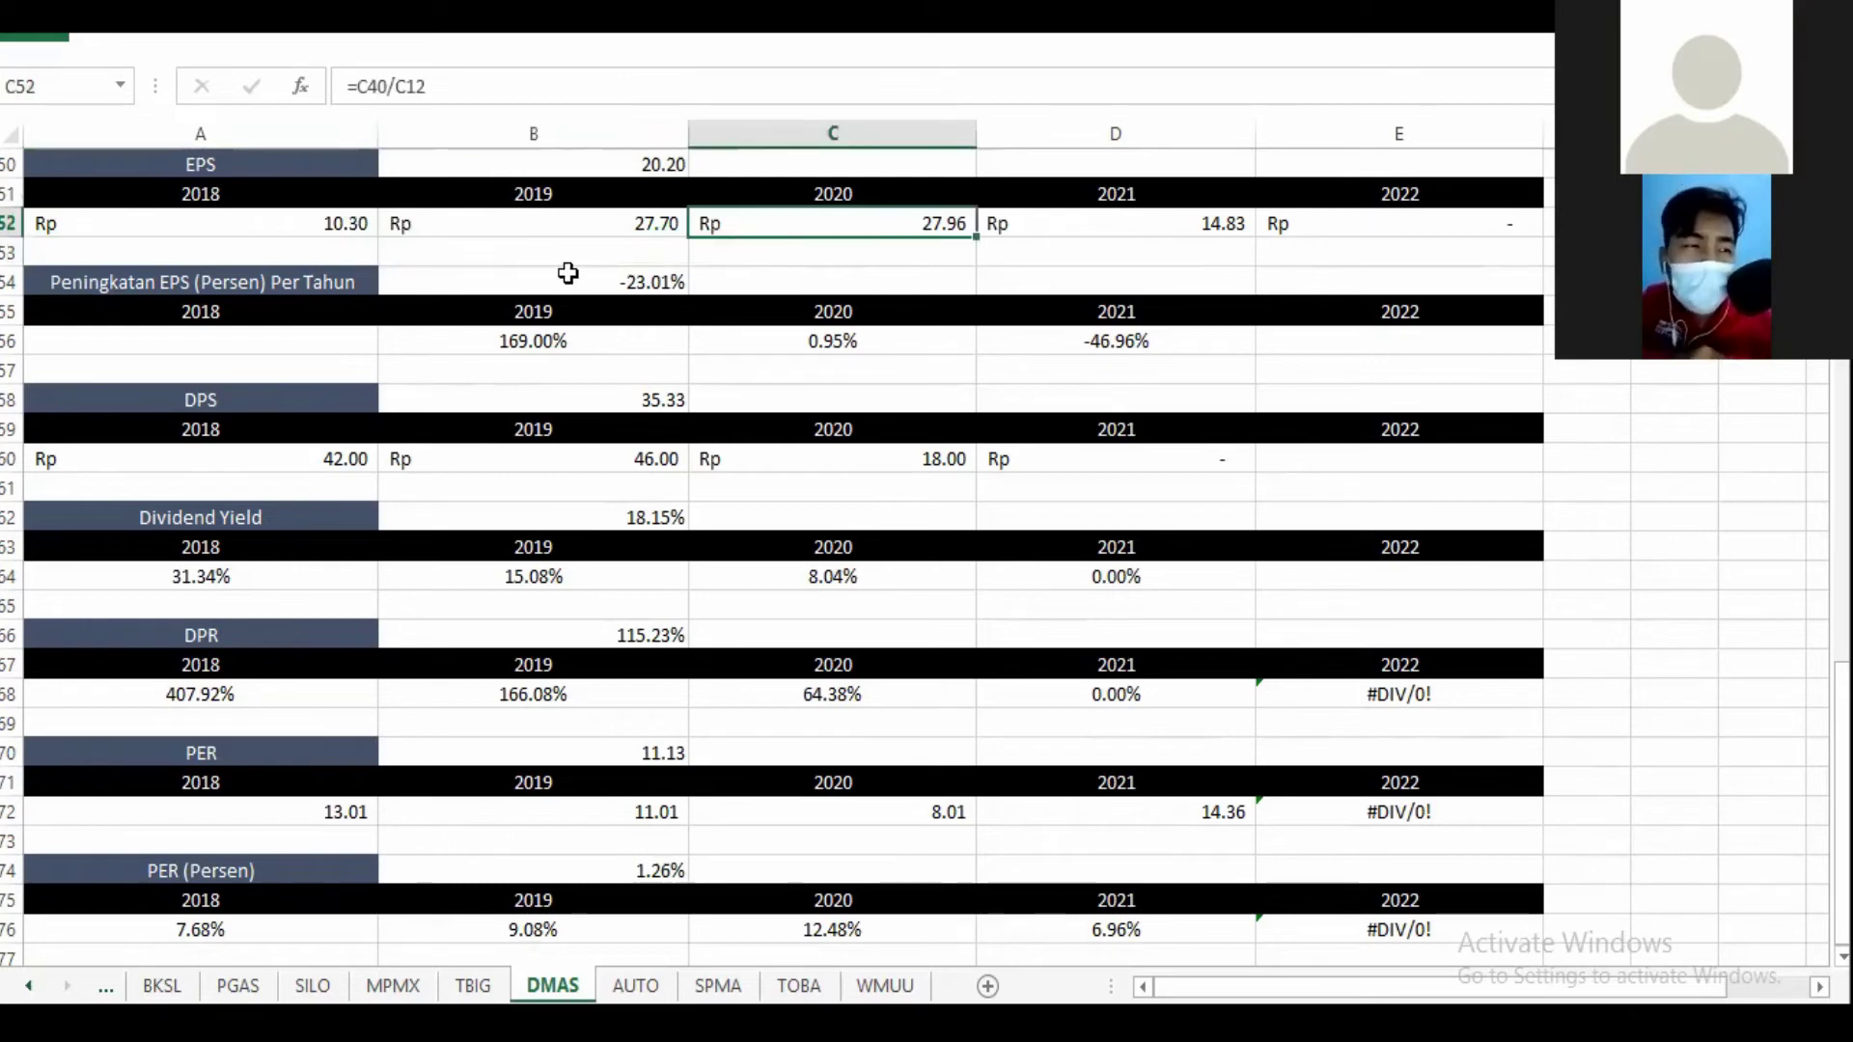
click(548, 227)
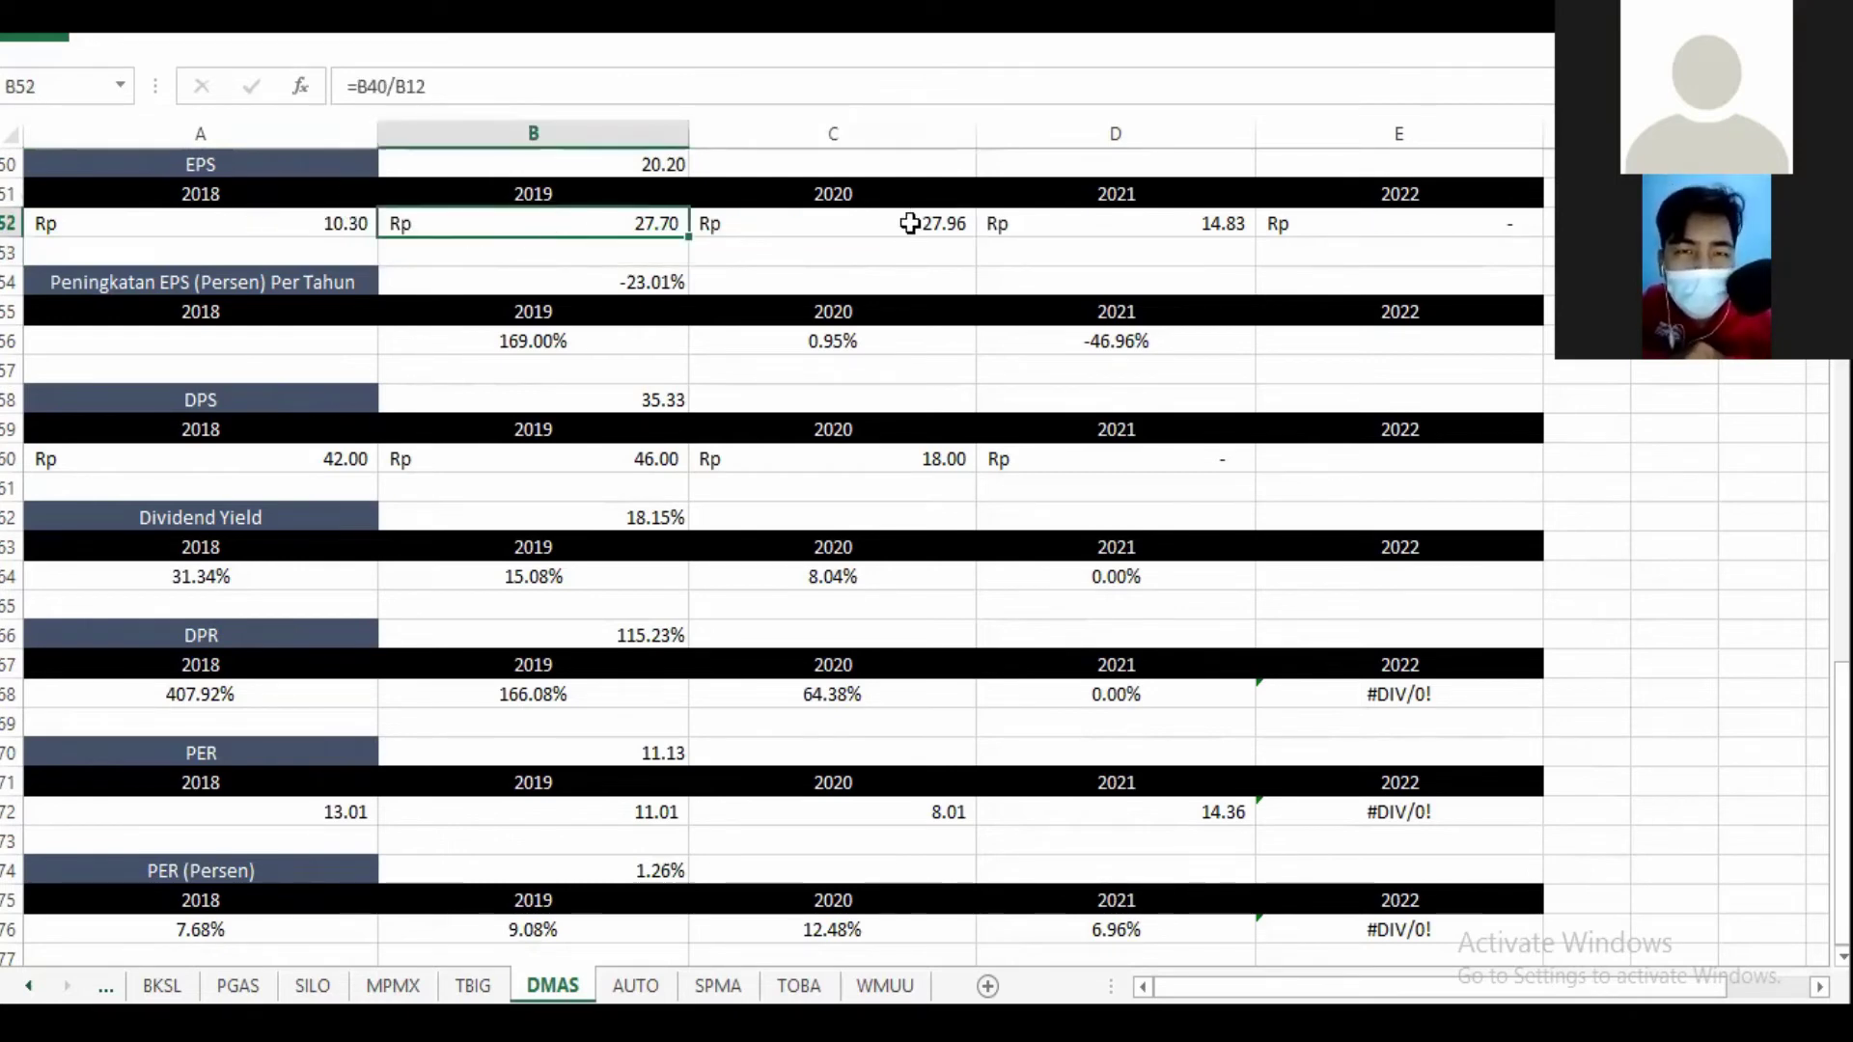
click(910, 223)
click(1067, 227)
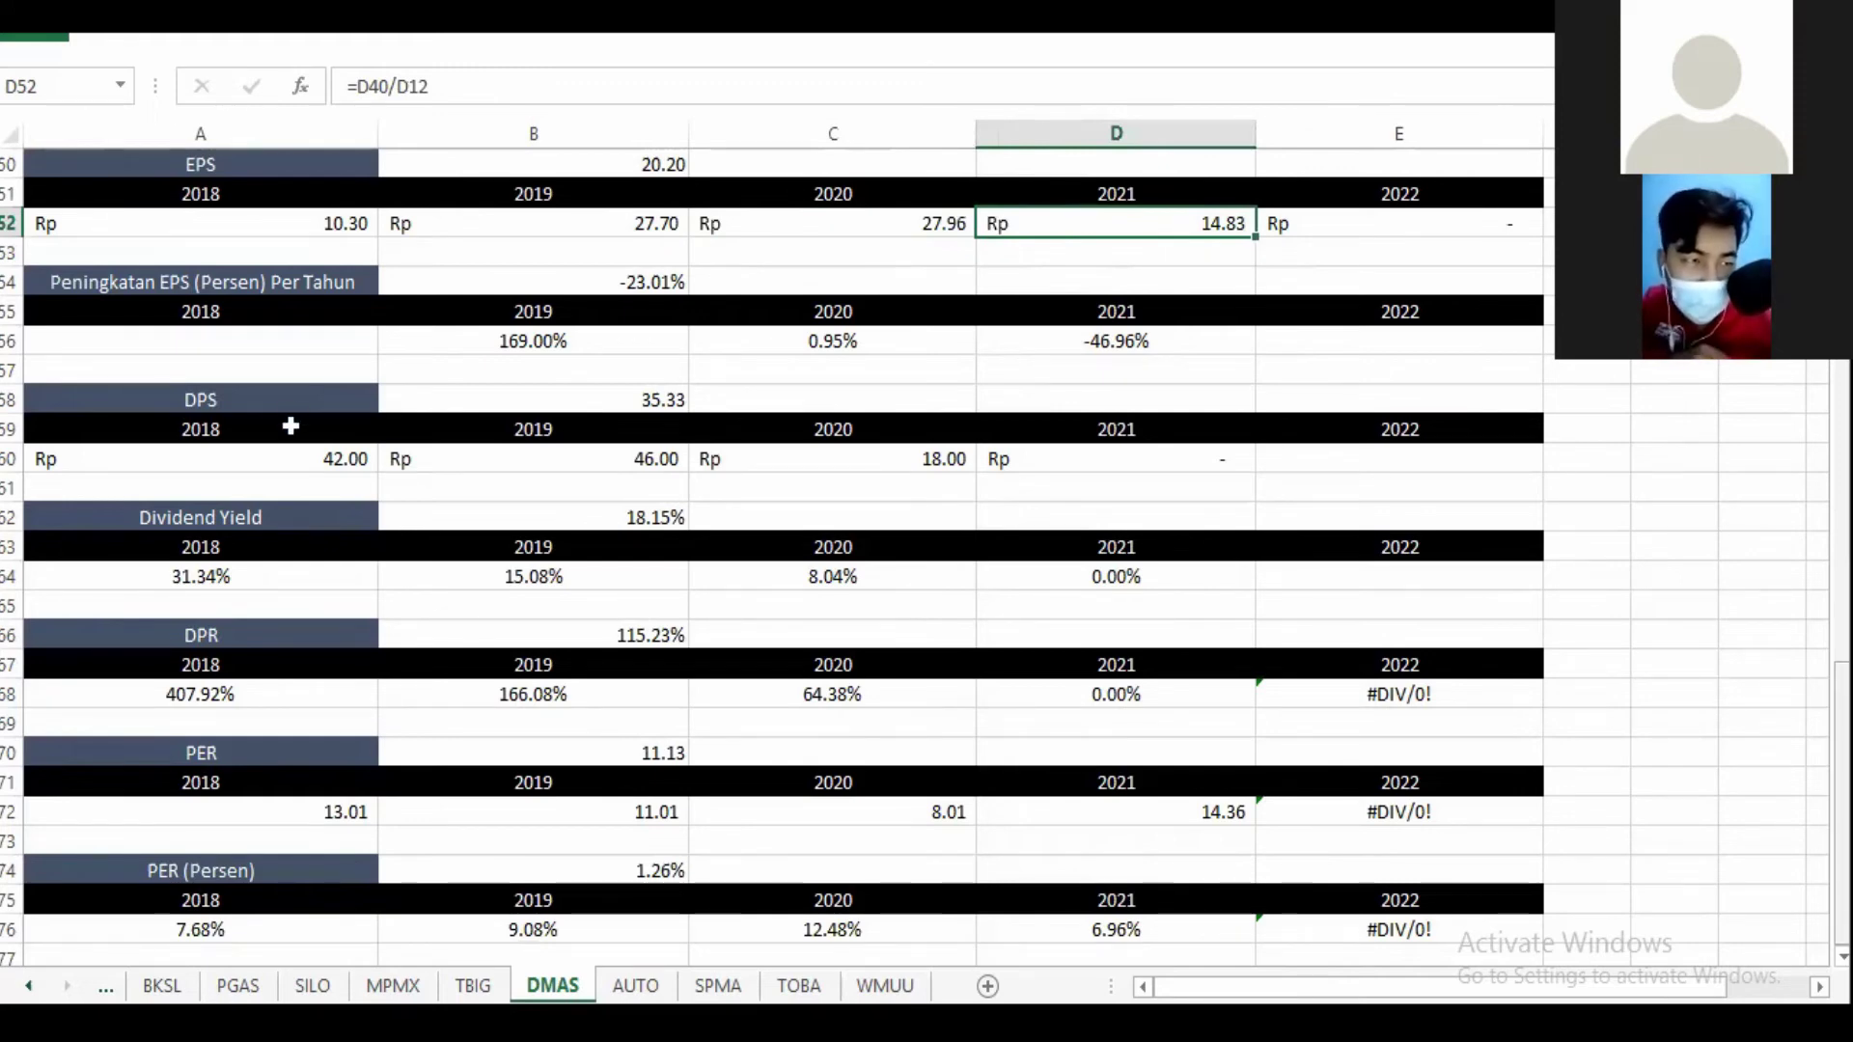
Step: Examine the 2018 DPS value together with that year's Dividend Yield, DPR and EPS formulas
click(300, 460)
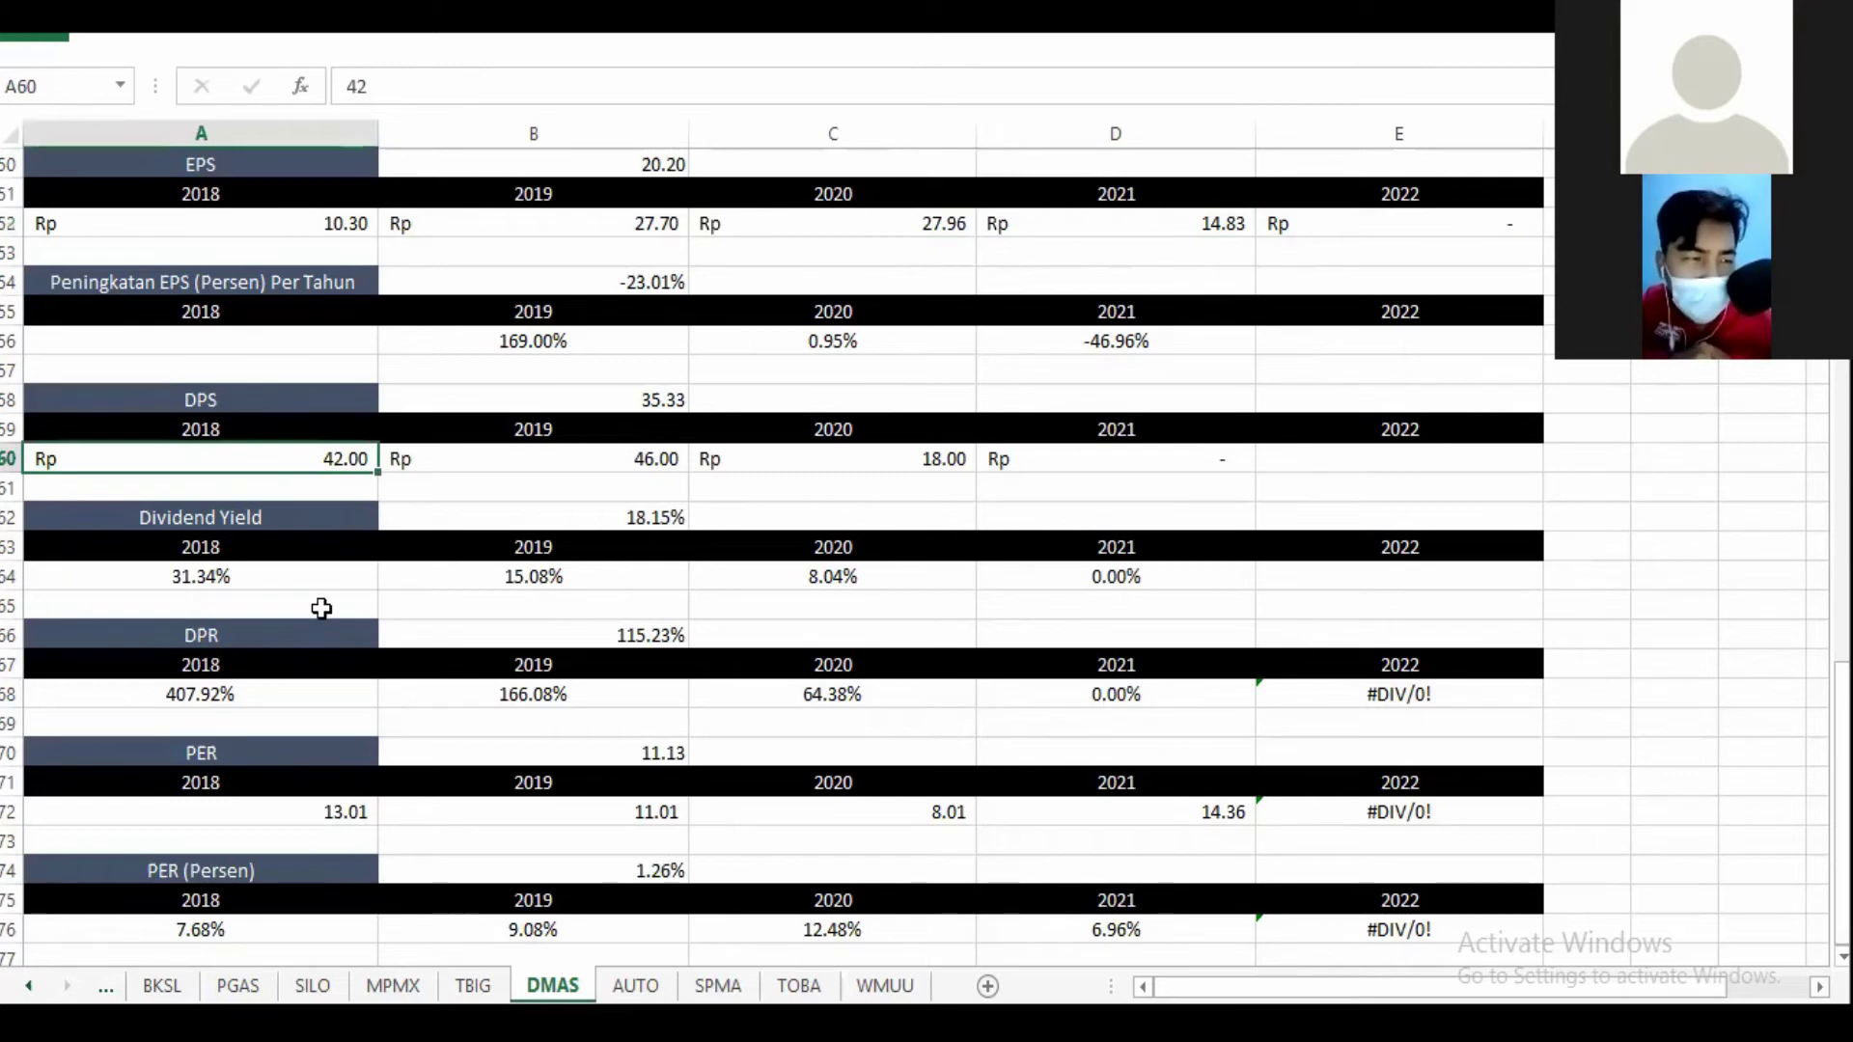
click(273, 578)
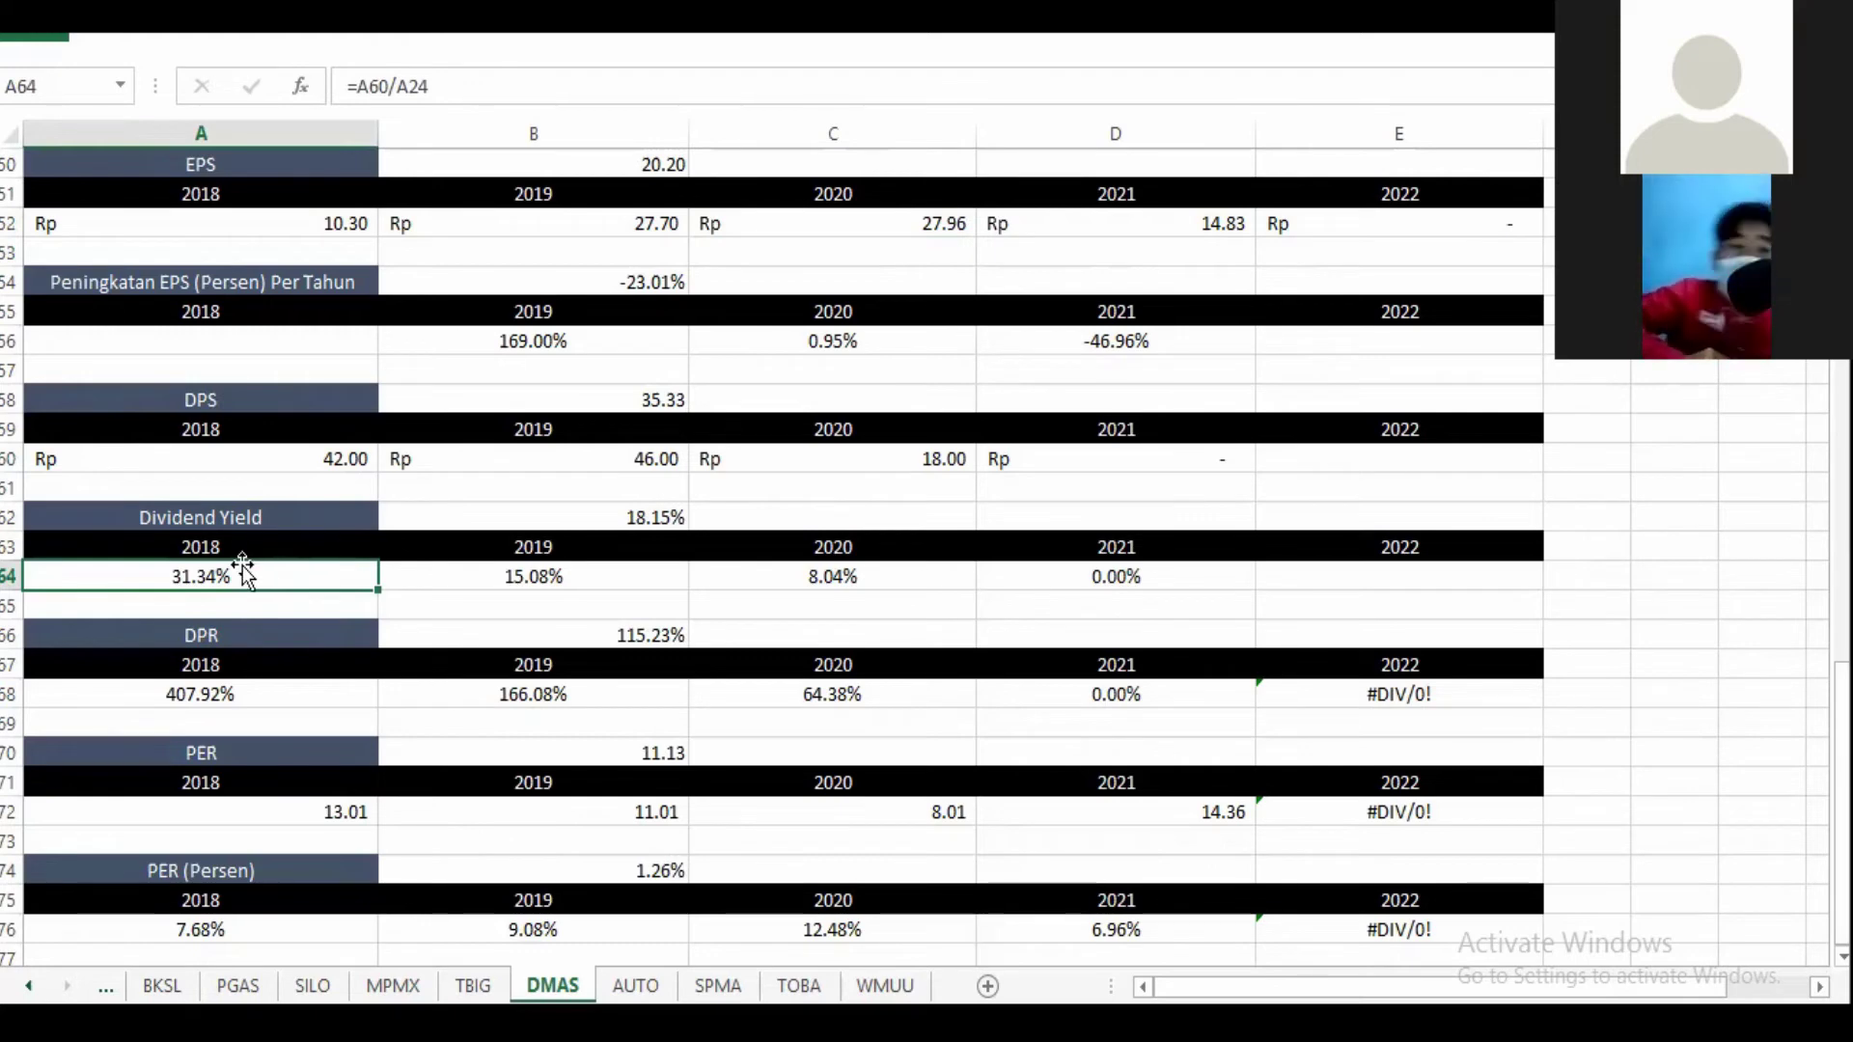
click(233, 706)
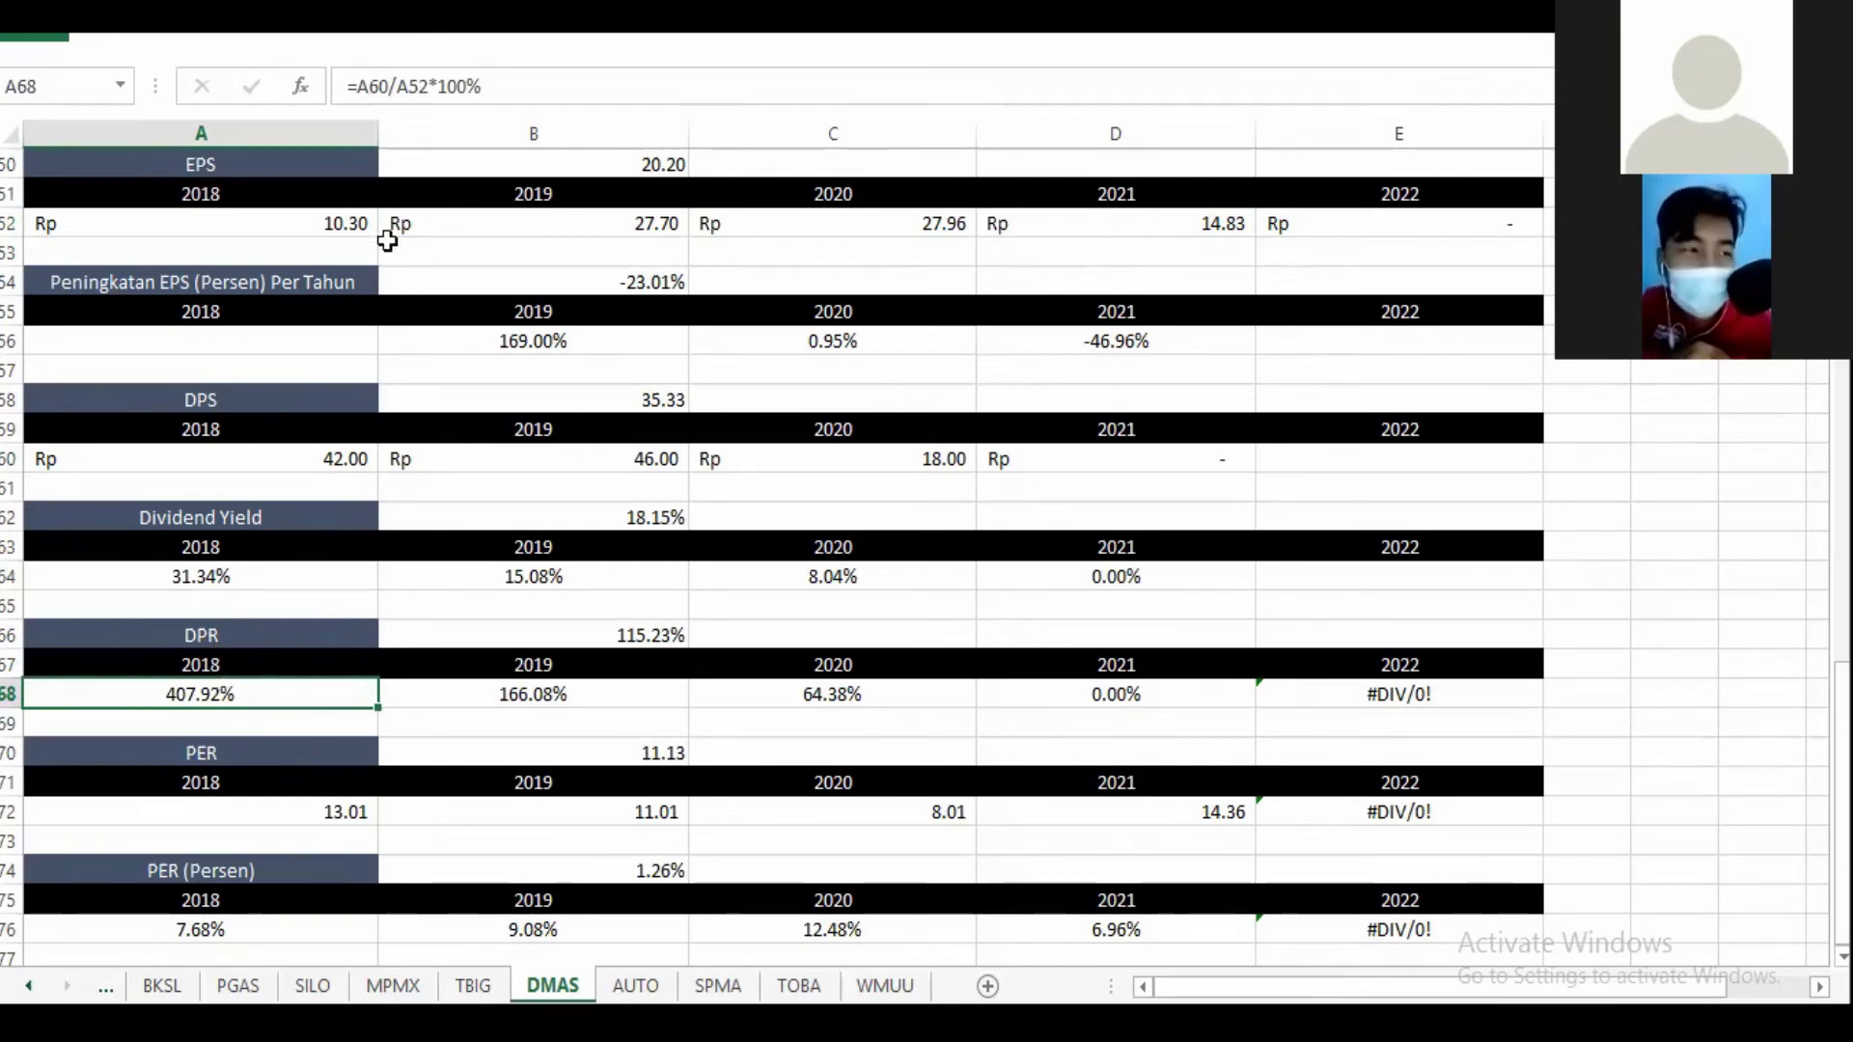
click(263, 225)
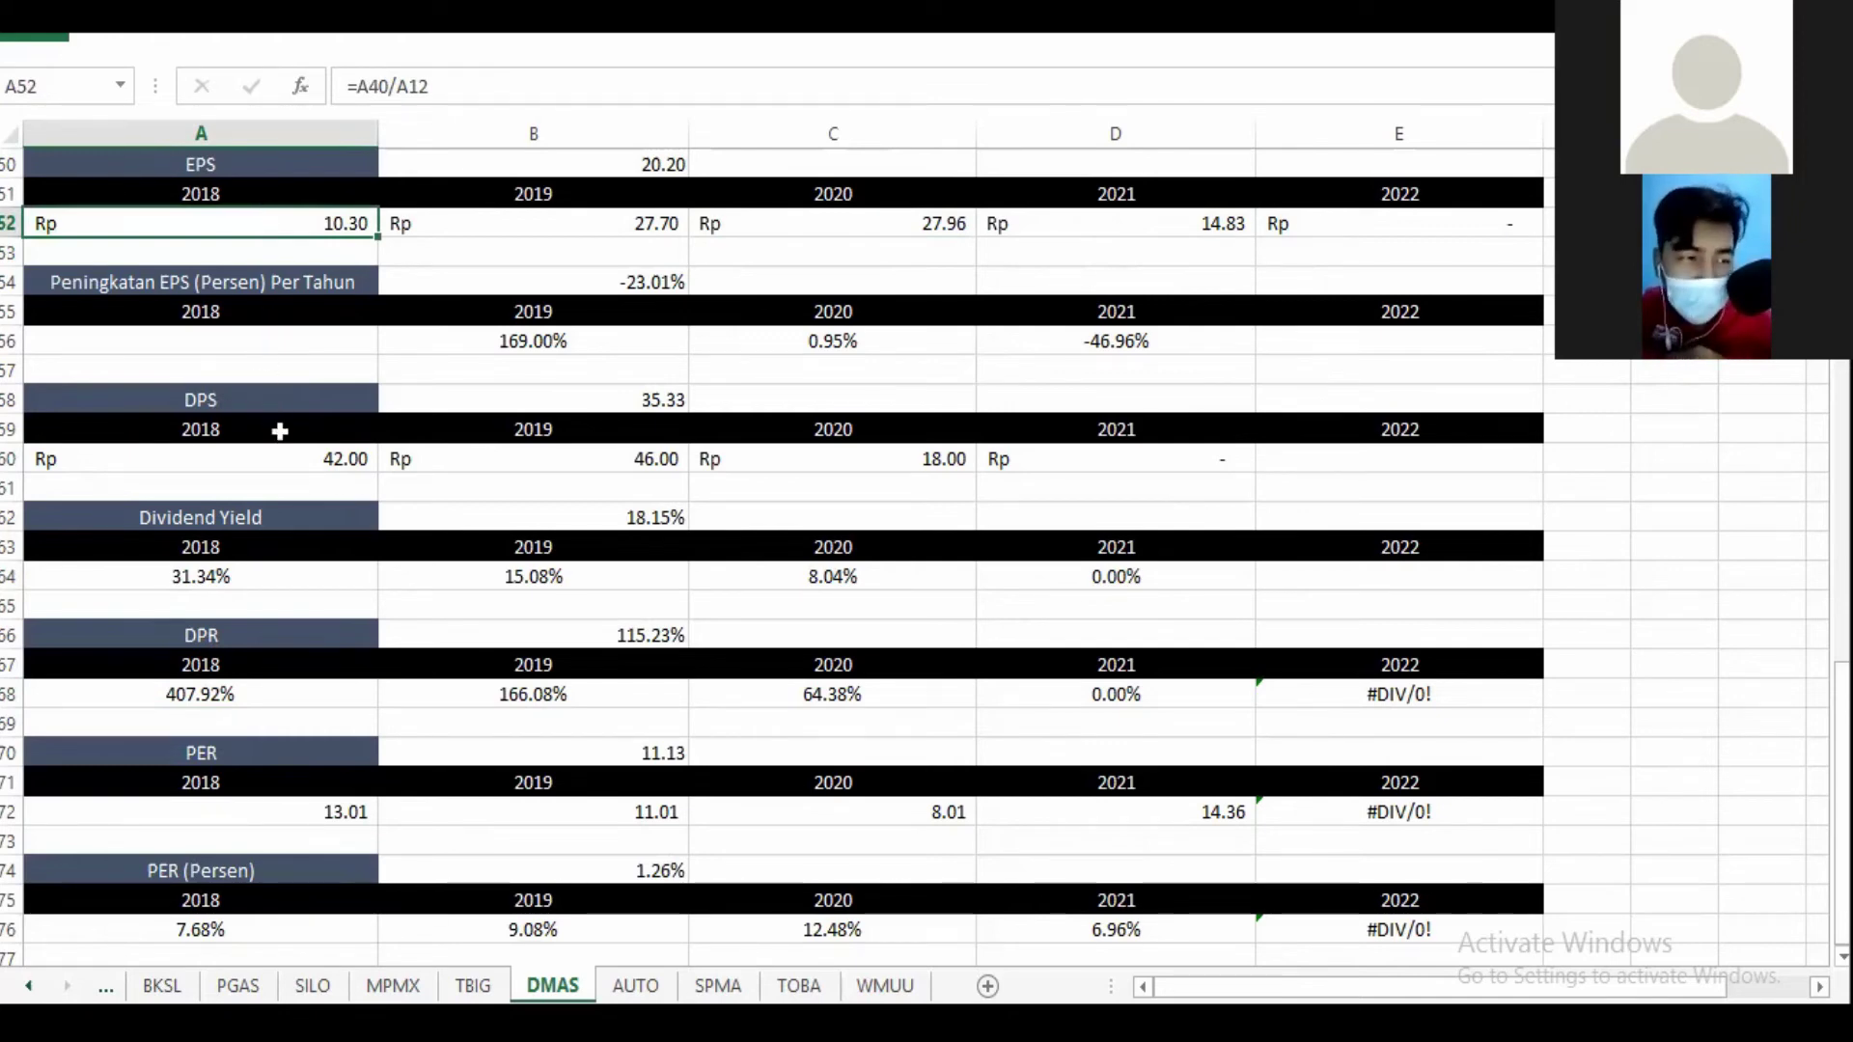
click(302, 461)
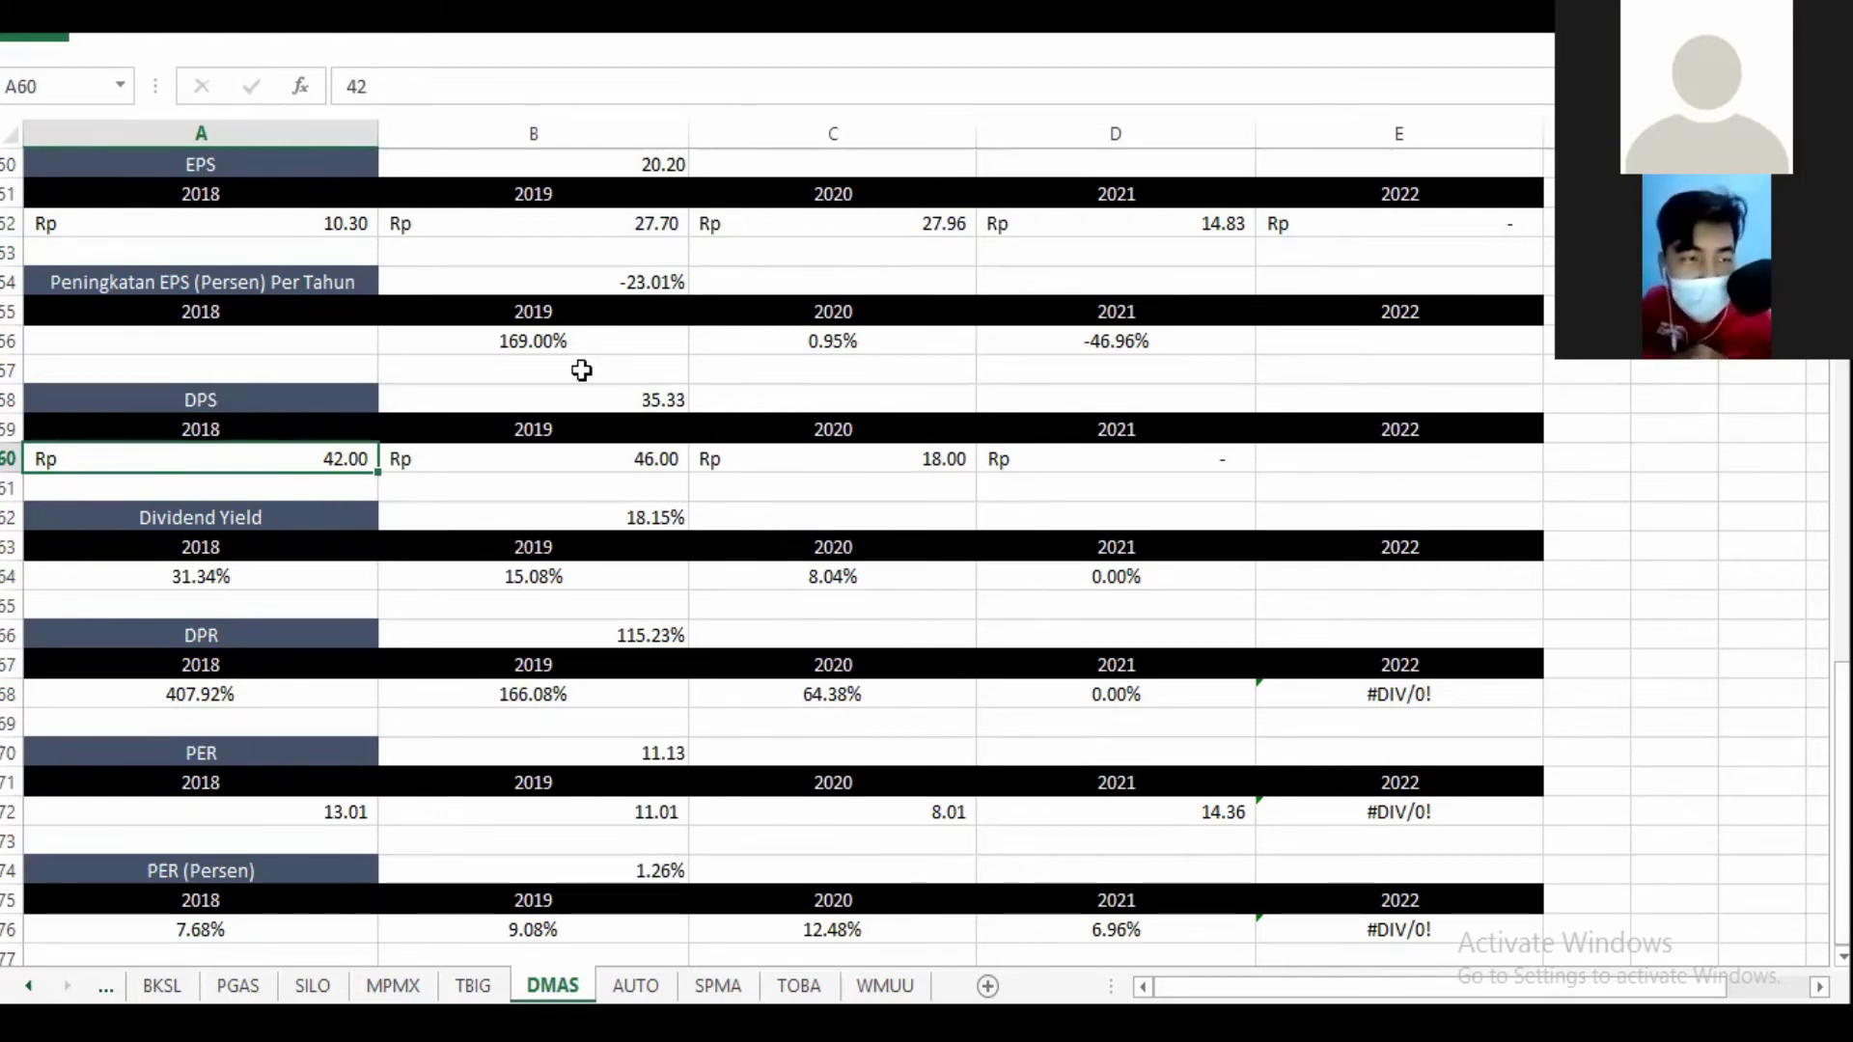
Step: Examine the 2019 EPS growth formula and compare that year's DPS with its EPS, DPR and Dividend Yield
click(559, 343)
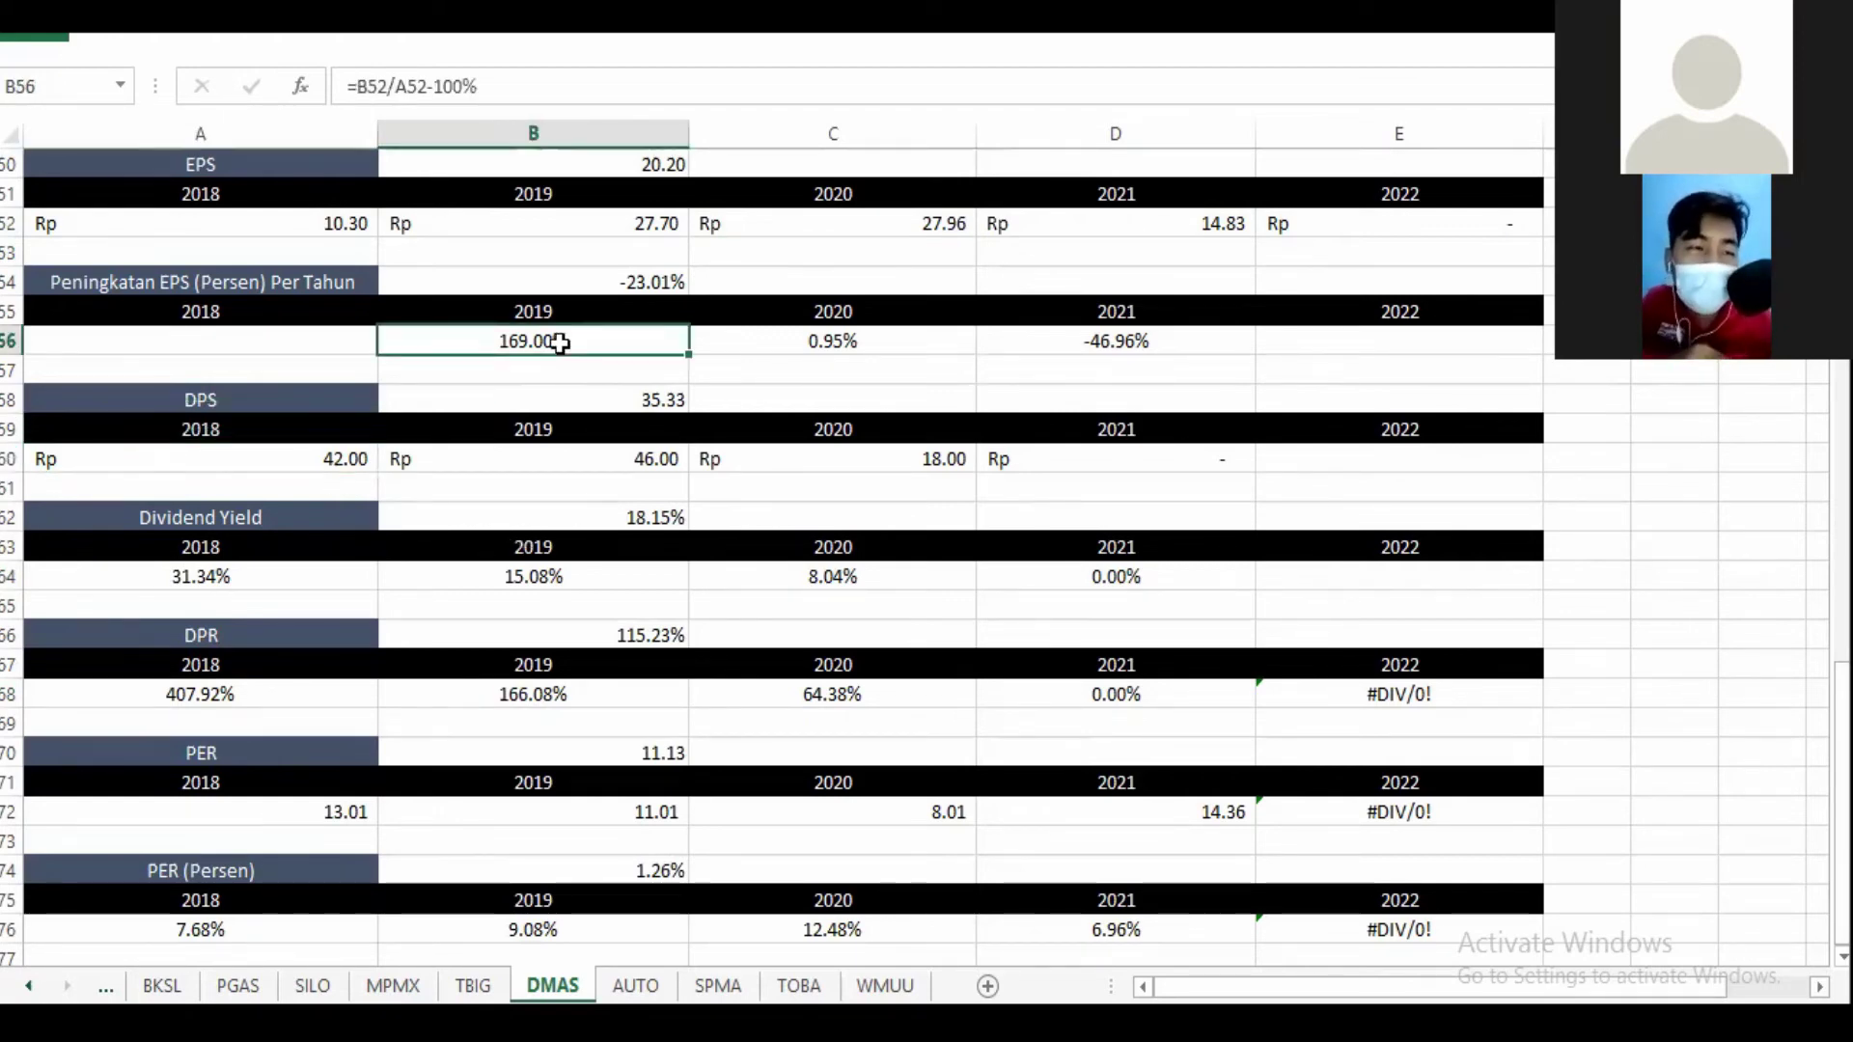
click(654, 475)
click(663, 460)
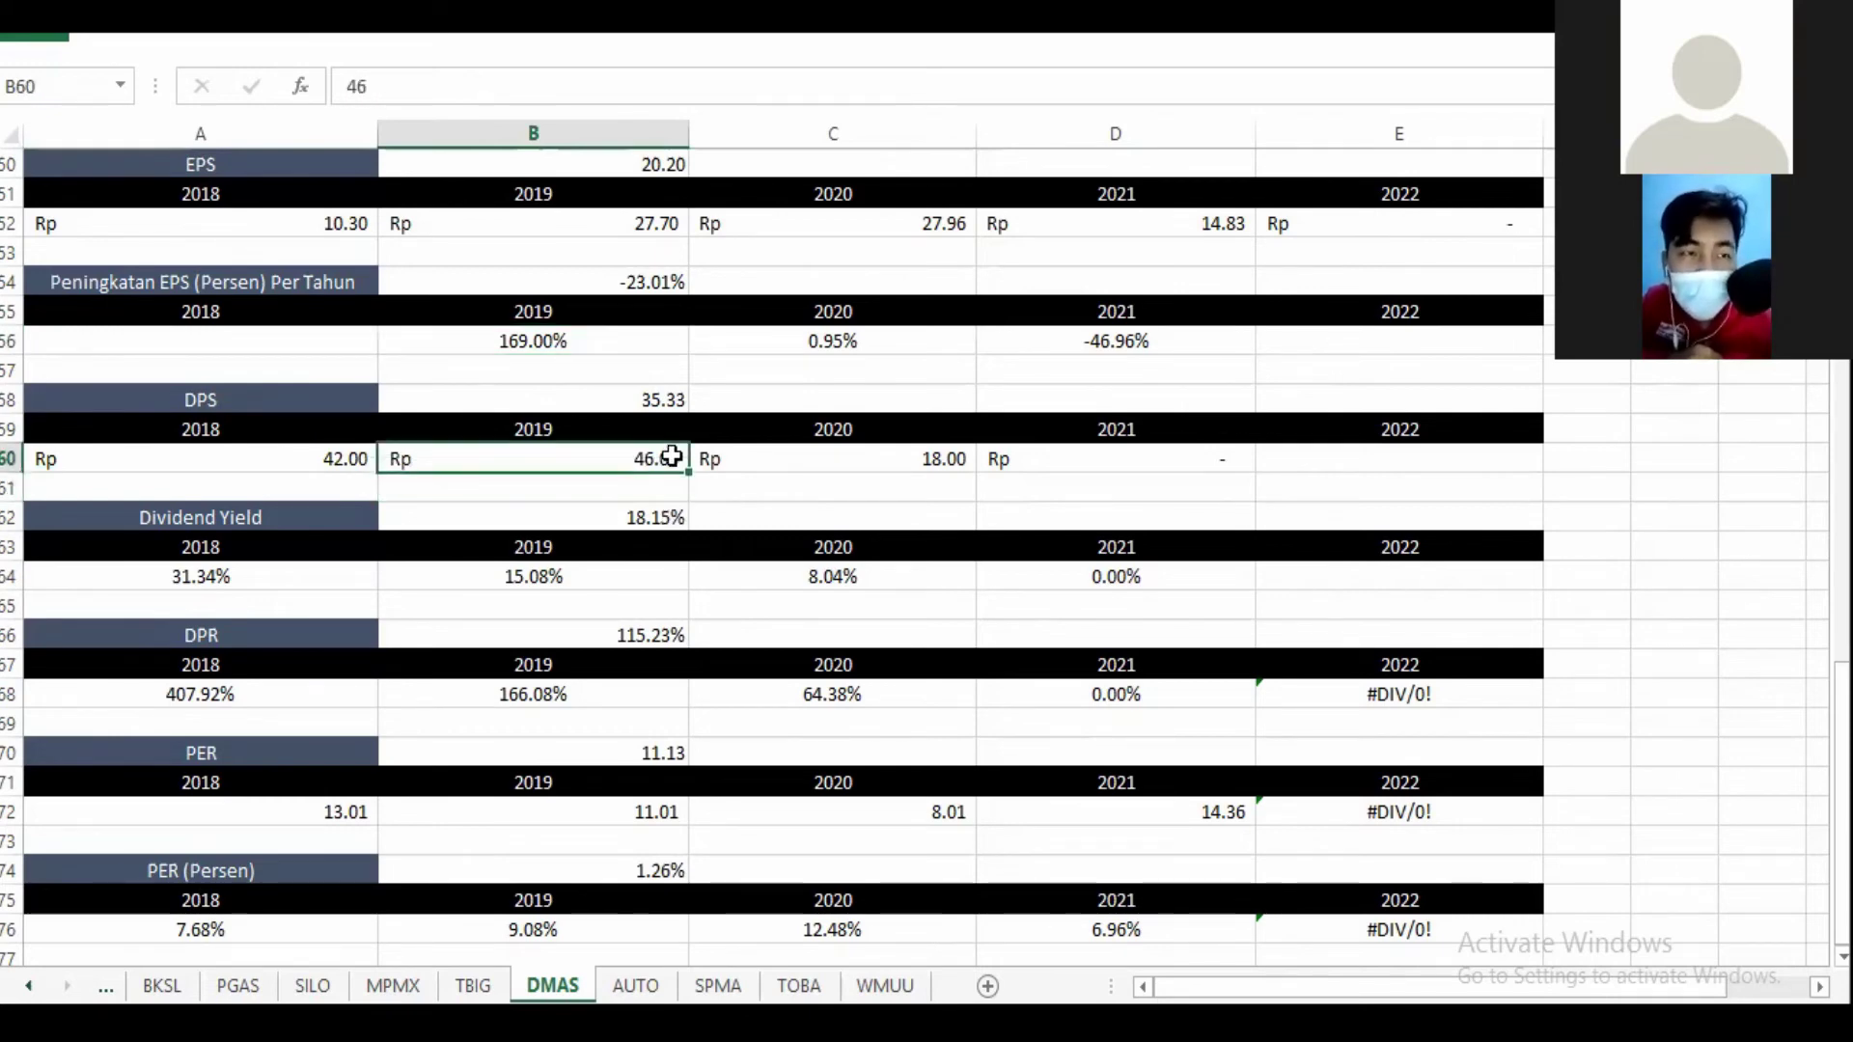
click(639, 222)
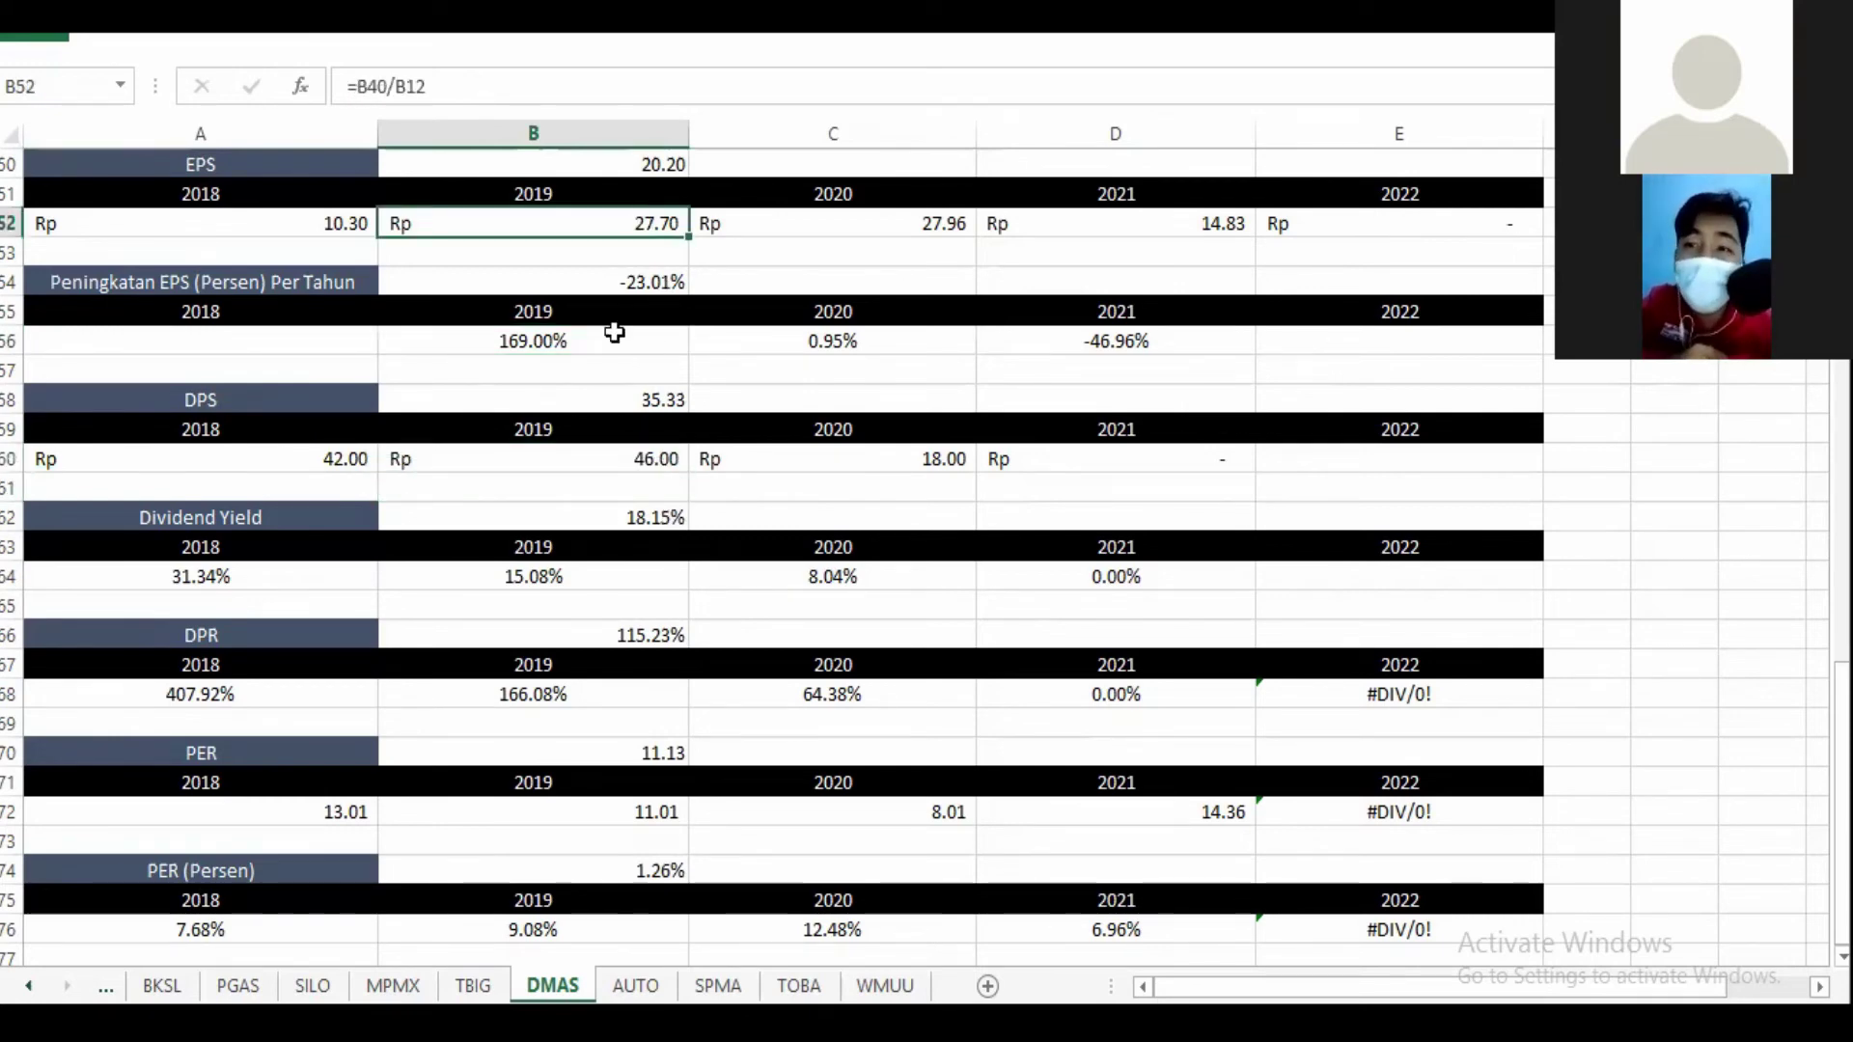
click(640, 454)
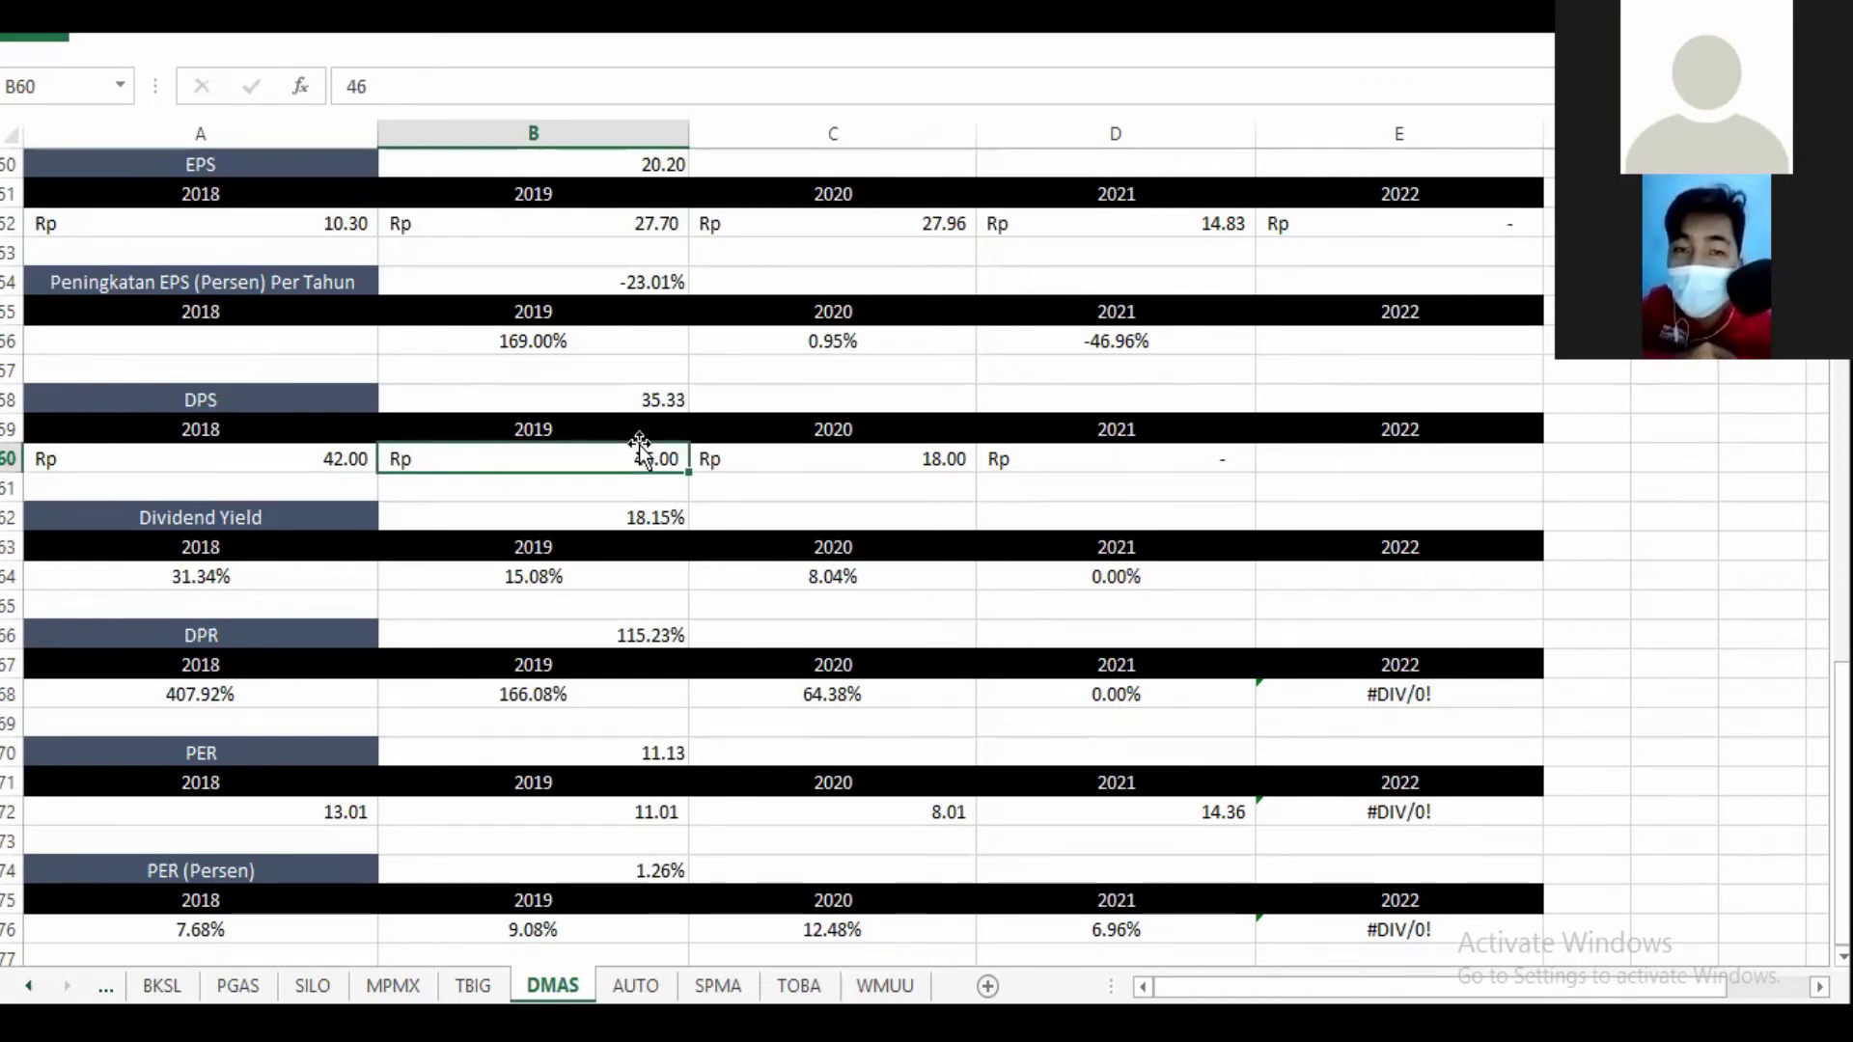
click(565, 695)
click(565, 578)
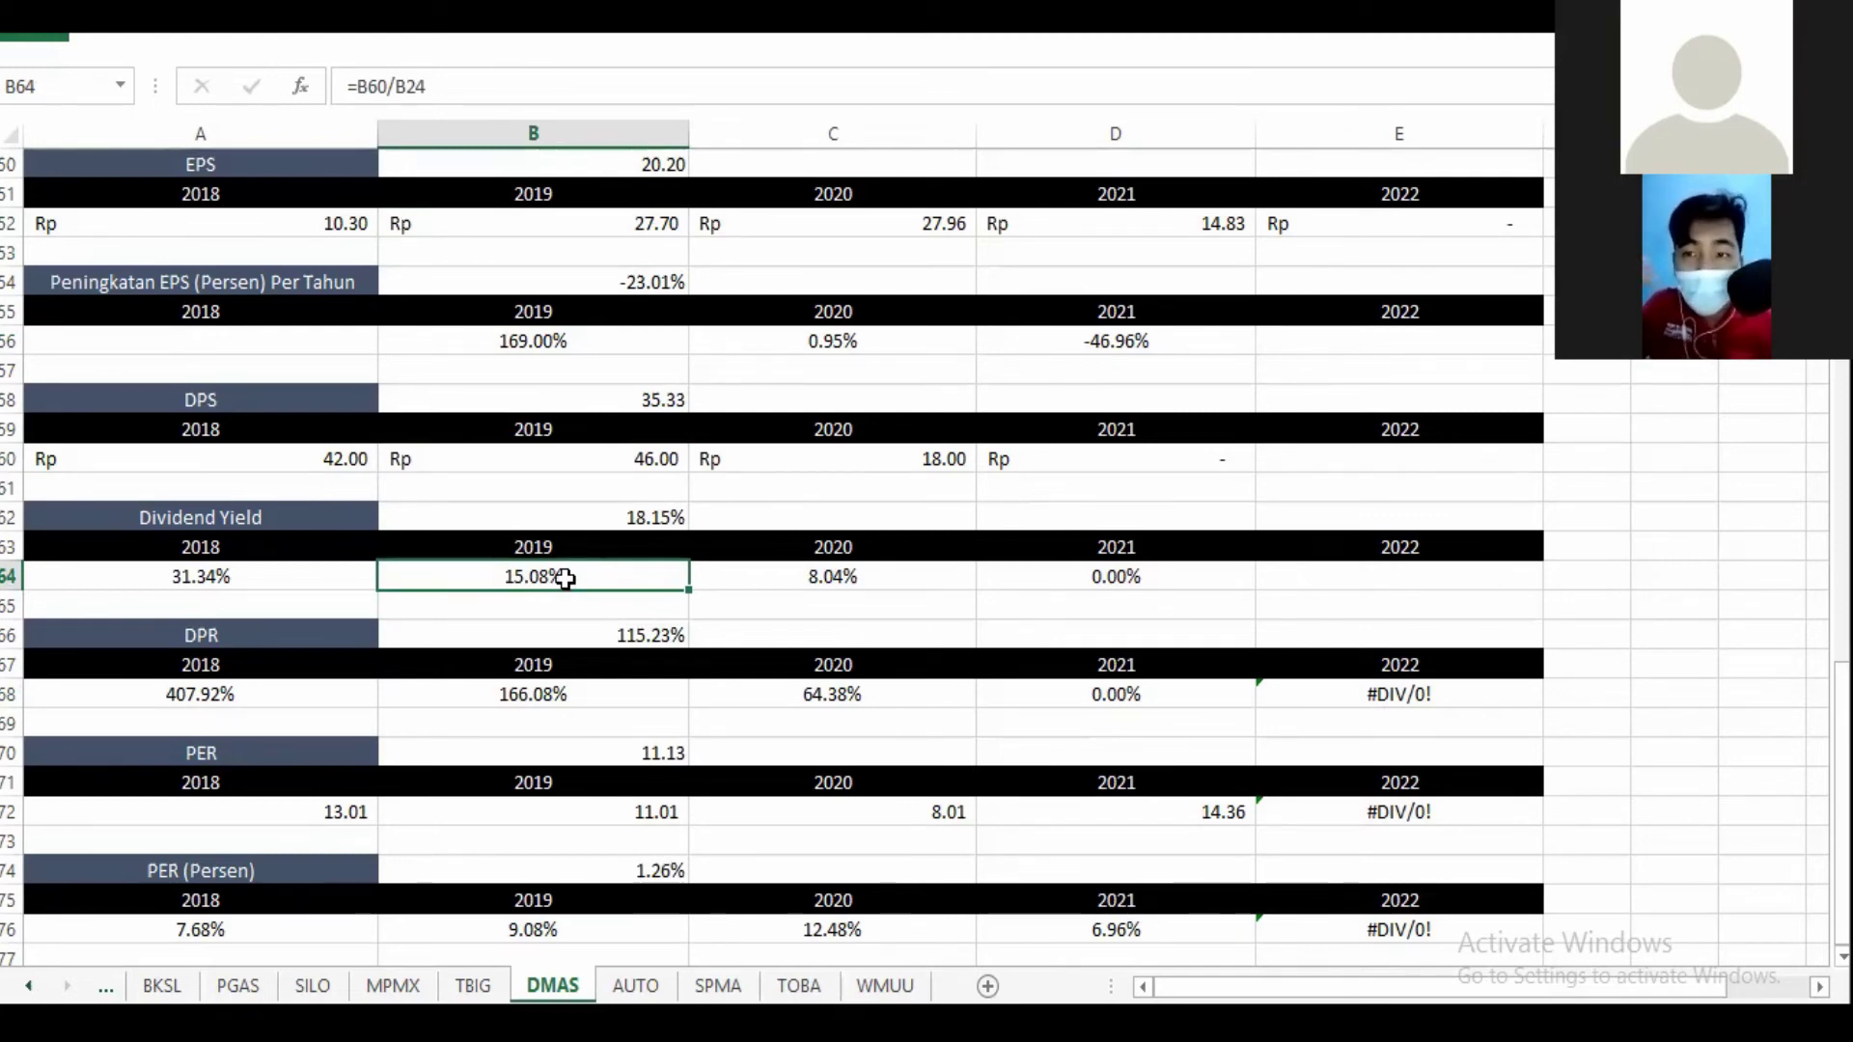
Step: Examine the 2020 DPS, EPS, DPR, Dividend Yield and PER cells along with the 2021 EPS formula
click(838, 456)
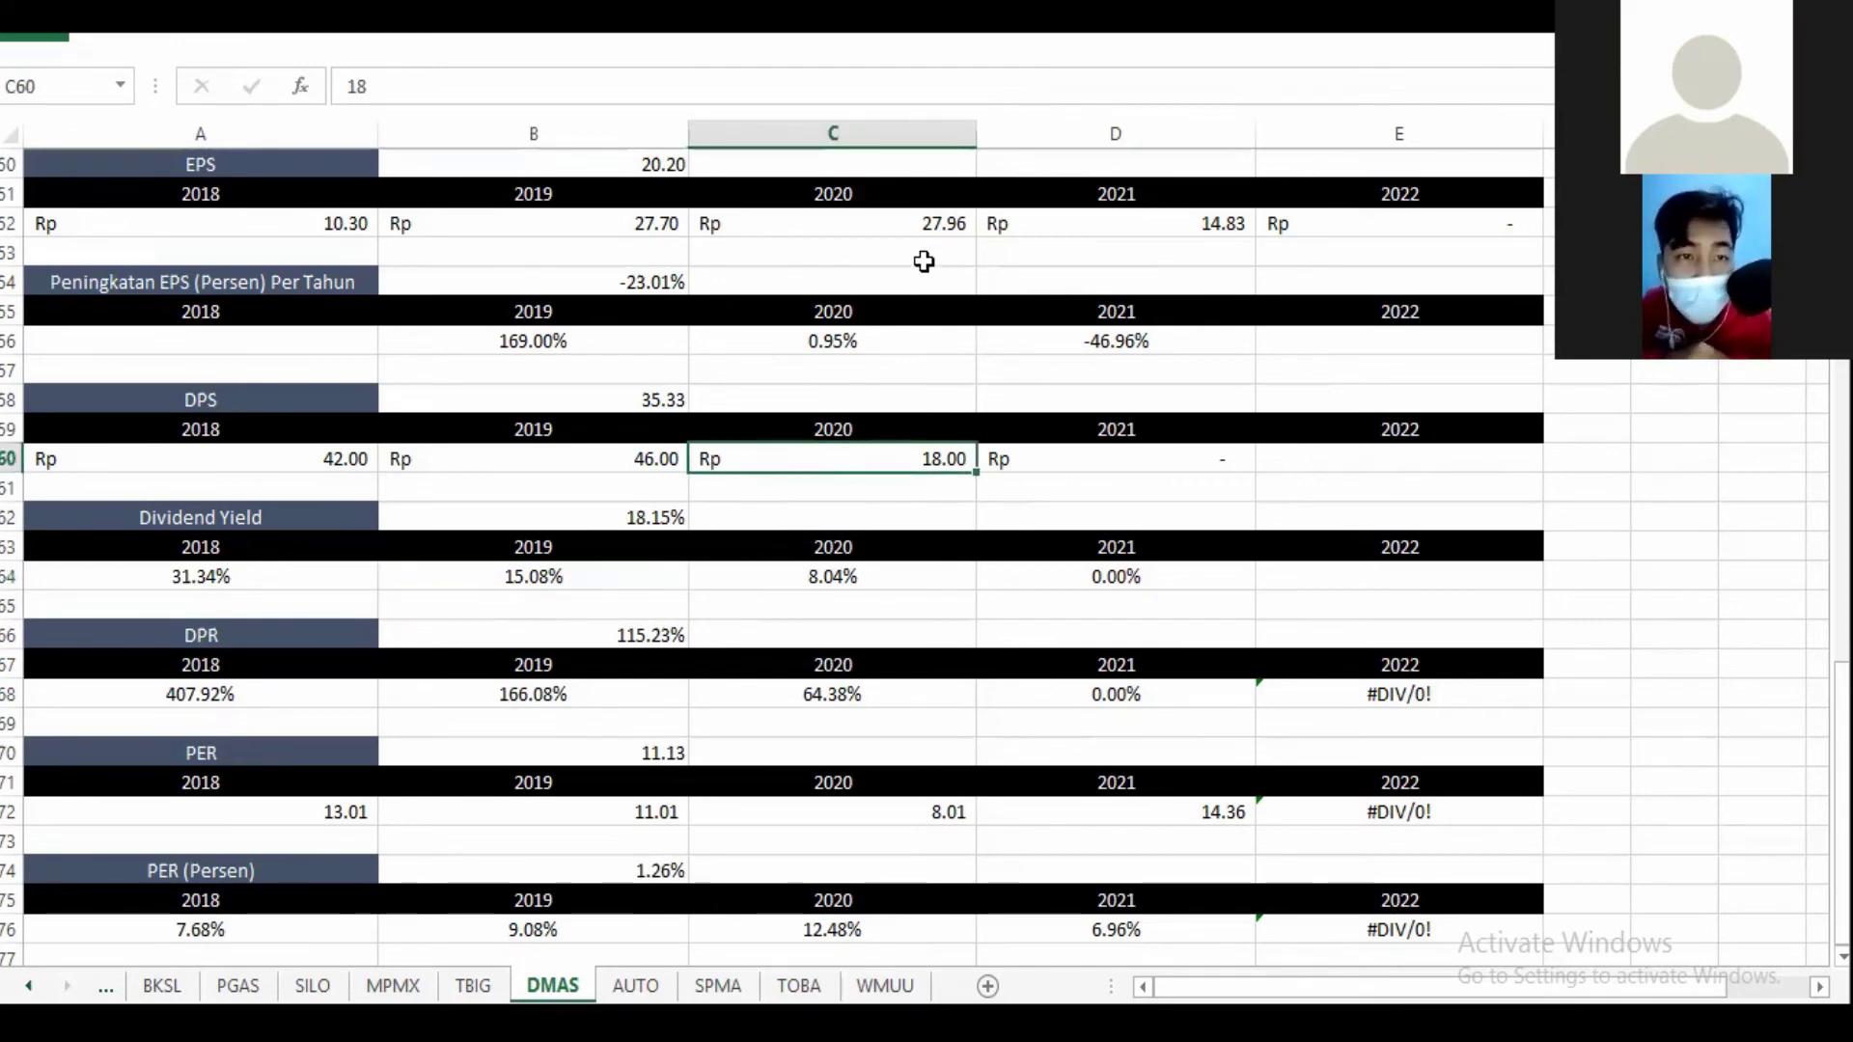
click(881, 222)
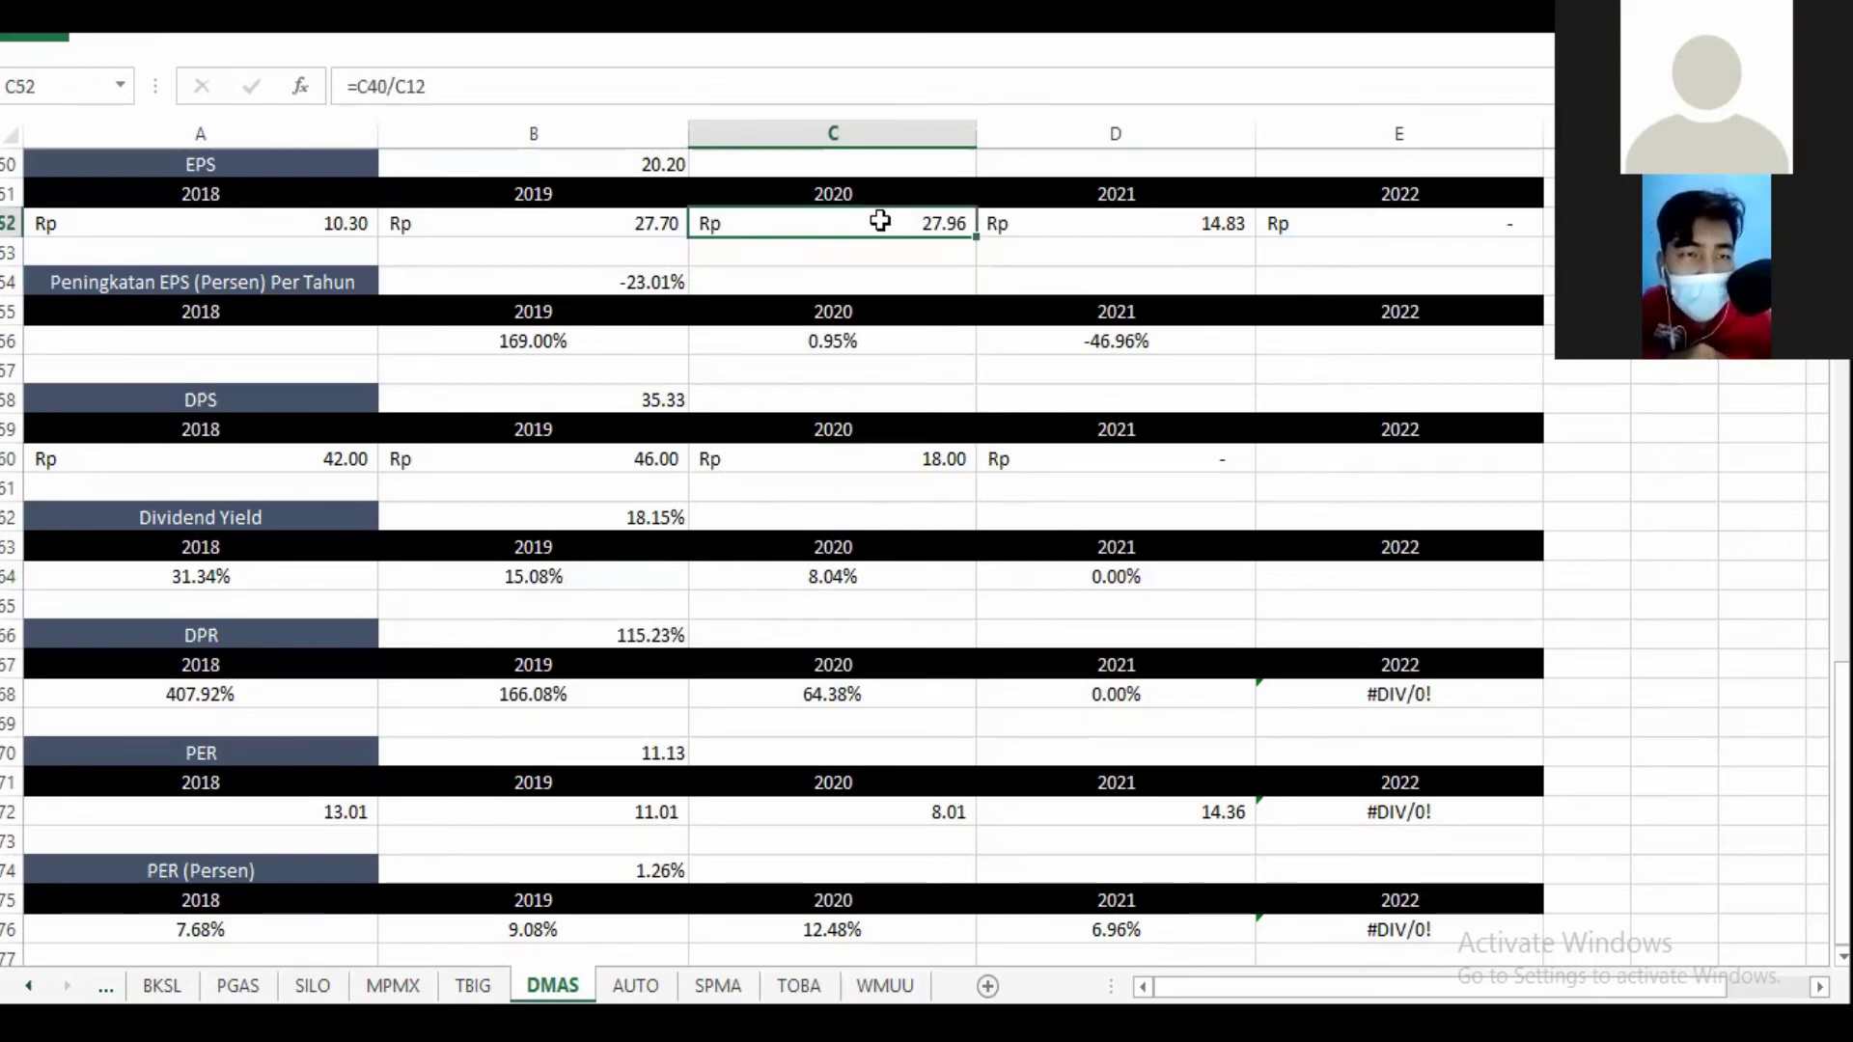
click(850, 462)
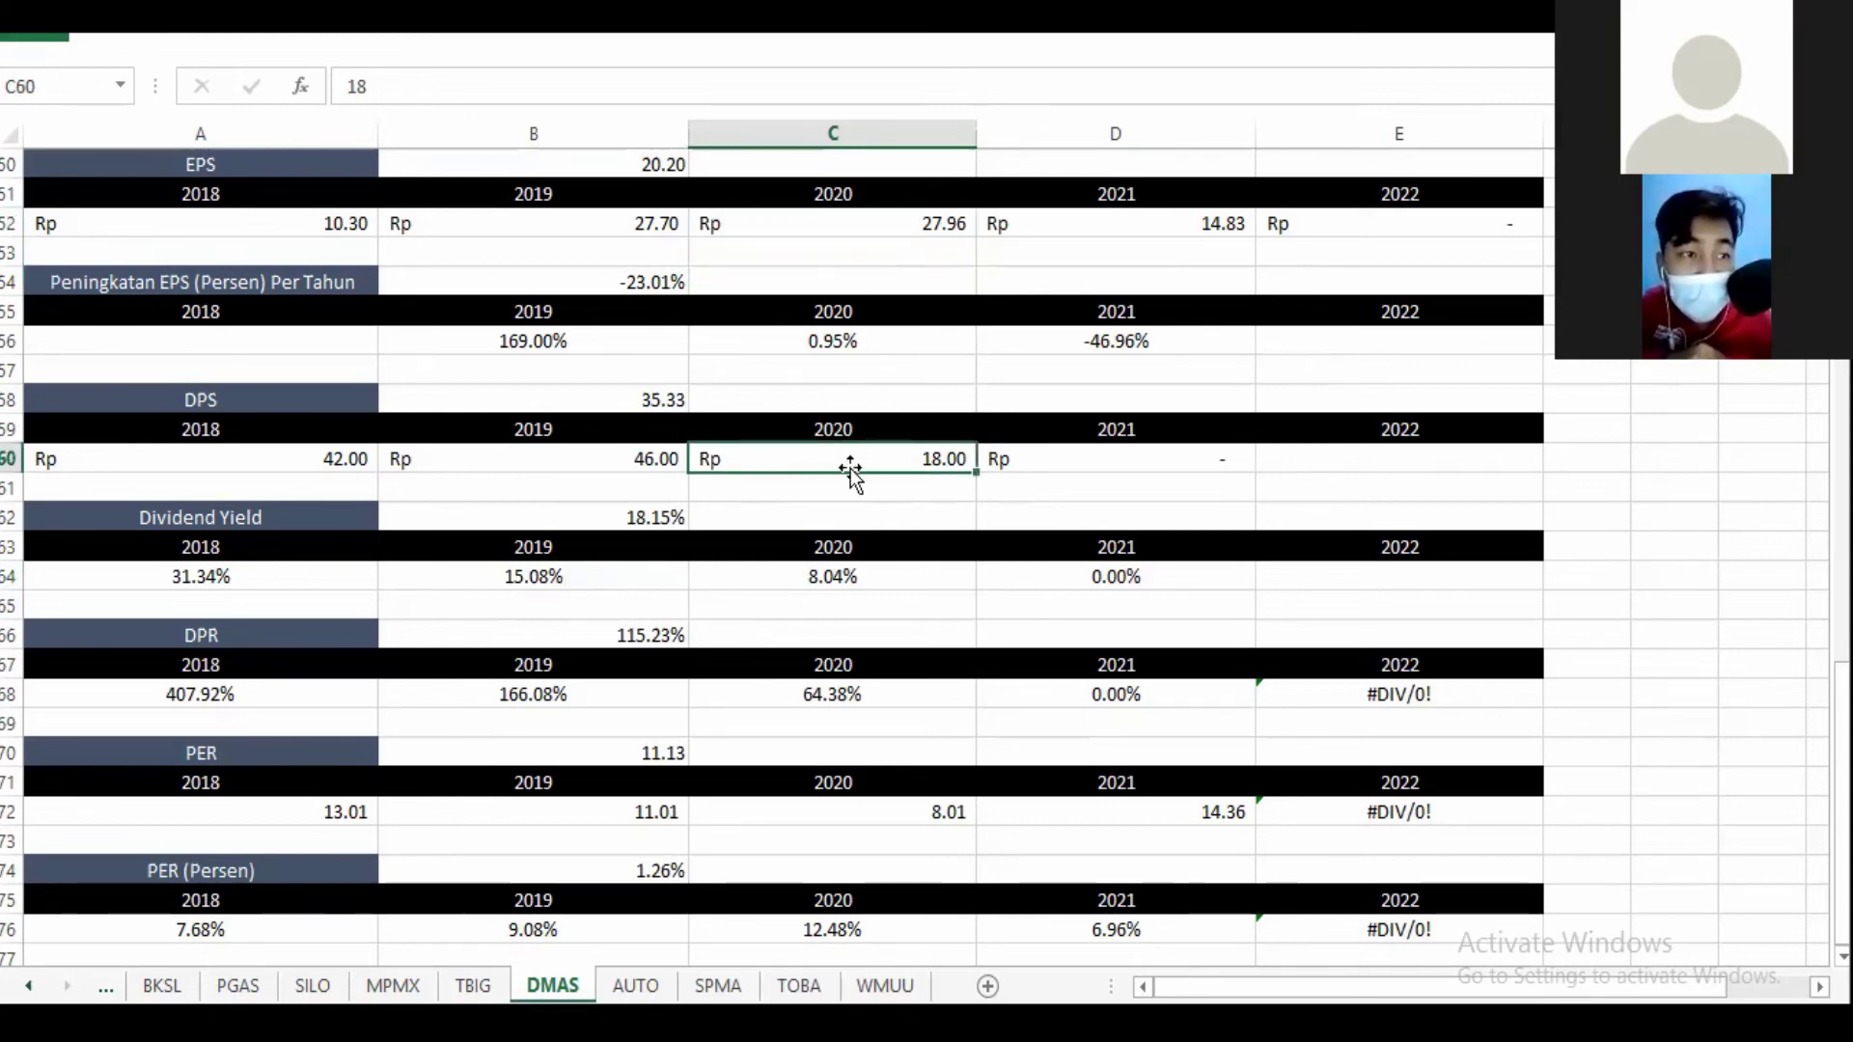
click(918, 222)
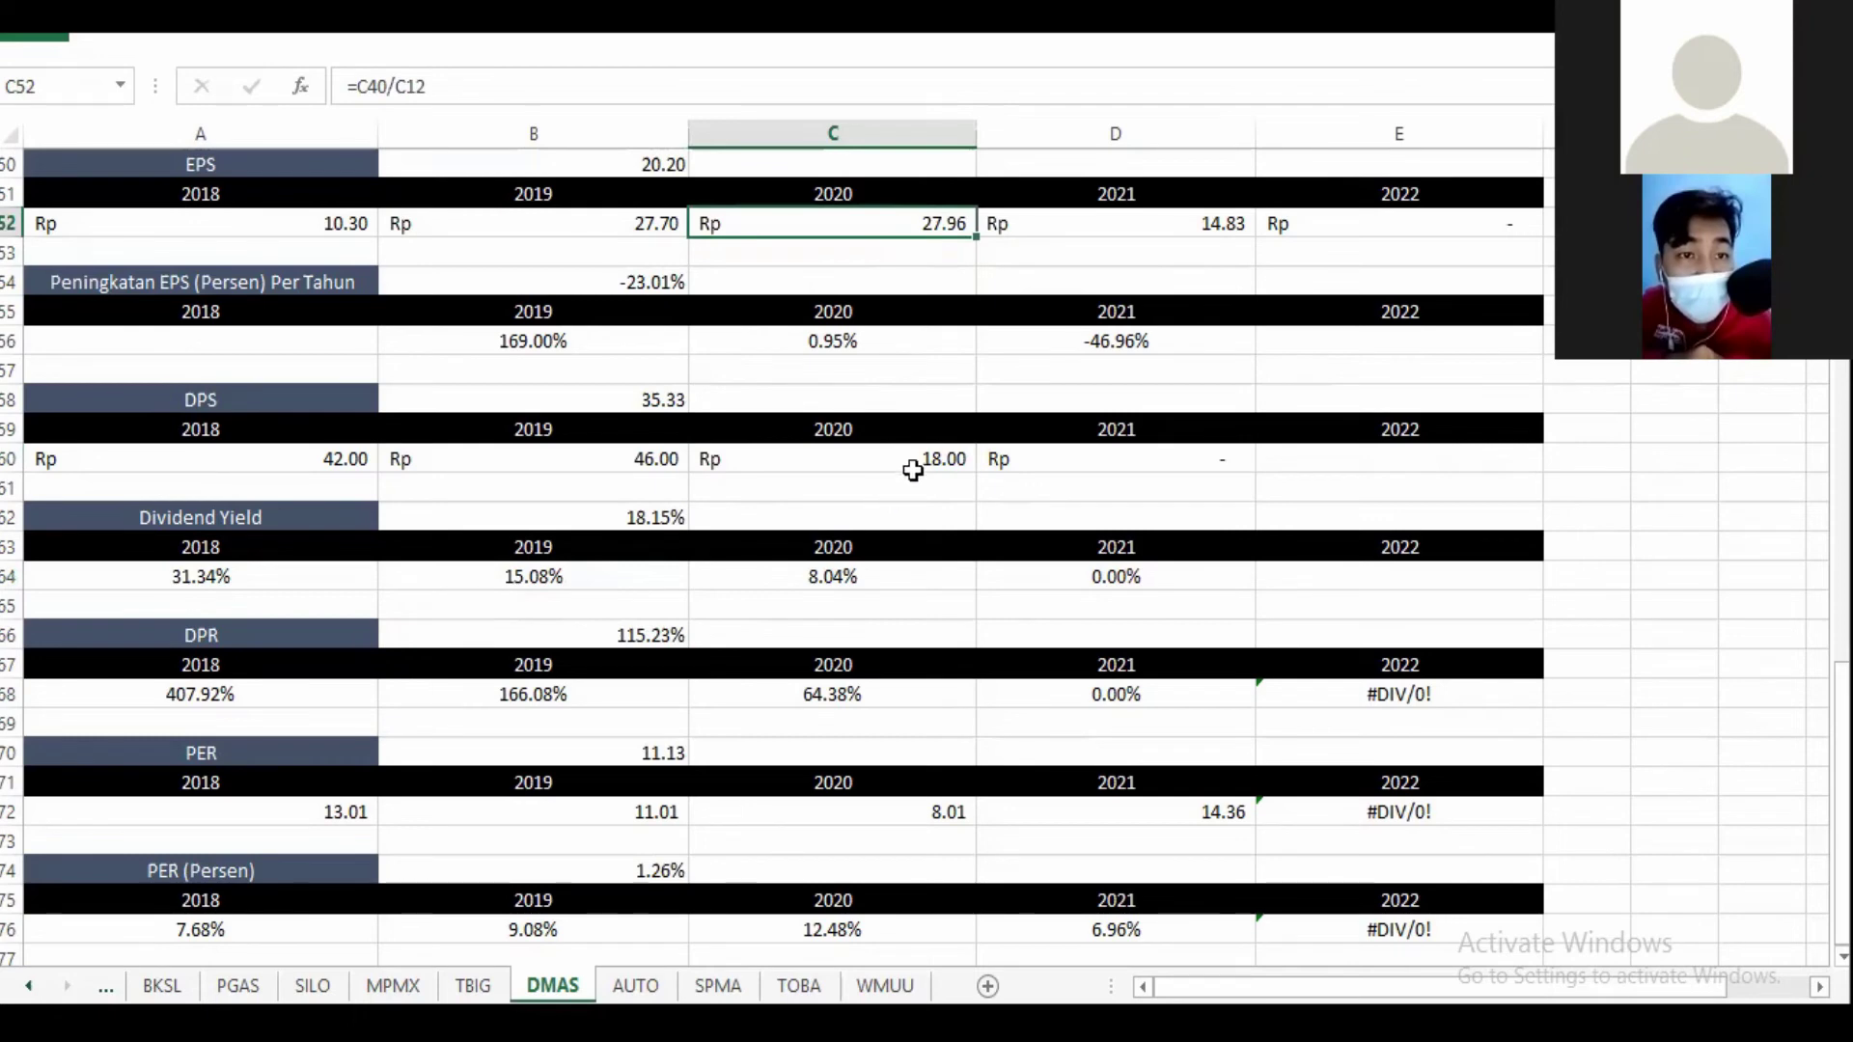
click(913, 471)
click(827, 695)
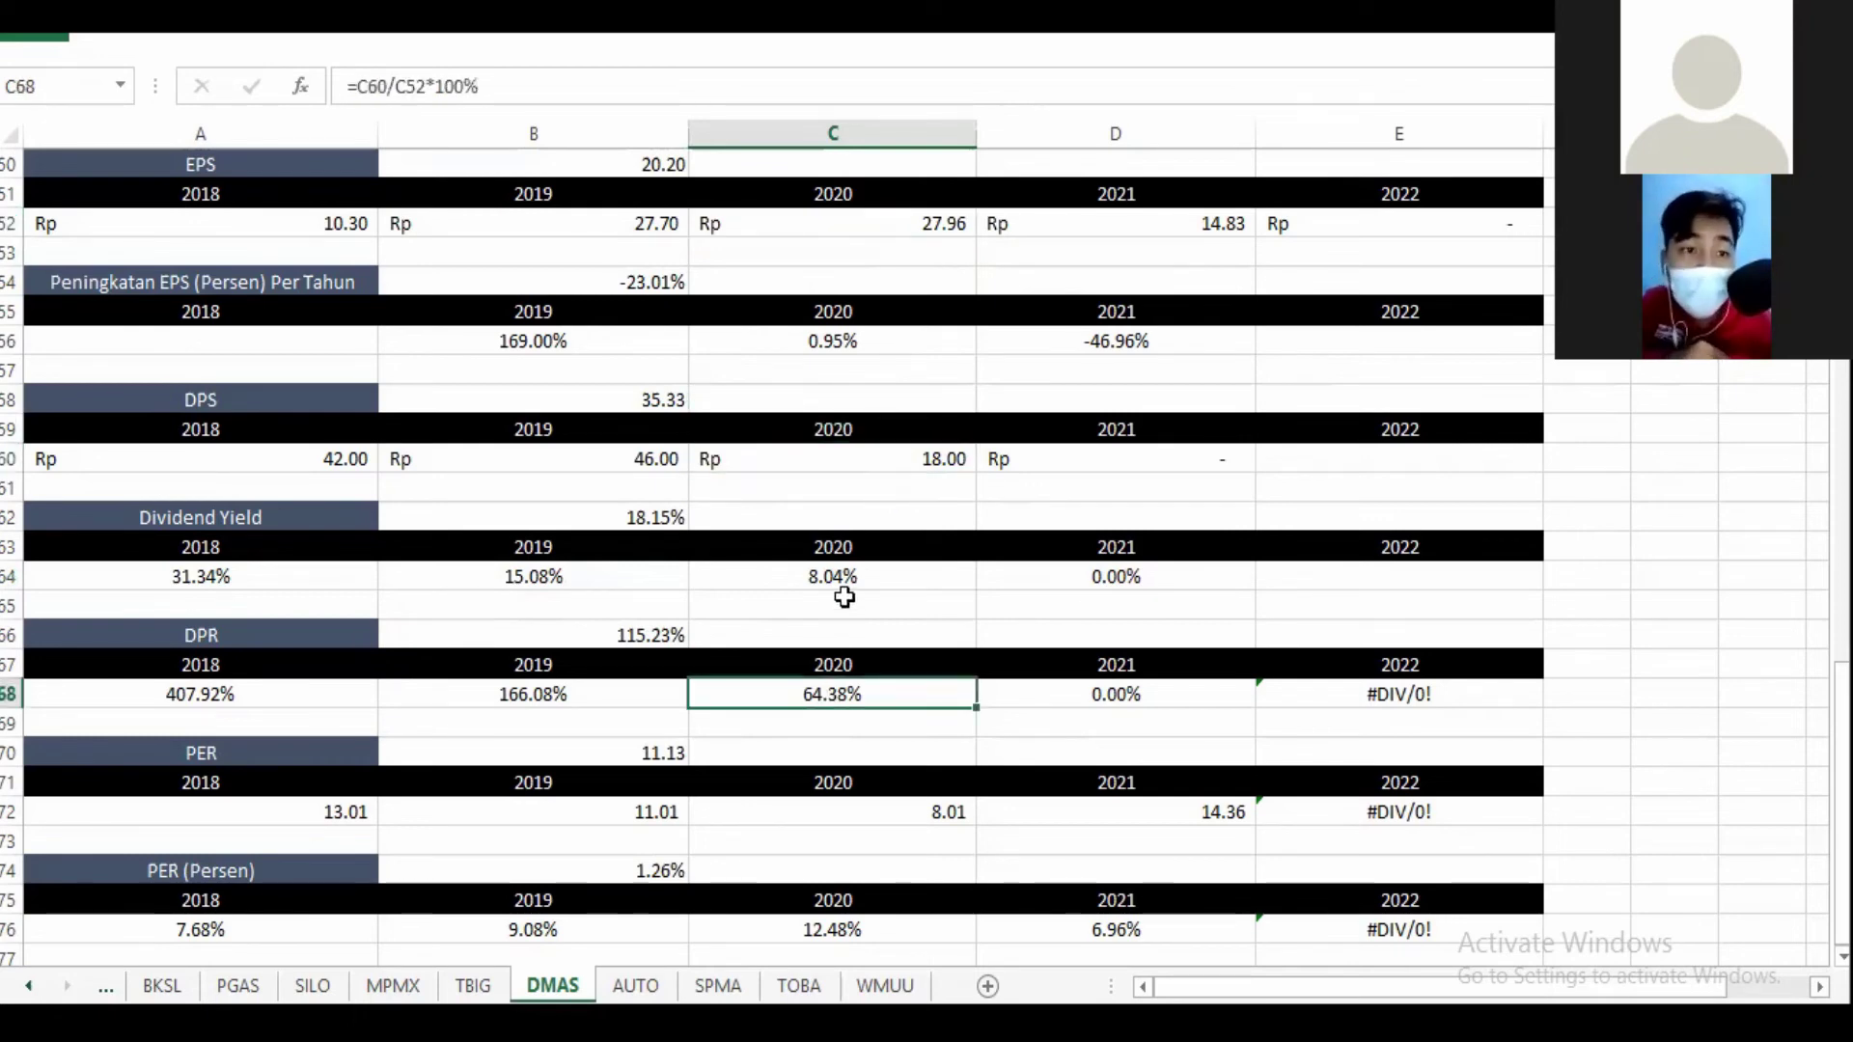
click(847, 578)
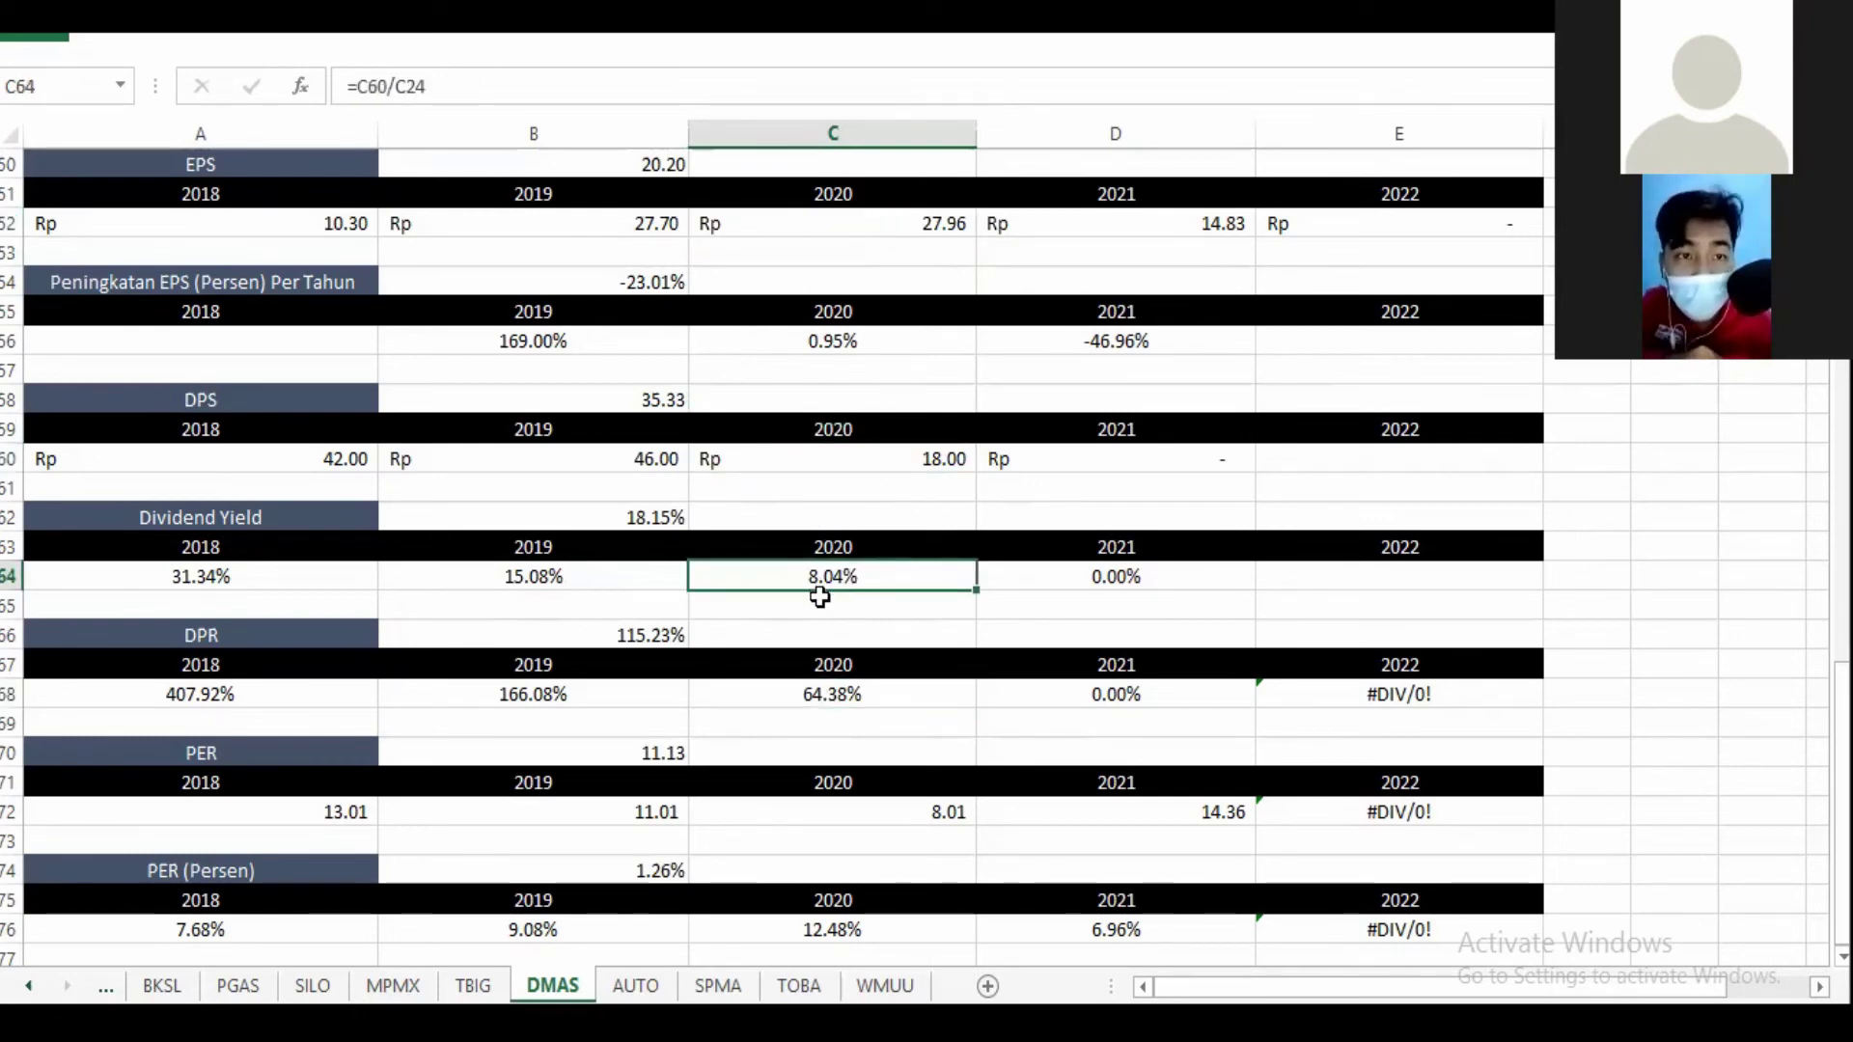
click(827, 691)
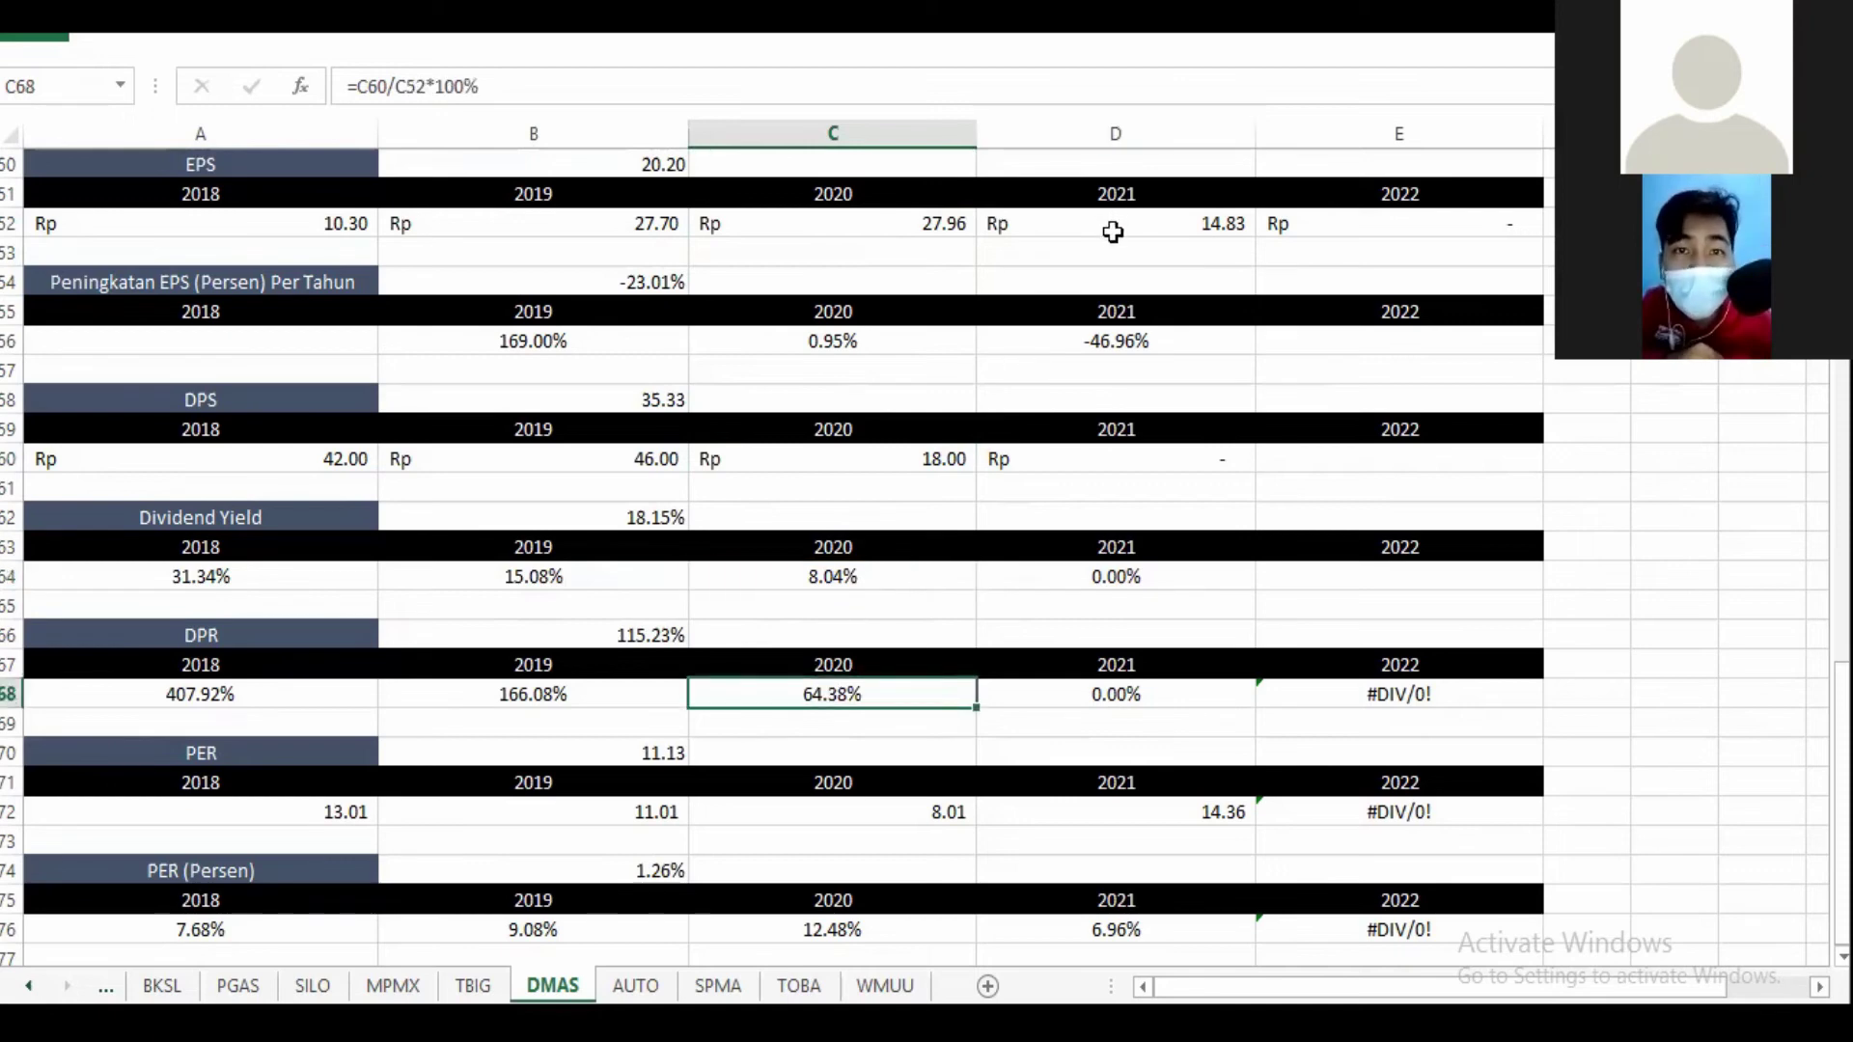
click(1112, 230)
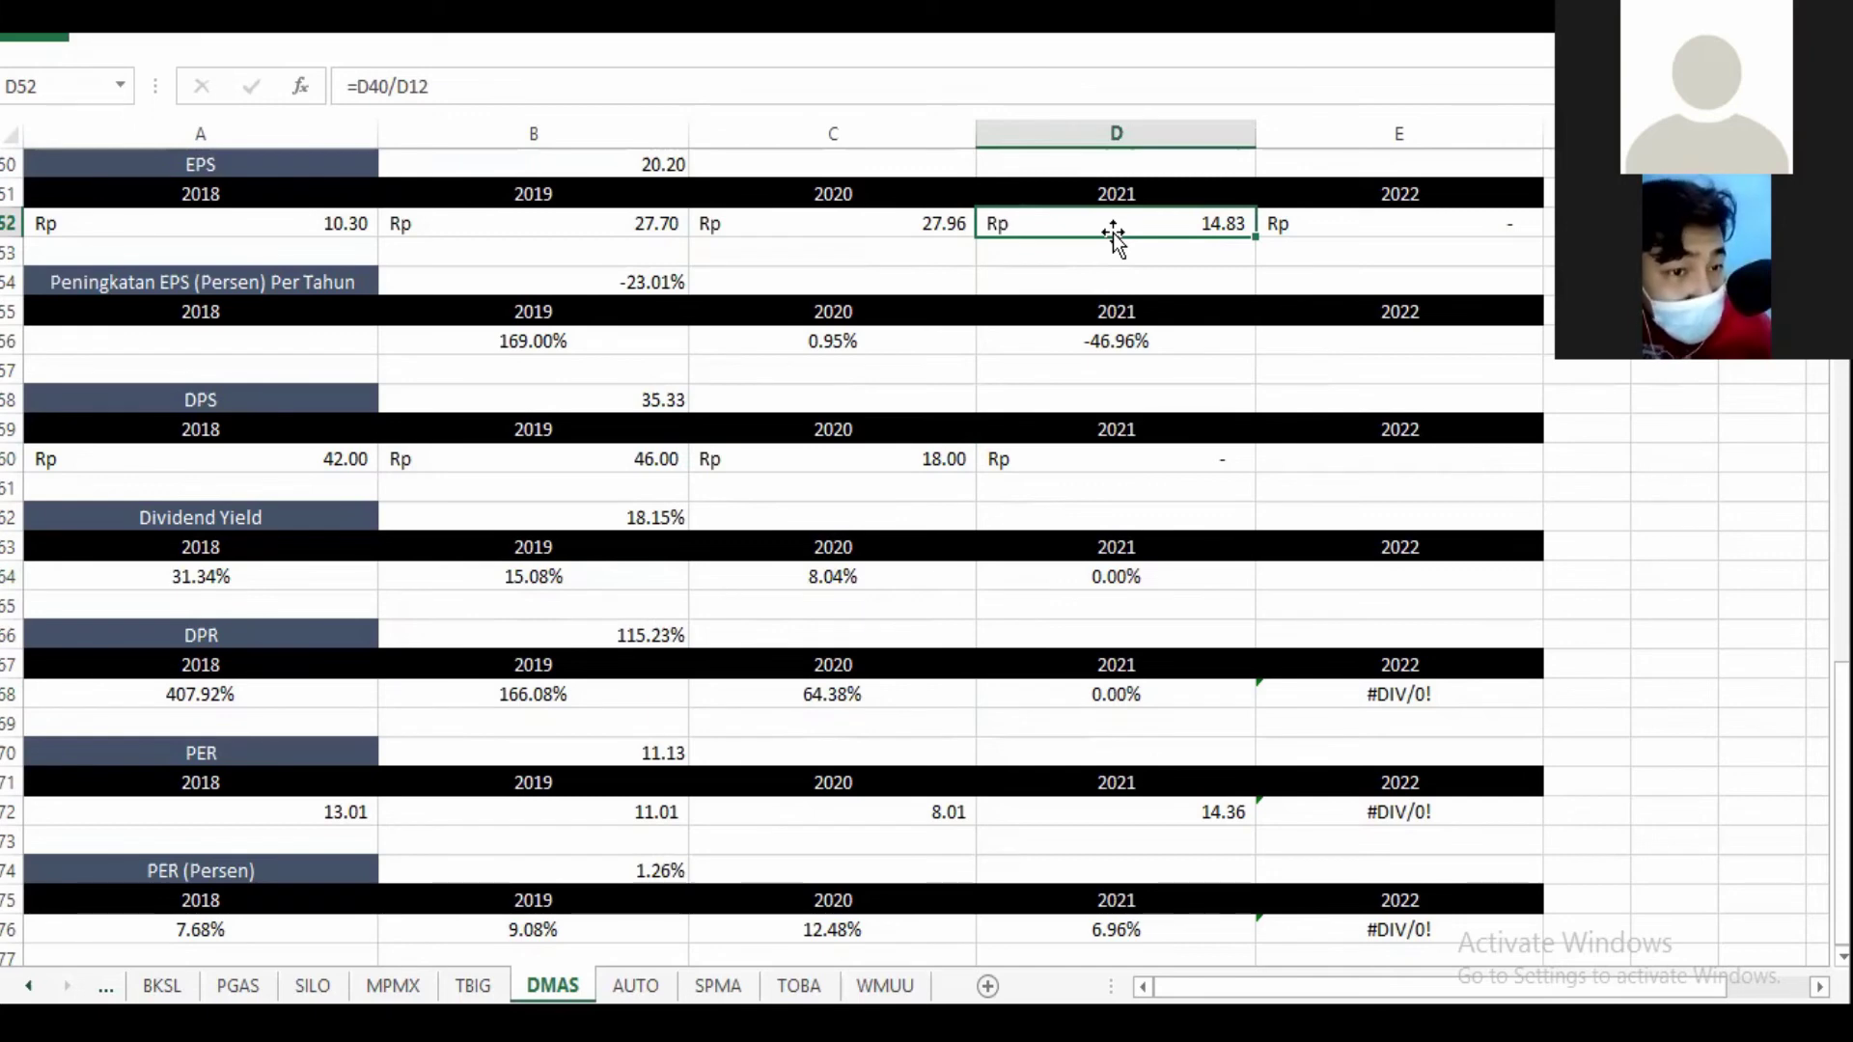
click(908, 808)
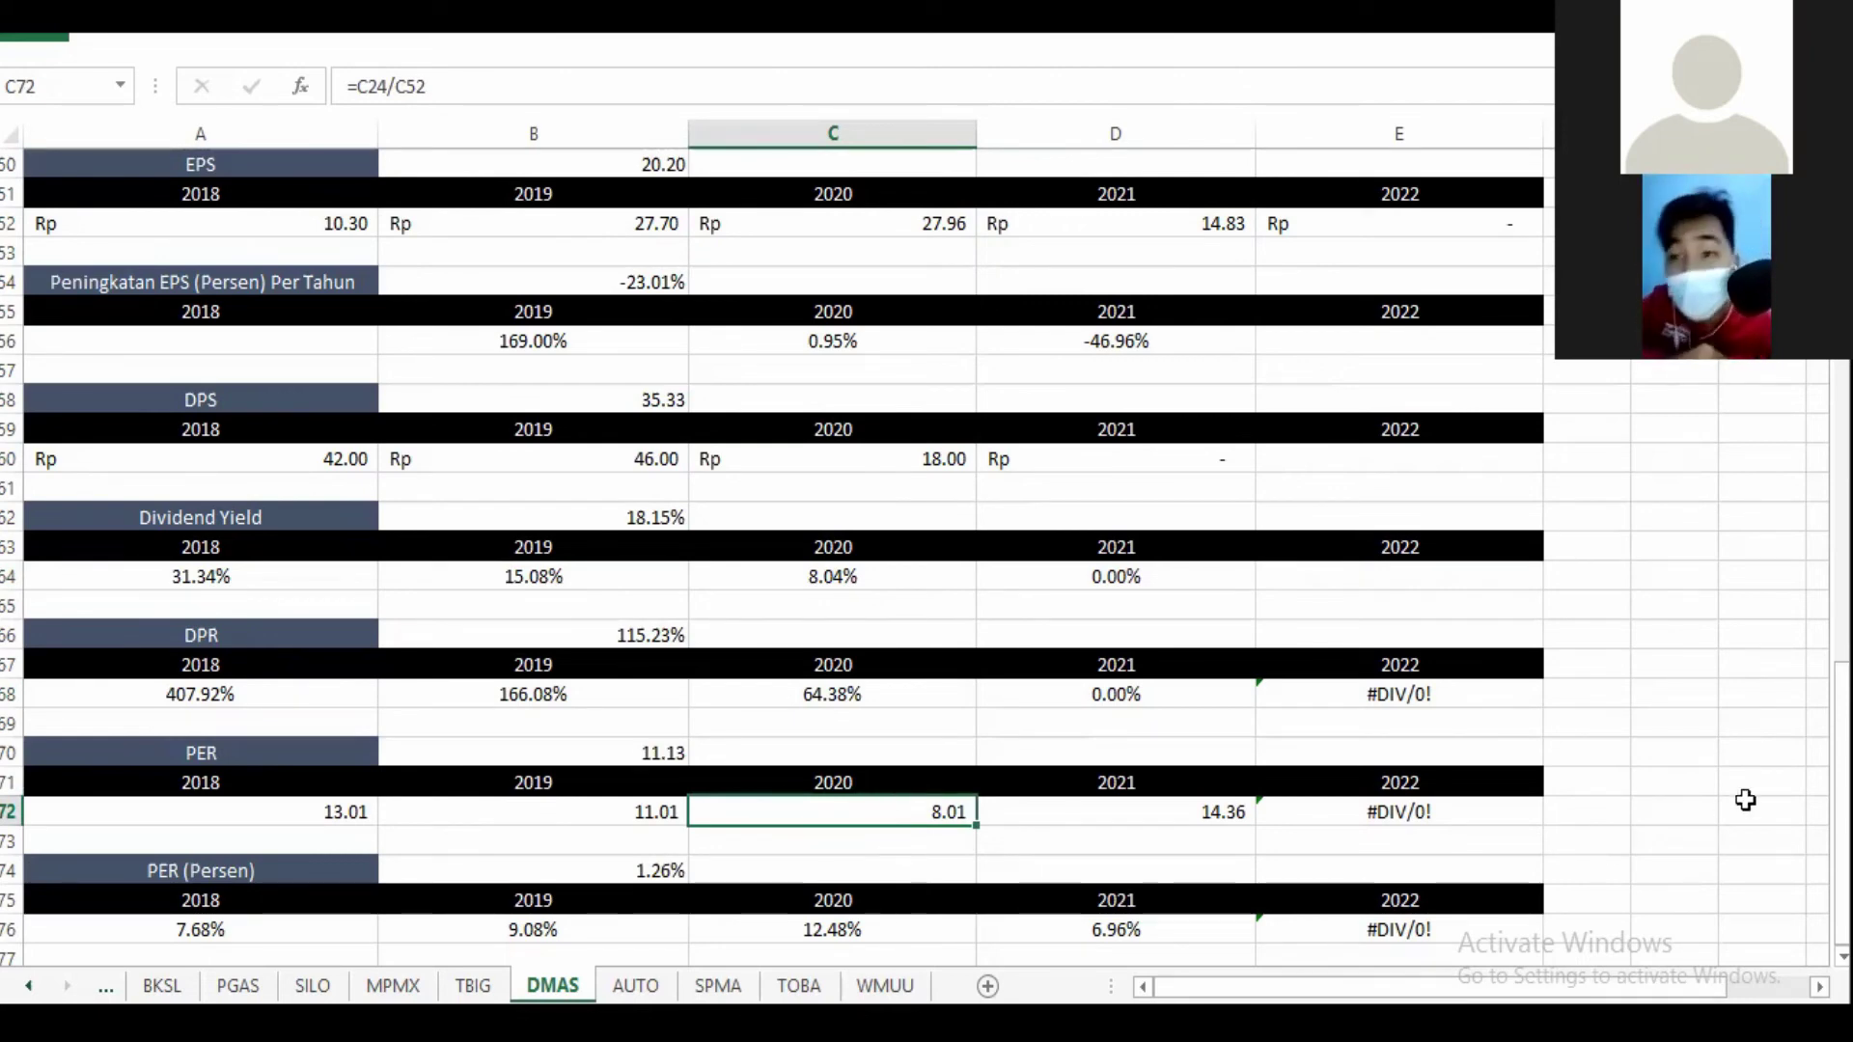
Step: Review the yearly Ekuitas values in the DMAS sheet's first section, including the 2018 figure
drag(1841, 801, 1842, 393)
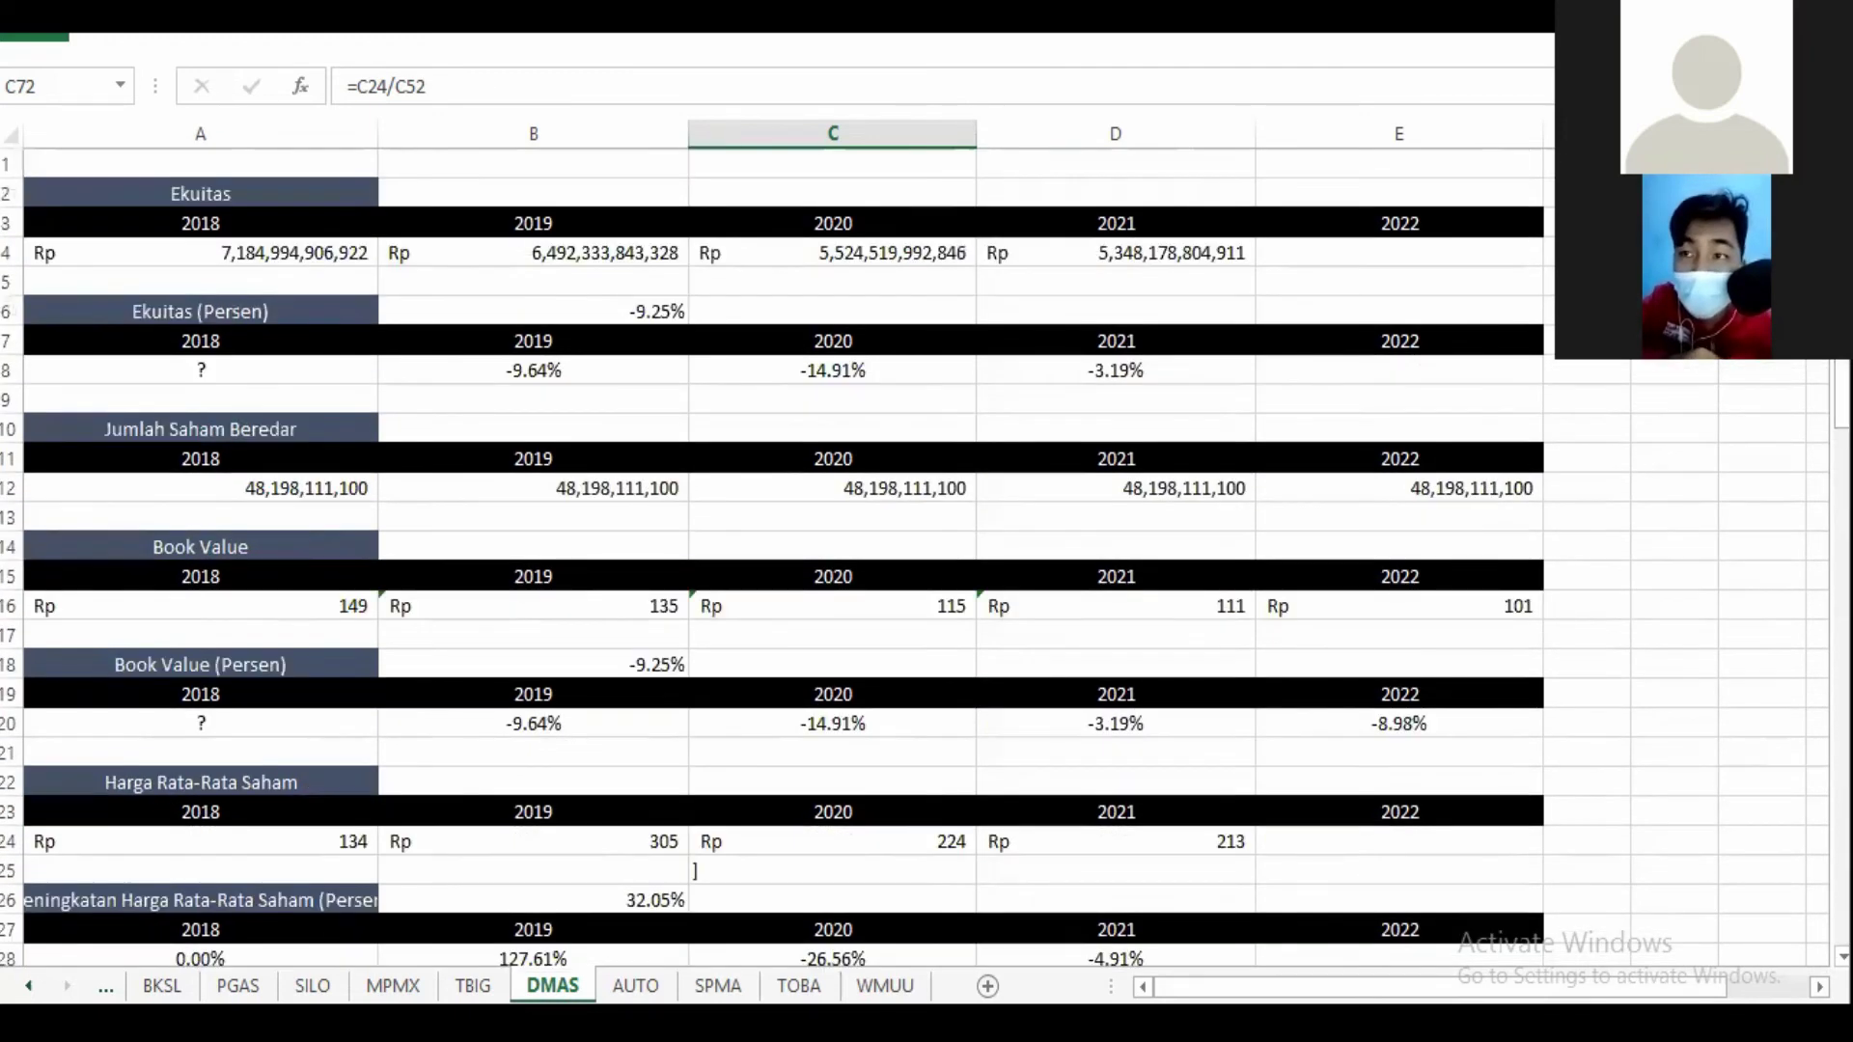
click(1091, 265)
click(637, 280)
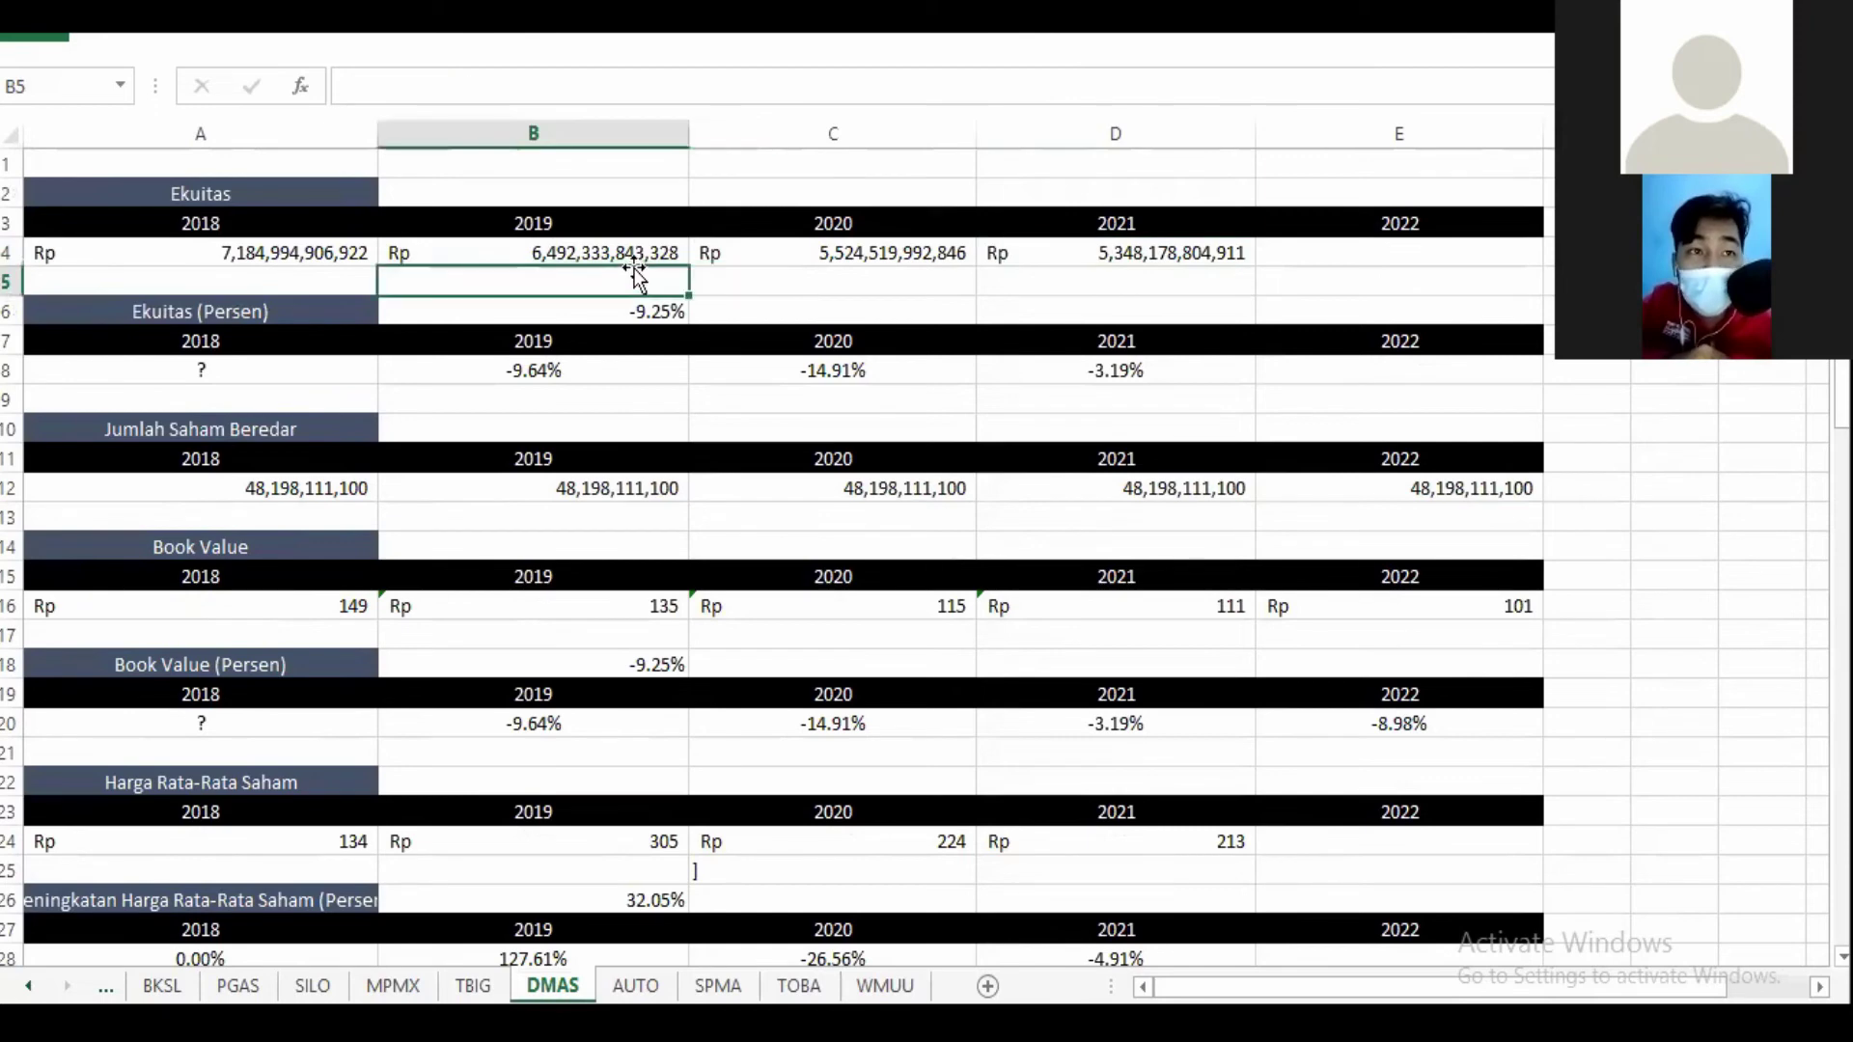
click(776, 235)
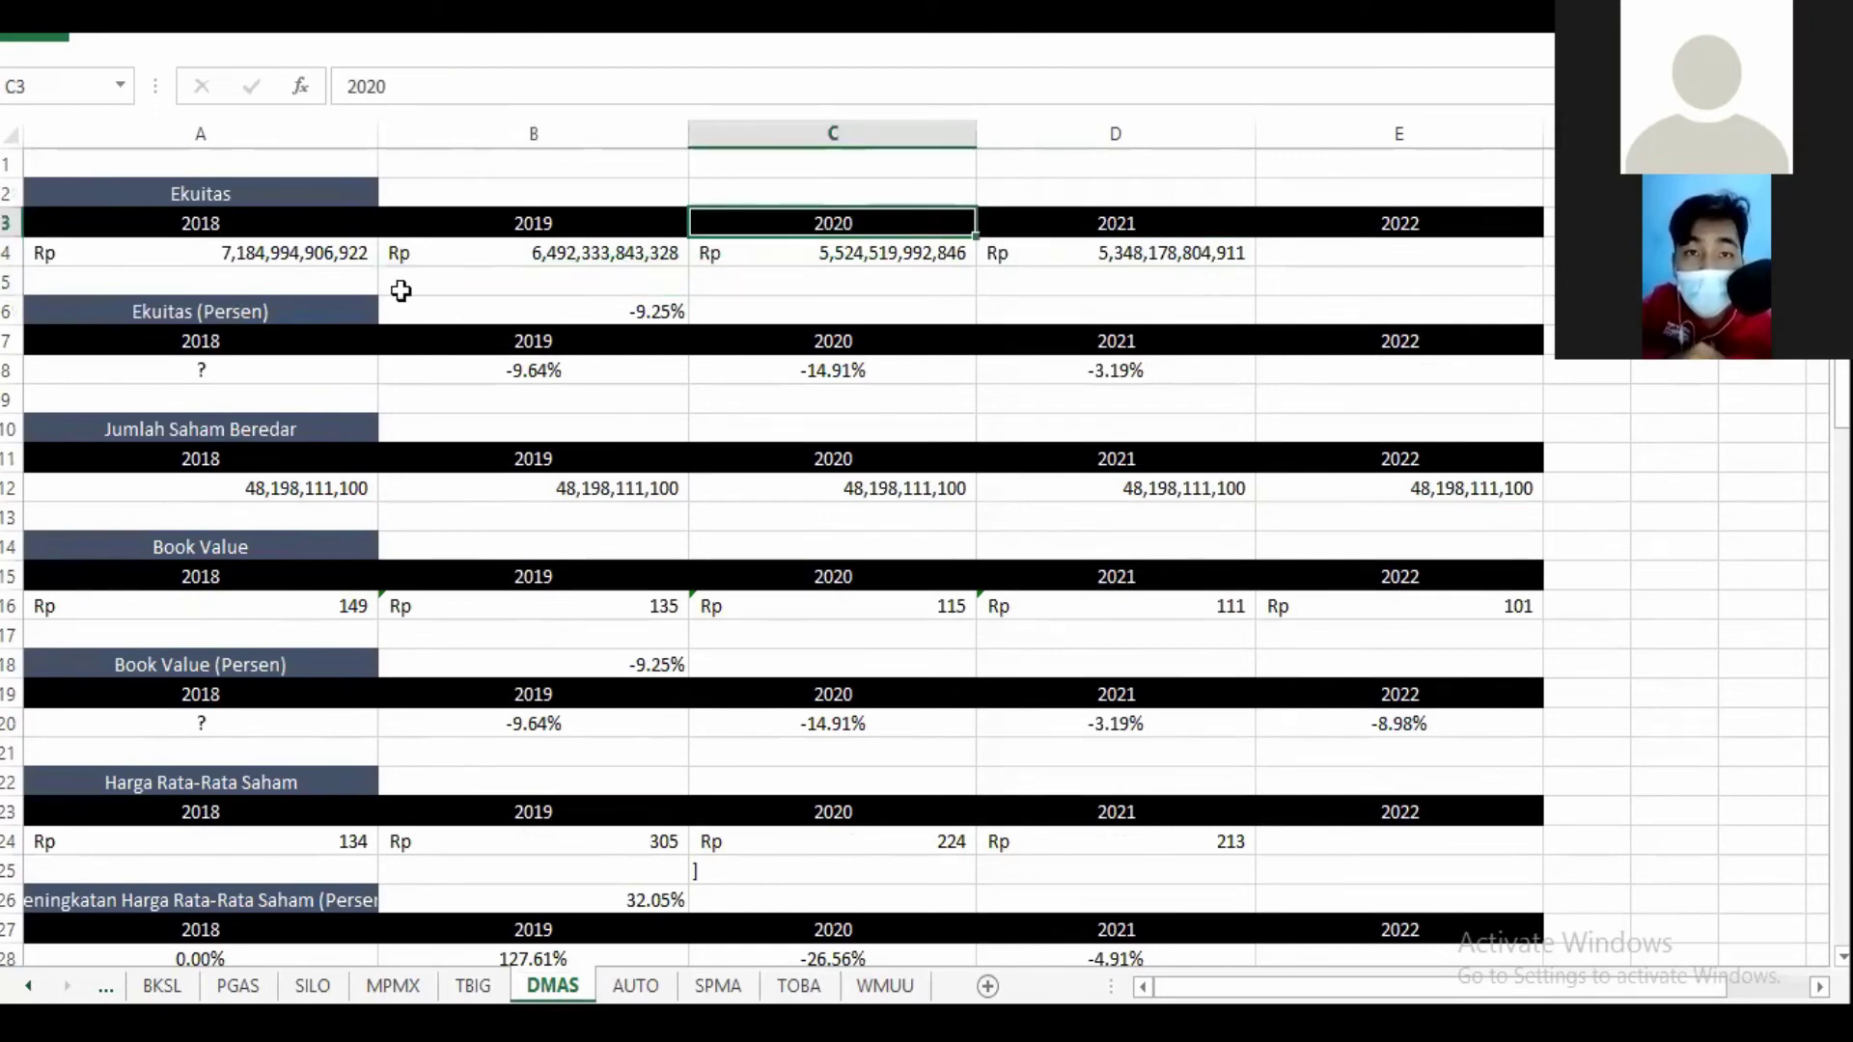
click(345, 253)
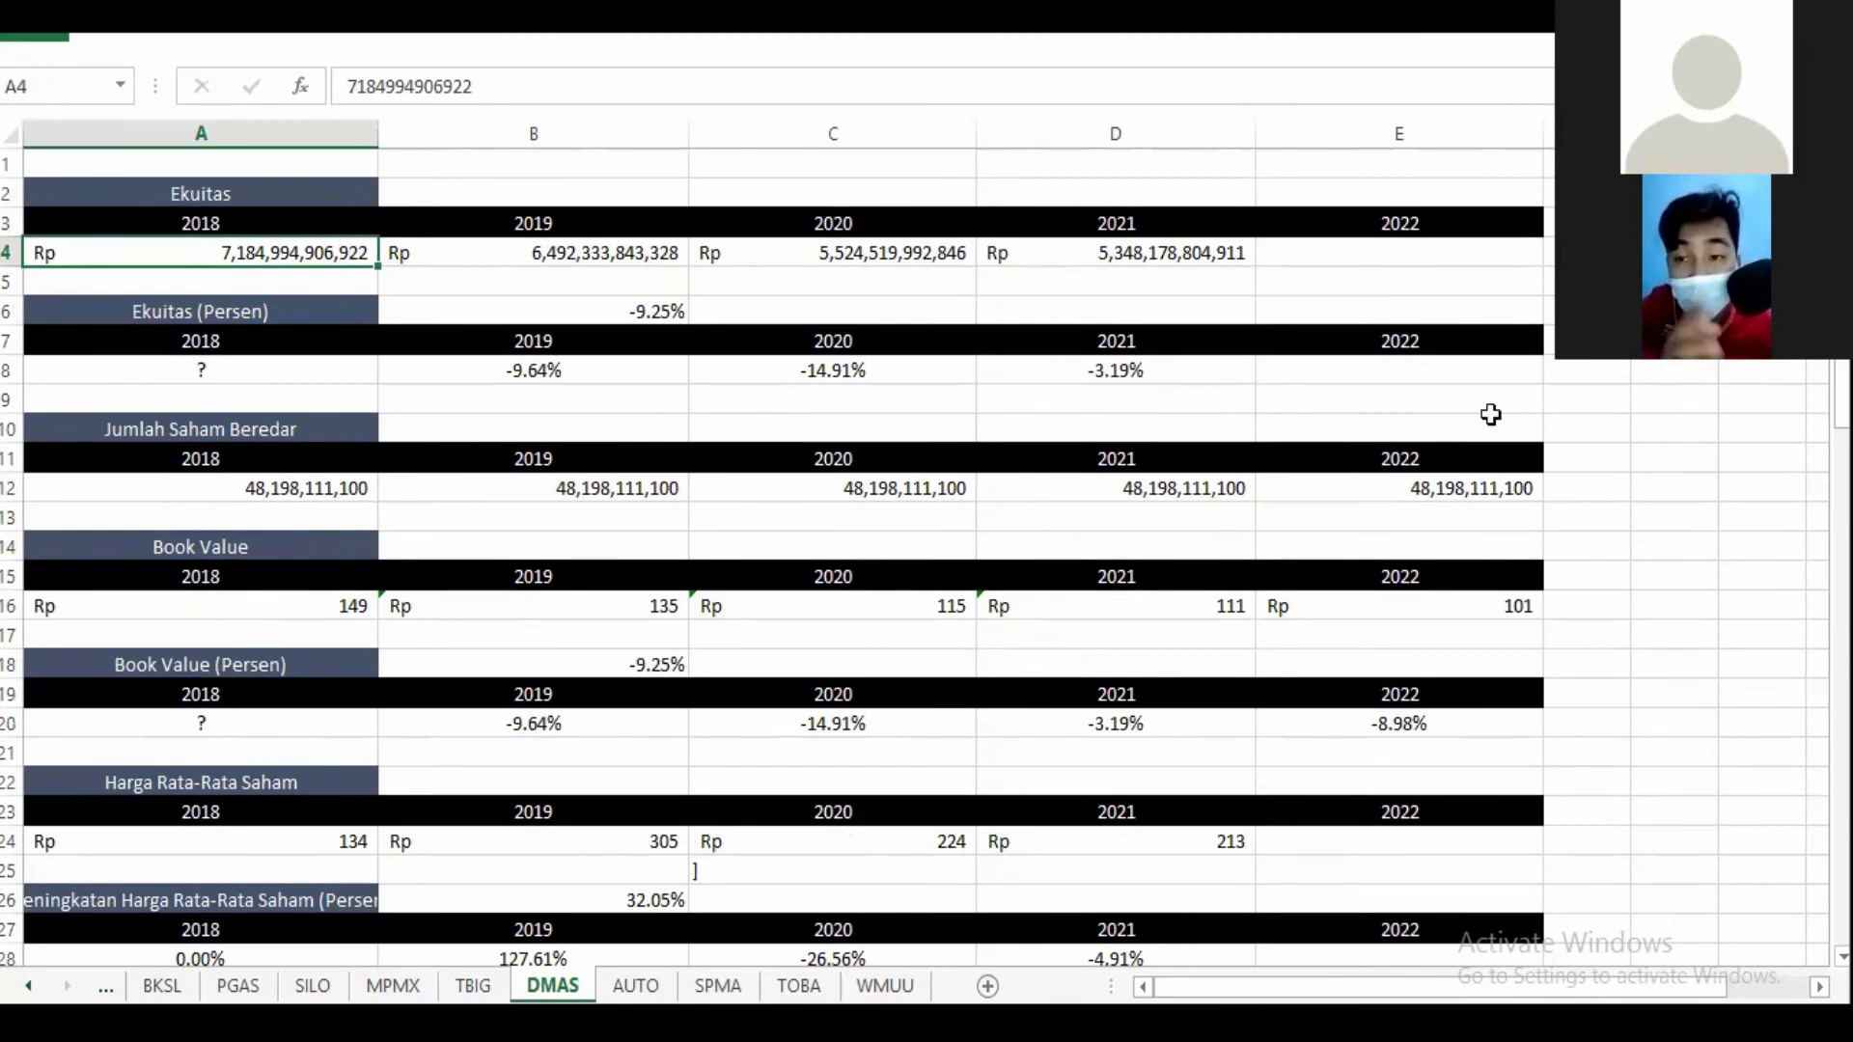
Step: Examine the PBV formulas for 2019, 2020 and 2021 along with the 2022 PBV cell in the DMAS sheet
drag(1841, 391, 1841, 474)
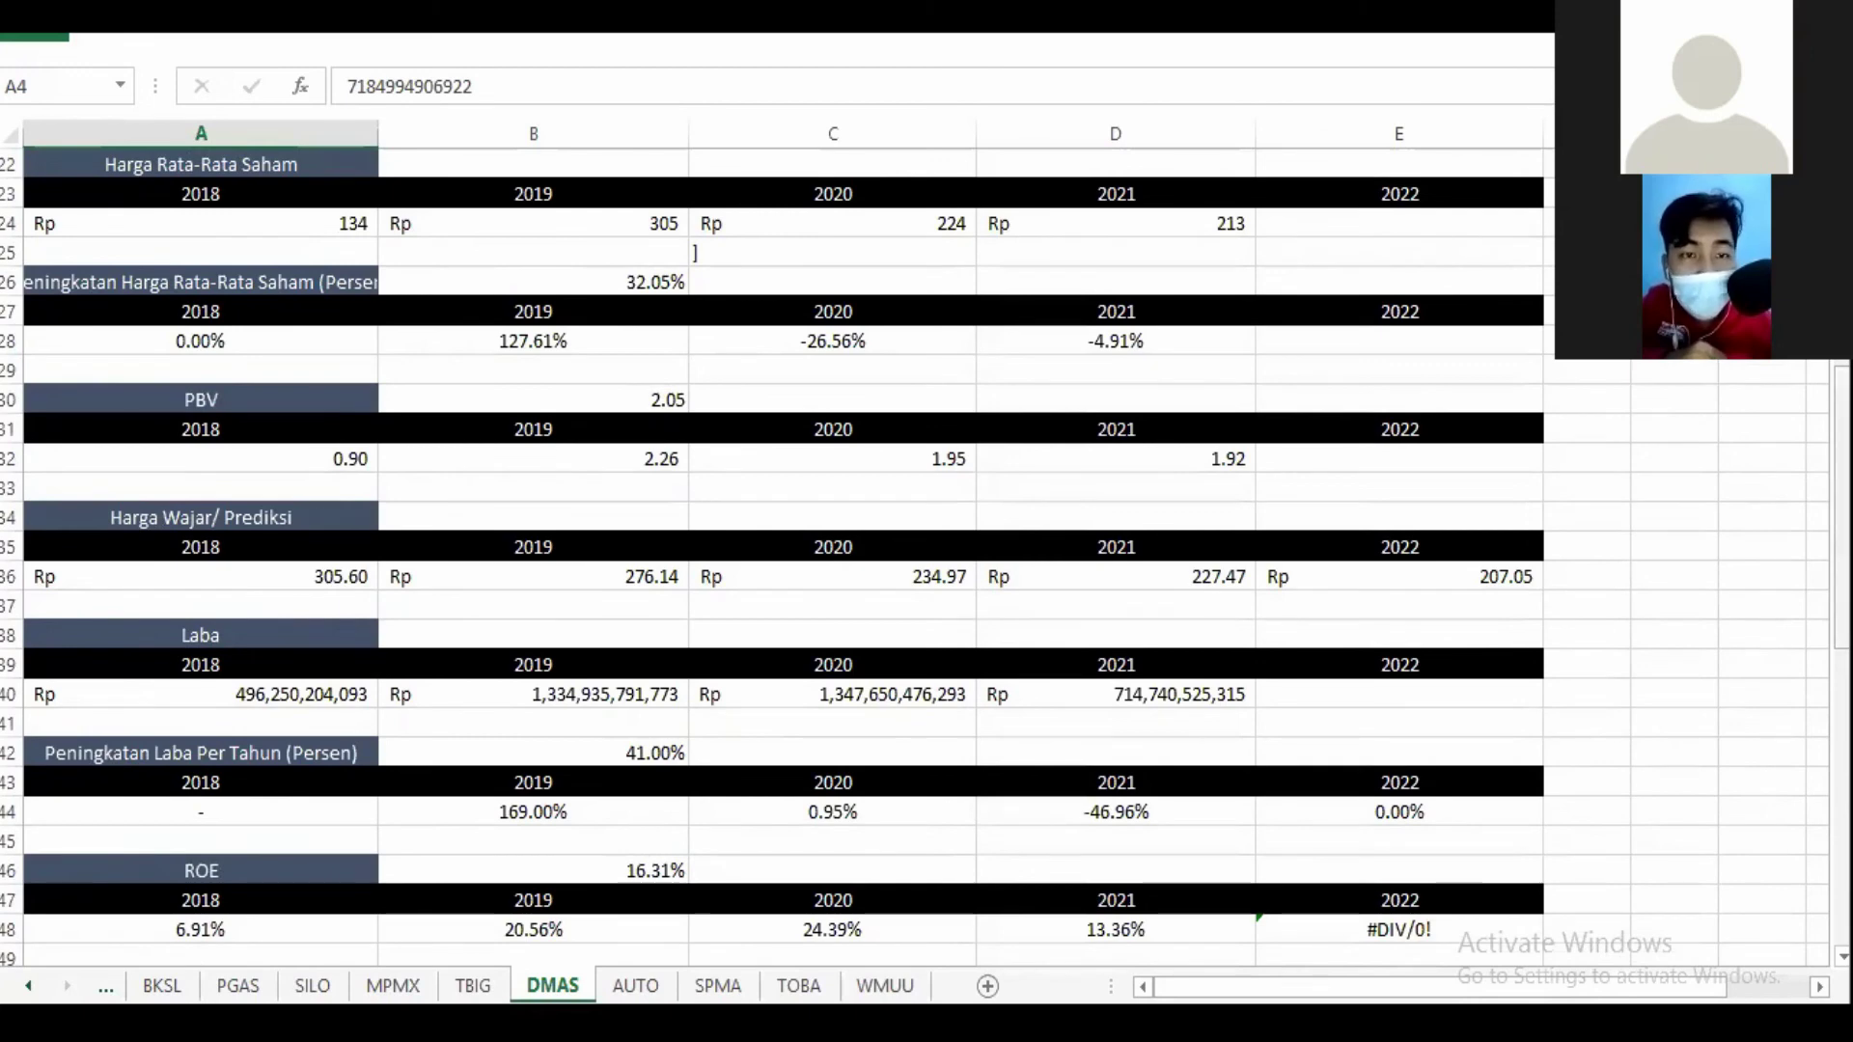
scroll(660, 211, down, 3)
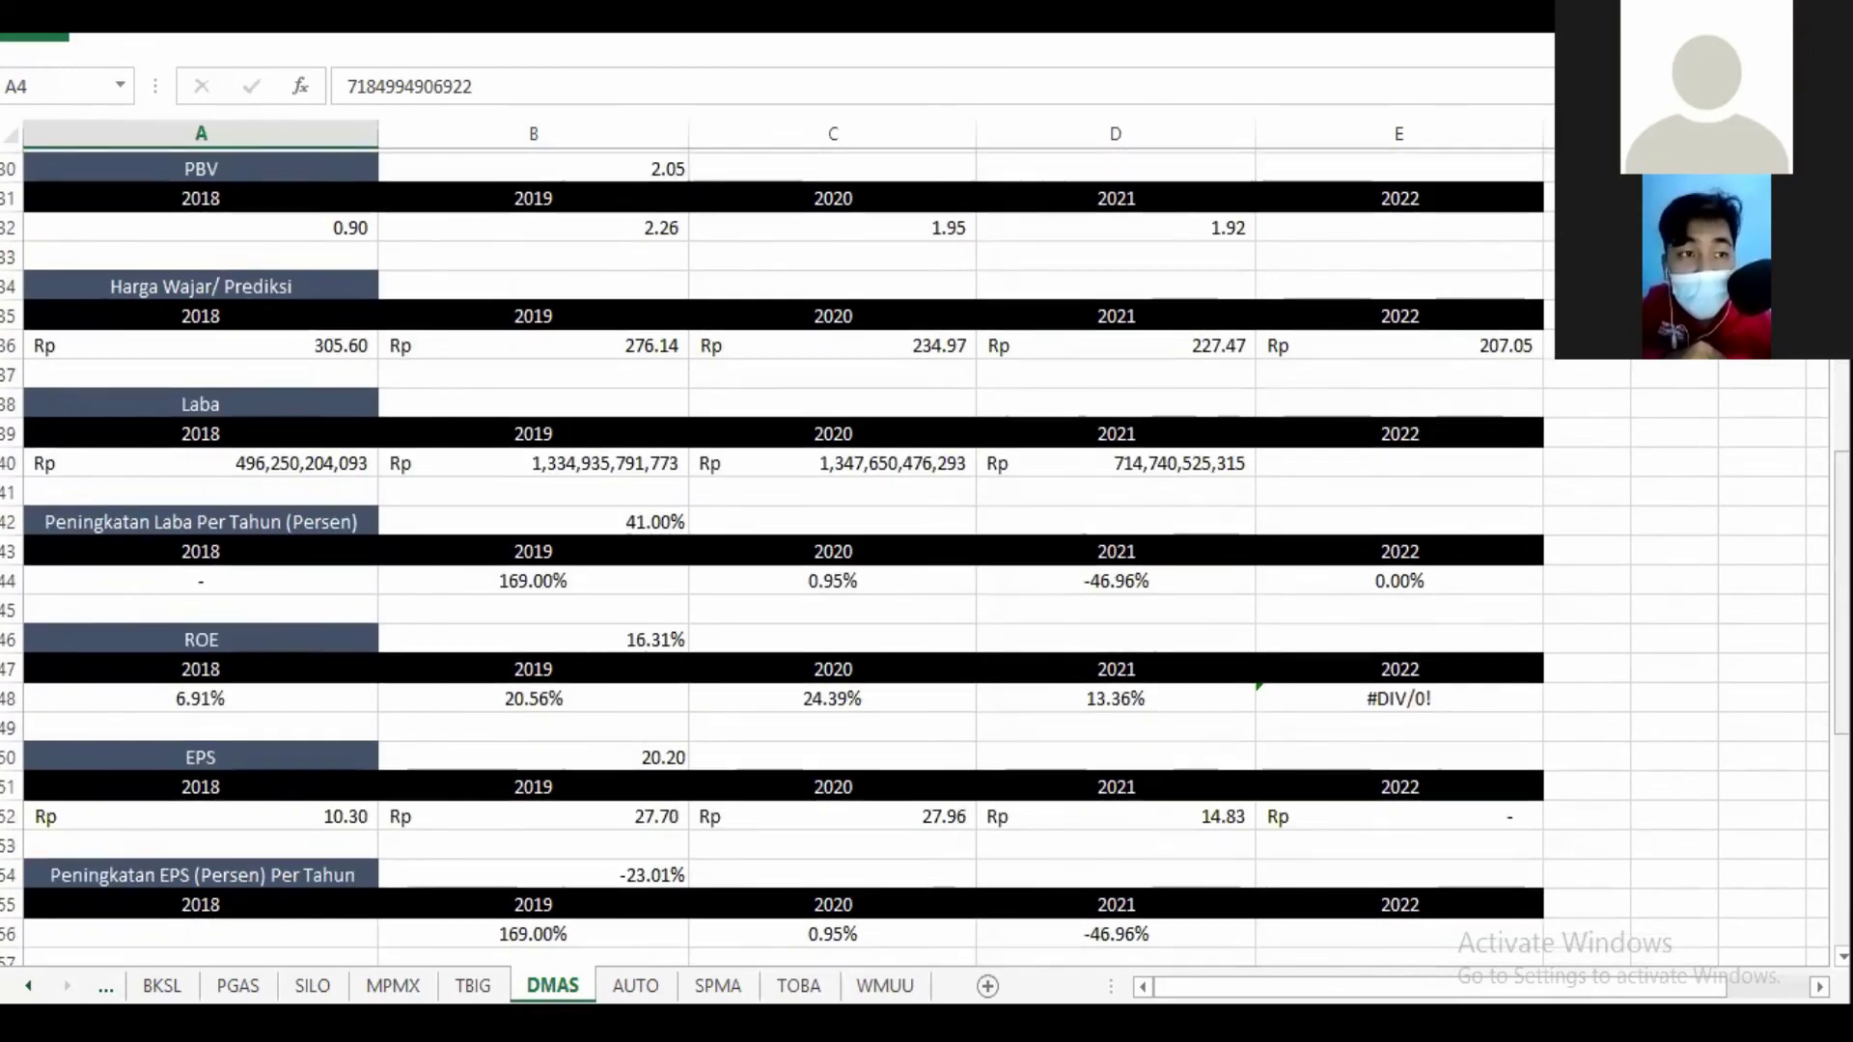
click(651, 224)
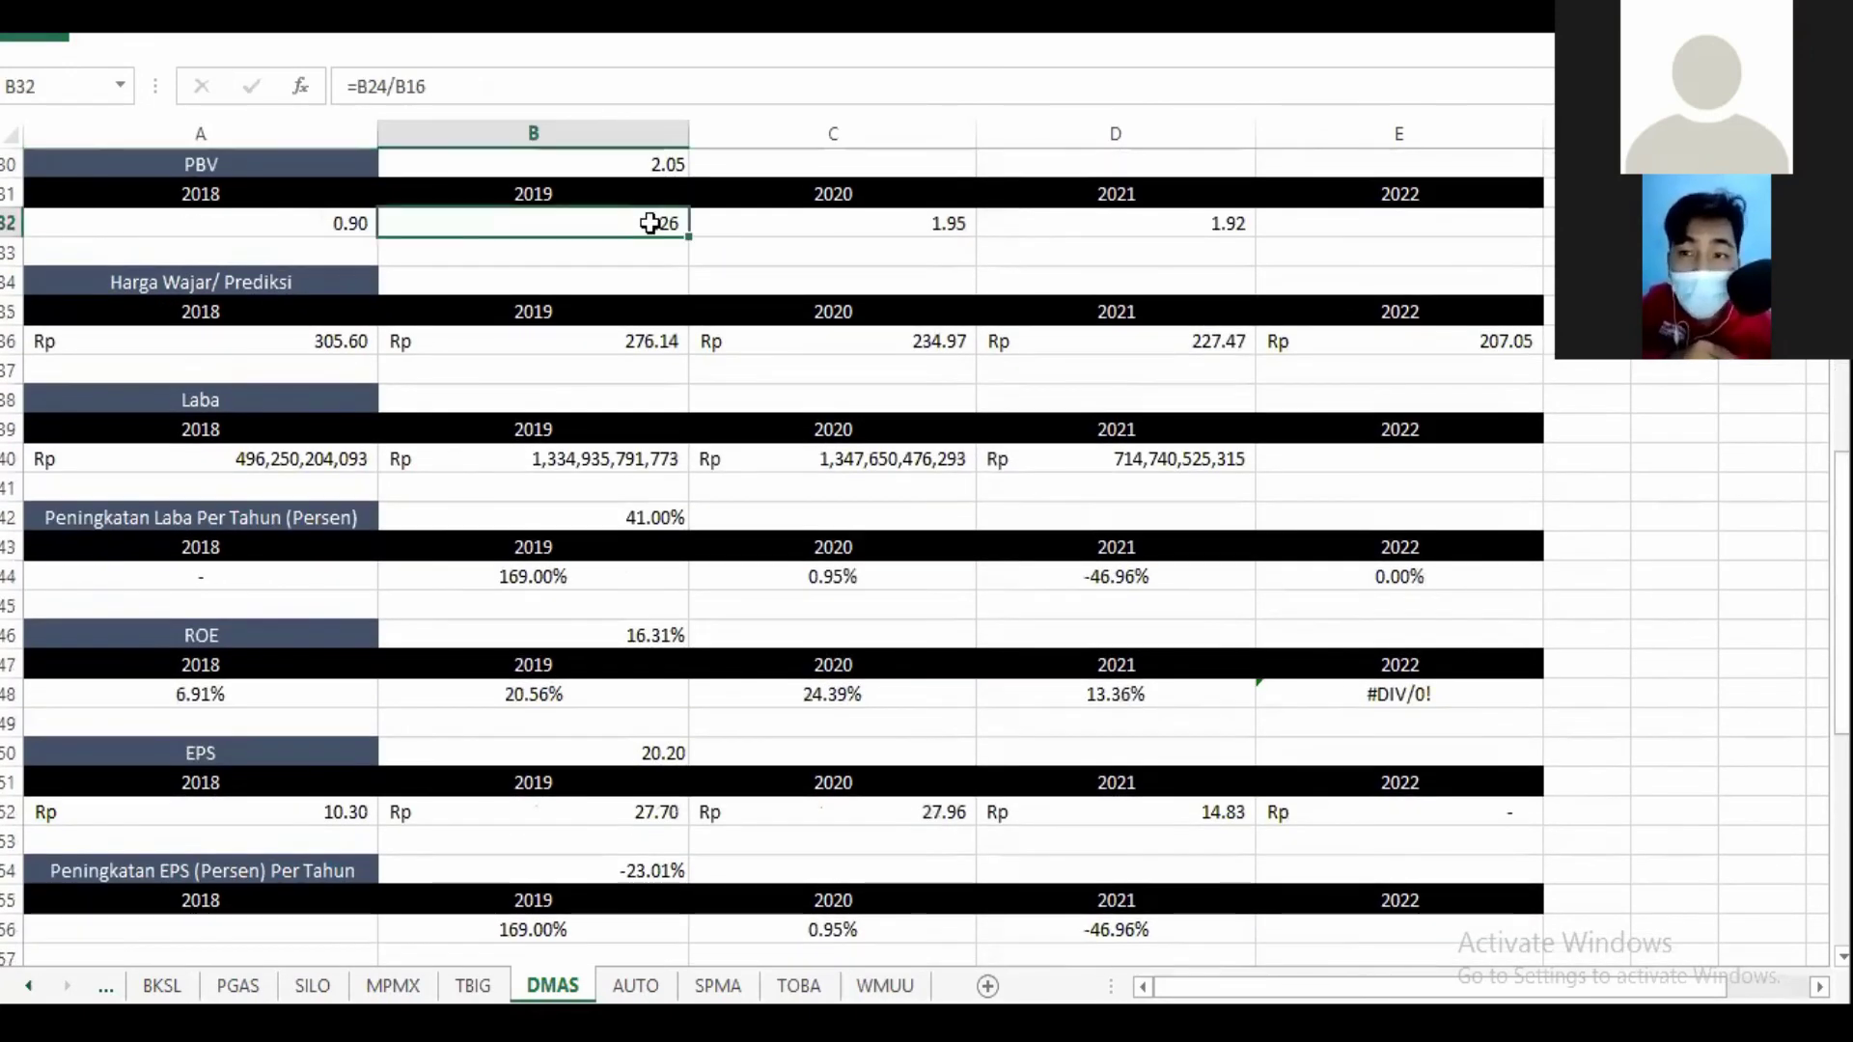
click(808, 214)
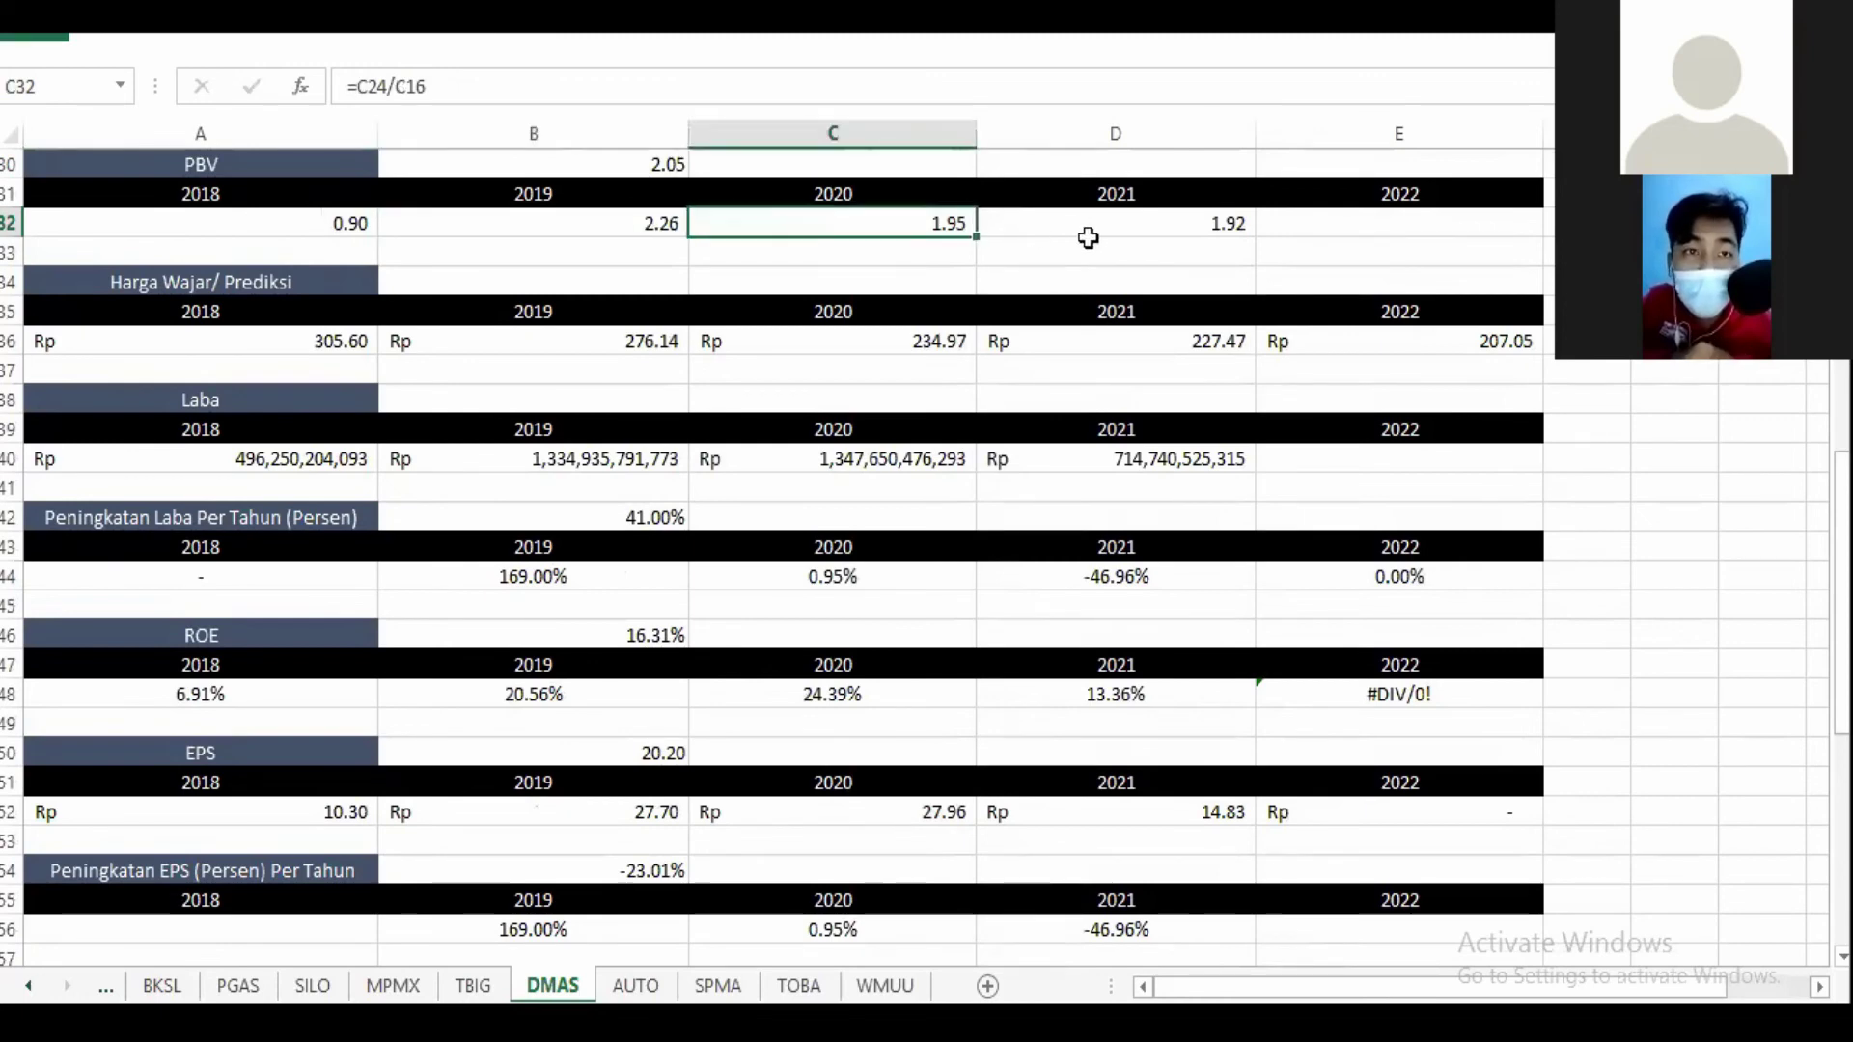
click(1110, 228)
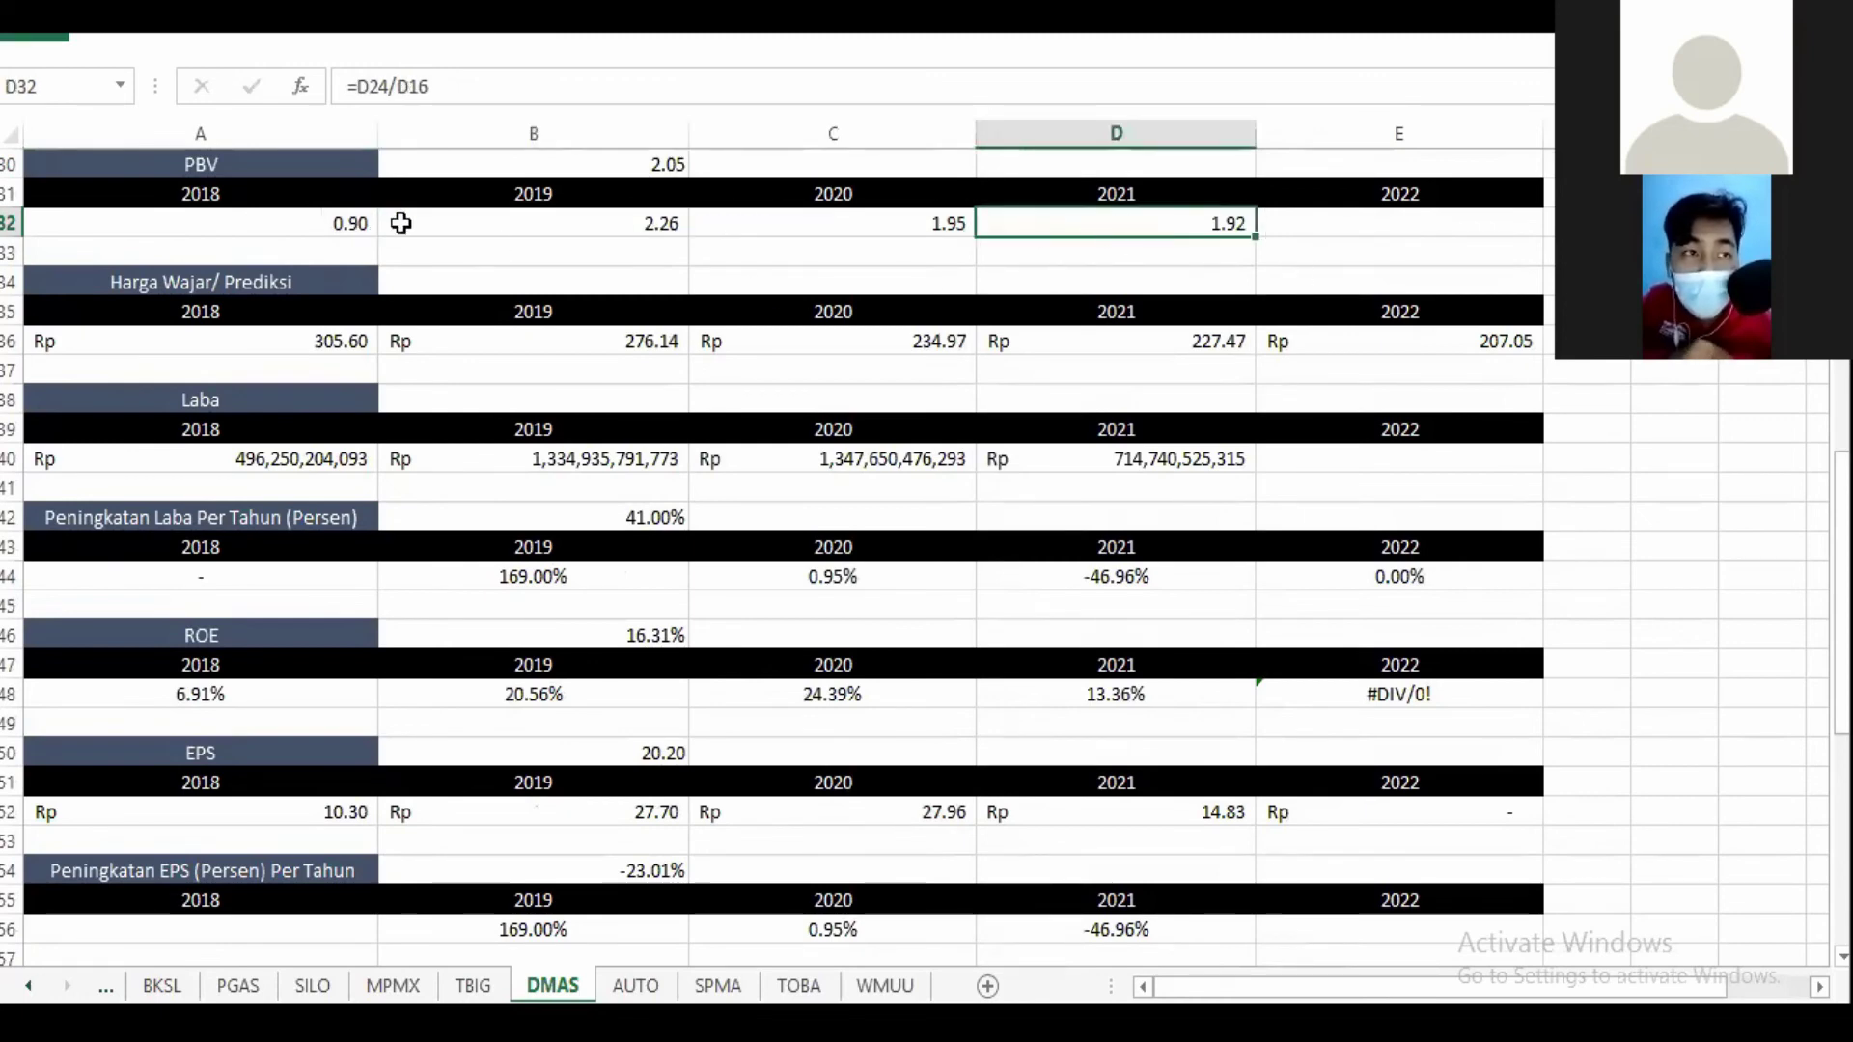
click(1360, 225)
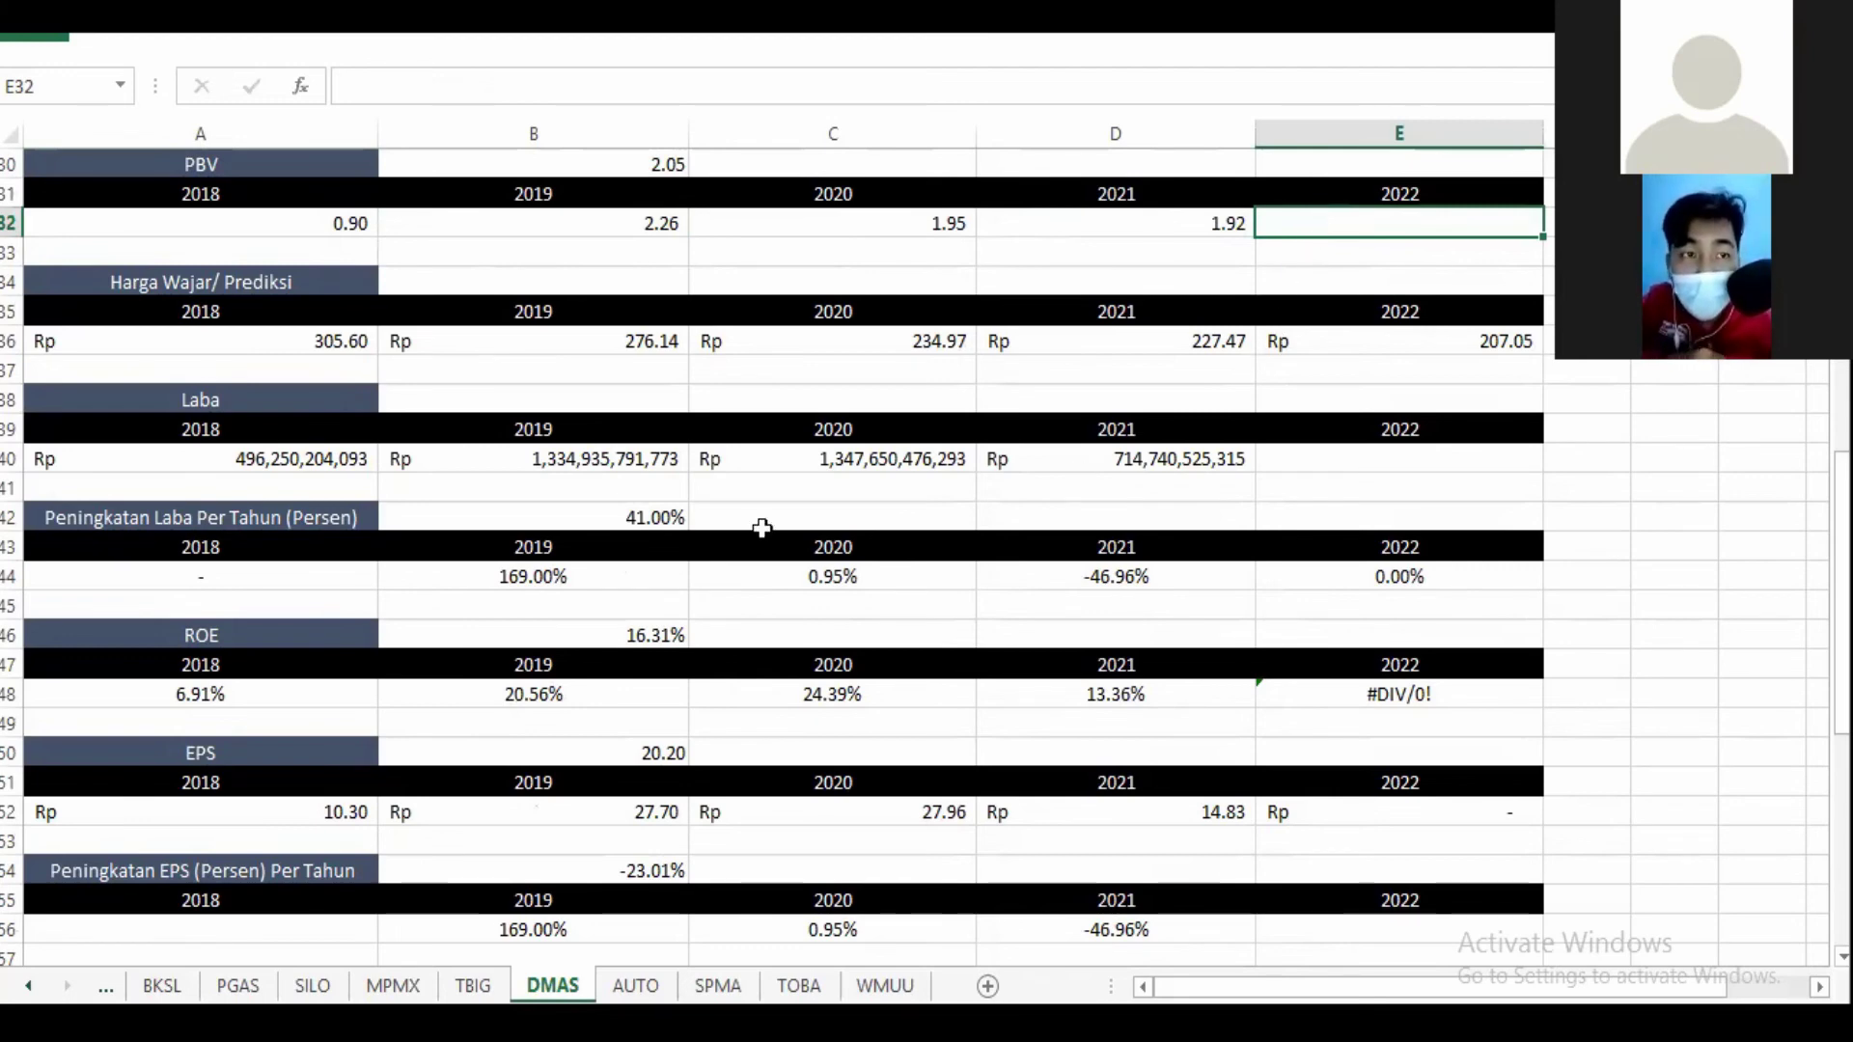
Step: Review the 2020 Laba value and the yearly Dividend Yield figures, including the 2020 yield formula
click(884, 464)
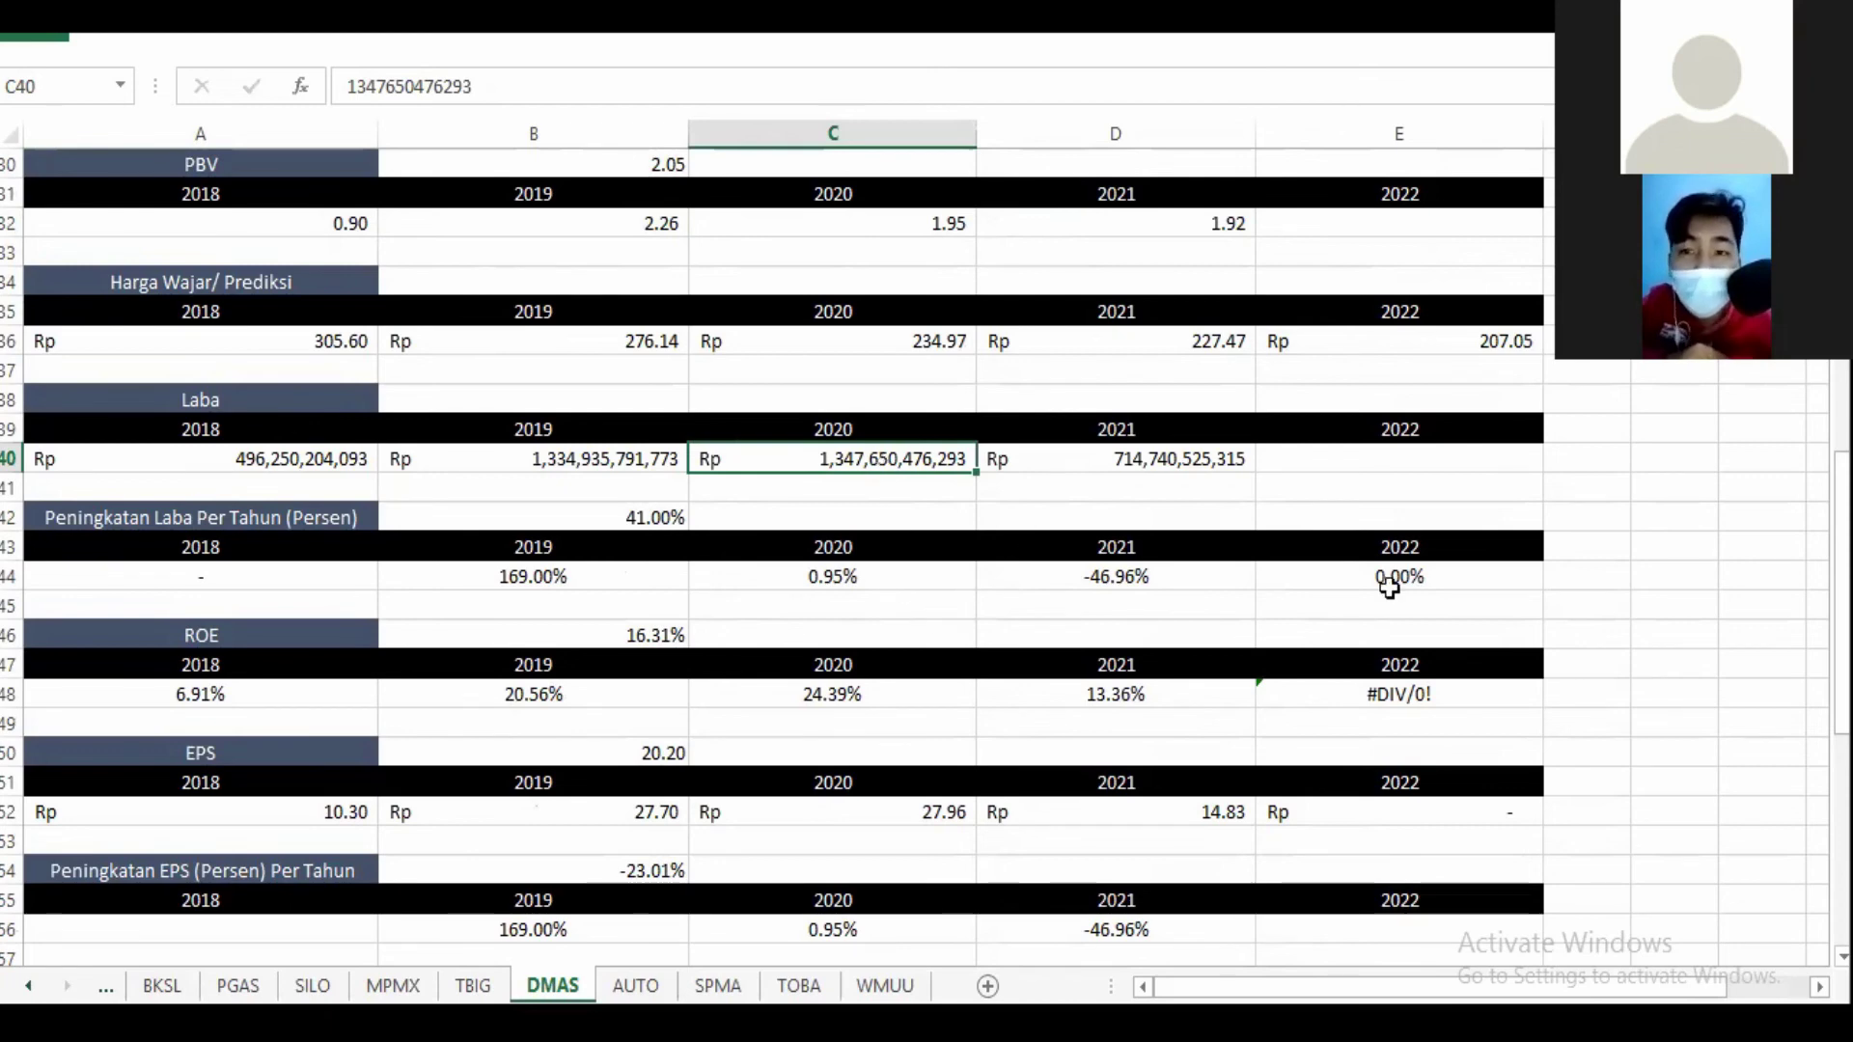
drag(1841, 594, 1842, 738)
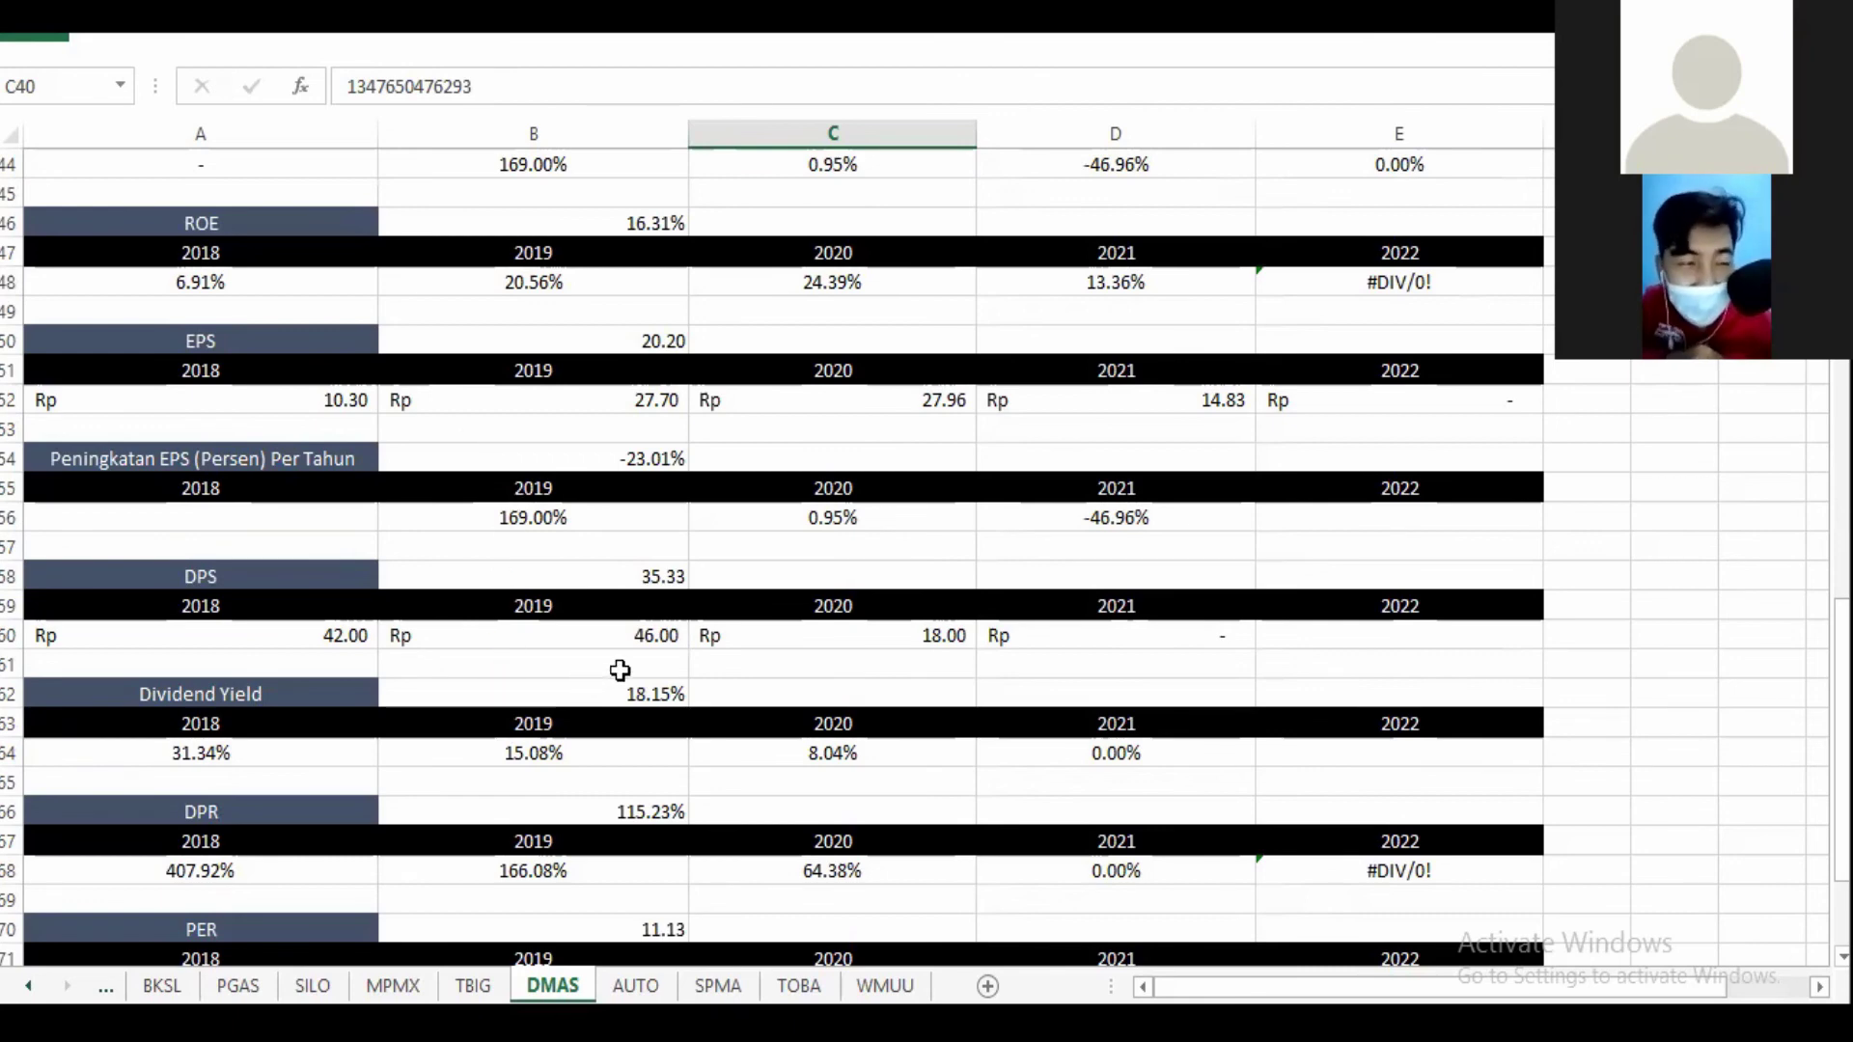
click(585, 770)
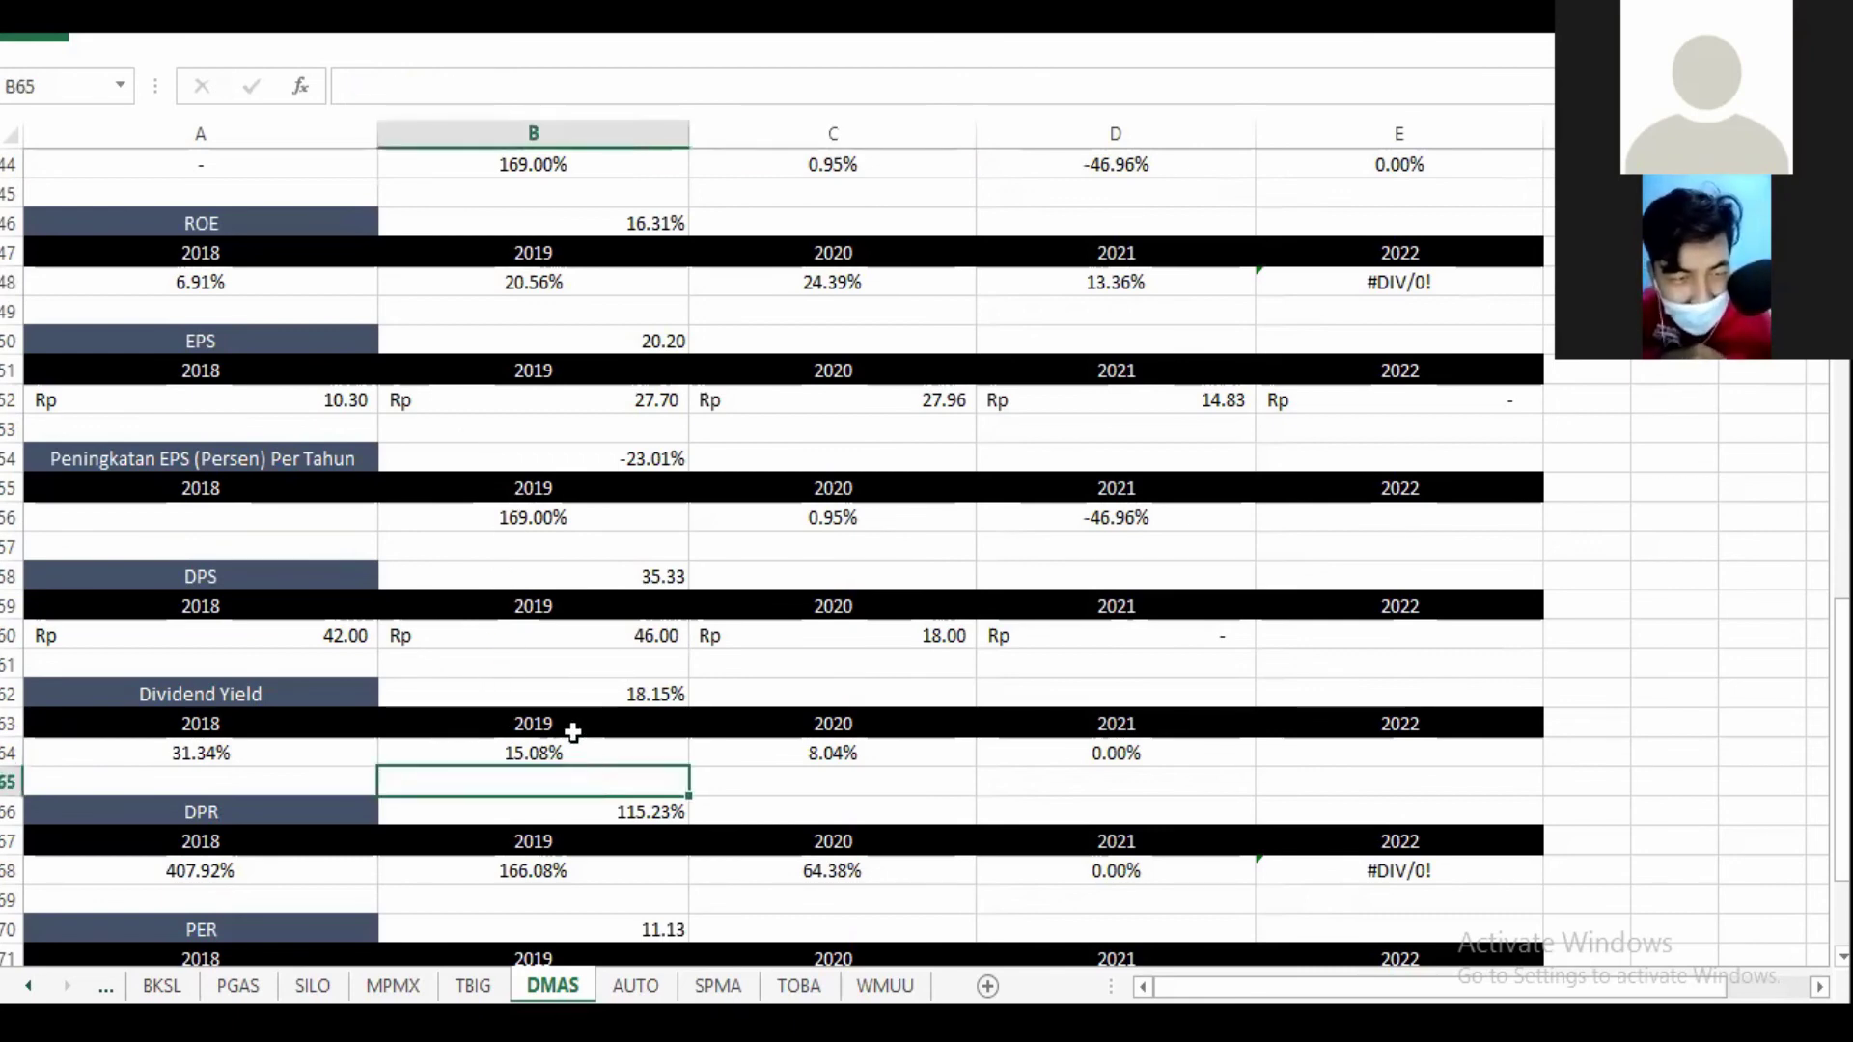
click(583, 732)
click(814, 762)
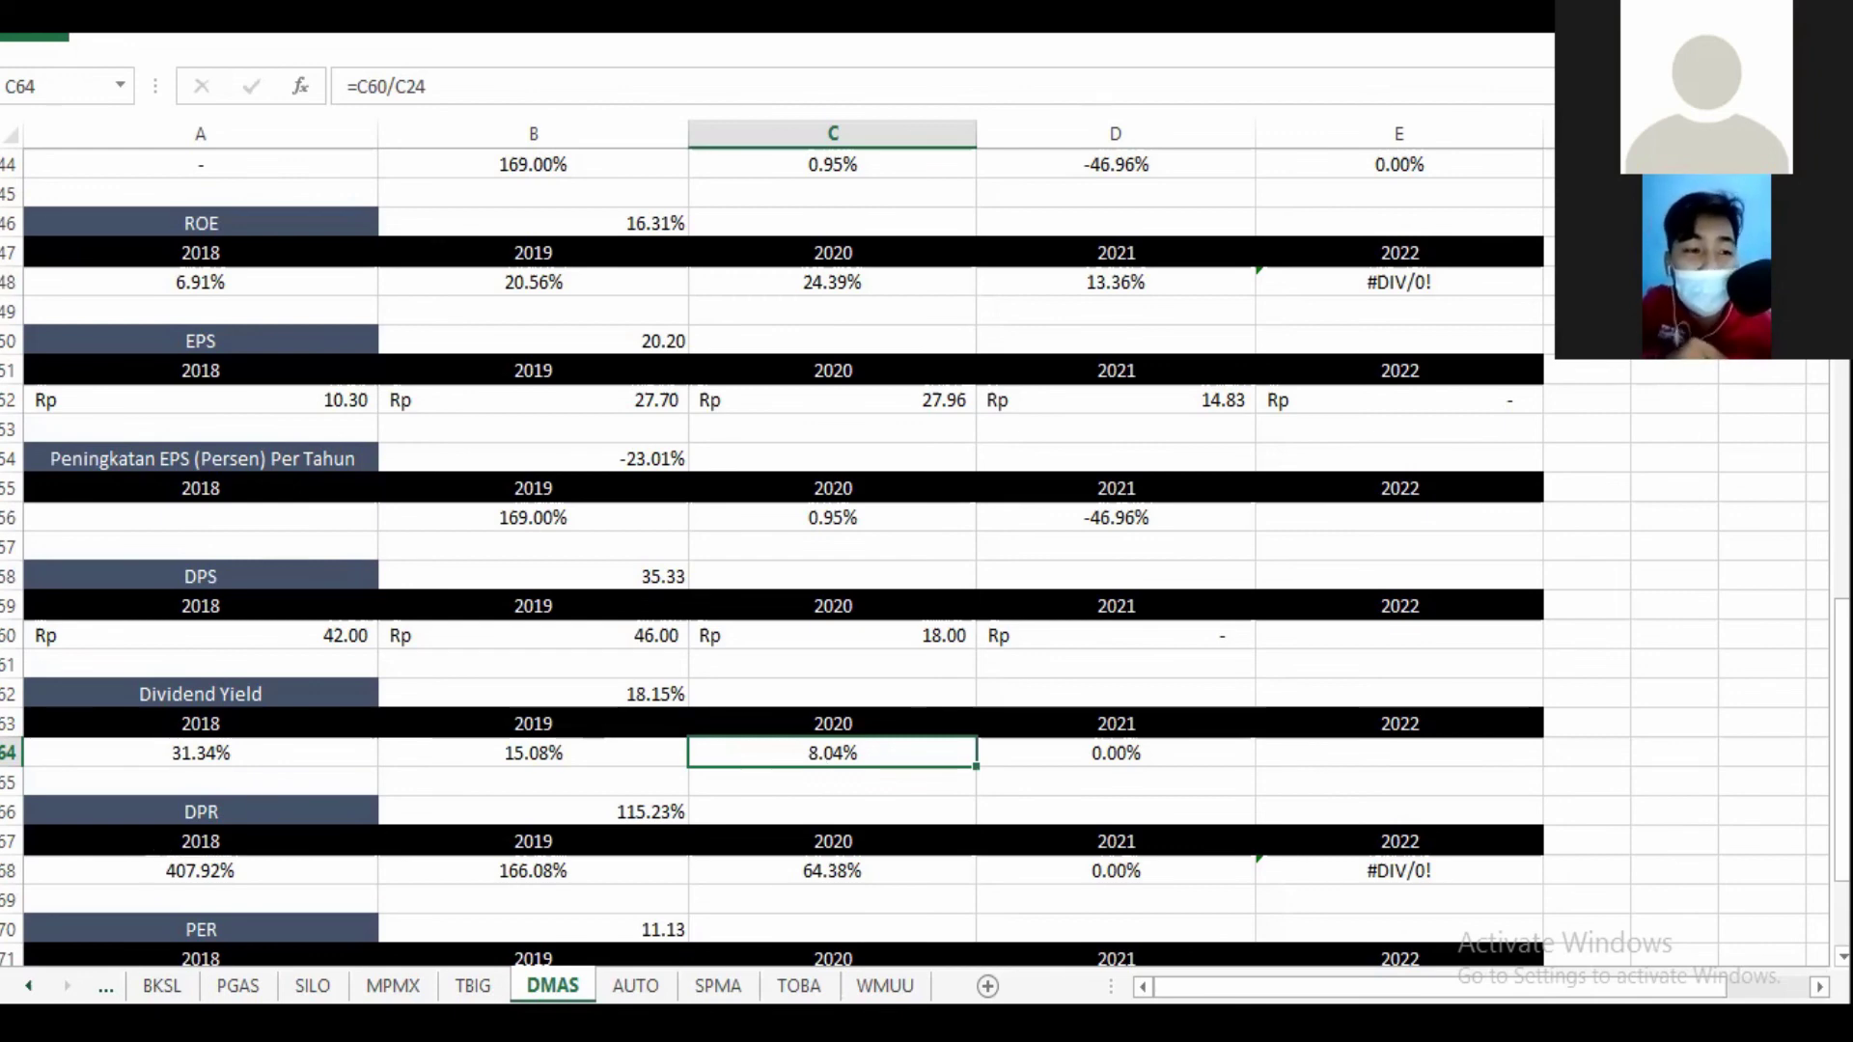
Step: Switch to the browser's Google results for DMAS and display the stock's five-year price chart
key(alt+Tab)
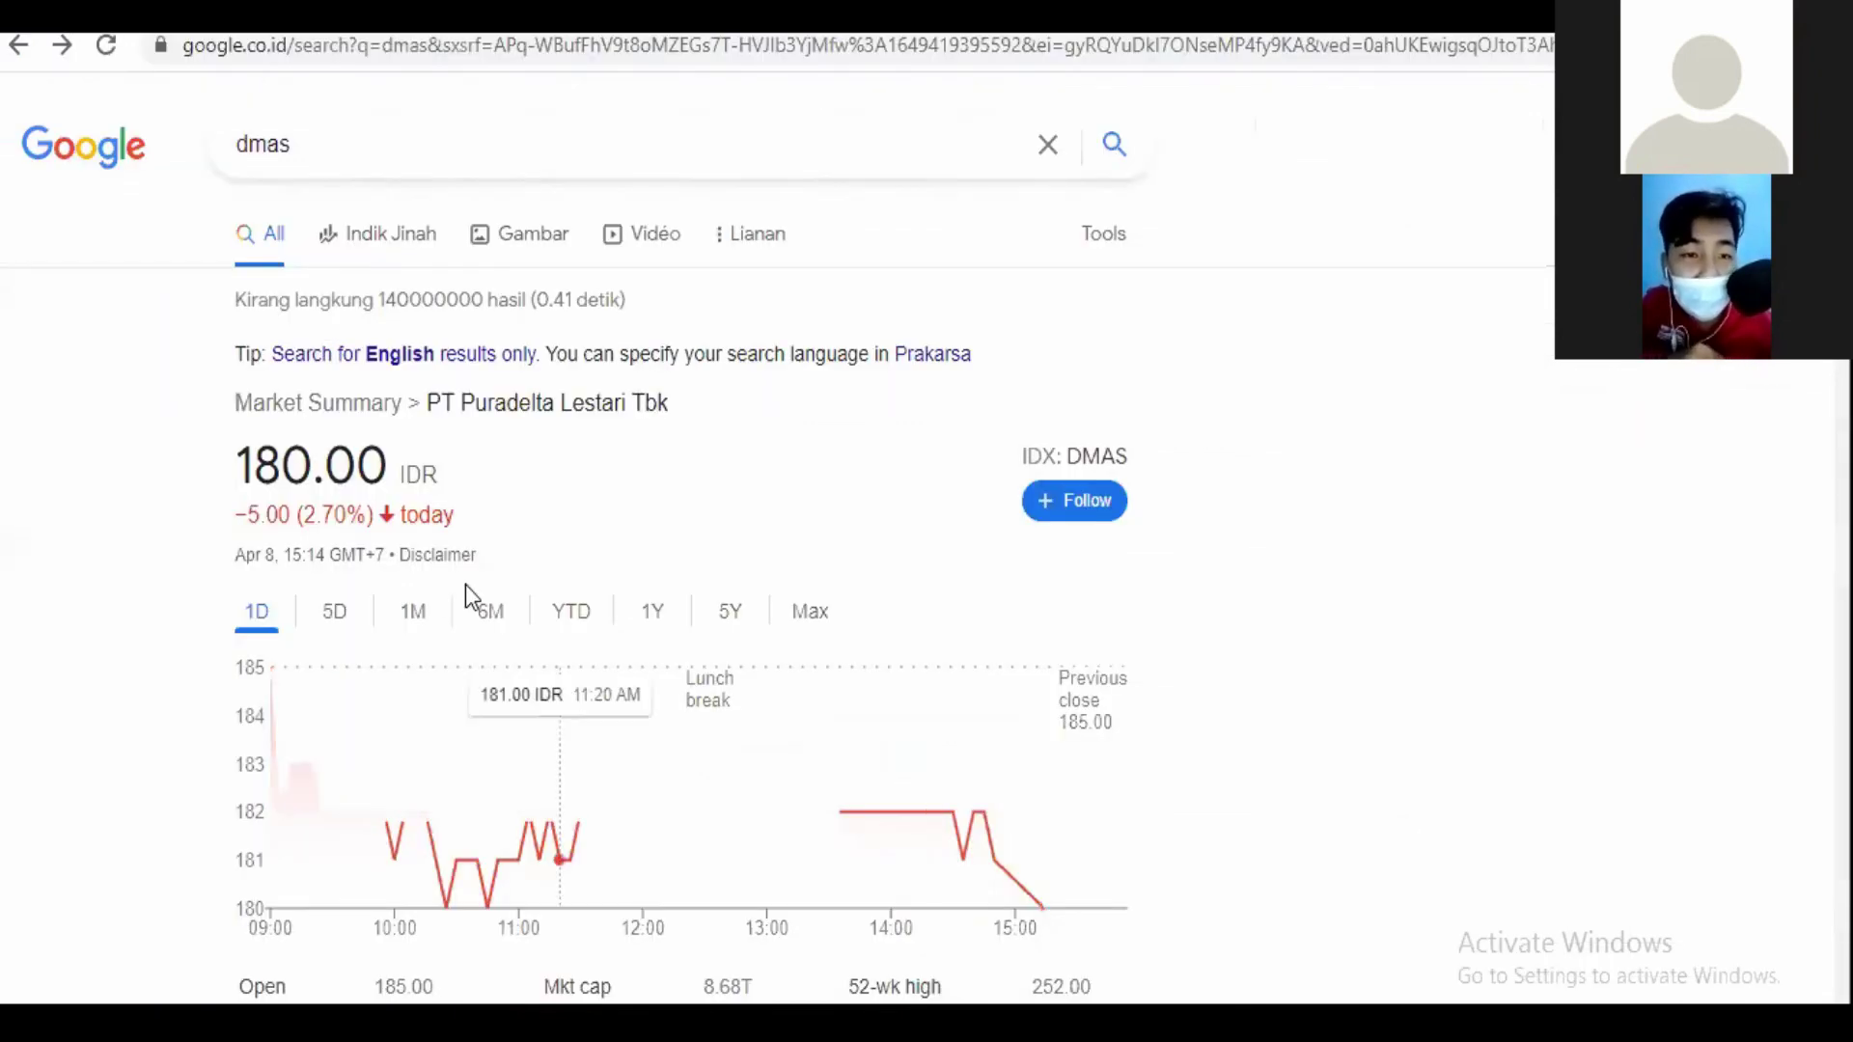
click(673, 621)
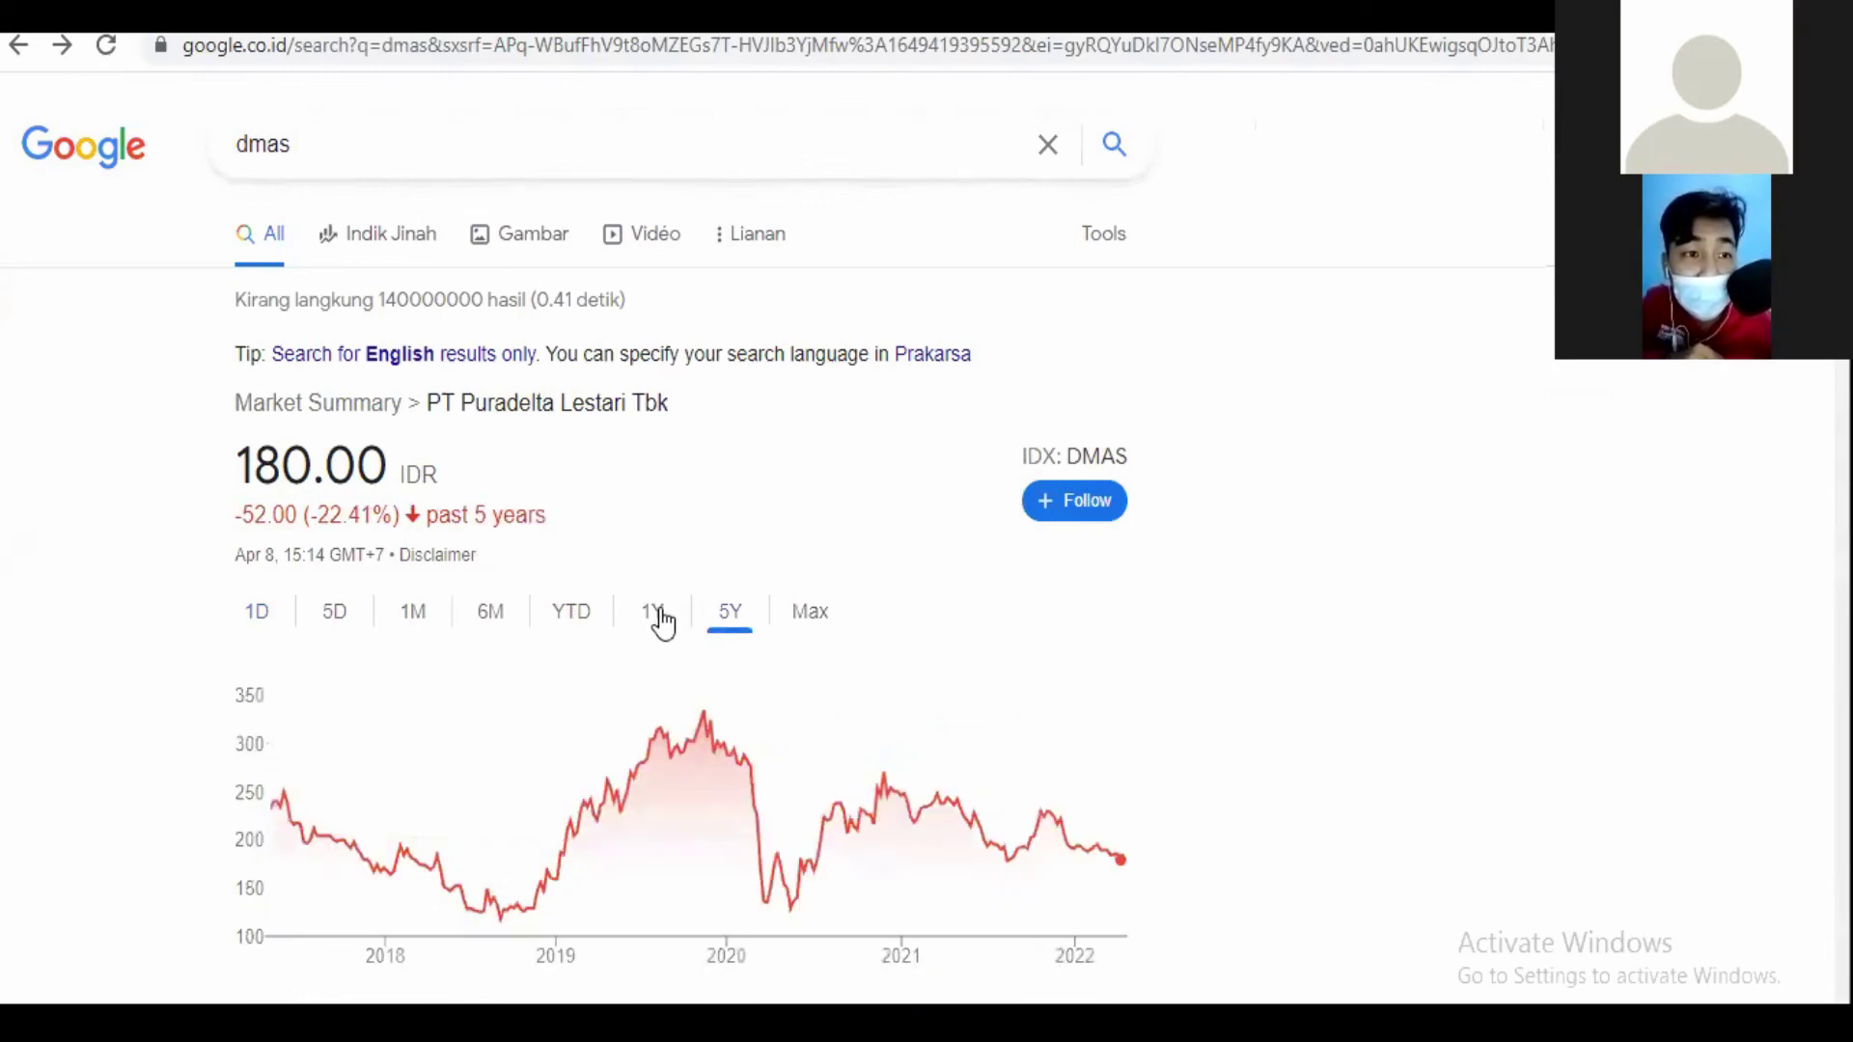